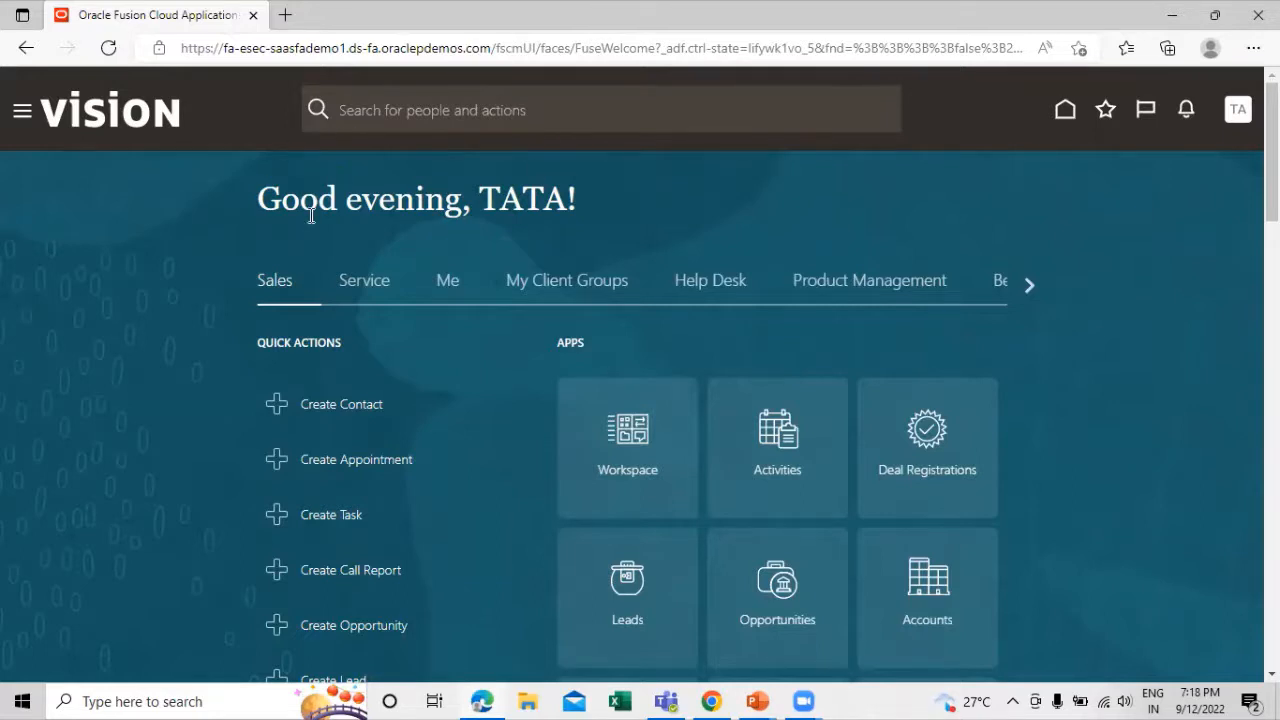
Open TATA Implementation Project from the implementation projects overview in Setup and Maintenance
click(1240, 112)
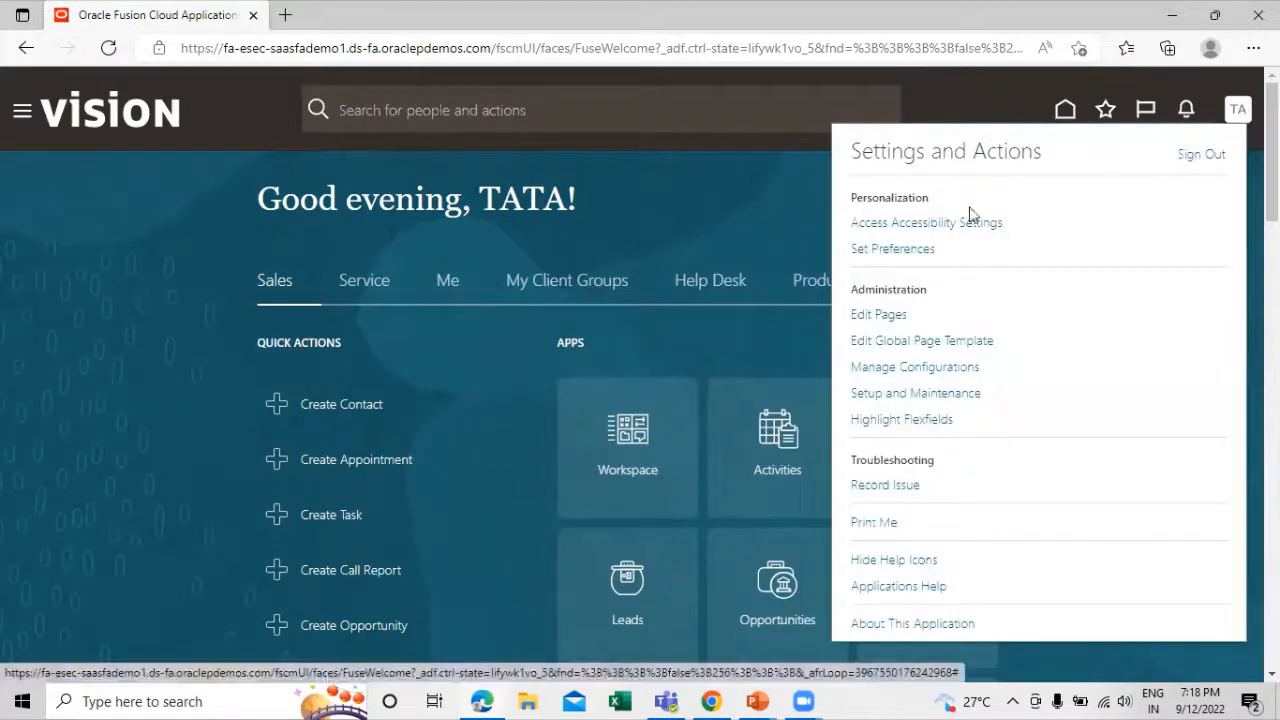
click(920, 394)
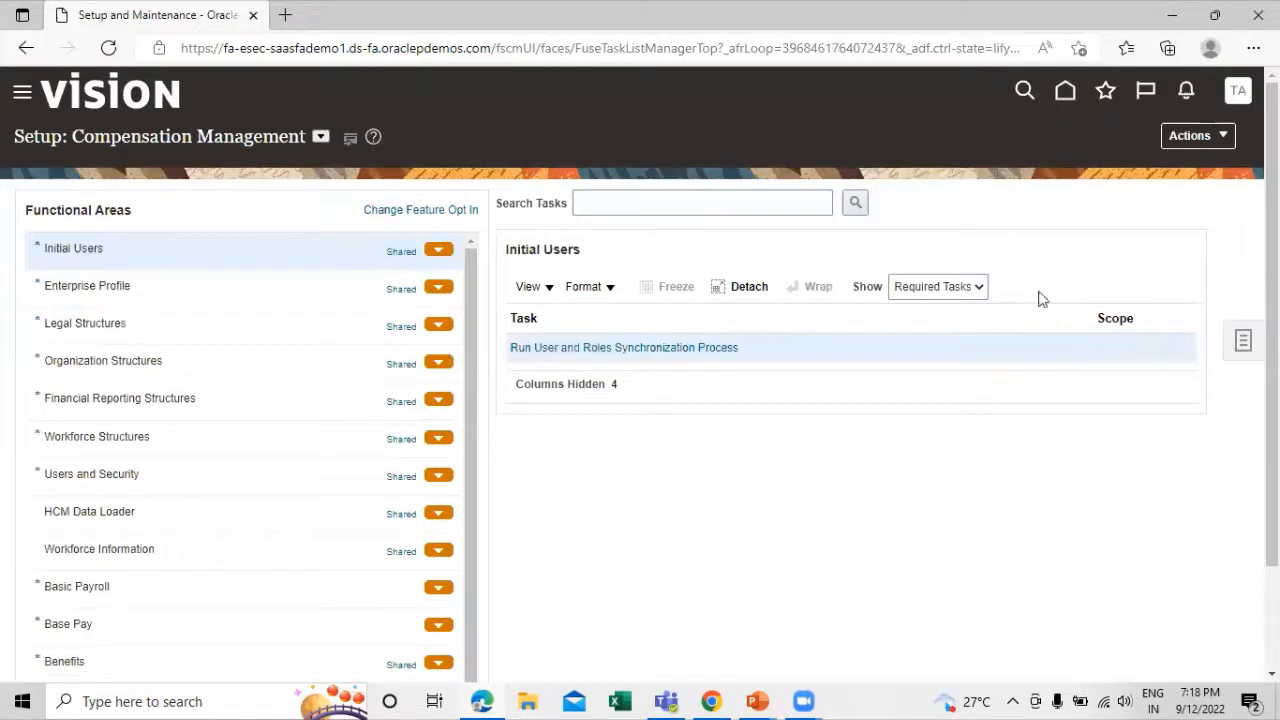
click(1243, 345)
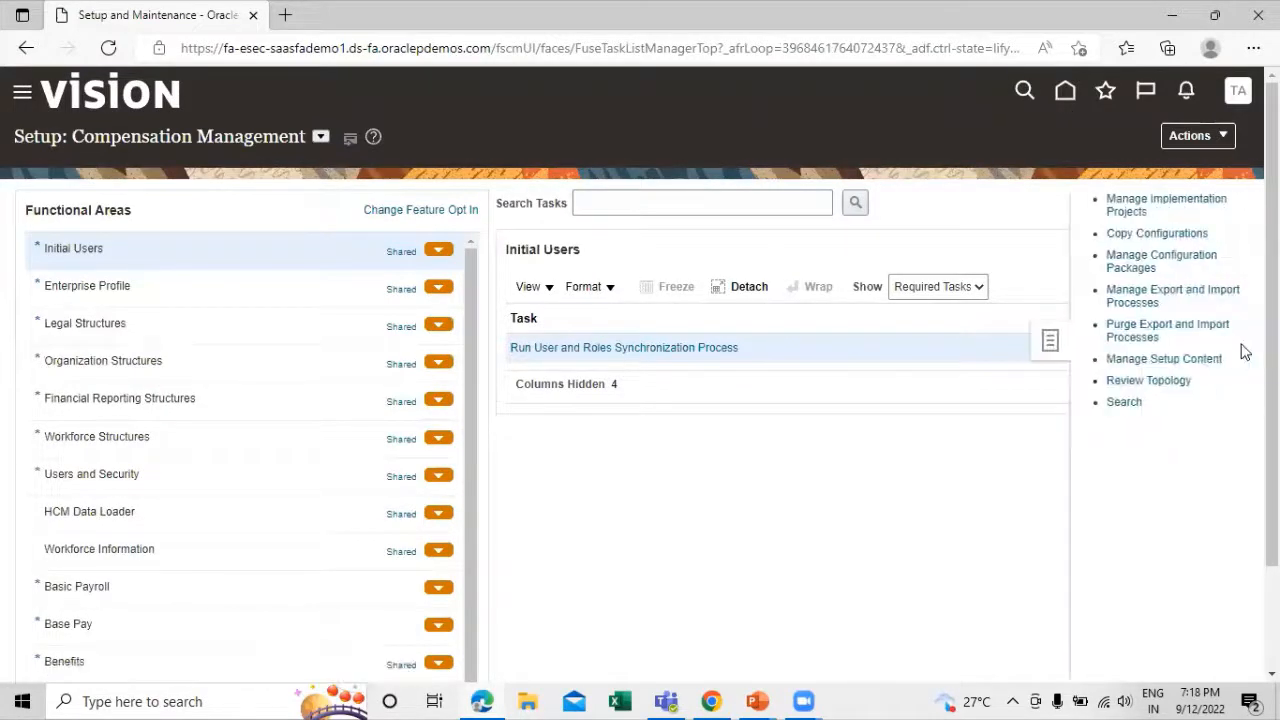
click(1117, 212)
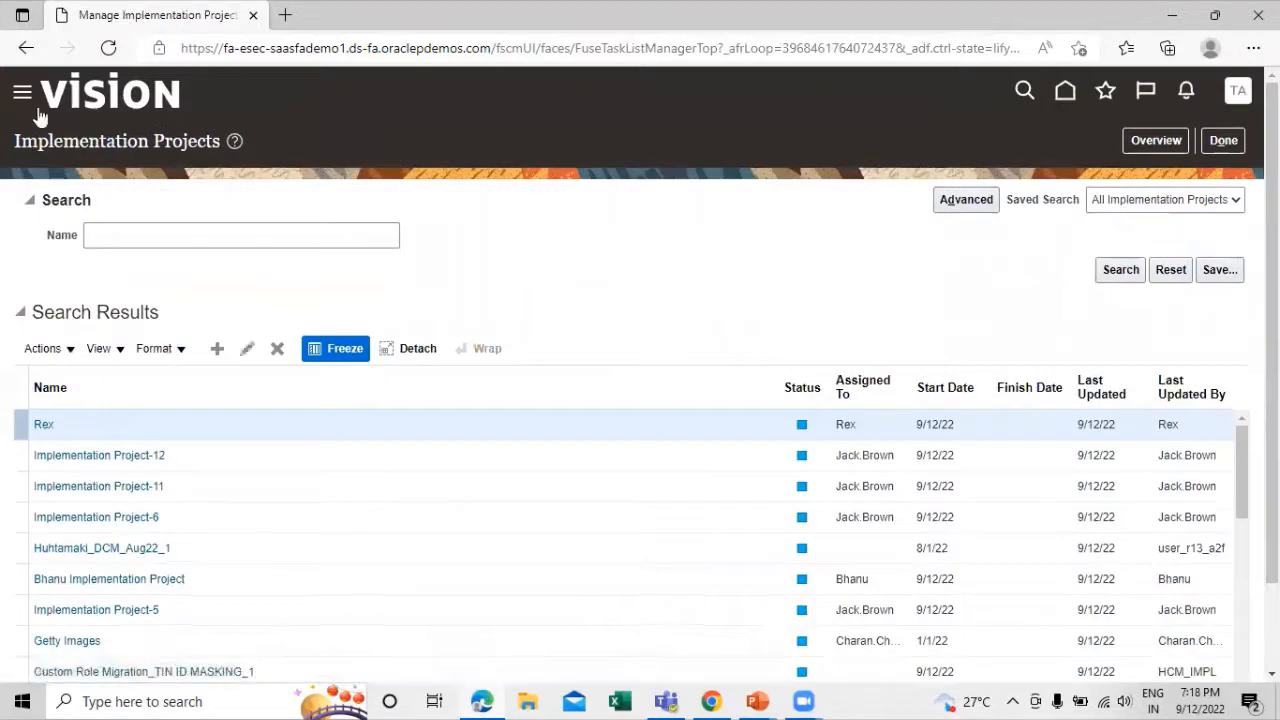
click(1155, 140)
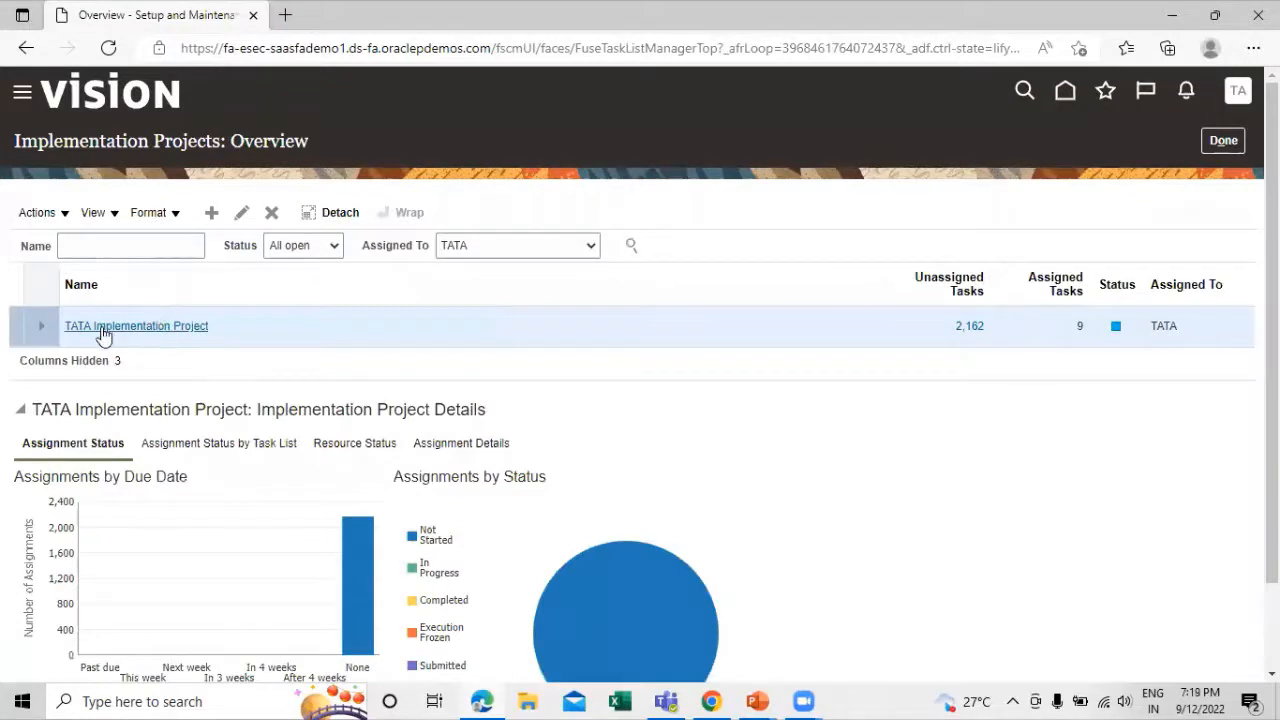
click(104, 333)
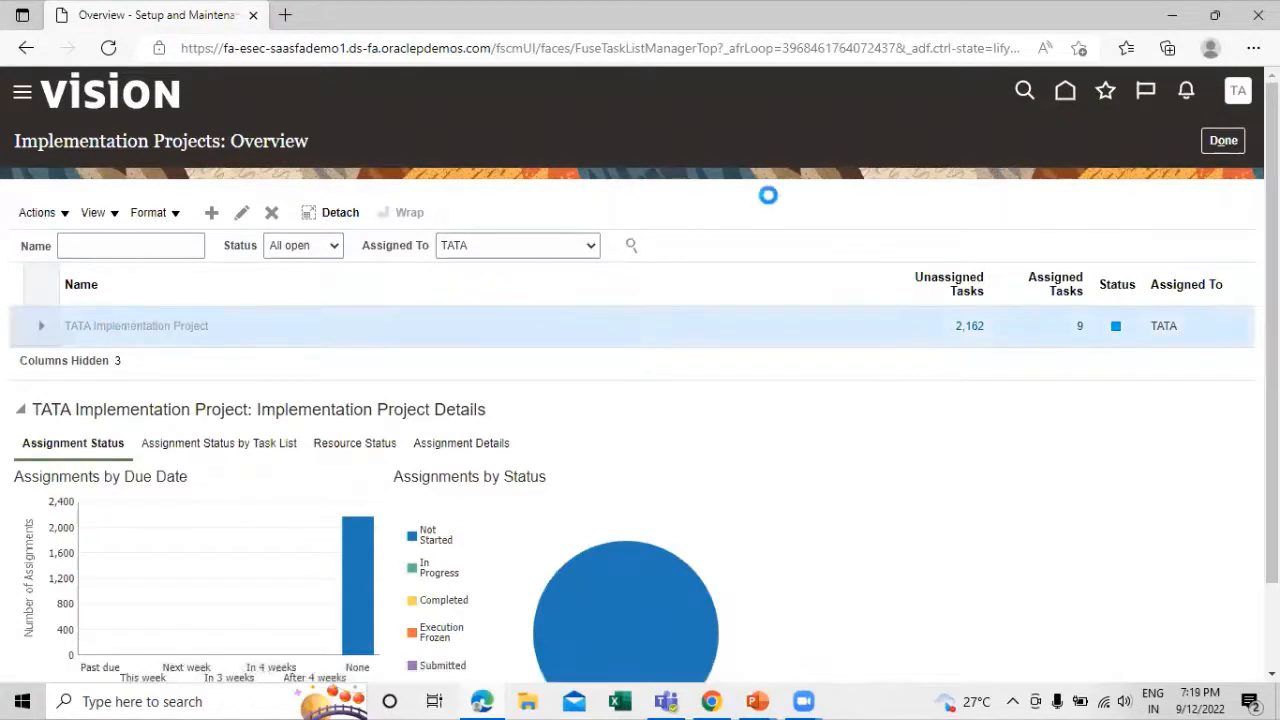
Search the project's tasks for "abc class" and go to the Manage ABC Classes task
click(80, 383)
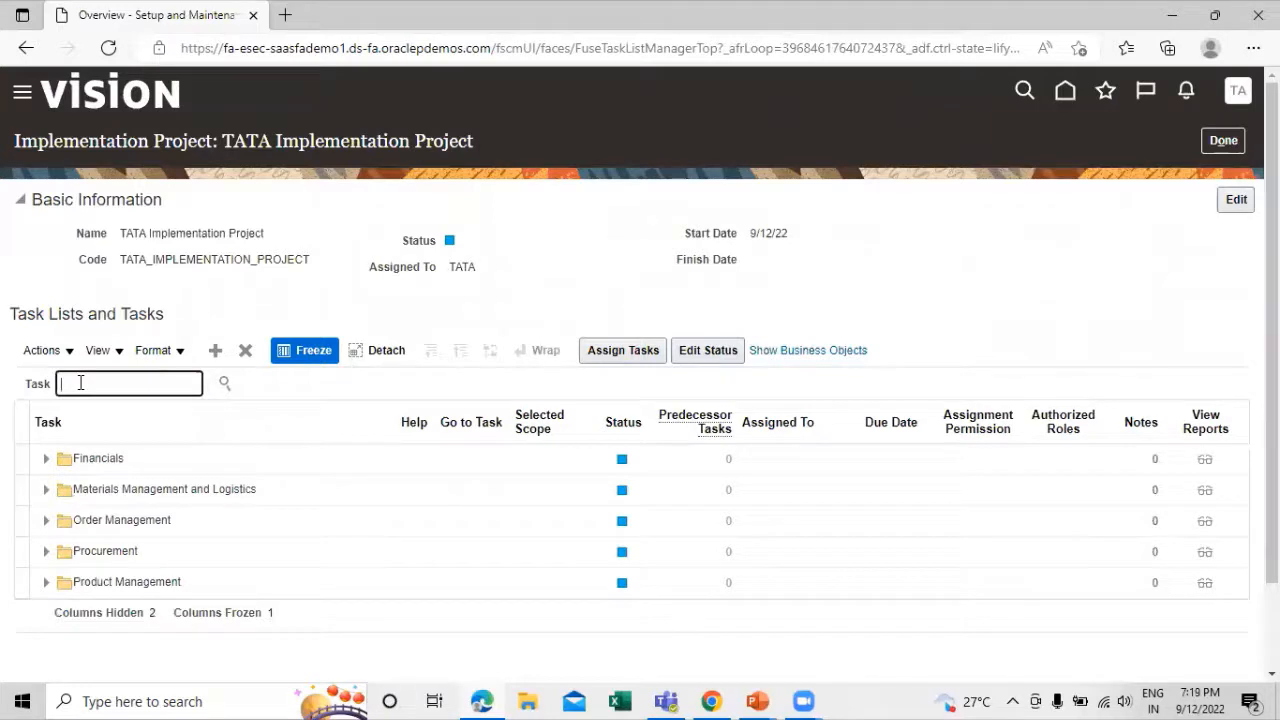
text(abcd)
text(class)
key(Return)
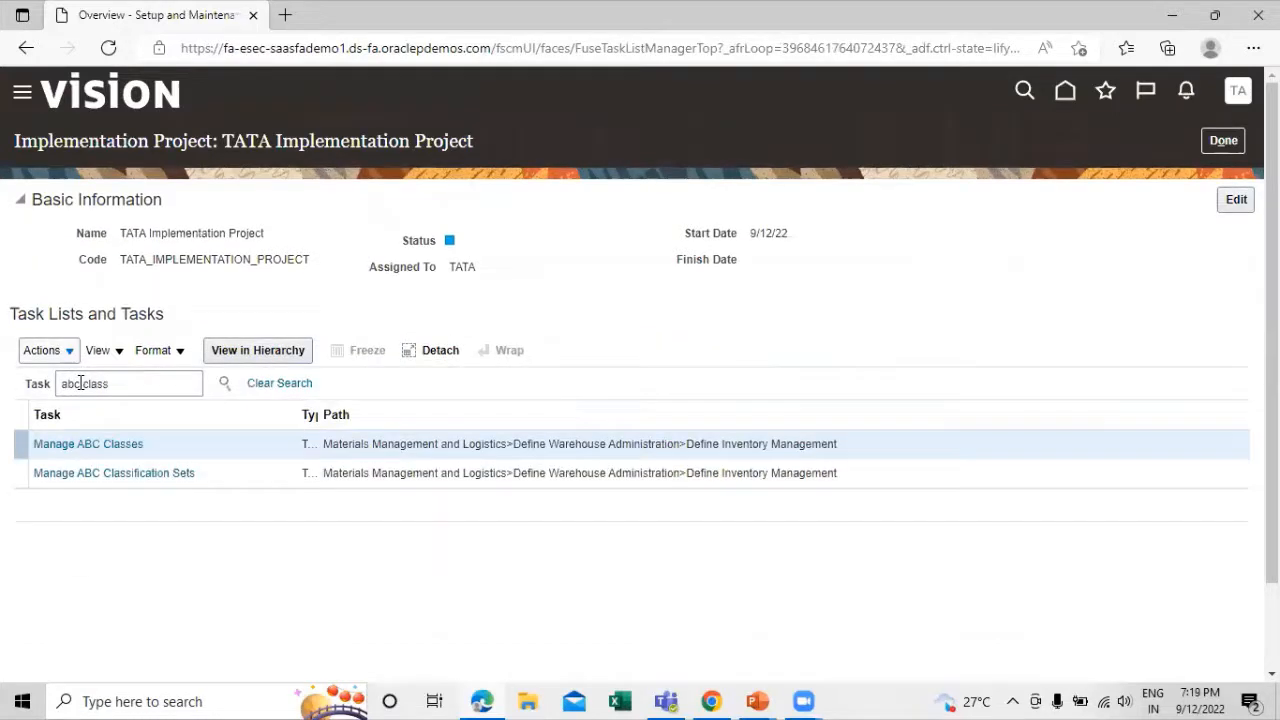
click(100, 447)
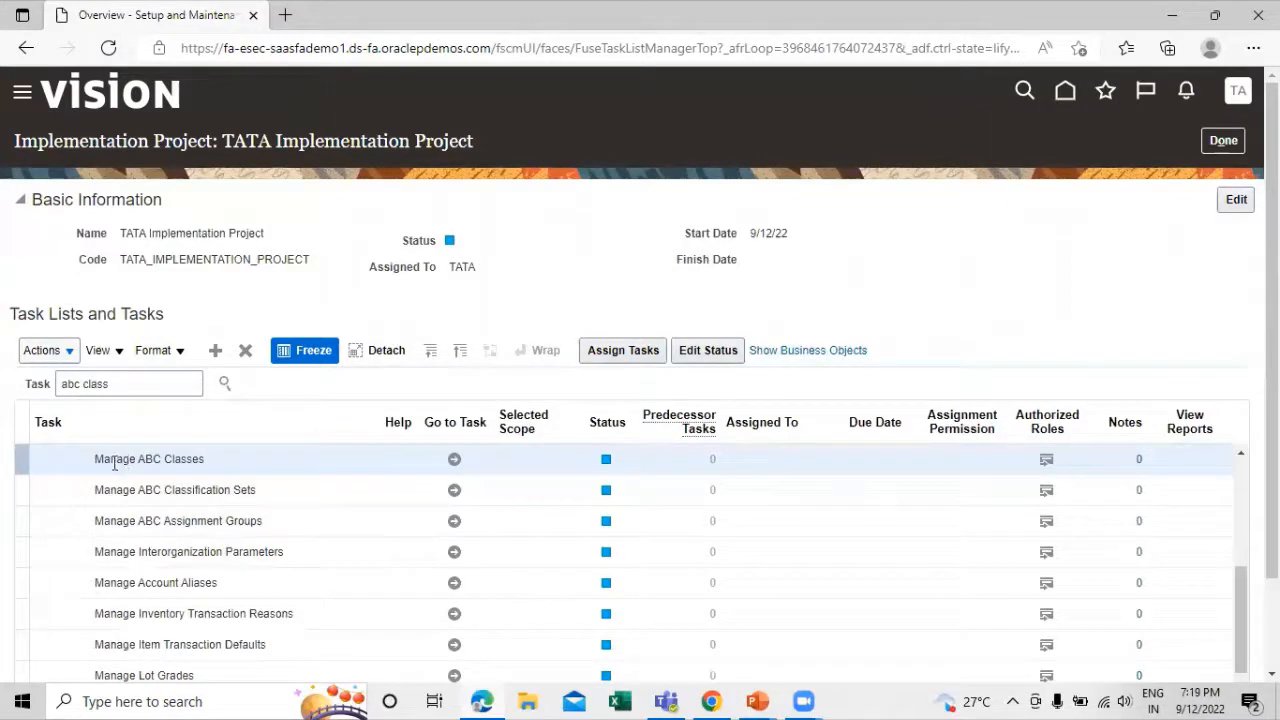
click(452, 461)
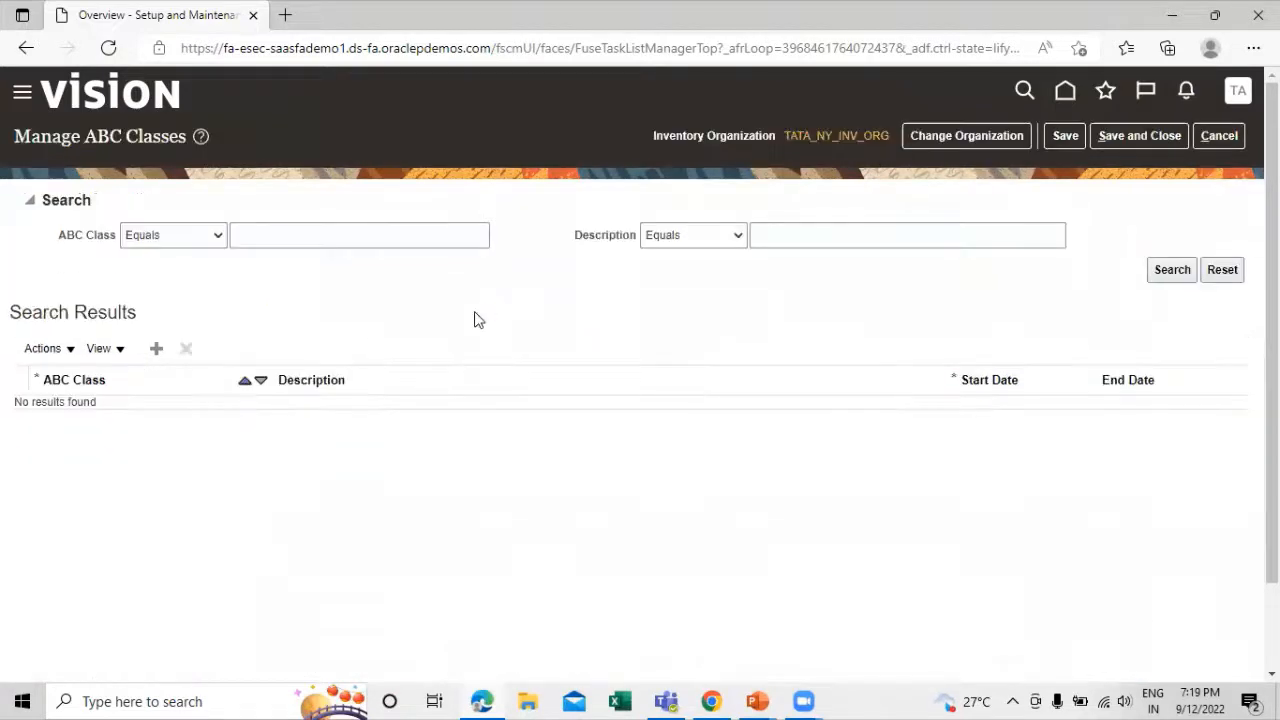
Add a new ABC class with TATA Bearing as both its name and description
click(157, 350)
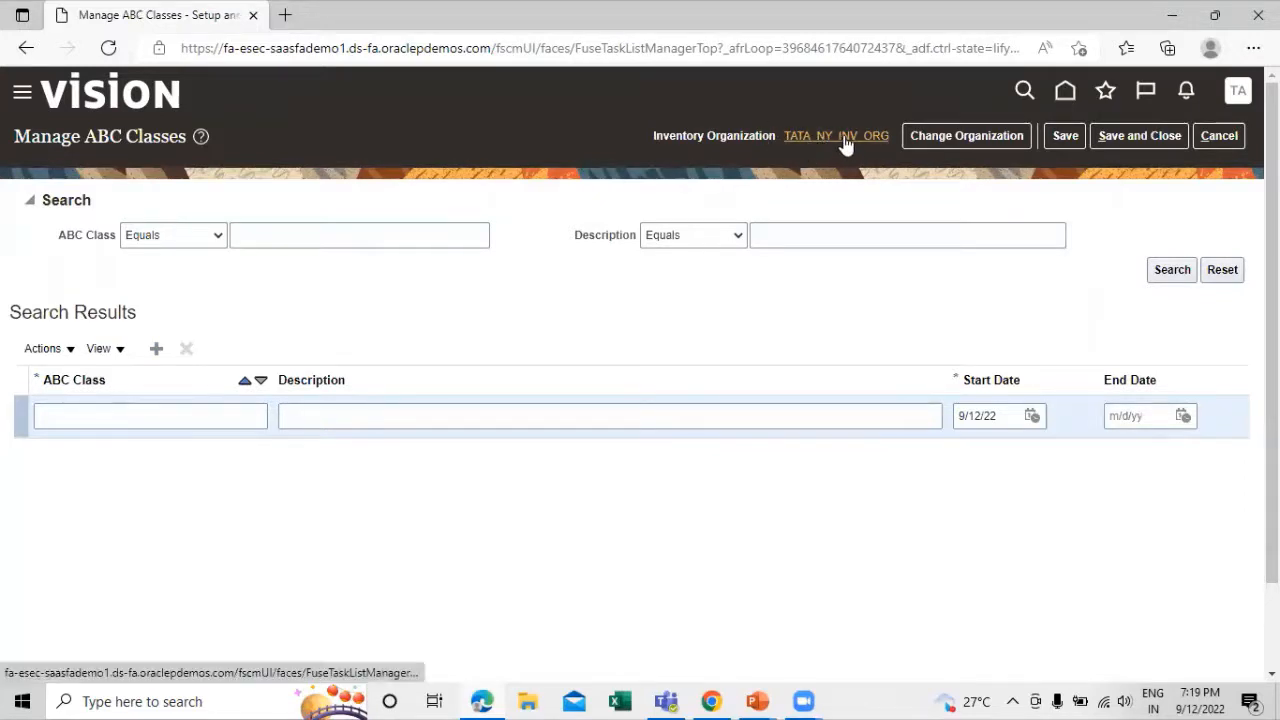
mouse_move(846, 140)
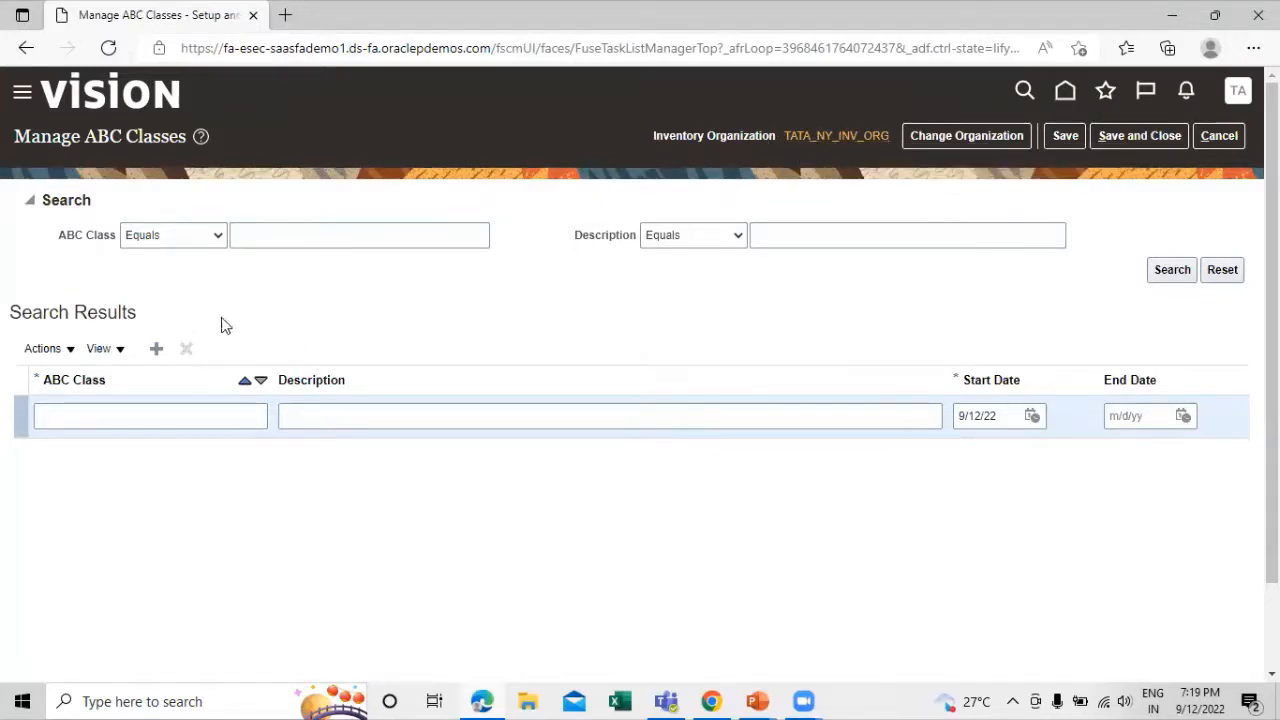
click(148, 415)
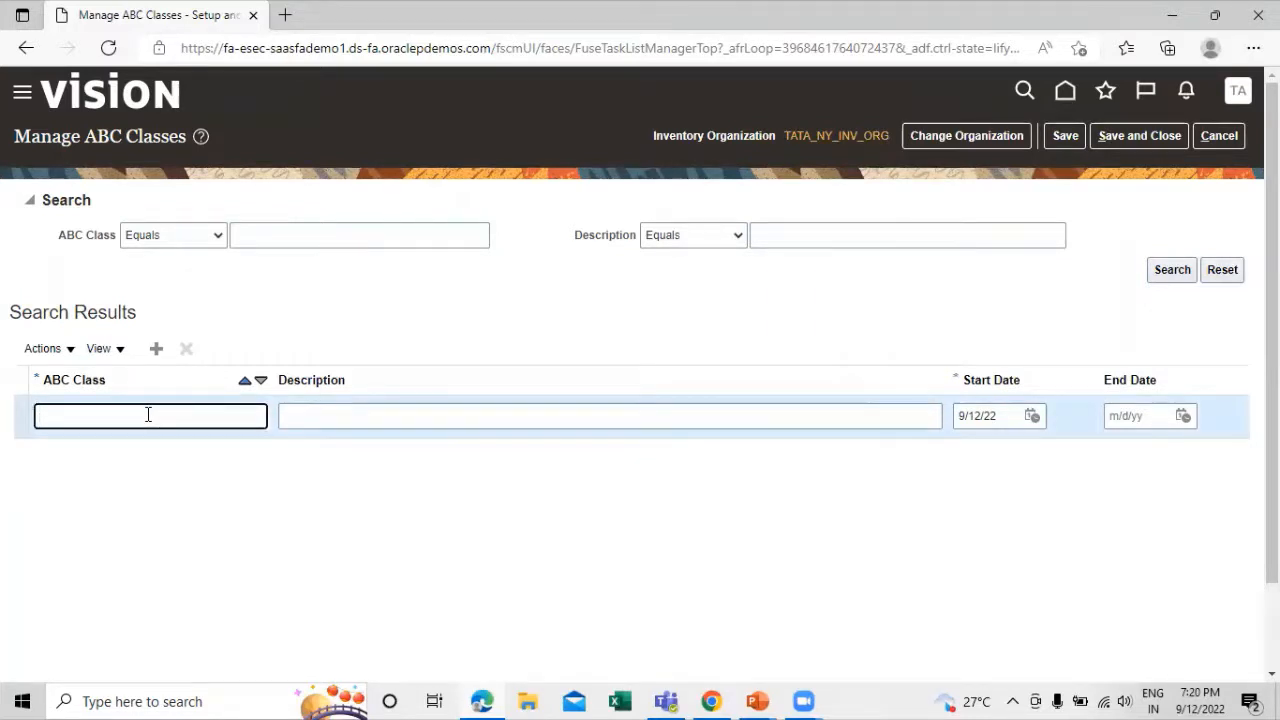
text(TATA Bearing)
click(323, 493)
drag(163, 425, 34, 417)
key(ctrl+c)
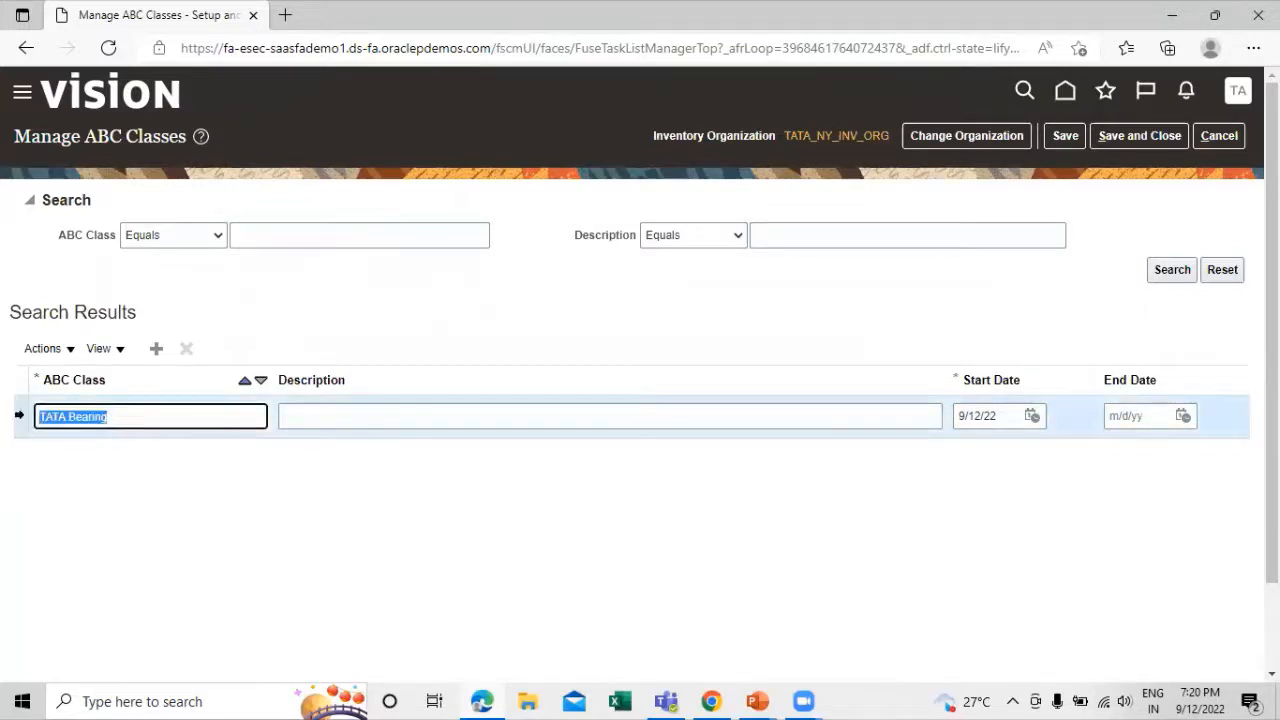
click(358, 422)
key(ctrl+v)
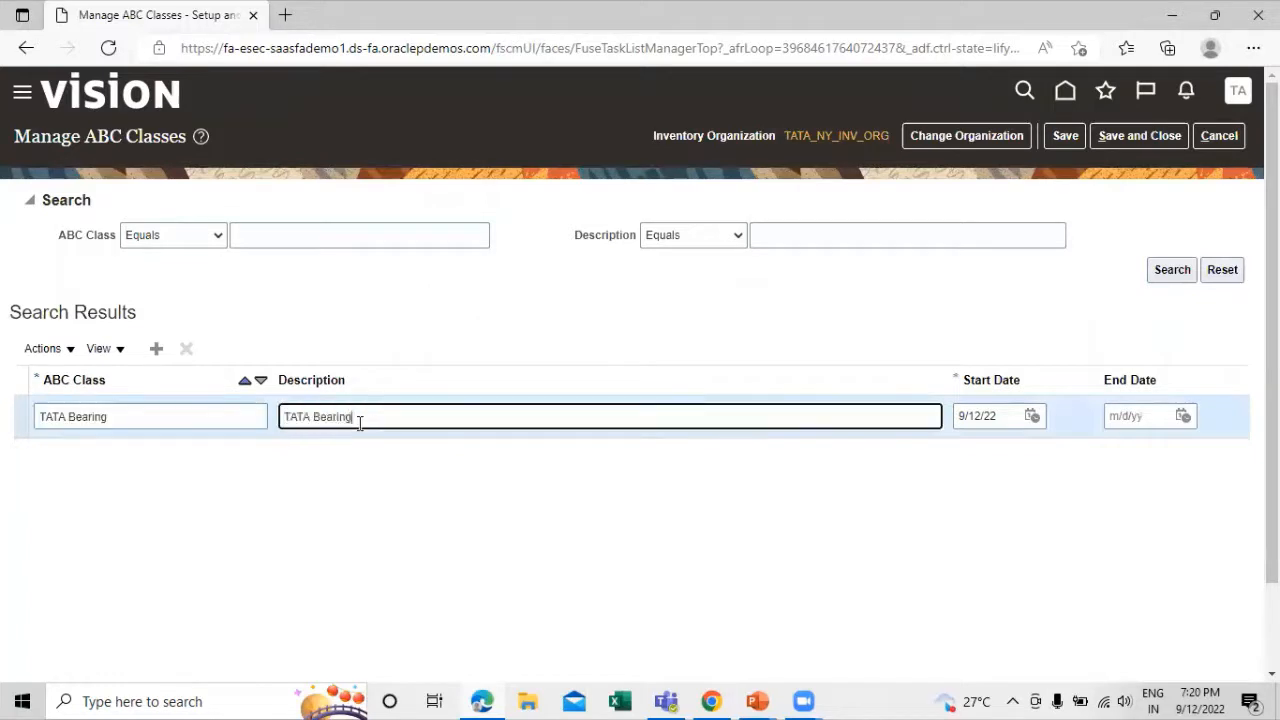
click(488, 514)
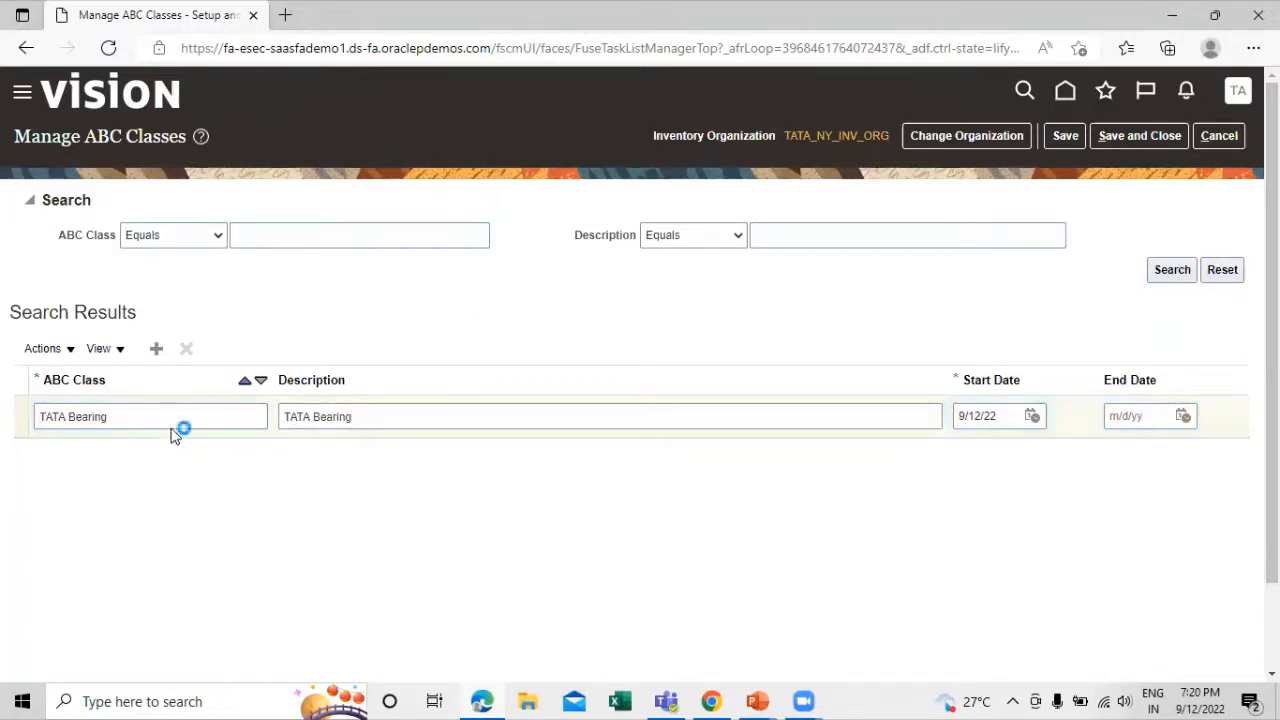
Extend the ABC class's name and description to TATA Bearing Class, and save and close the ABC classes page
click(143, 412)
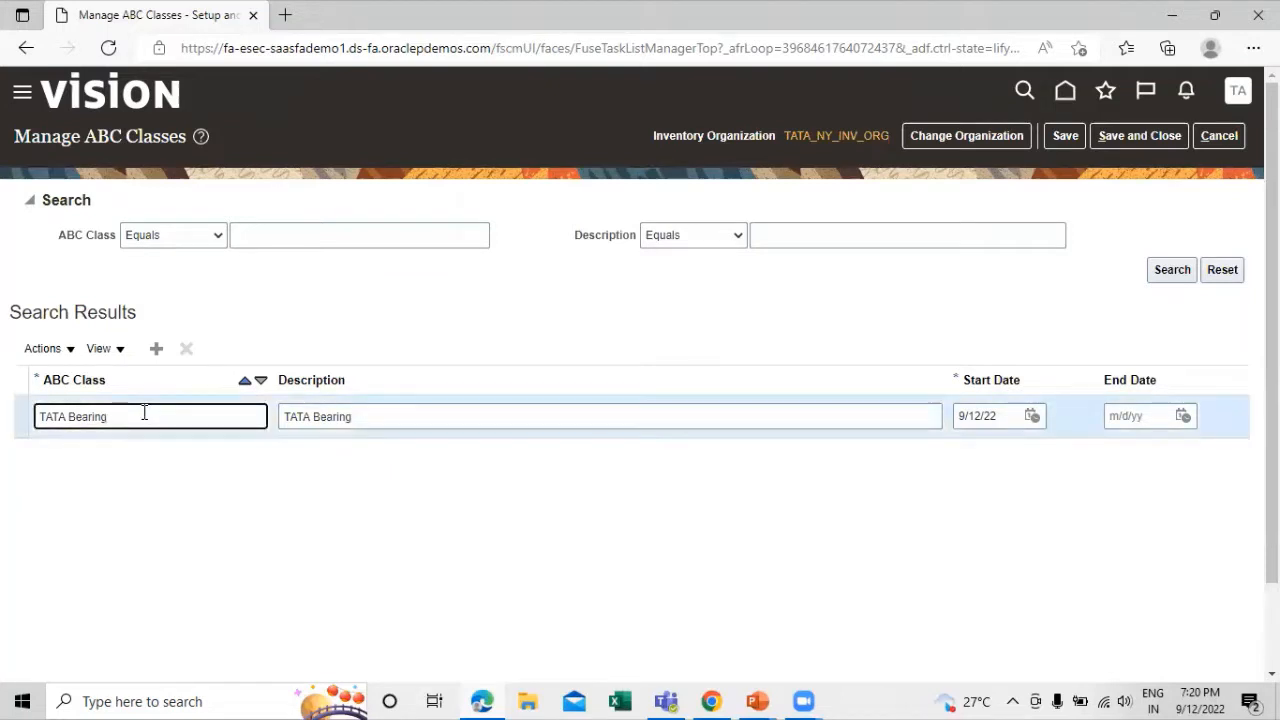
text(Class)
click(406, 419)
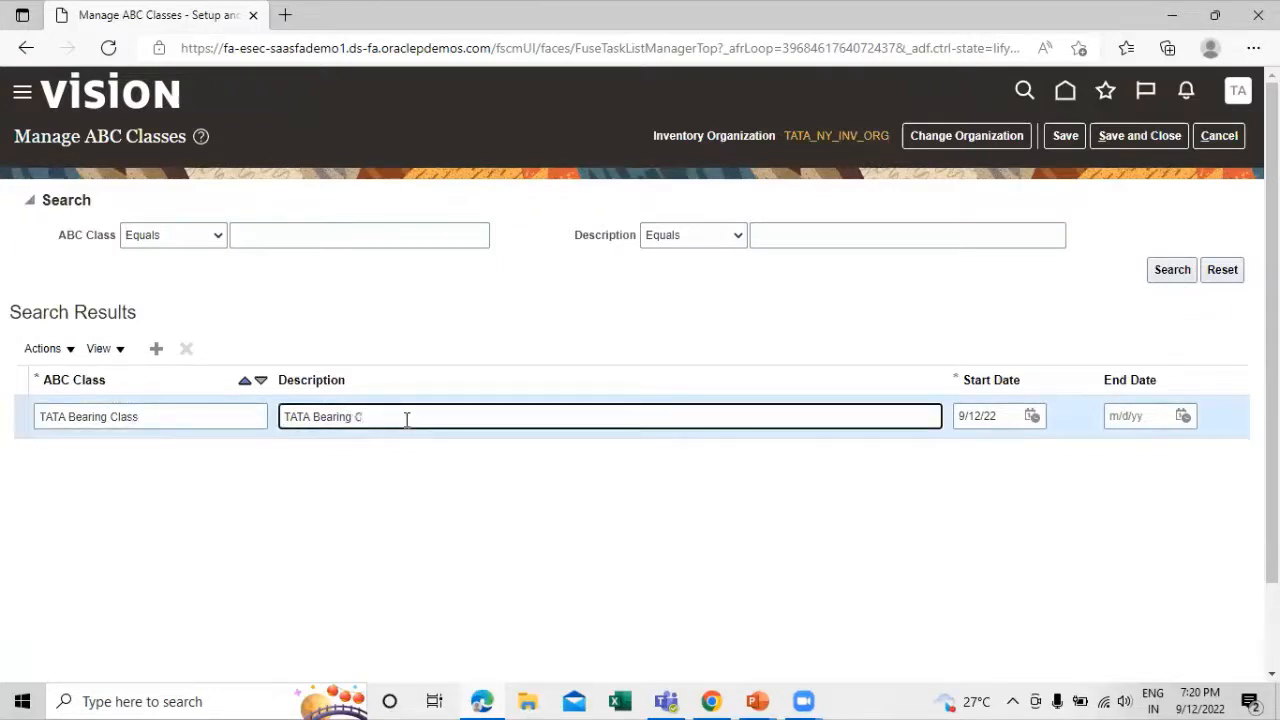
click(820, 556)
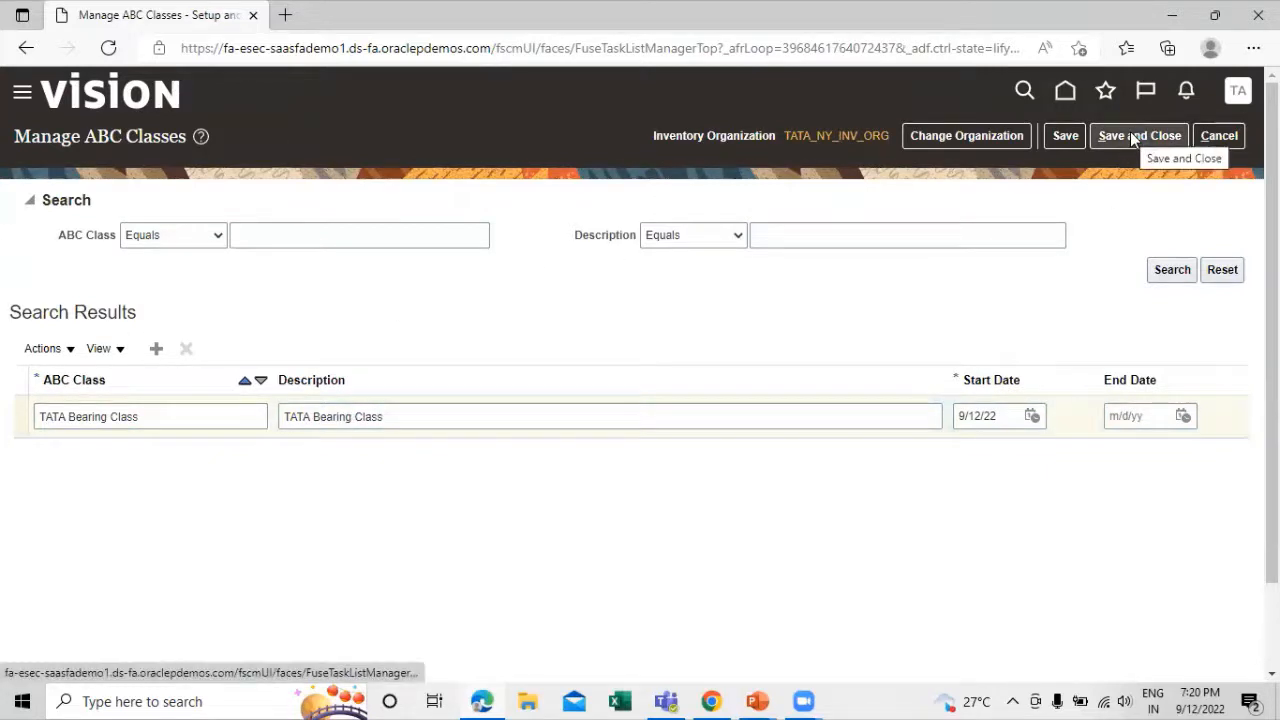
click(746, 230)
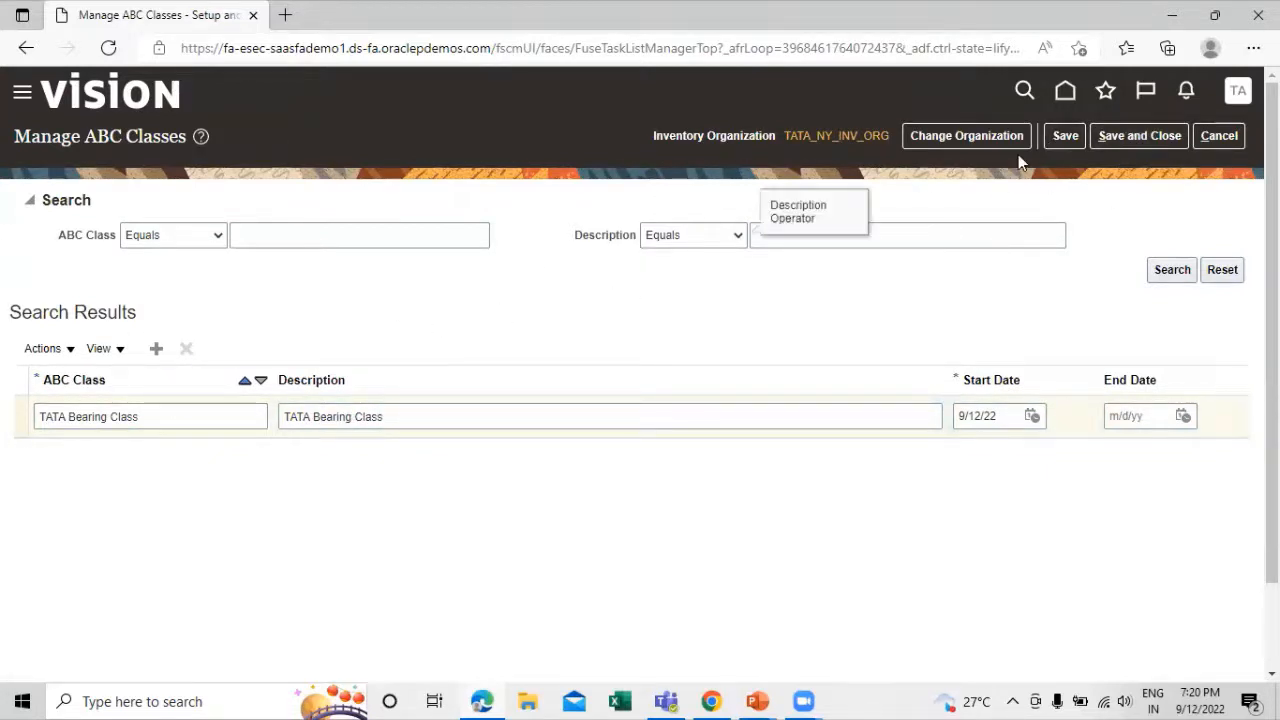
click(1149, 139)
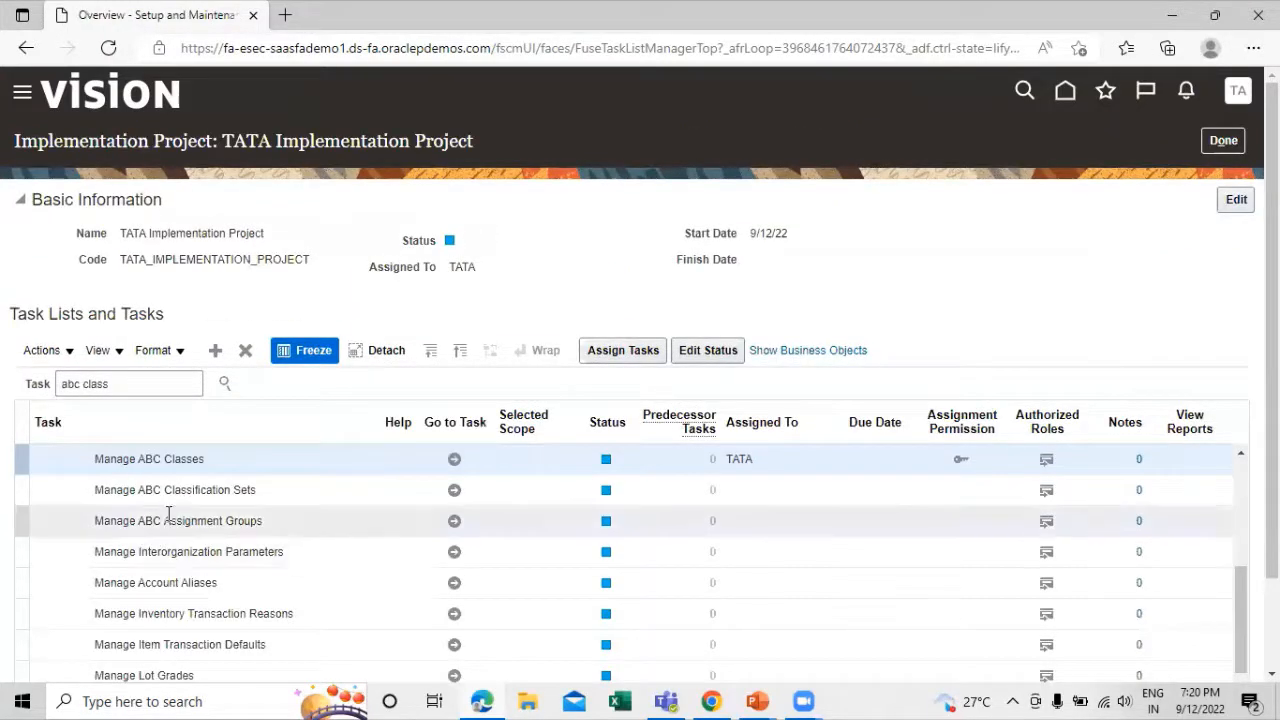
Start a new ABC classification set from the Manage ABC Classification Sets task, with TATA Classification Set as name and description
click(454, 492)
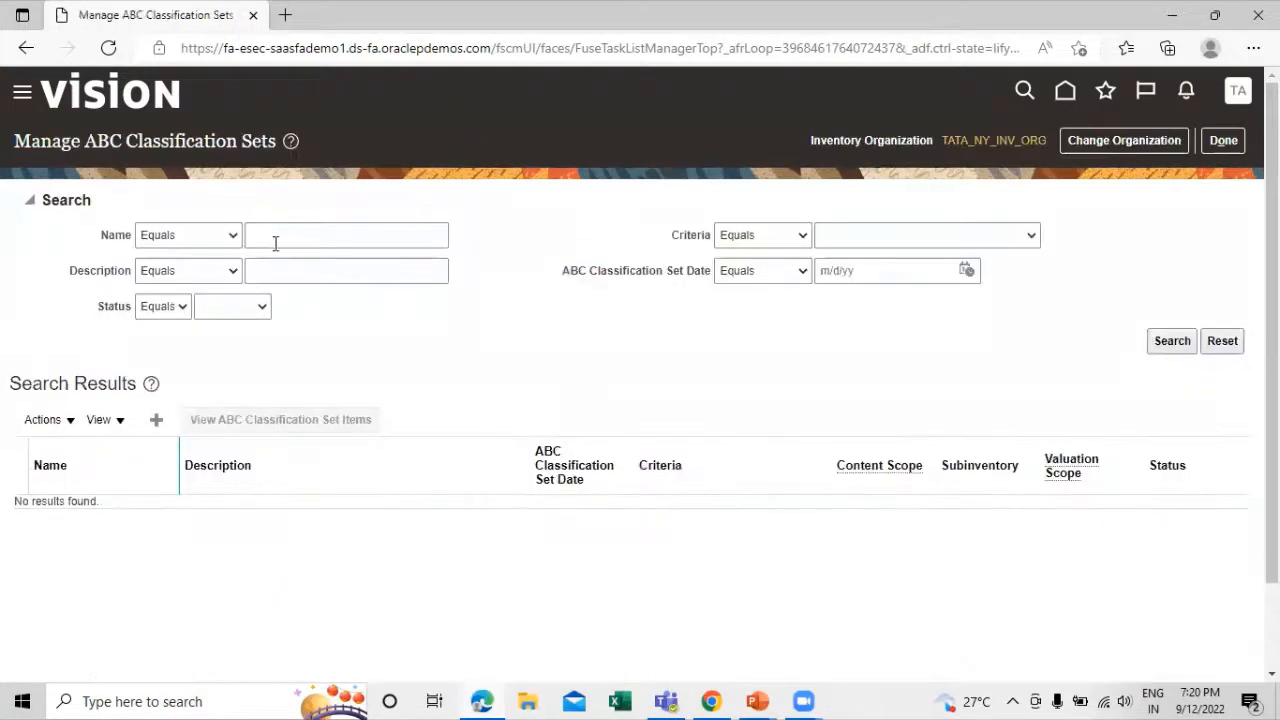
click(155, 421)
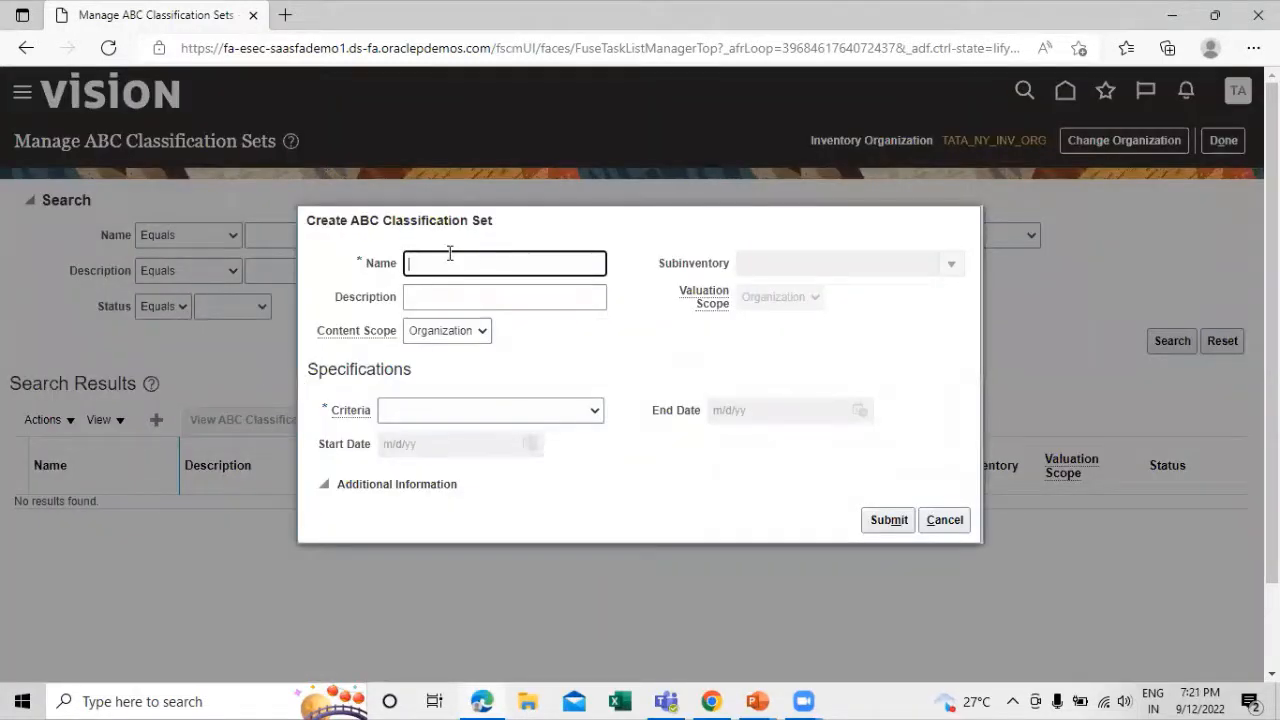
text(TATA)
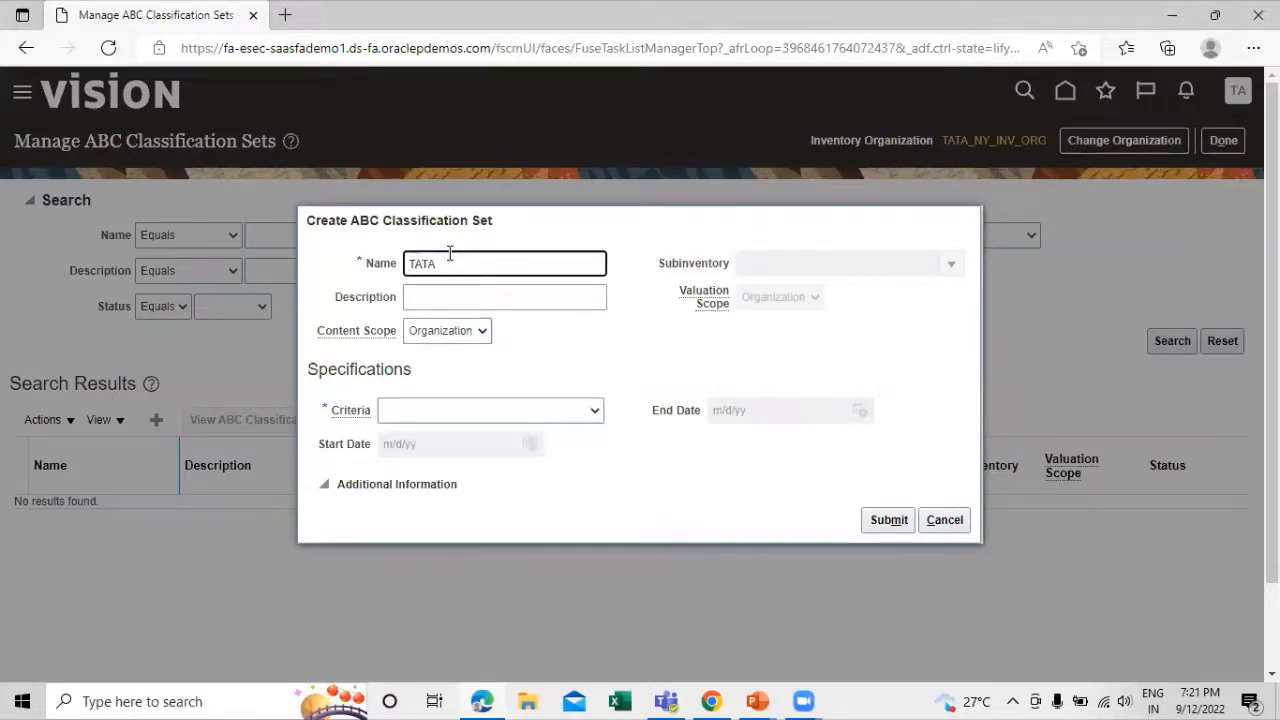
text( B)
text(ss)
text(ification)
text( Set)
drag(568, 266, 381, 283)
key(ctrl+c)
click(425, 291)
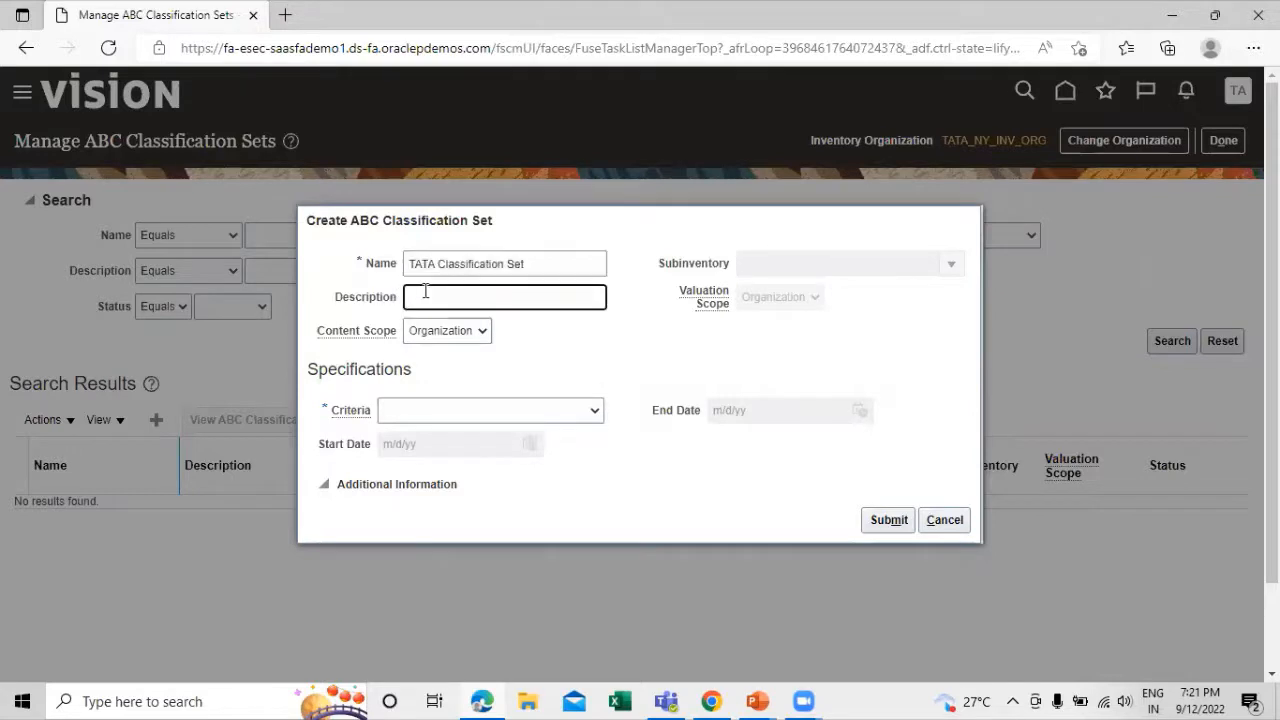
key(ctrl+v)
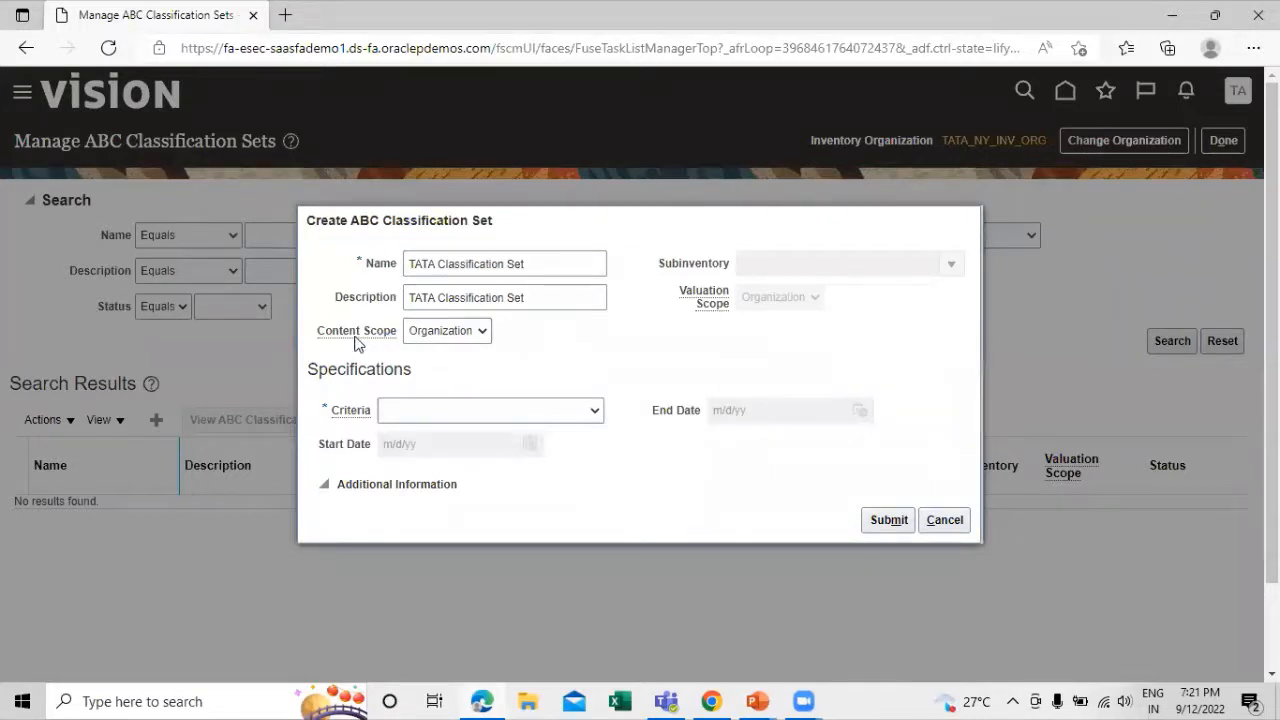
Try Subinventory as the classification set's content scope and return it to Organization
click(481, 333)
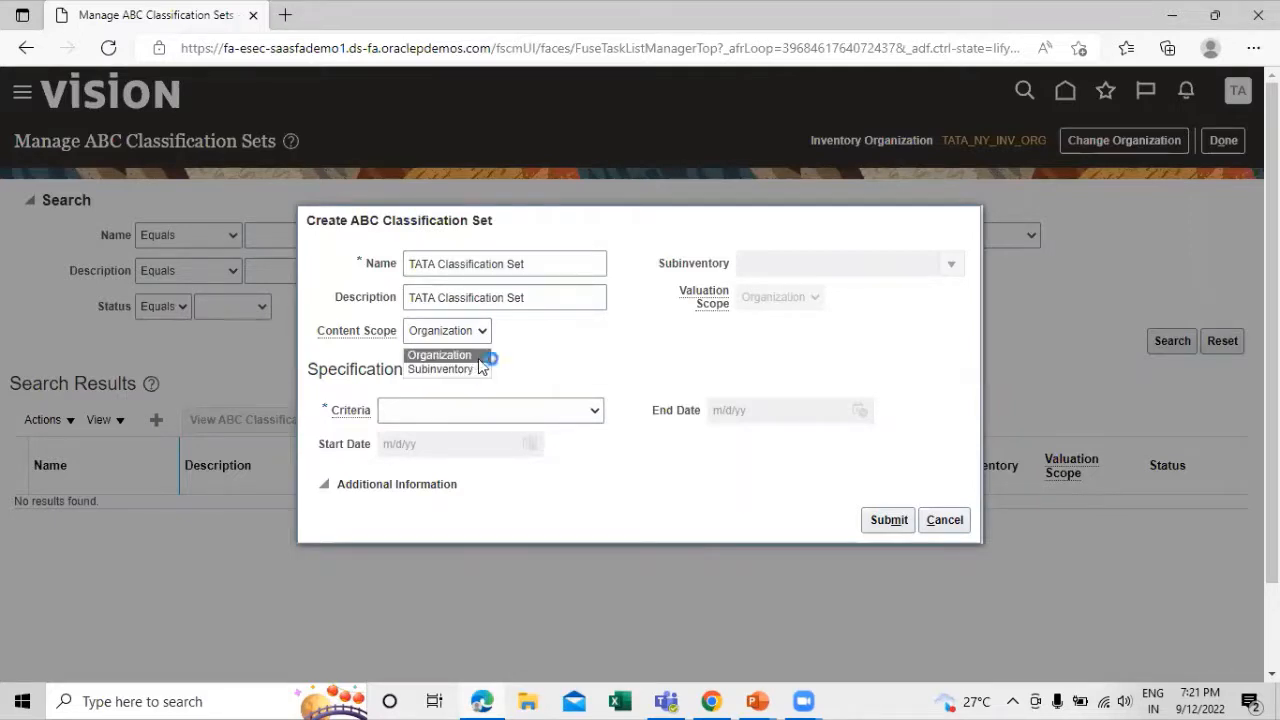
click(471, 356)
click(486, 330)
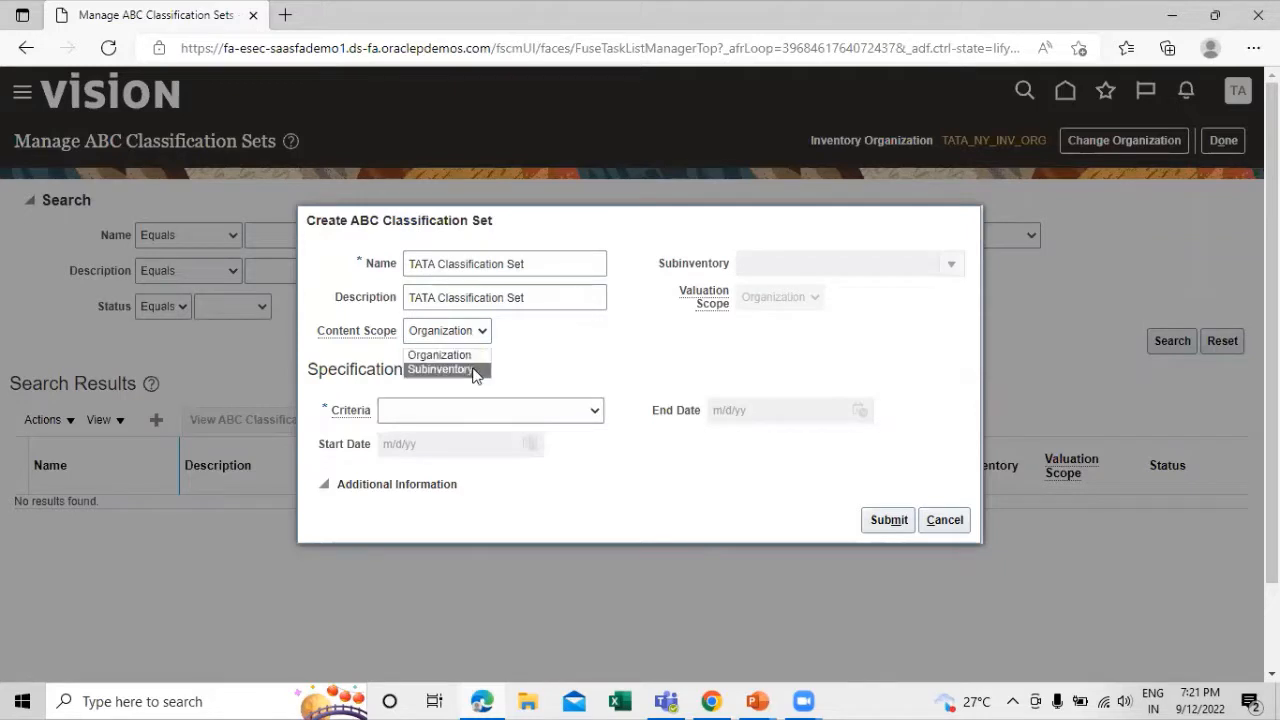
click(474, 369)
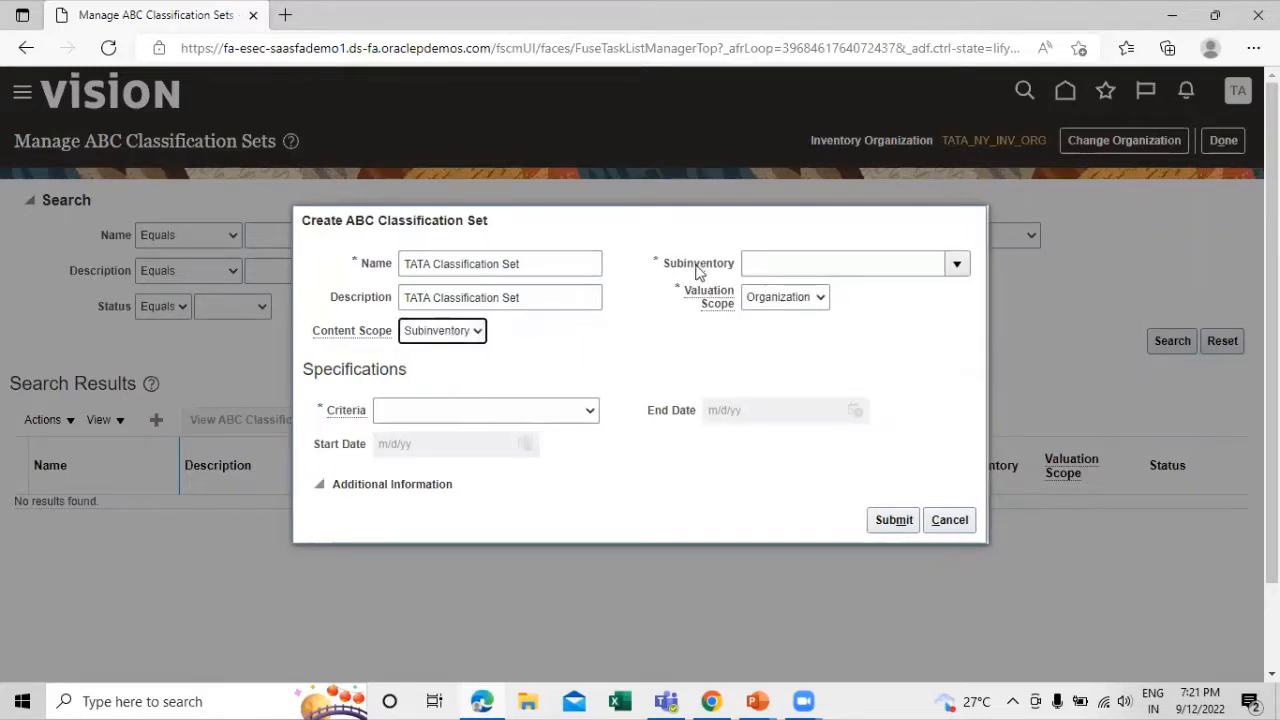
click(957, 264)
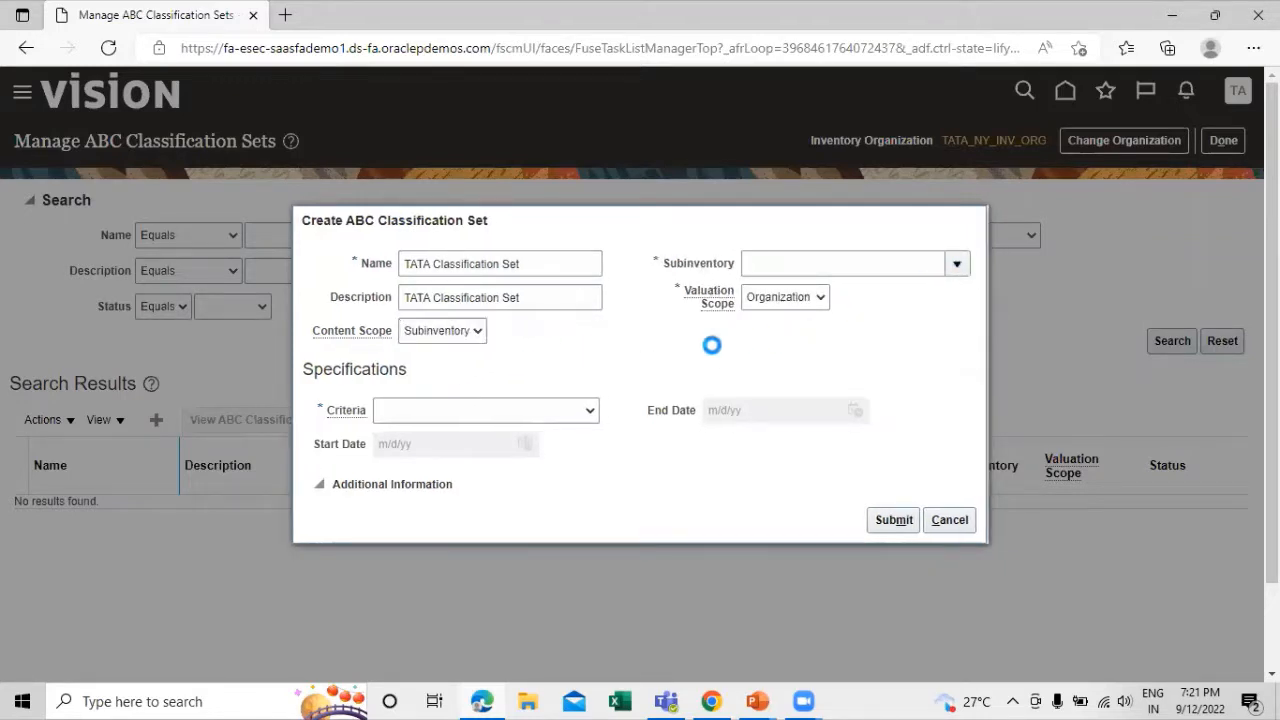
click(607, 341)
click(480, 331)
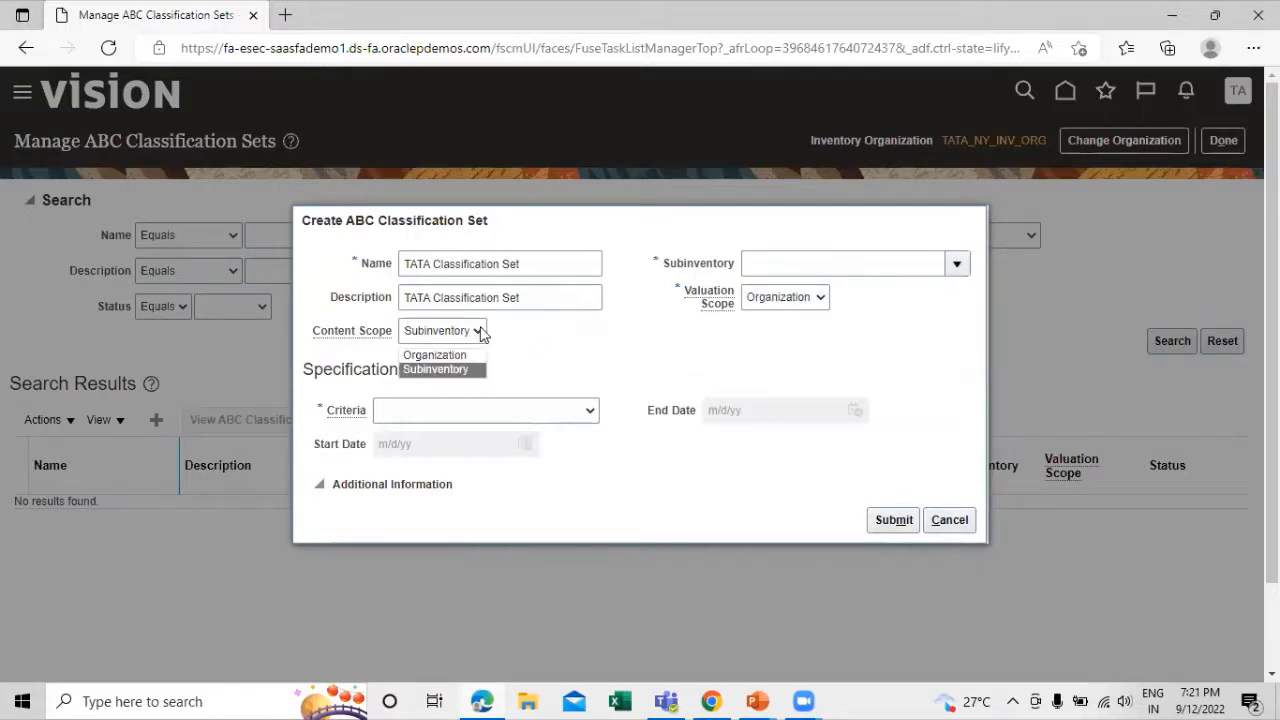
click(470, 355)
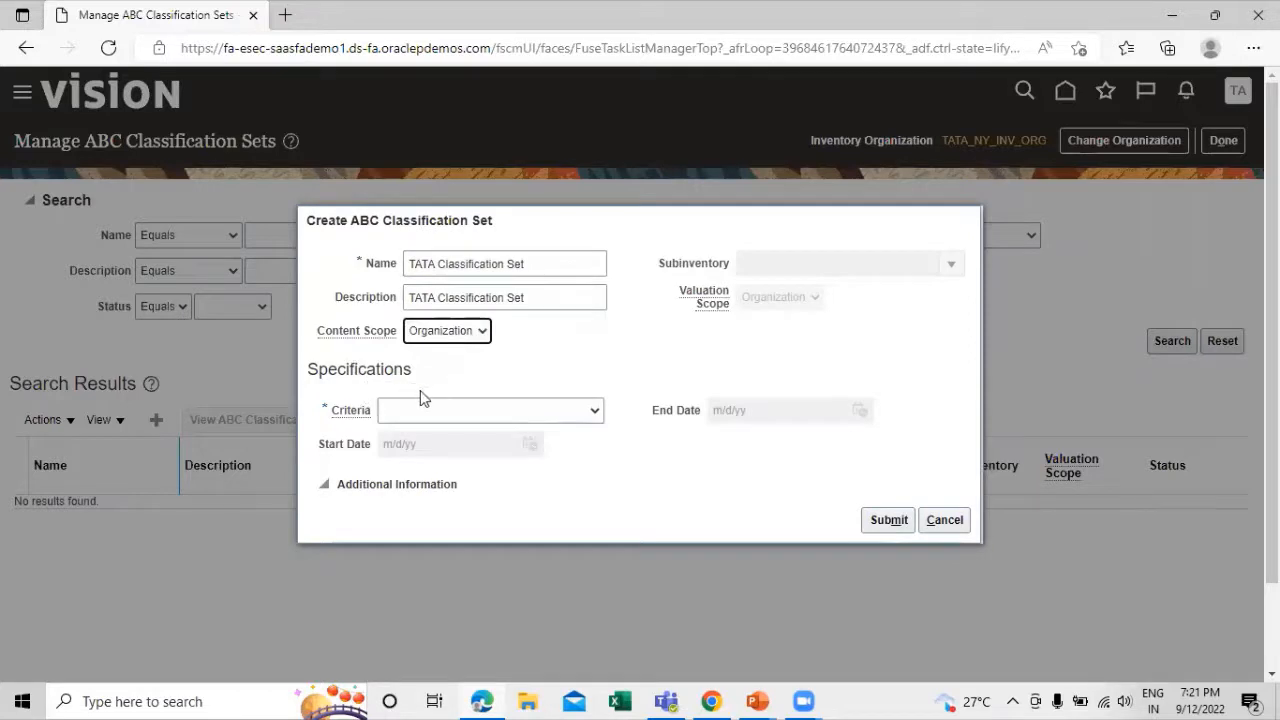
Set the classification set's criteria to Current on-hand quantity and submit the set
click(594, 410)
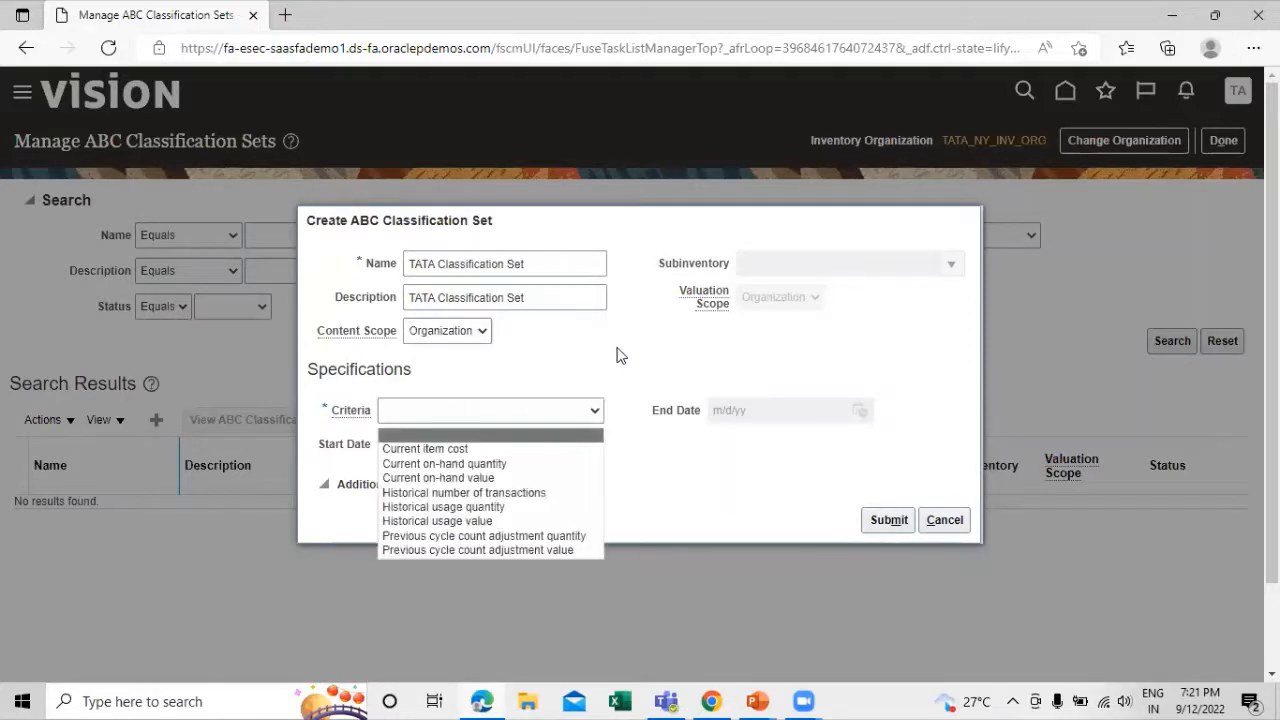
click(551, 463)
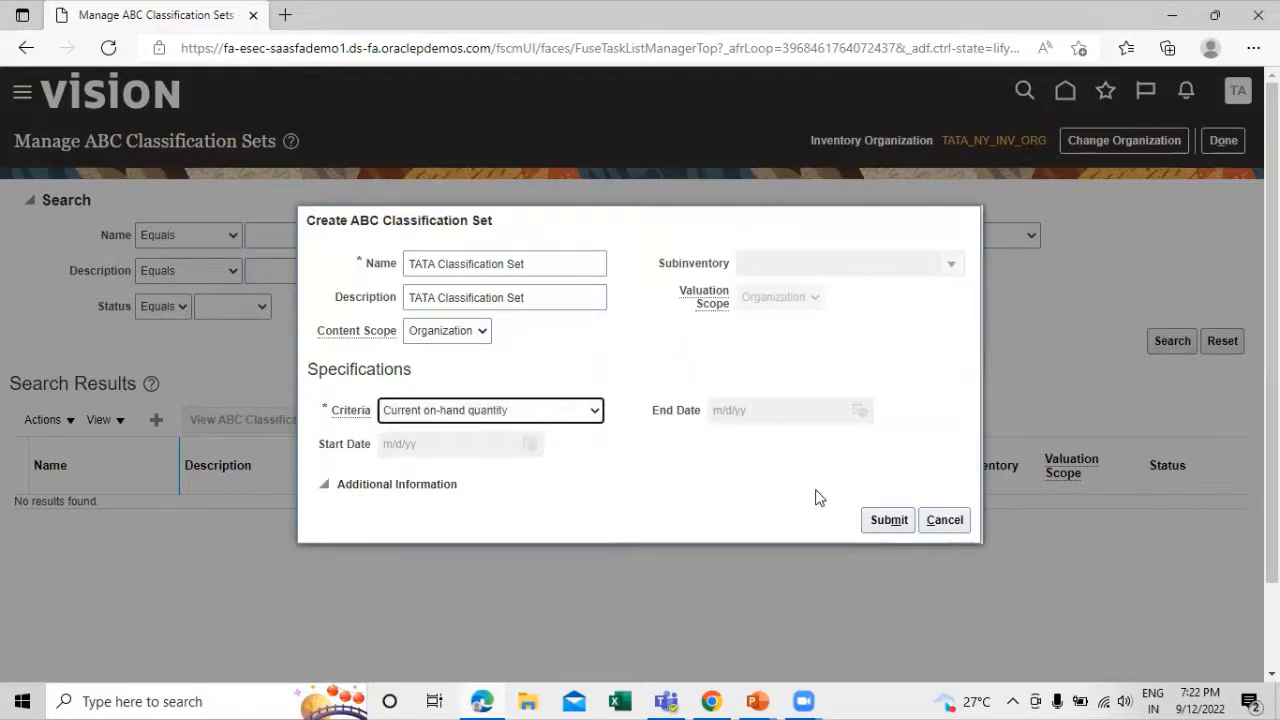
click(893, 519)
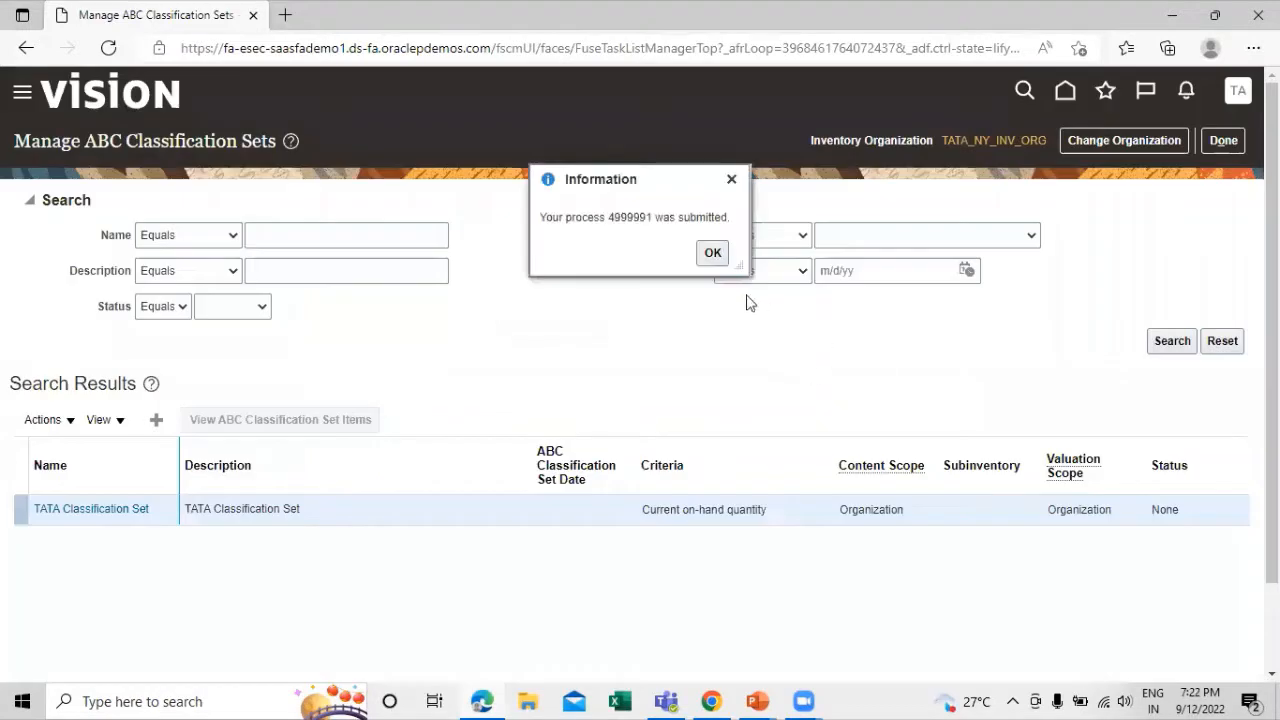
Close the ABC classification sets page and start a new ABC assignment group from the Manage ABC Assignment Groups task
click(713, 253)
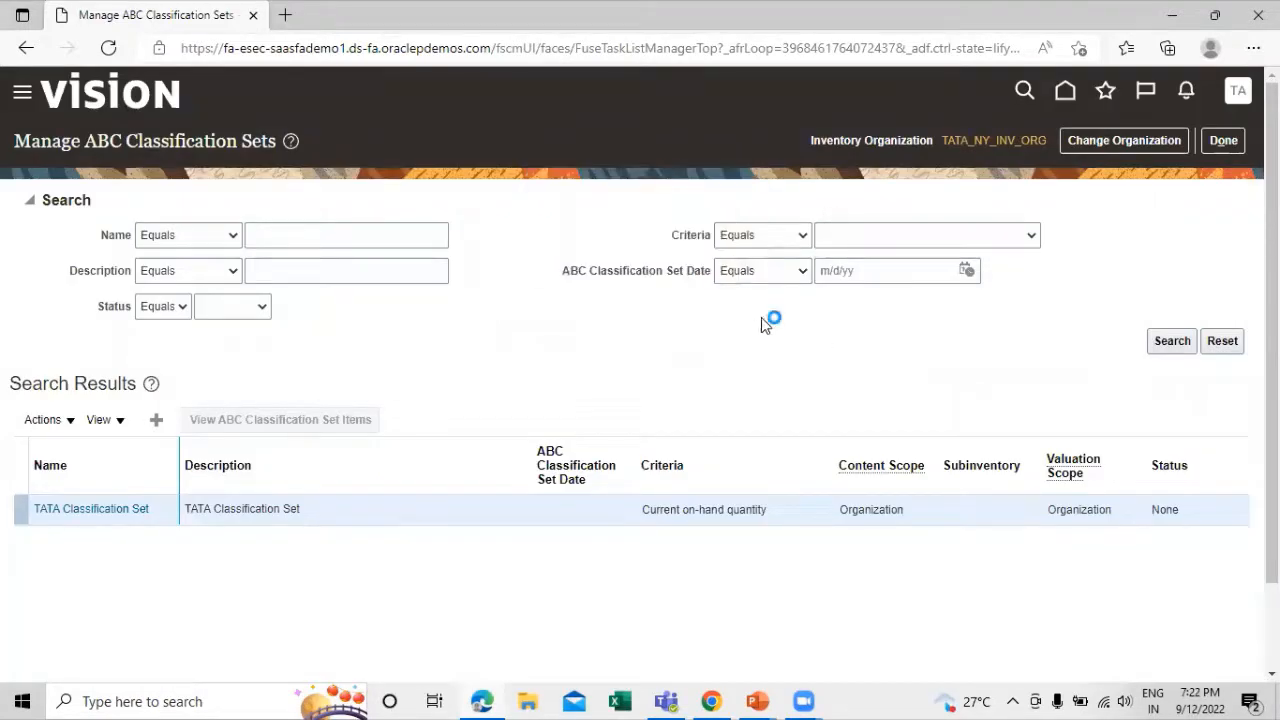
click(1222, 141)
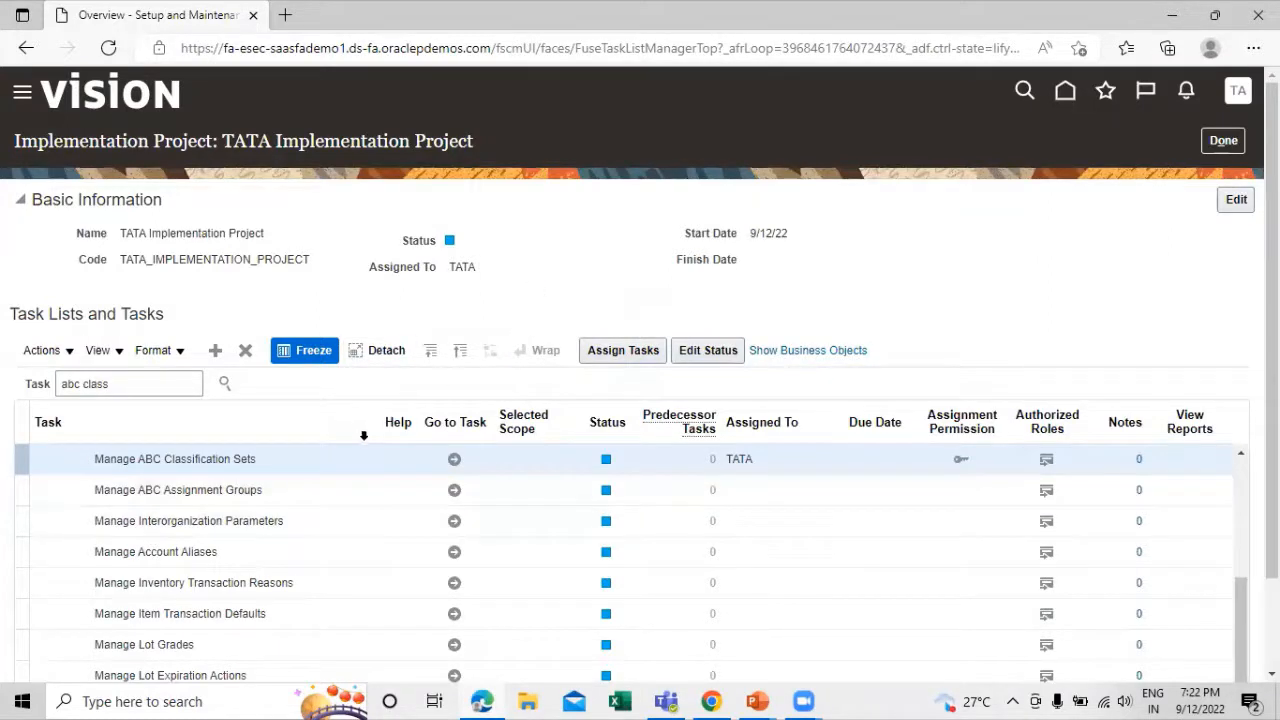
scroll(155, 498, up, 3)
scroll(155, 498, up, 3)
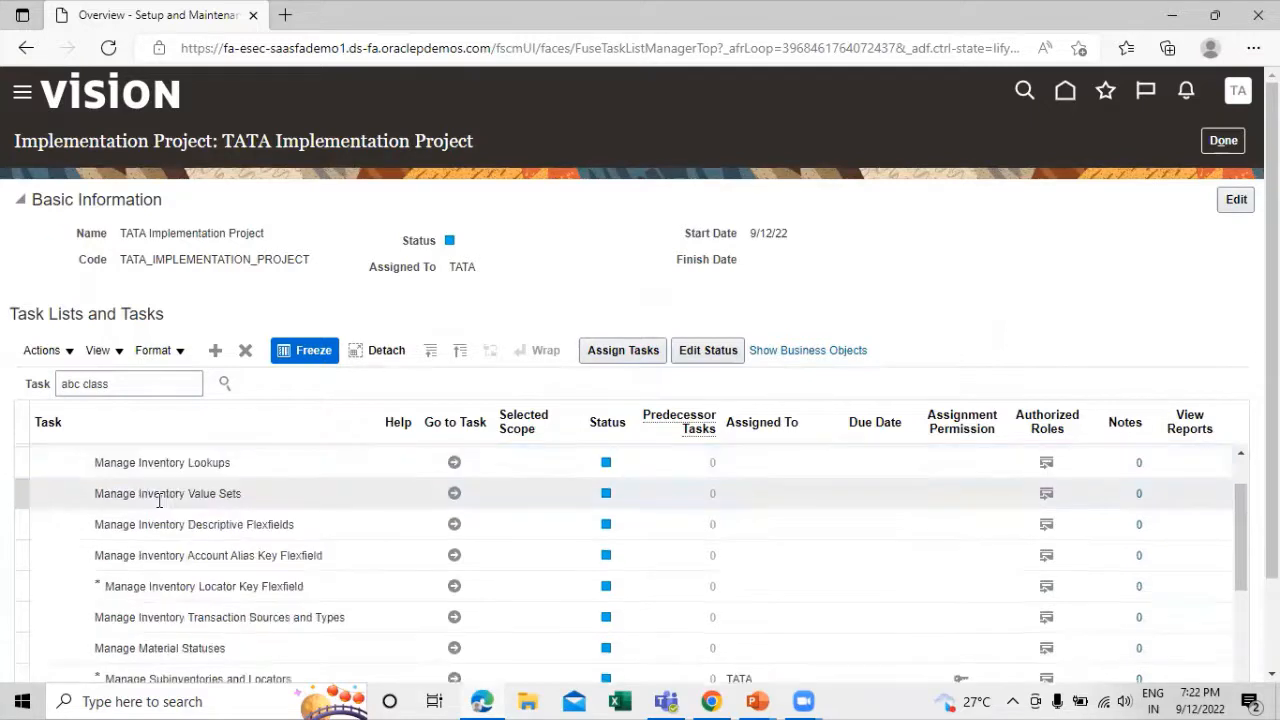
scroll(234, 497, up, 1)
scroll(236, 497, down, 5)
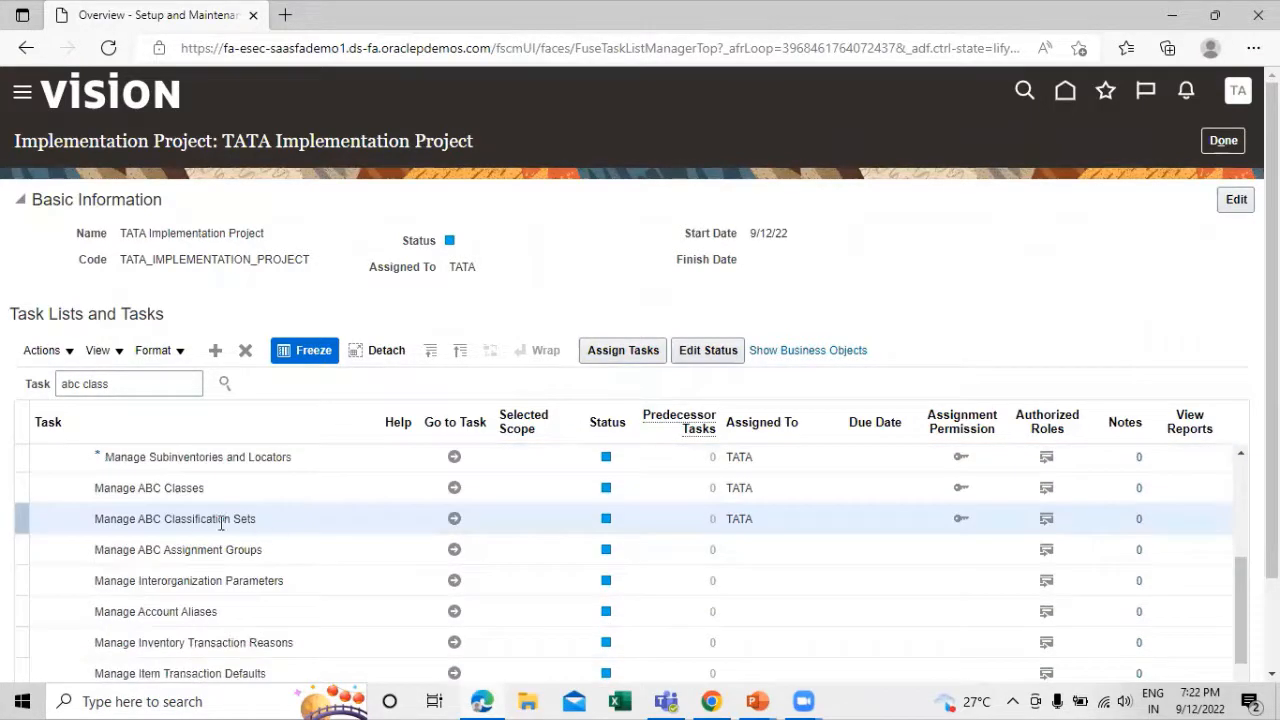
click(446, 552)
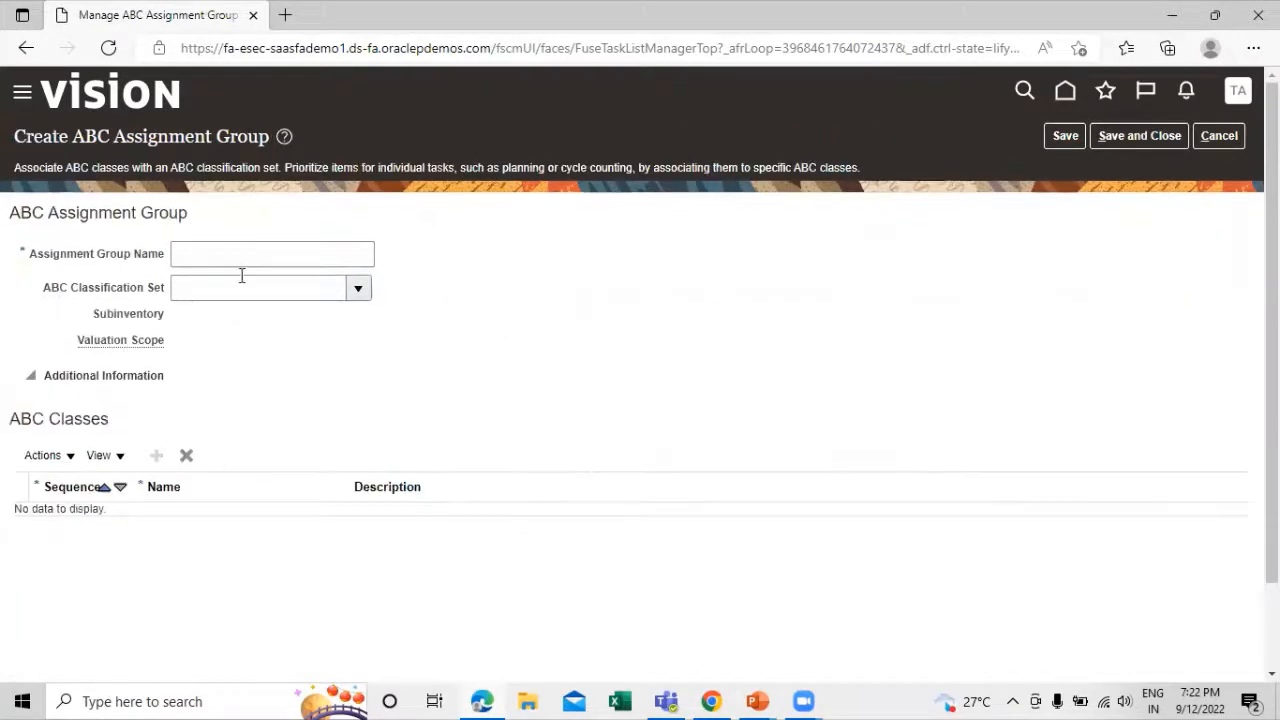
Name the assignment group TATA Assignment Group and select TATA Classification Set as its ABC classification set
click(249, 250)
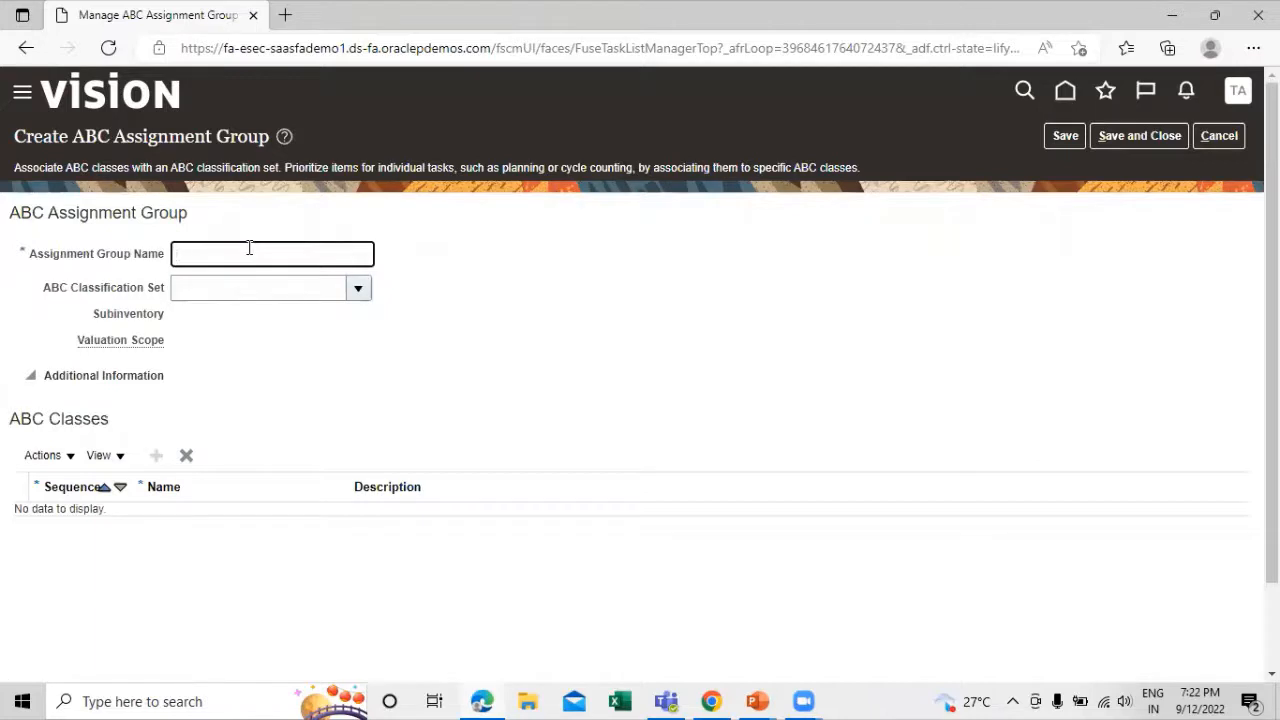
text(TATA A)
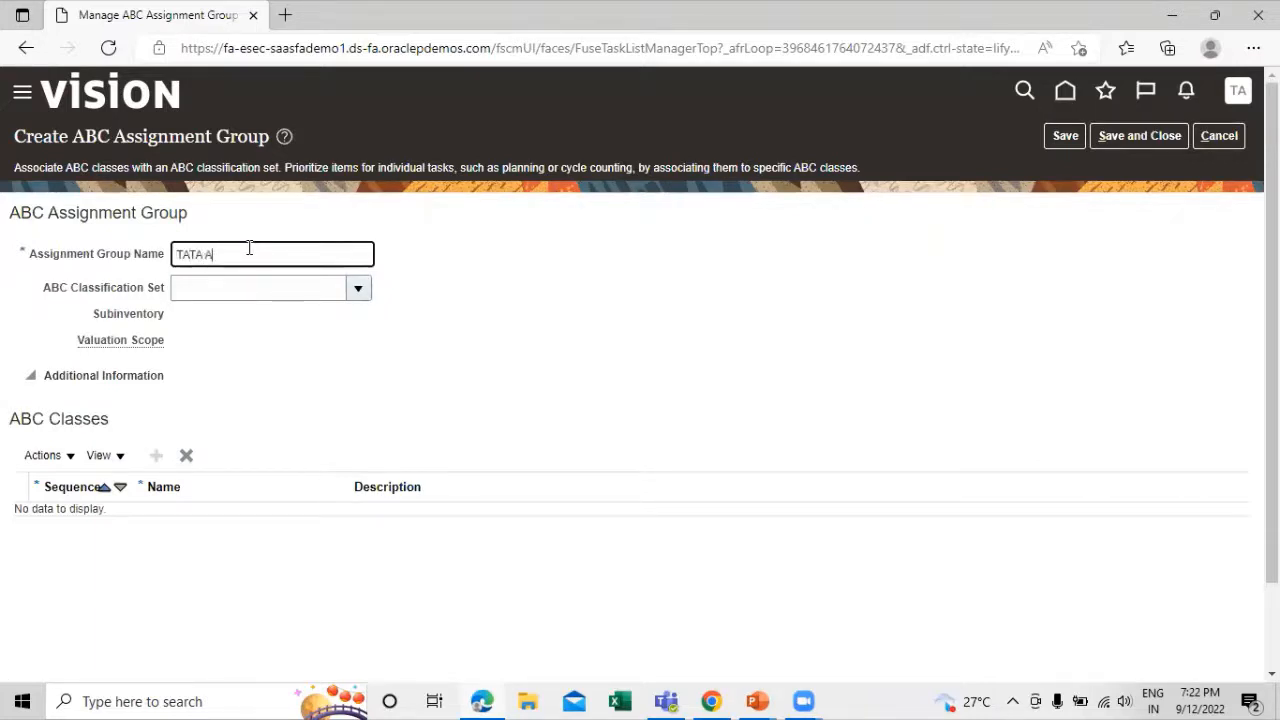
text(ssignment Group)
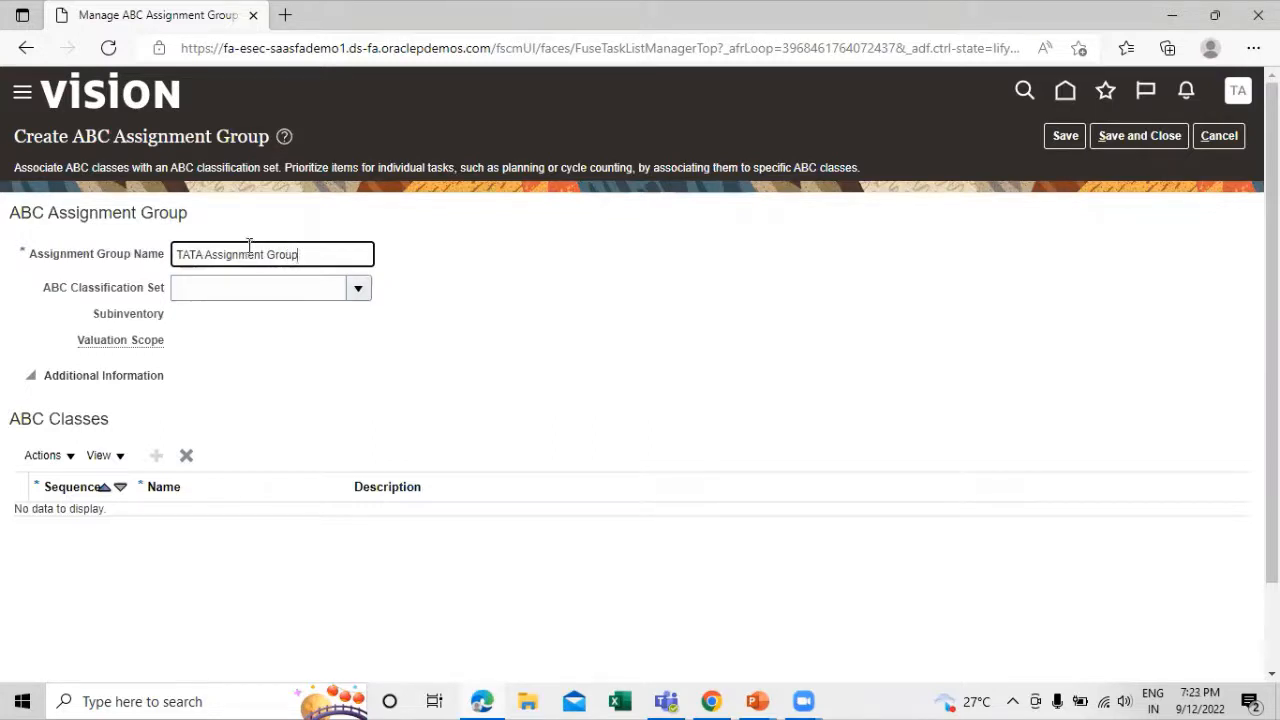
click(416, 310)
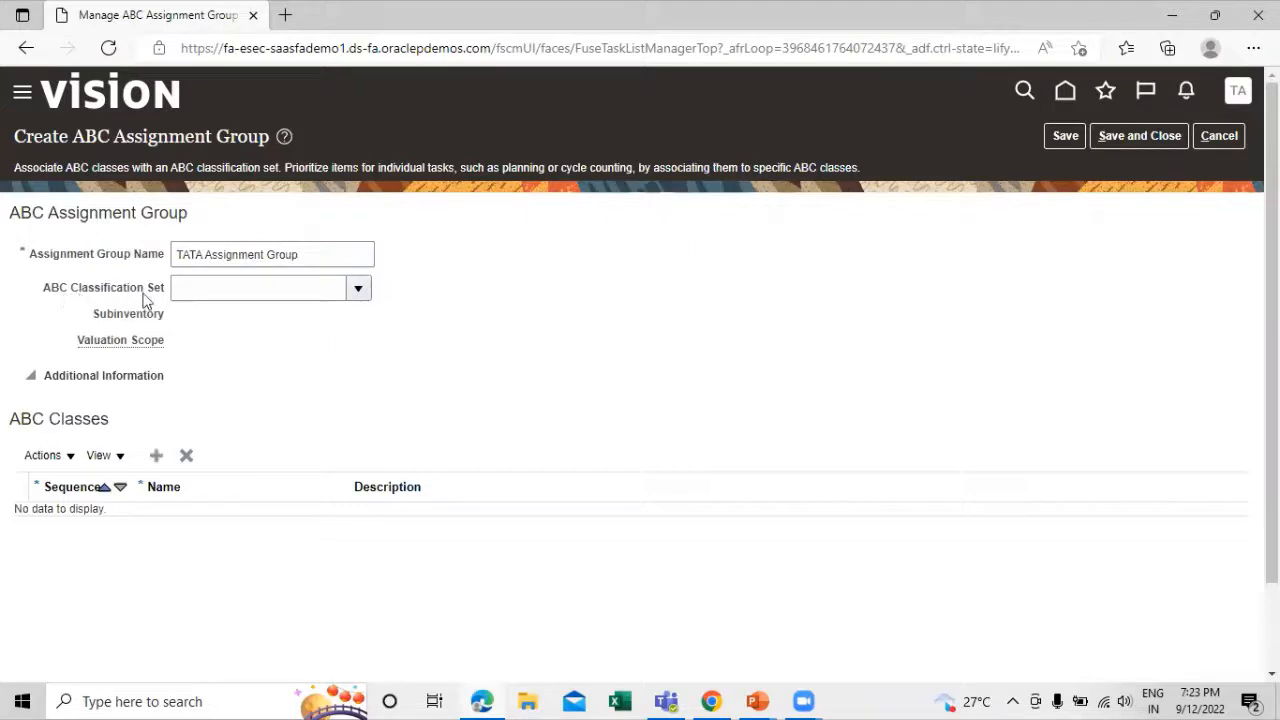
click(360, 289)
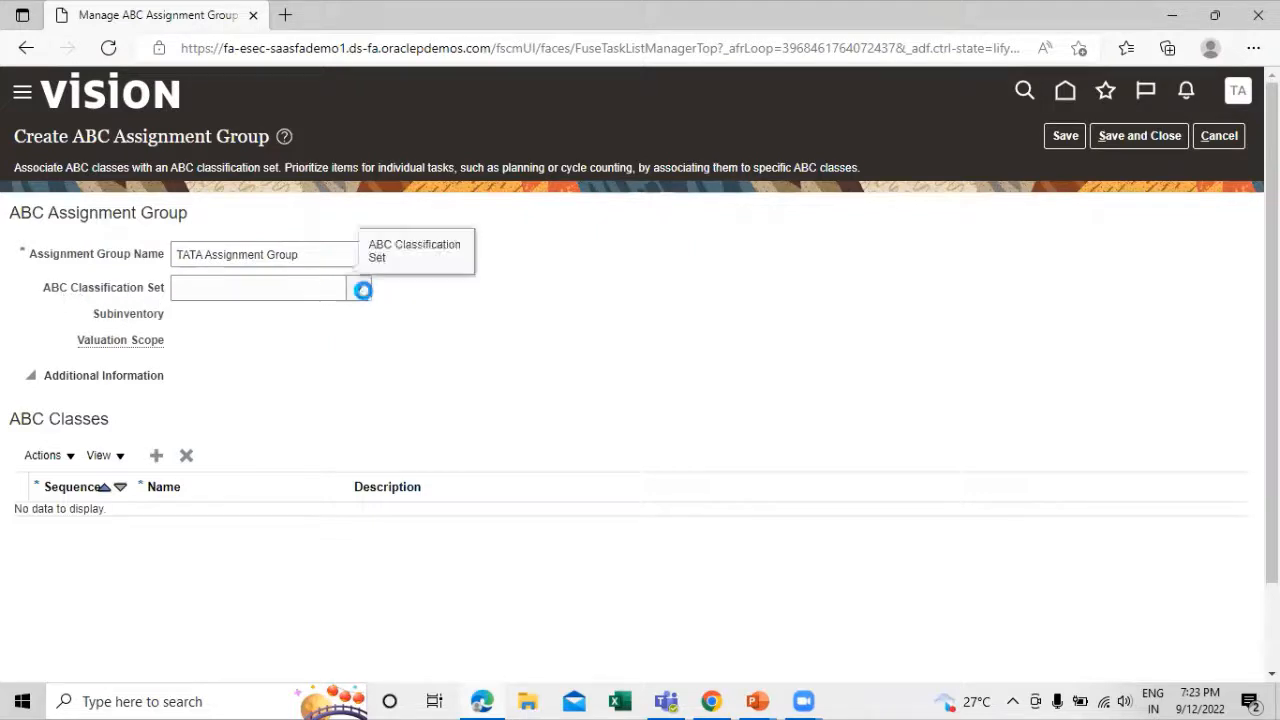
click(245, 350)
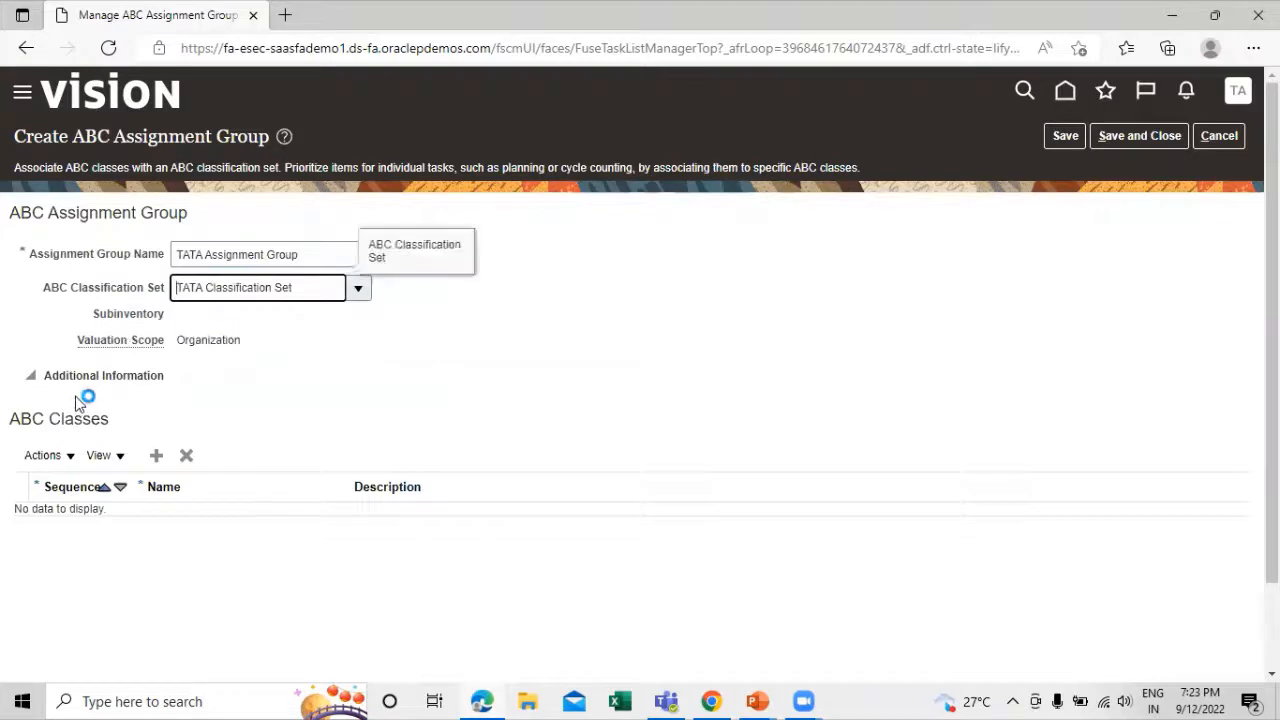
Add TATA Bearing Class to the group's ABC classes with sequence 1, and save and close the assignment group
click(157, 456)
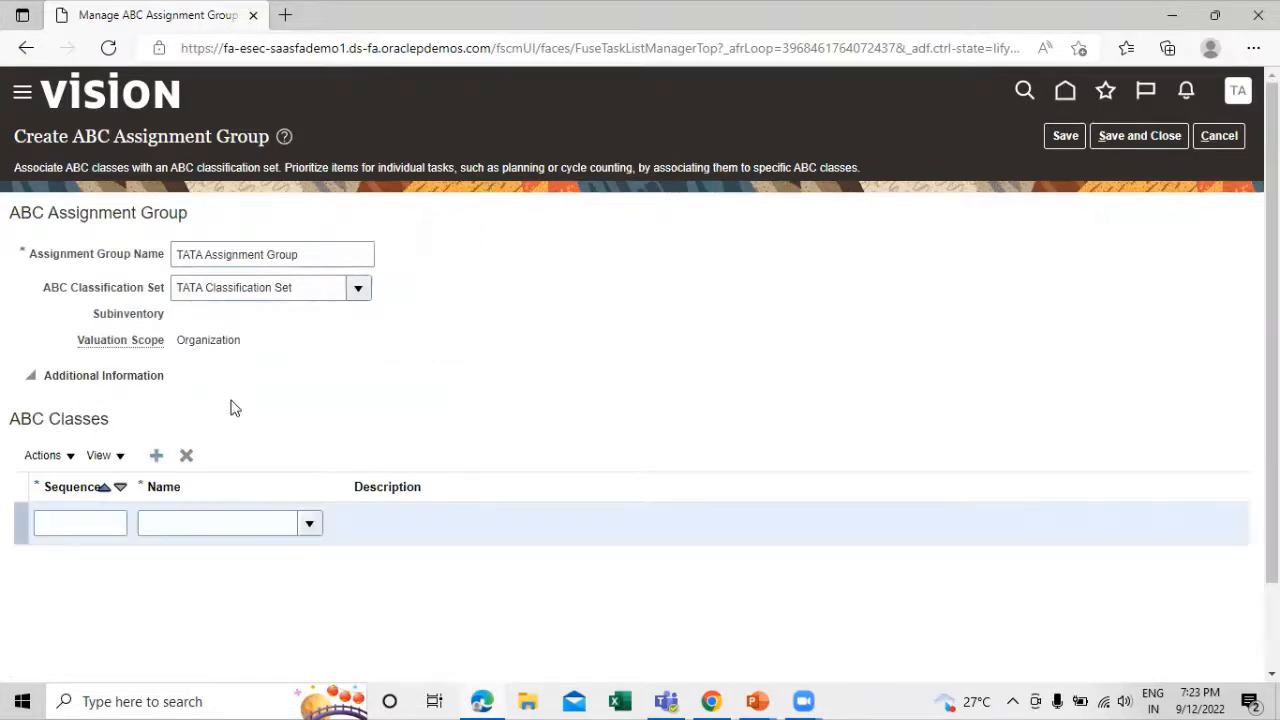
click(96, 519)
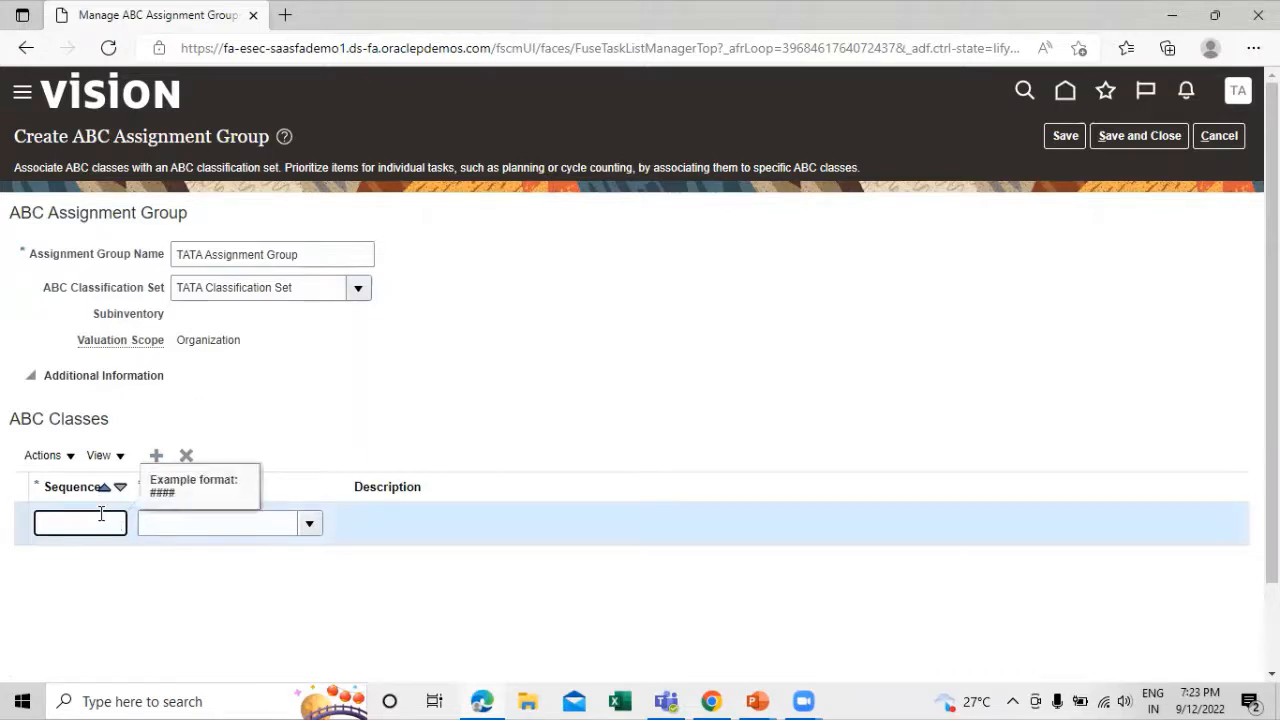
click(294, 594)
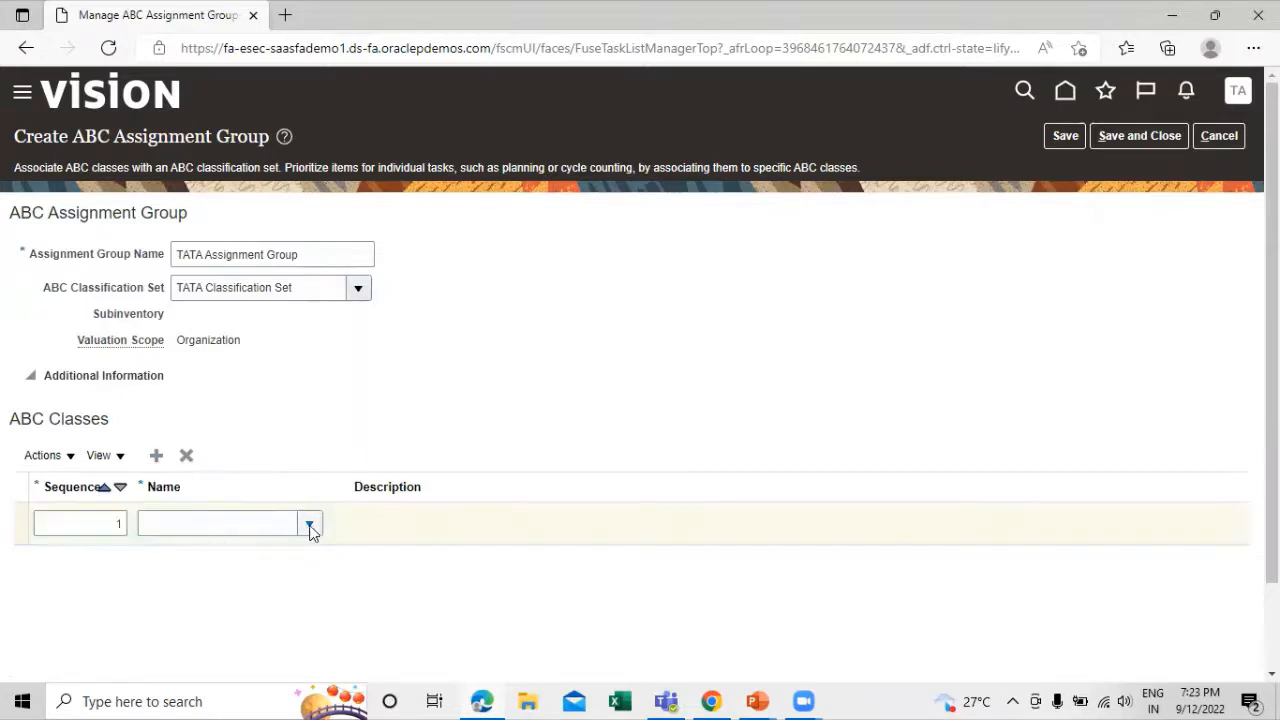
click(311, 524)
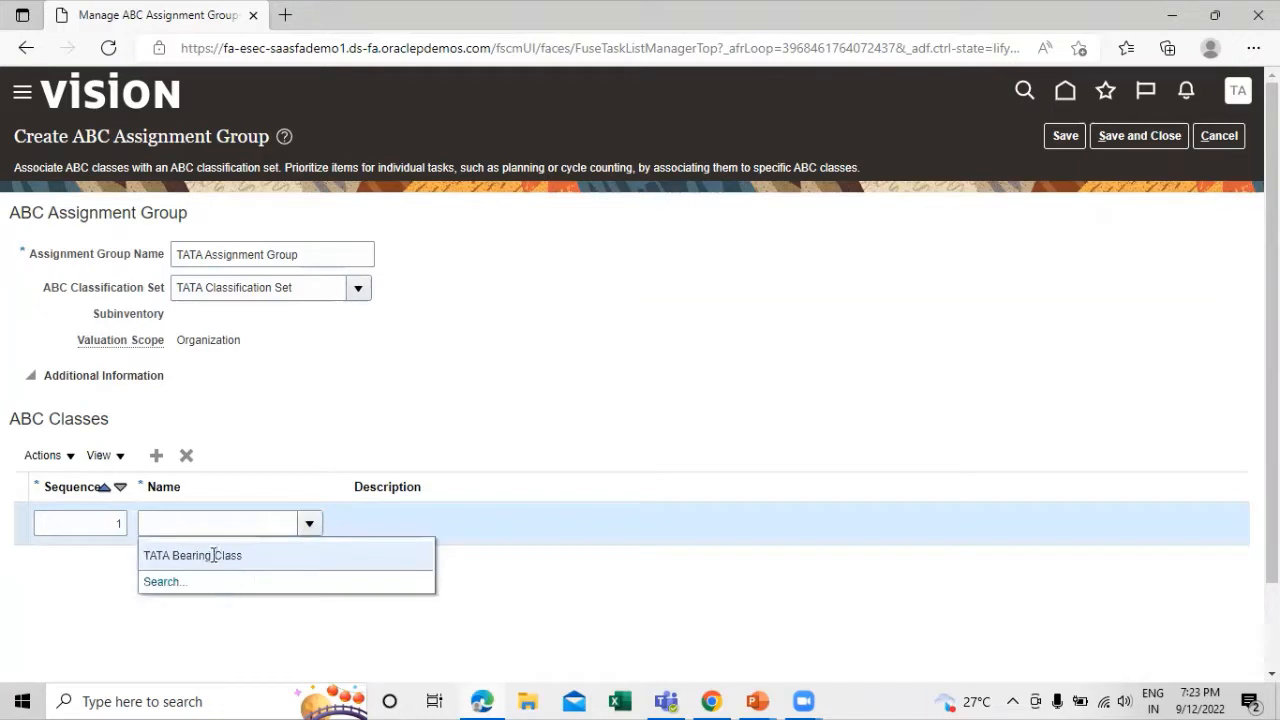
click(208, 553)
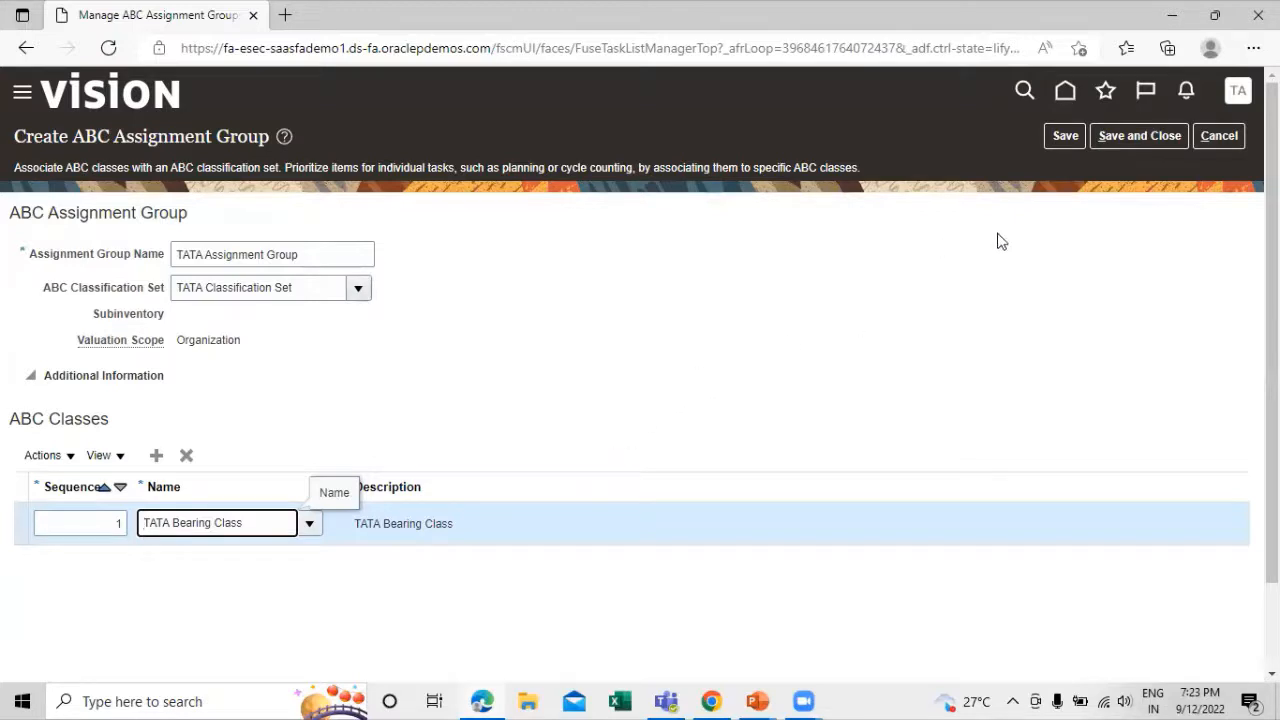
click(1134, 135)
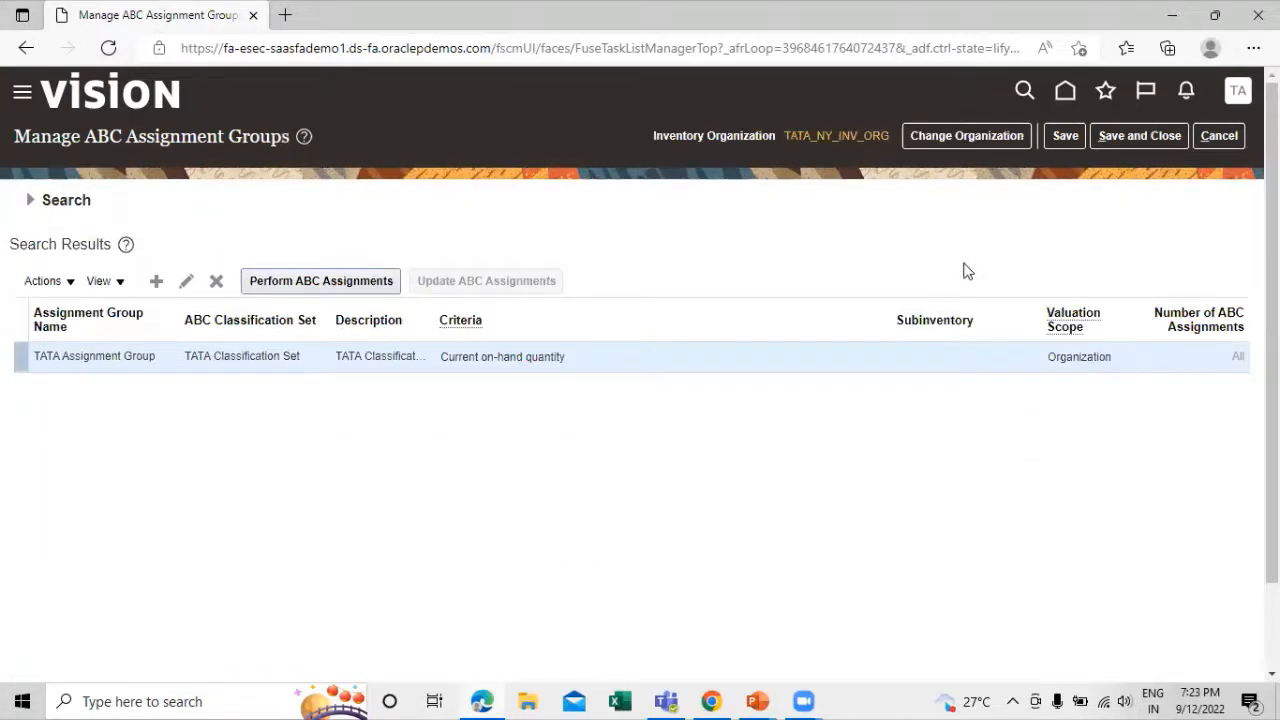
Perform the ABC assignments for TATA Assignment Group and submit the process
click(159, 360)
click(280, 284)
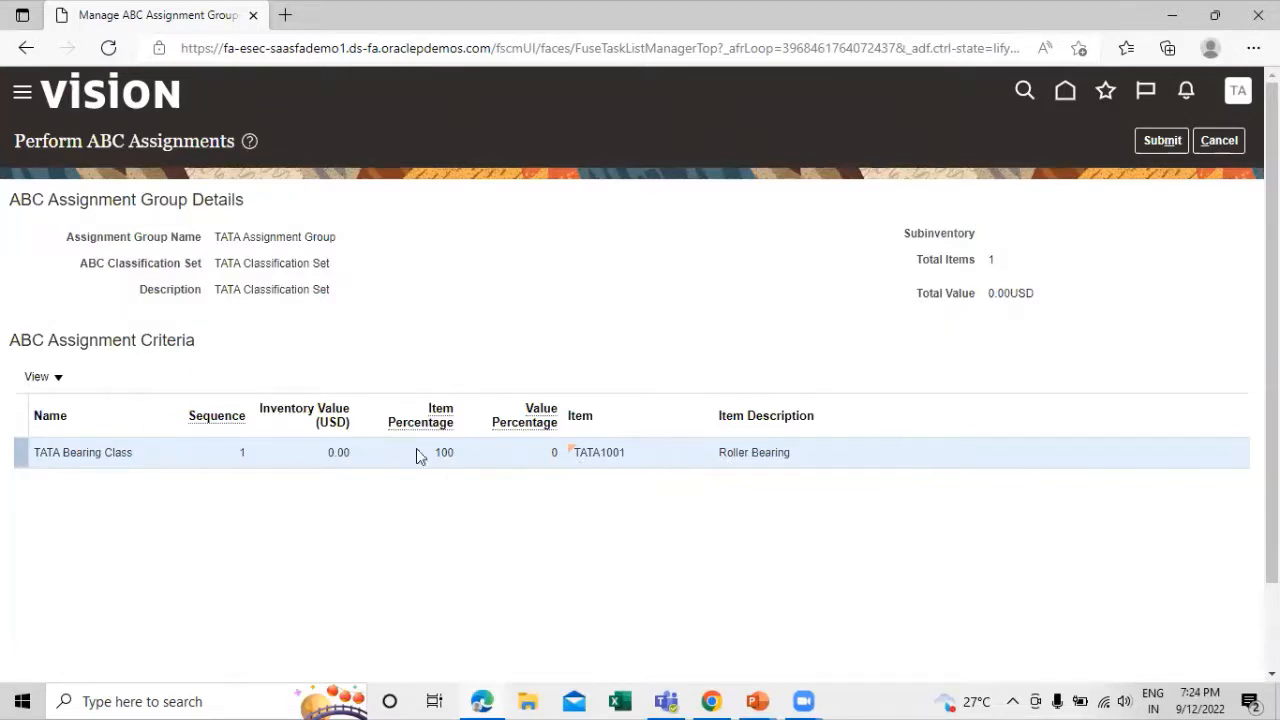
click(1162, 141)
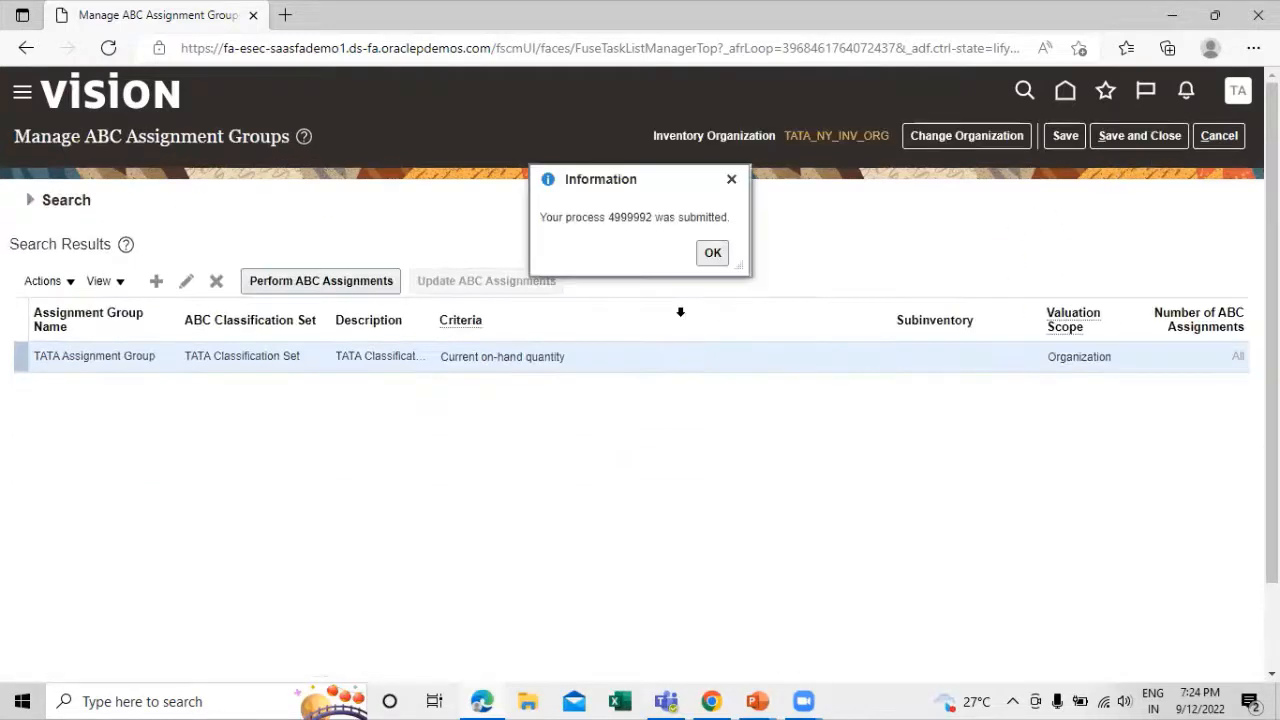
click(713, 254)
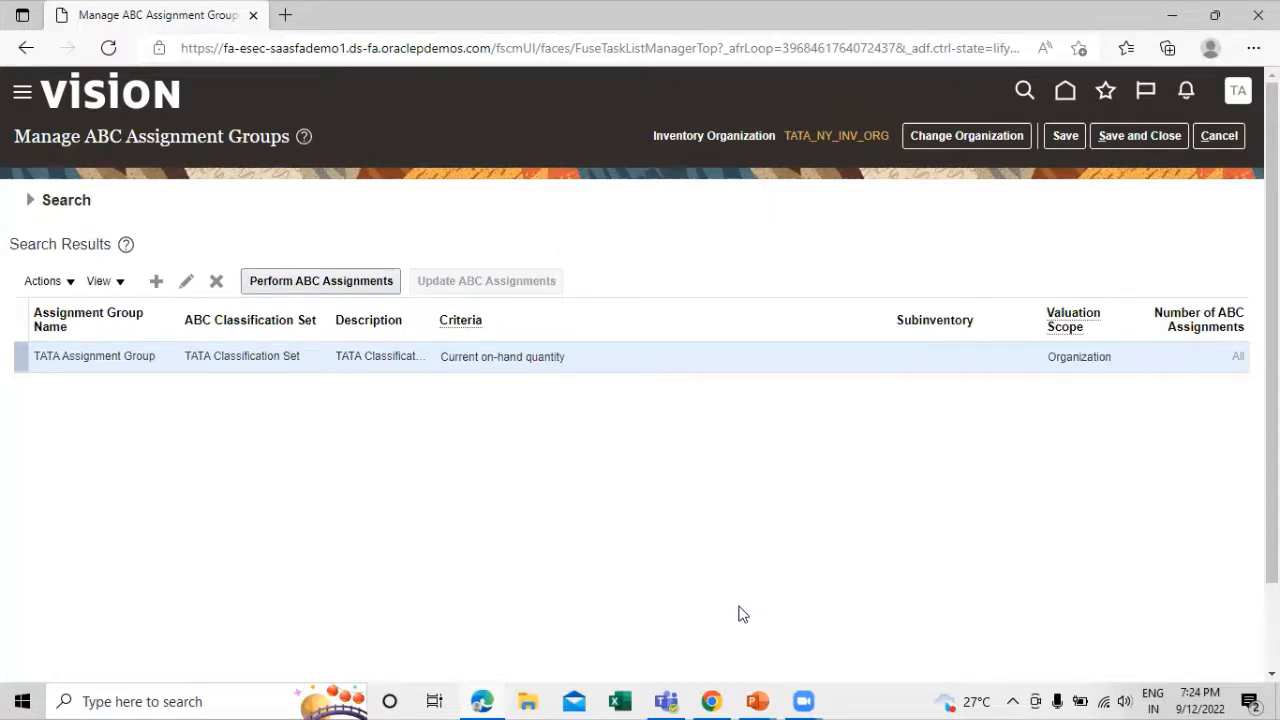
Save and close the ABC assignment groups page and exit the TATA Implementation Project
key(alt+Tab)
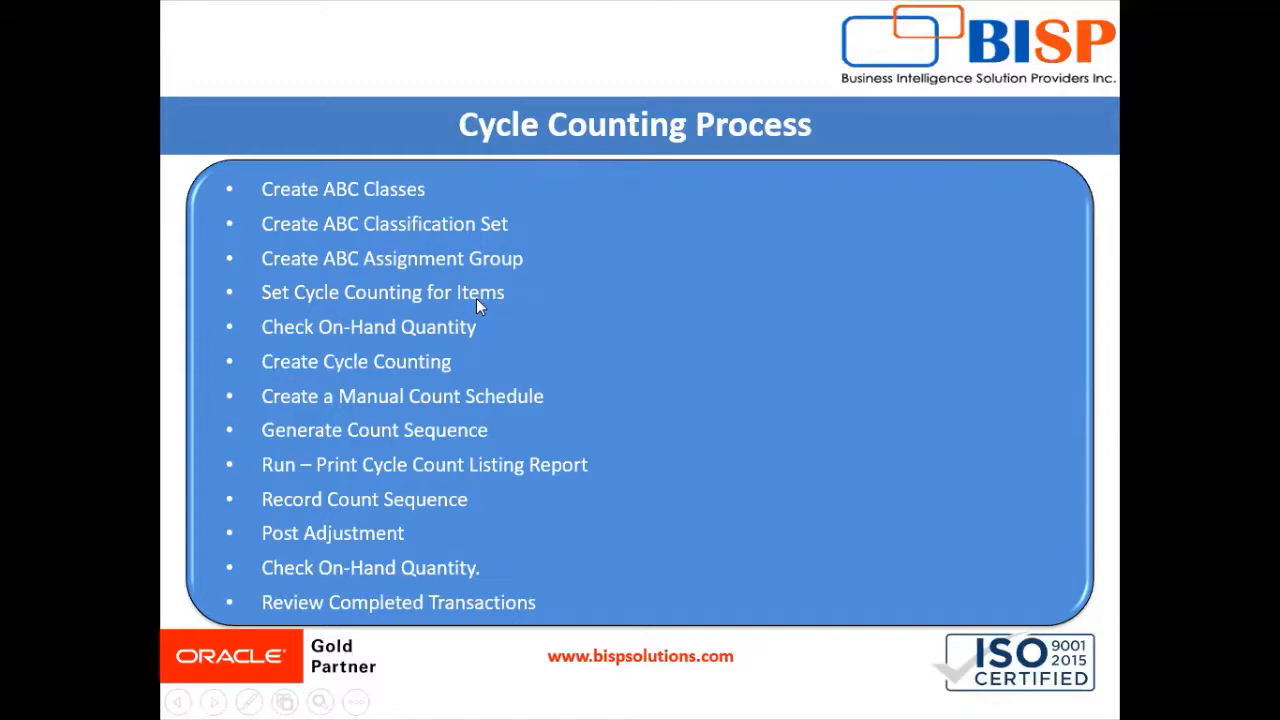
key(alt+Tab)
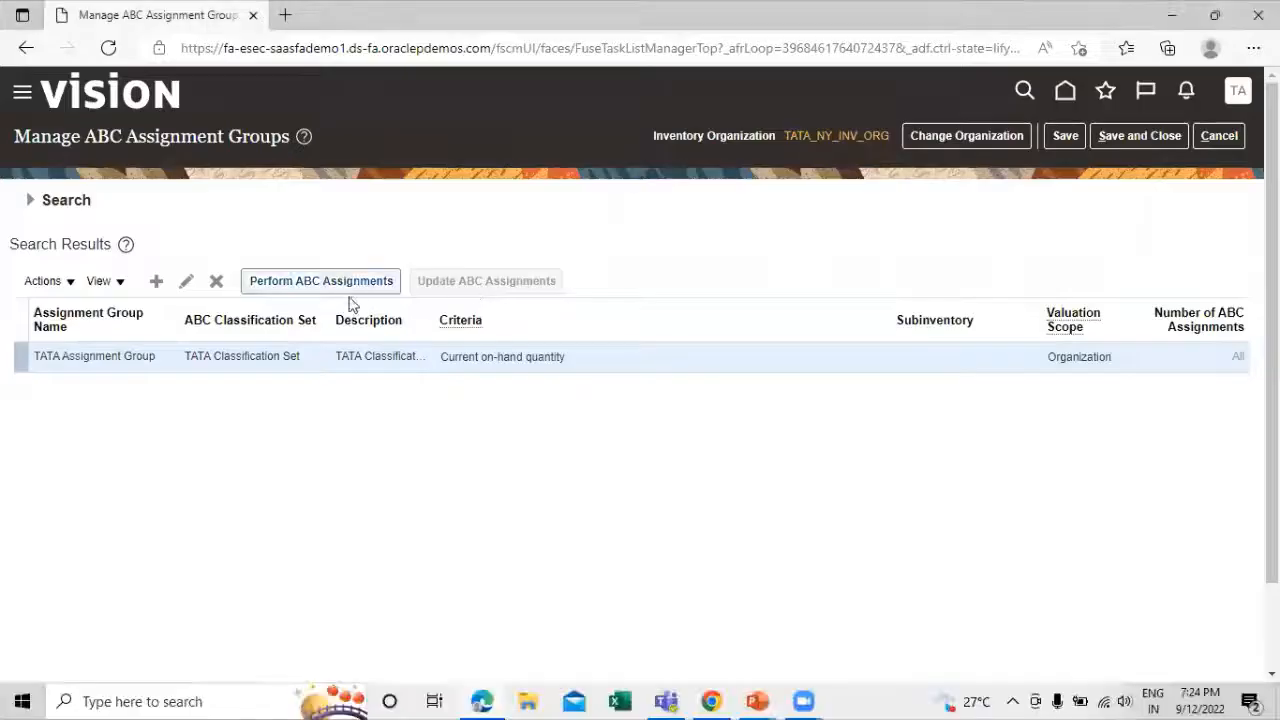
click(1137, 136)
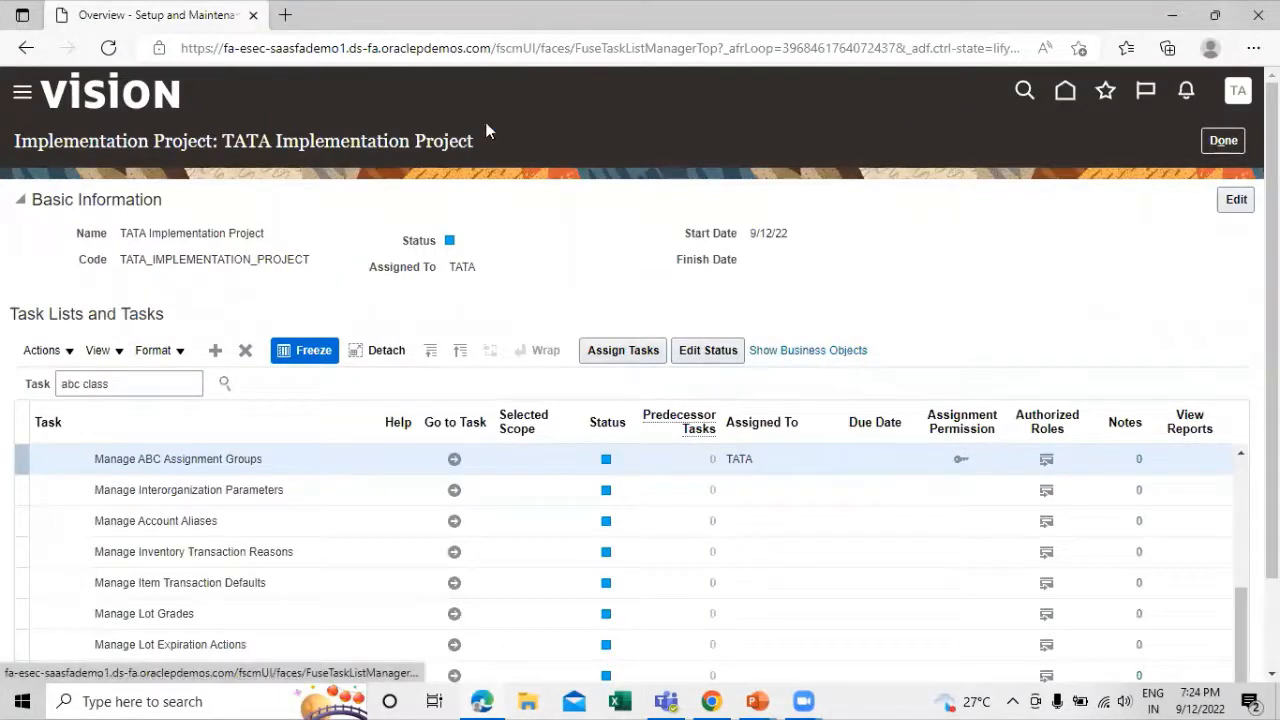
click(1218, 140)
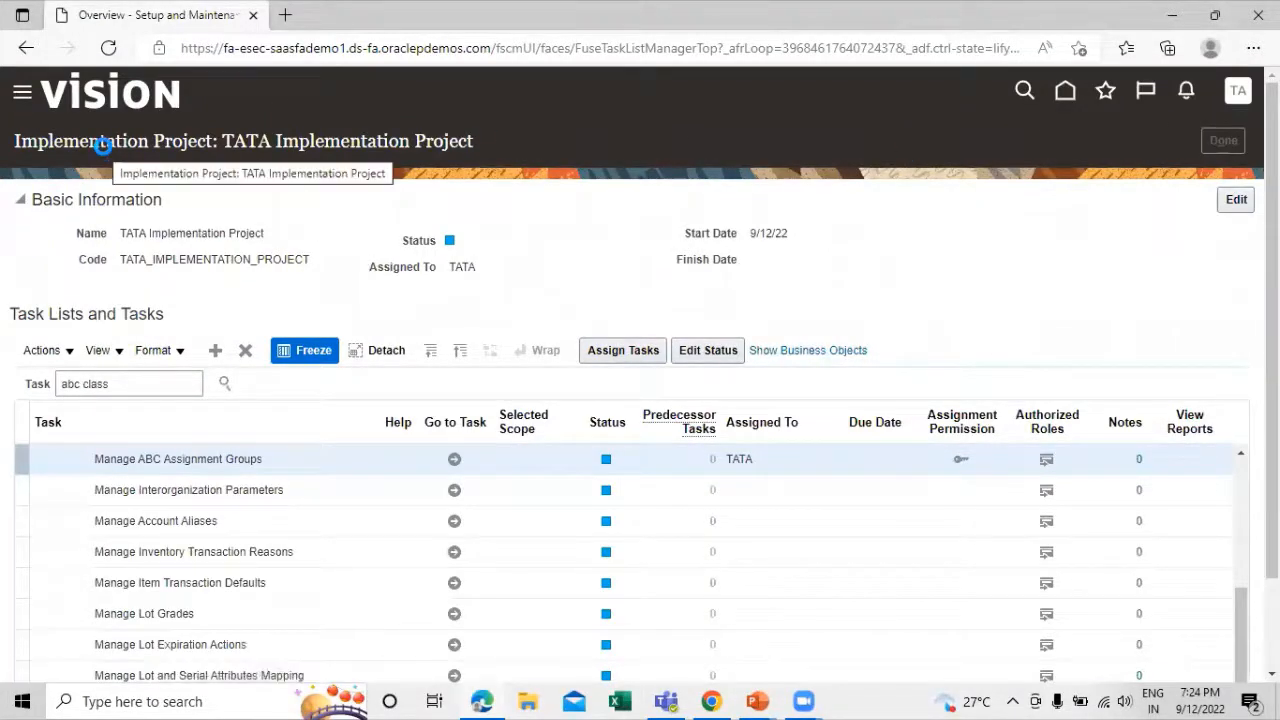
Open Manage Items in Product Information Management and search for items starting with tata
click(22, 96)
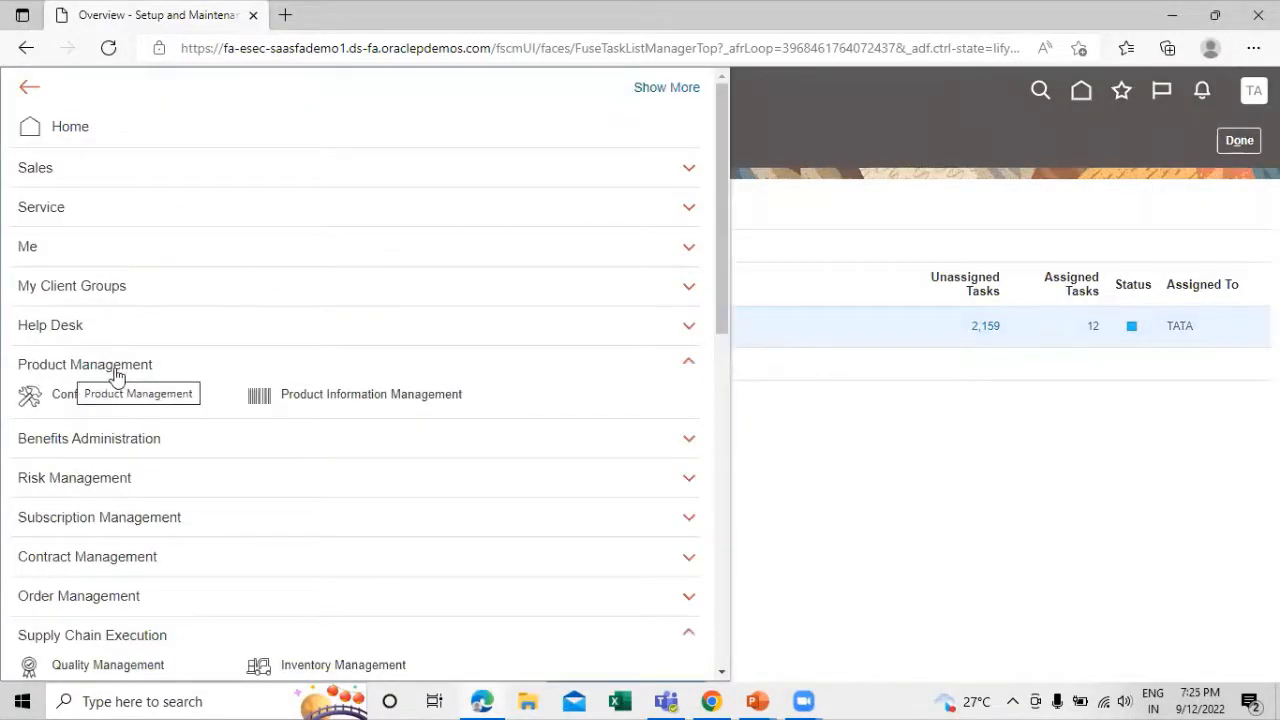
click(328, 396)
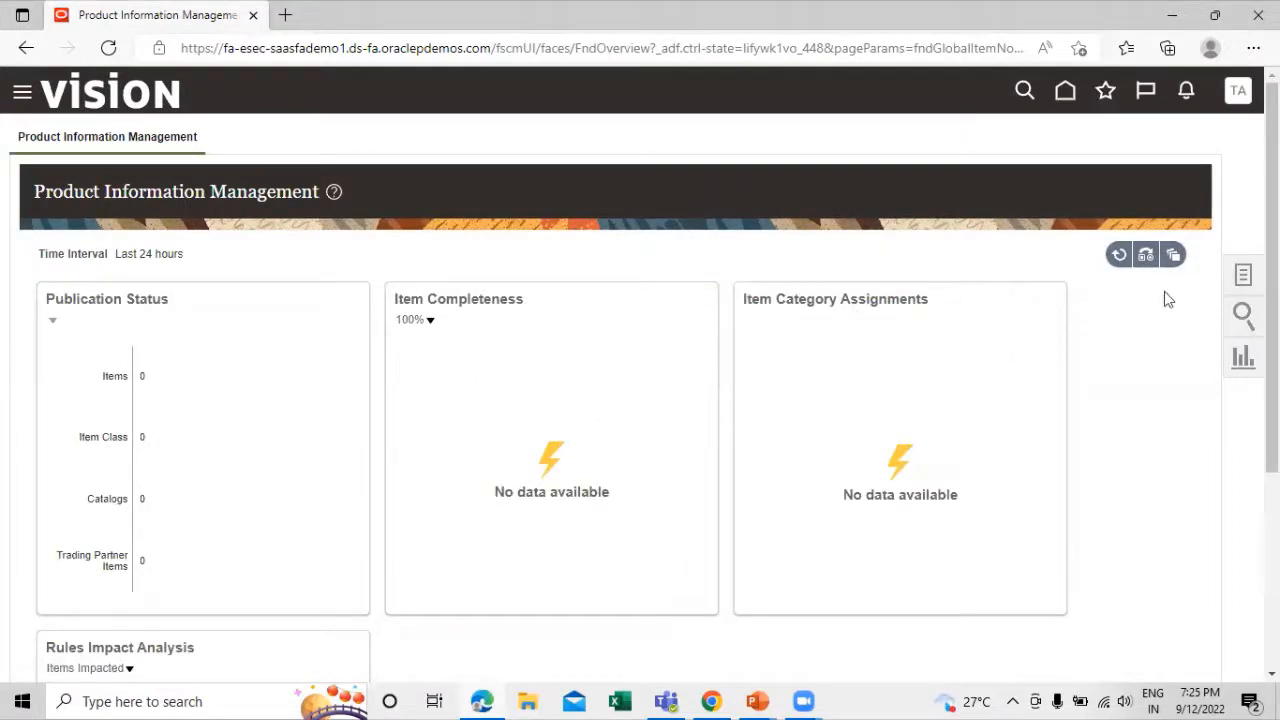
click(1243, 275)
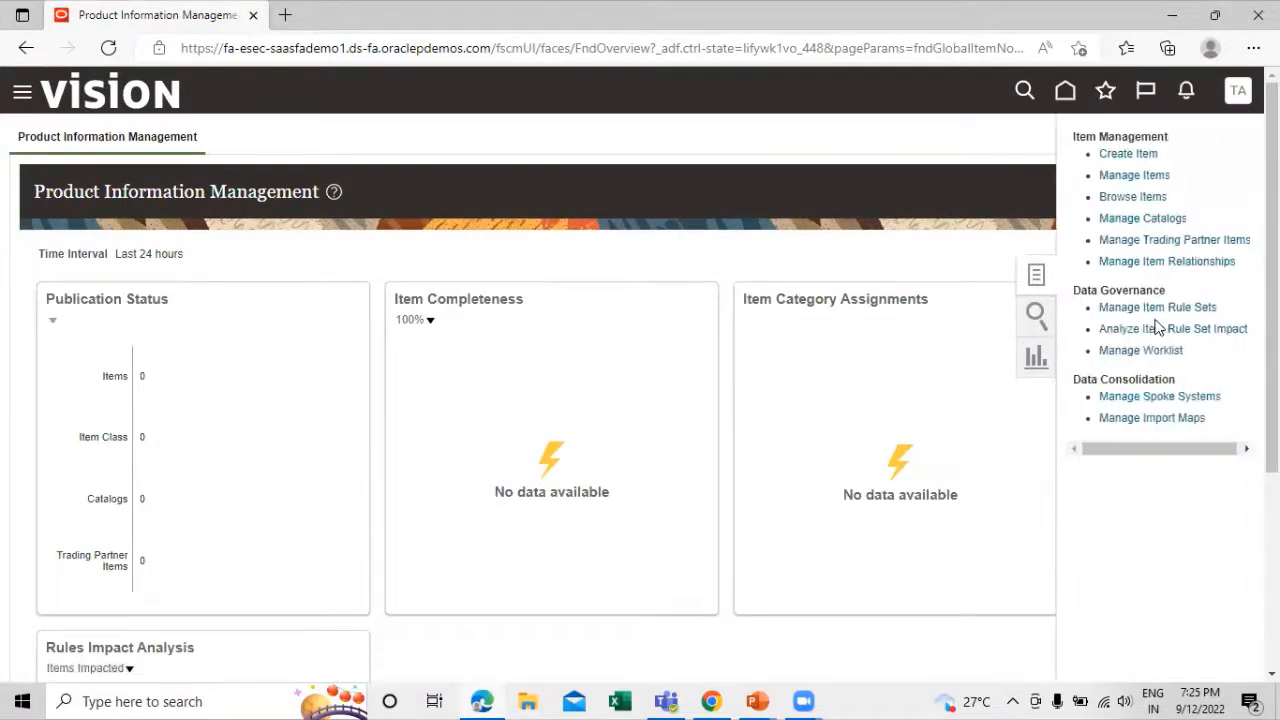
click(1122, 176)
click(339, 301)
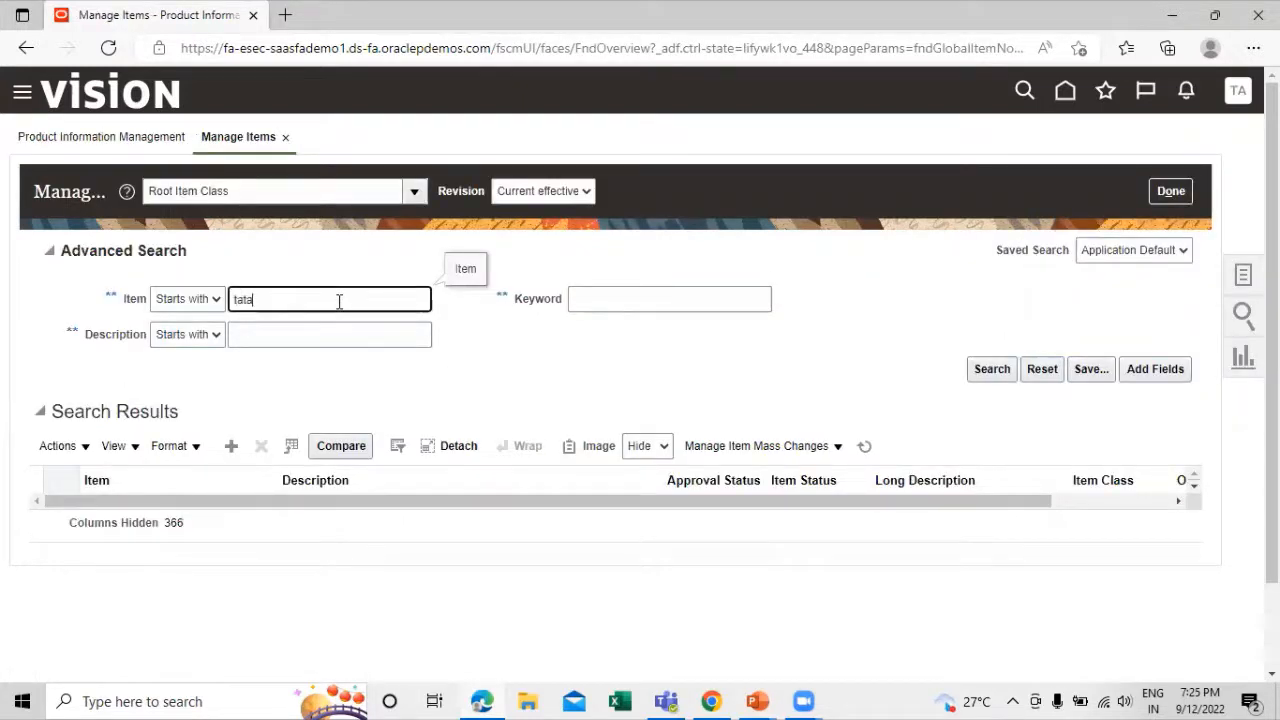
click(993, 369)
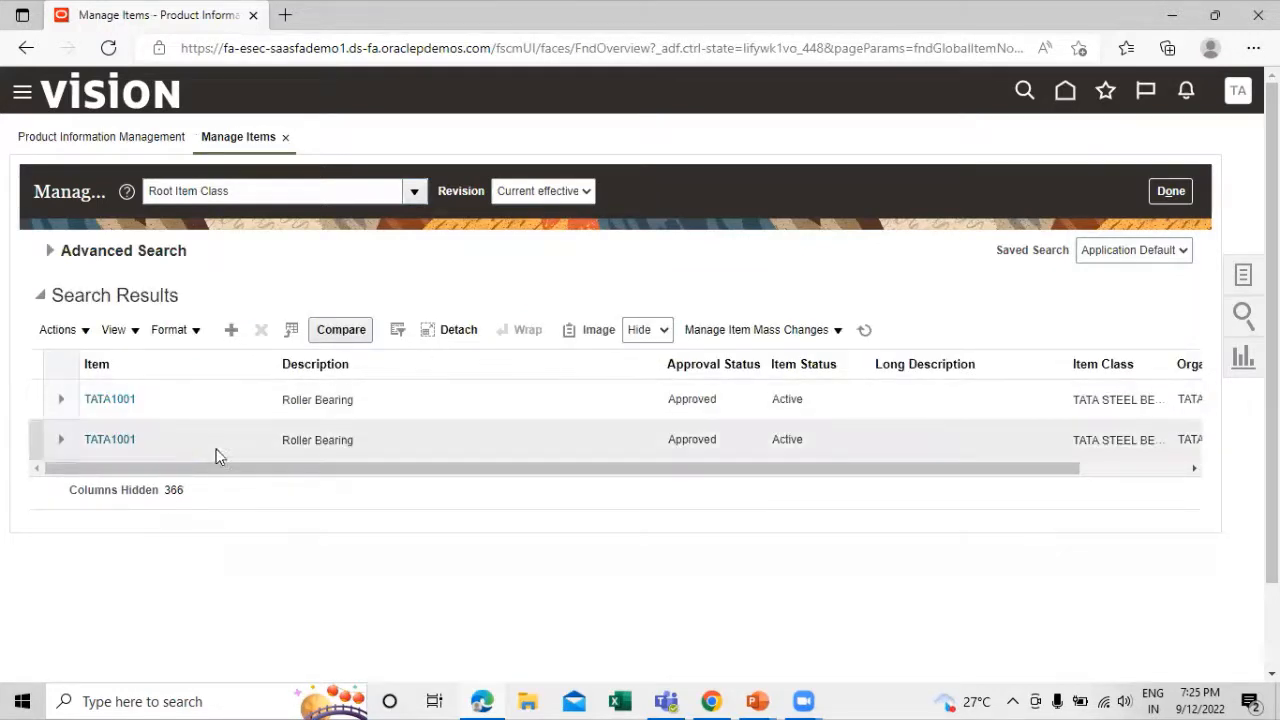
Open item TATA1001 of the TATA_ITEM_MASTER organization for editing and go to its specifications
drag(163, 471, 300, 477)
click(303, 478)
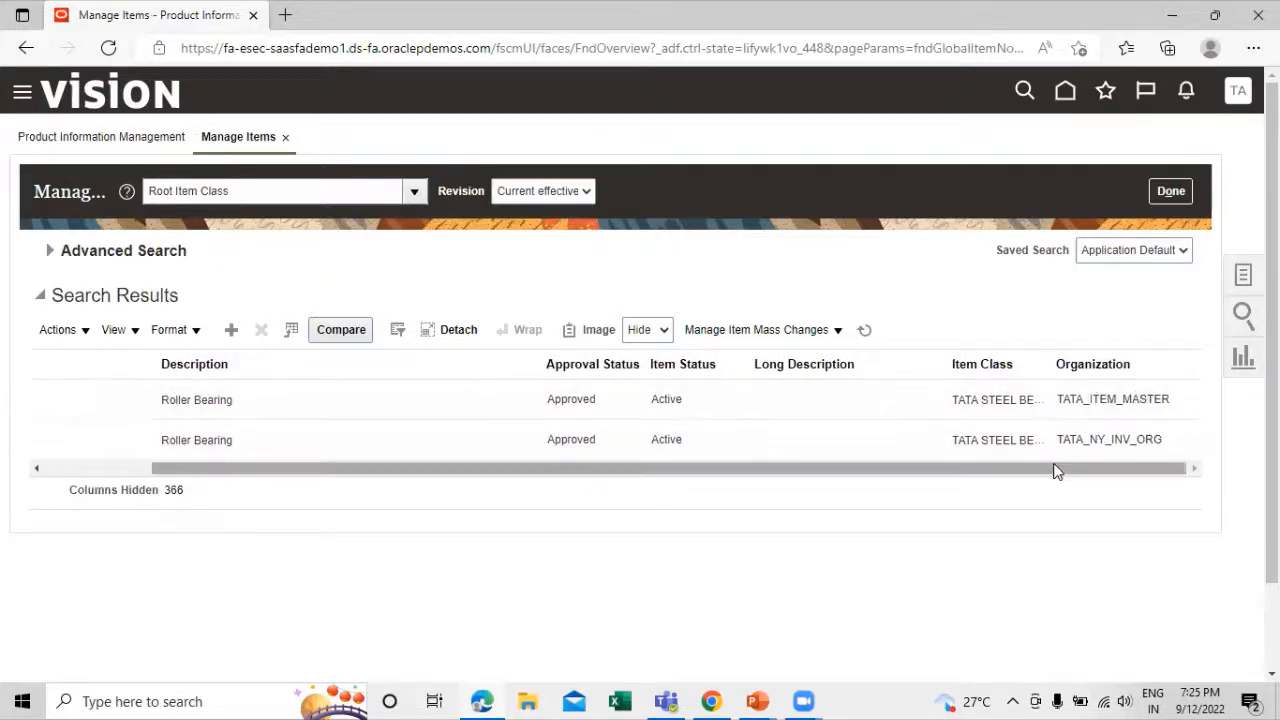
drag(1057, 466, 1083, 471)
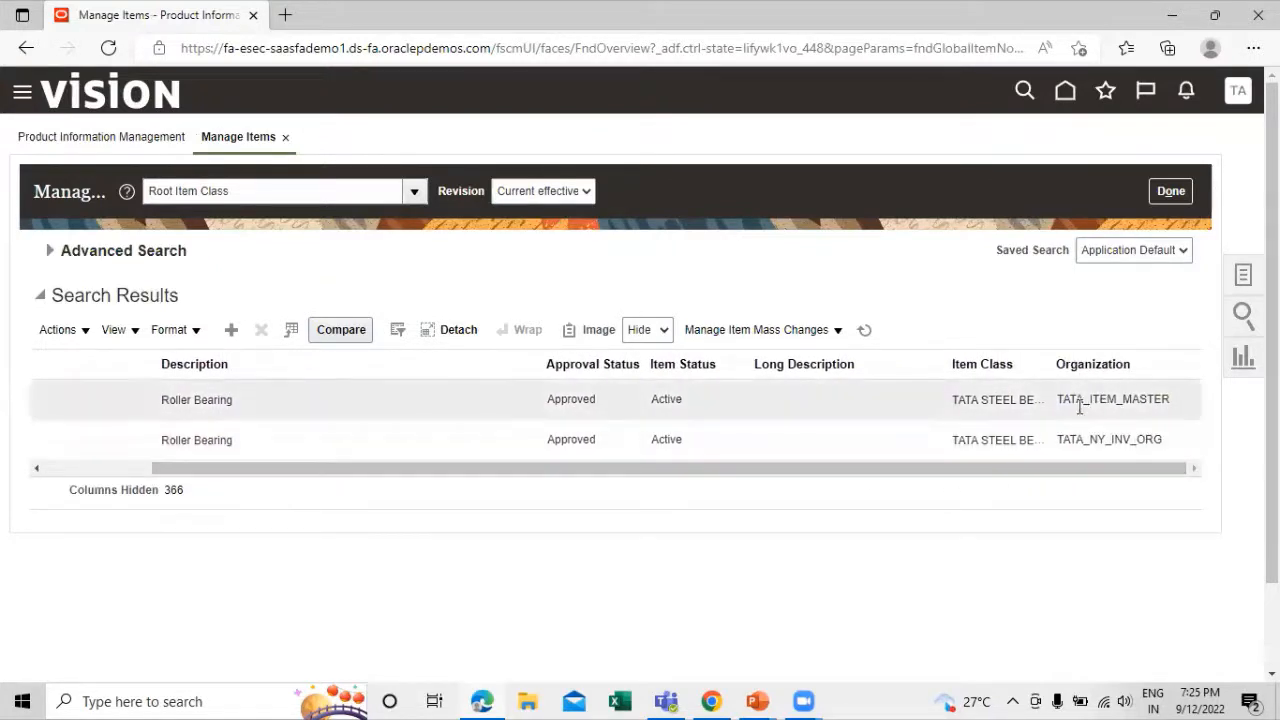
drag(1083, 466, 849, 411)
click(112, 399)
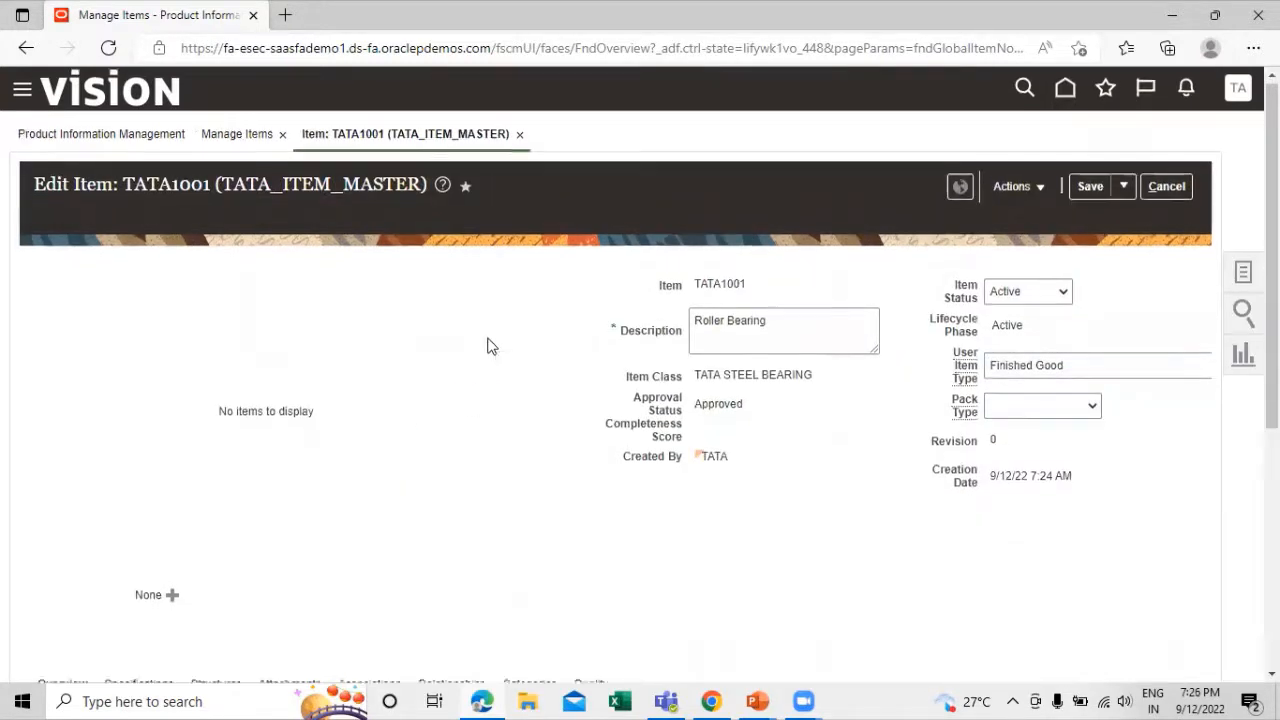
scroll(460, 340, down, 3)
scroll(131, 512, down, 1)
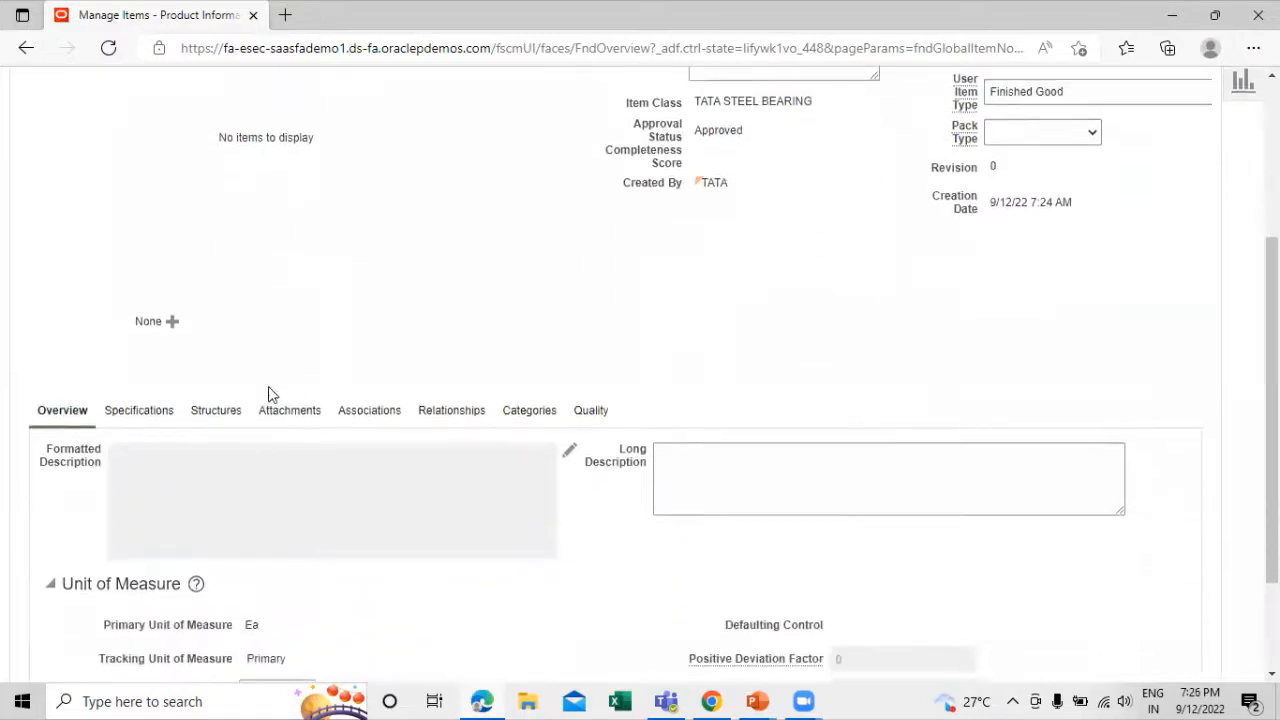
click(130, 413)
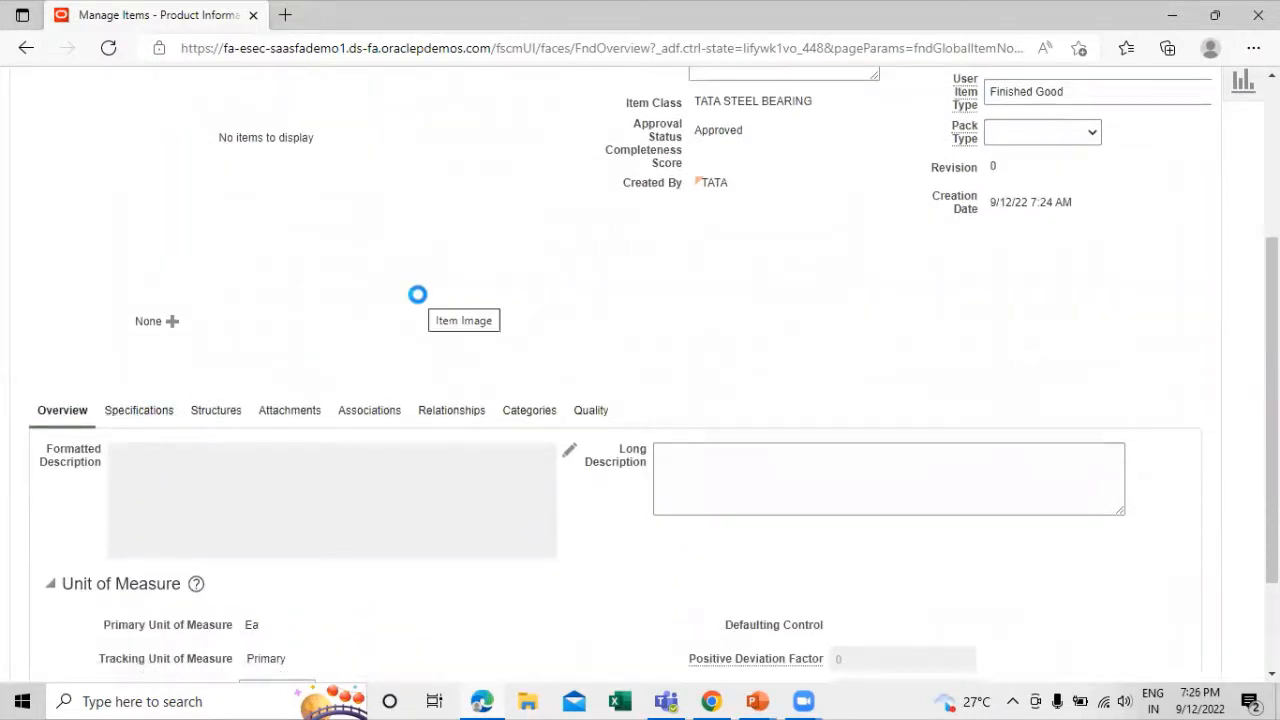
Set Cycle Count Enabled to Yes in the Inventory specifications of item TATA1001
scroll(380, 268, down, 3)
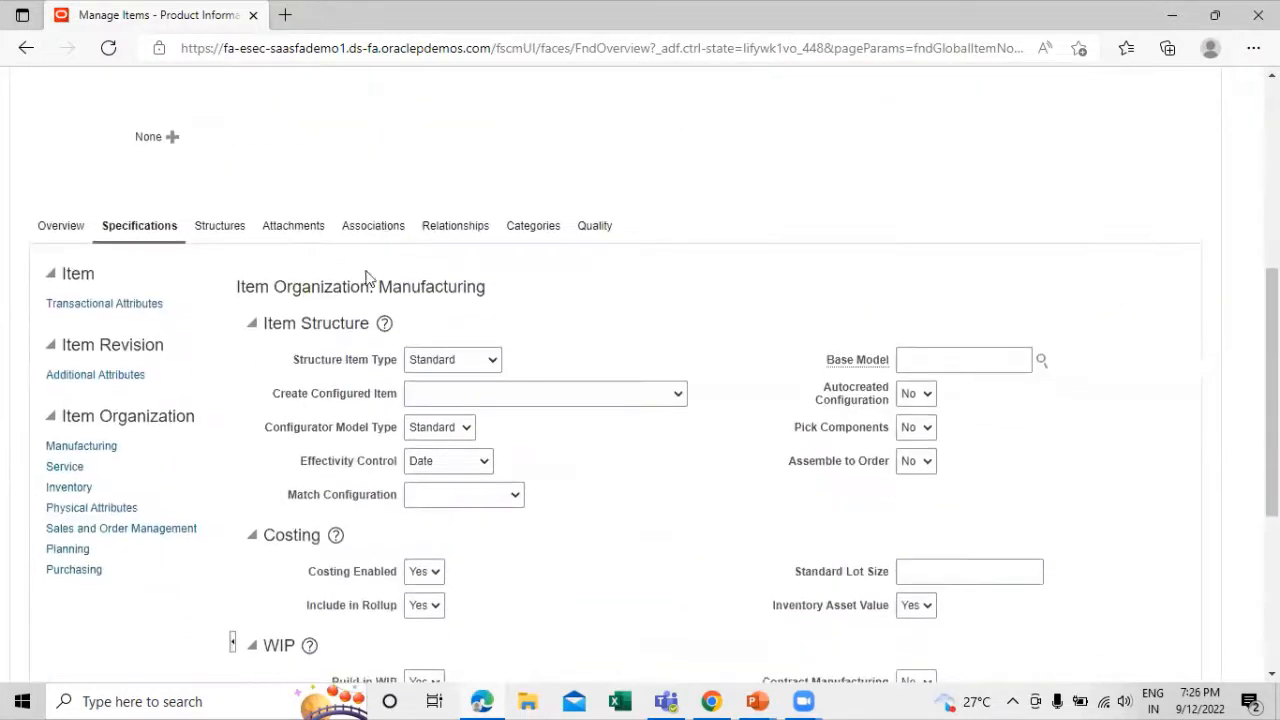
click(66, 490)
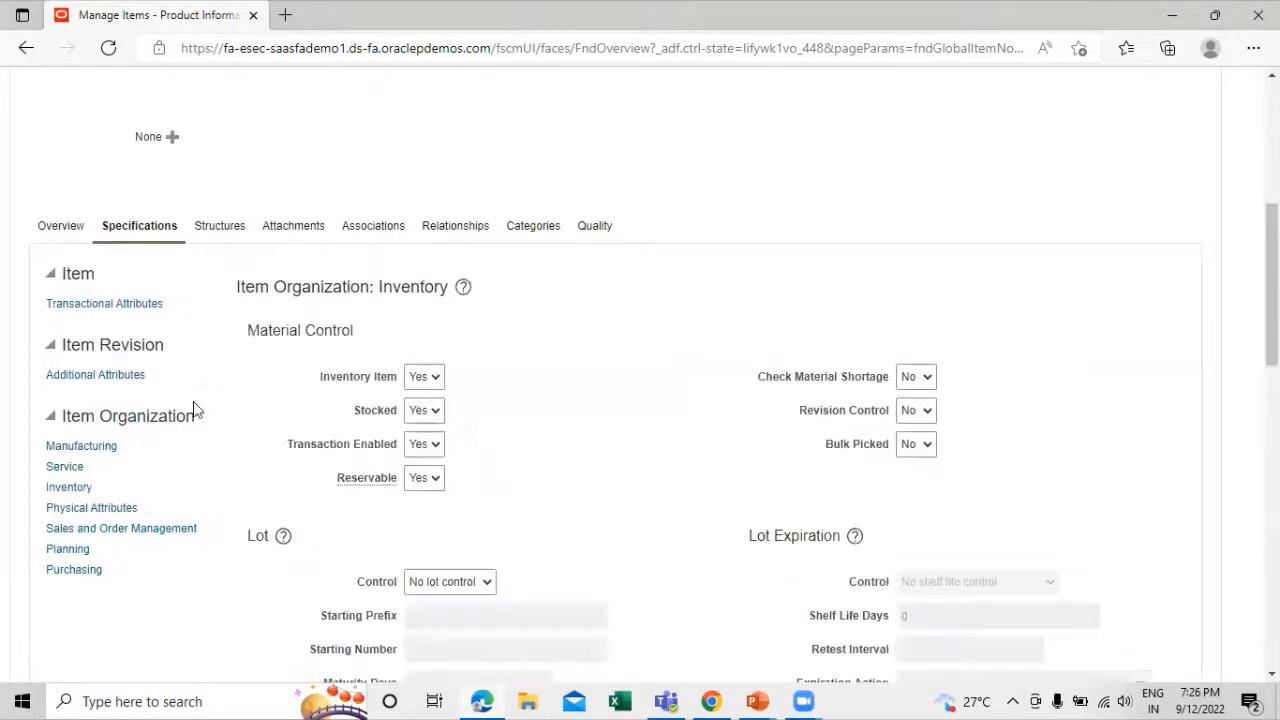
scroll(813, 262, down, 6)
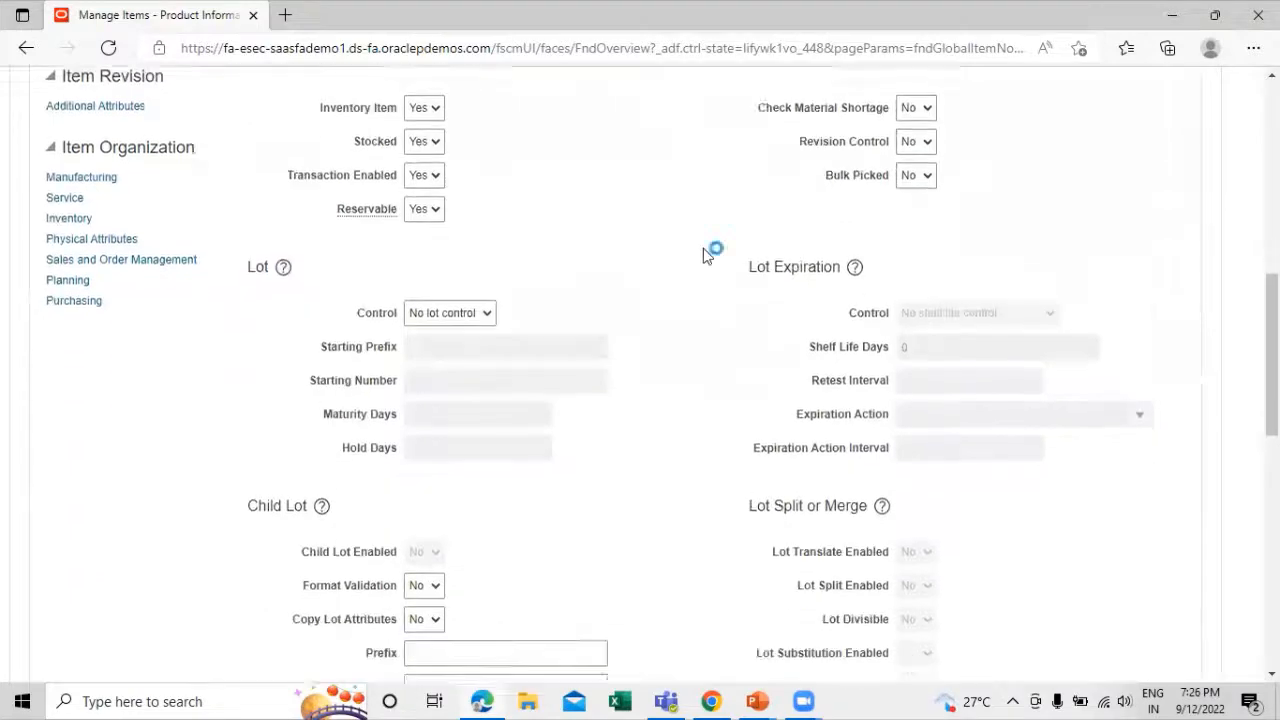
scroll(703, 255, down, 5)
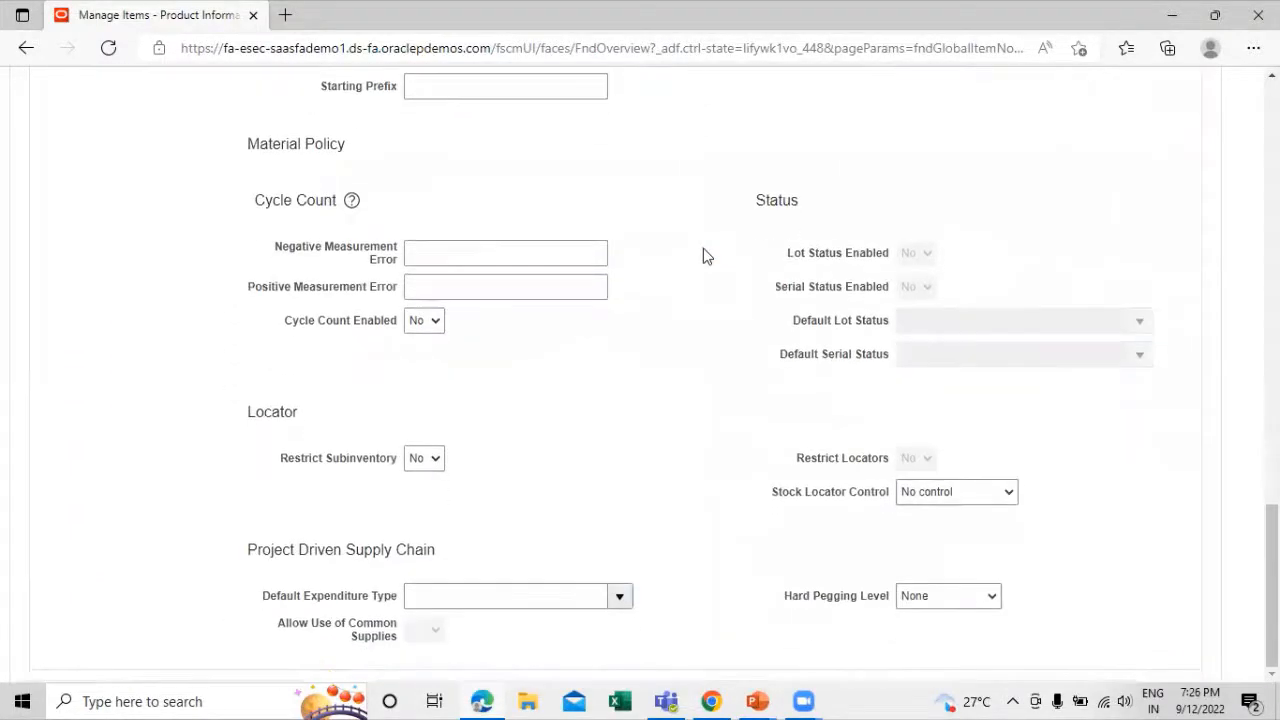
scroll(431, 277, up, 1)
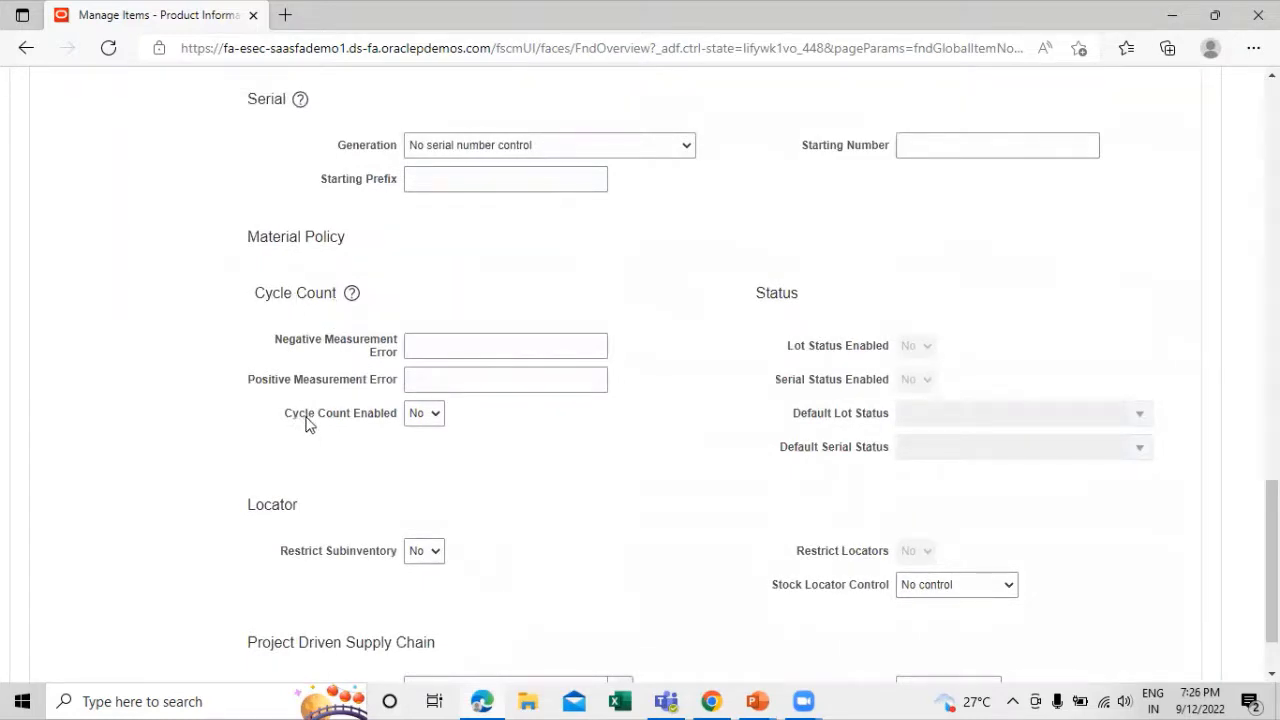
mouse_move(426, 423)
click(434, 420)
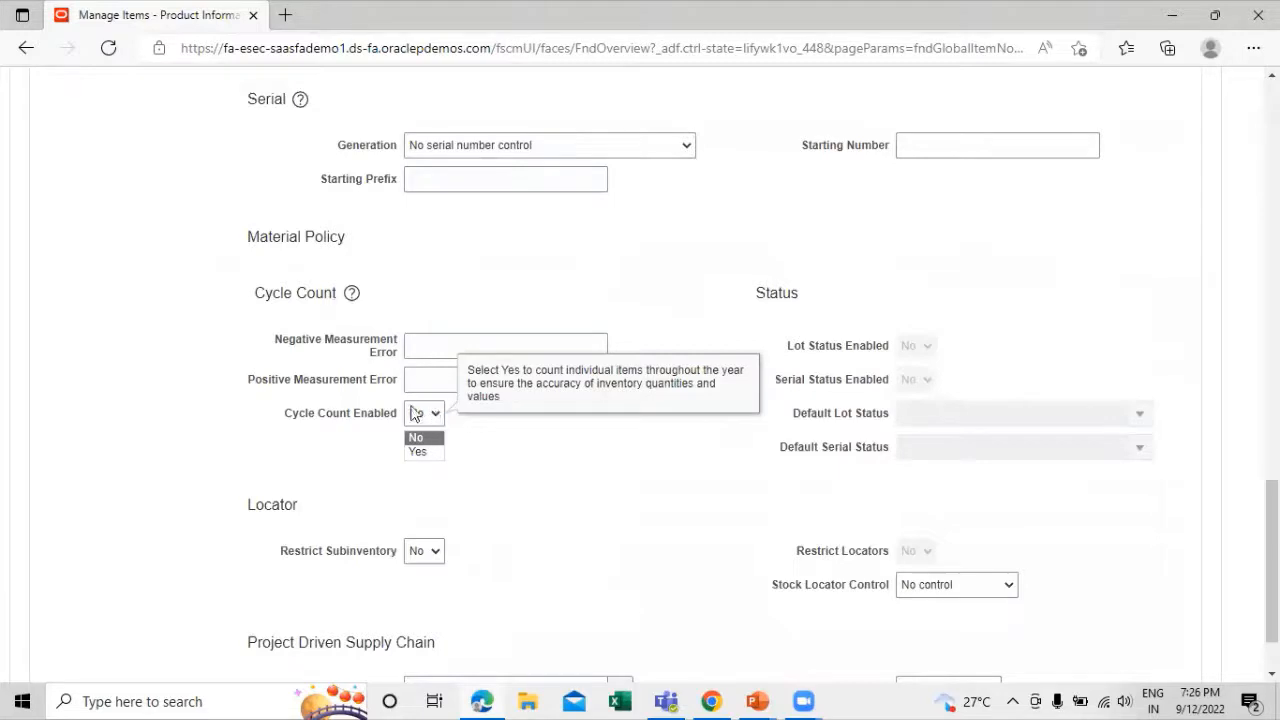
click(425, 455)
Save and close item TATA1001 and leave the Manage Items page
scroll(606, 306, up, 13)
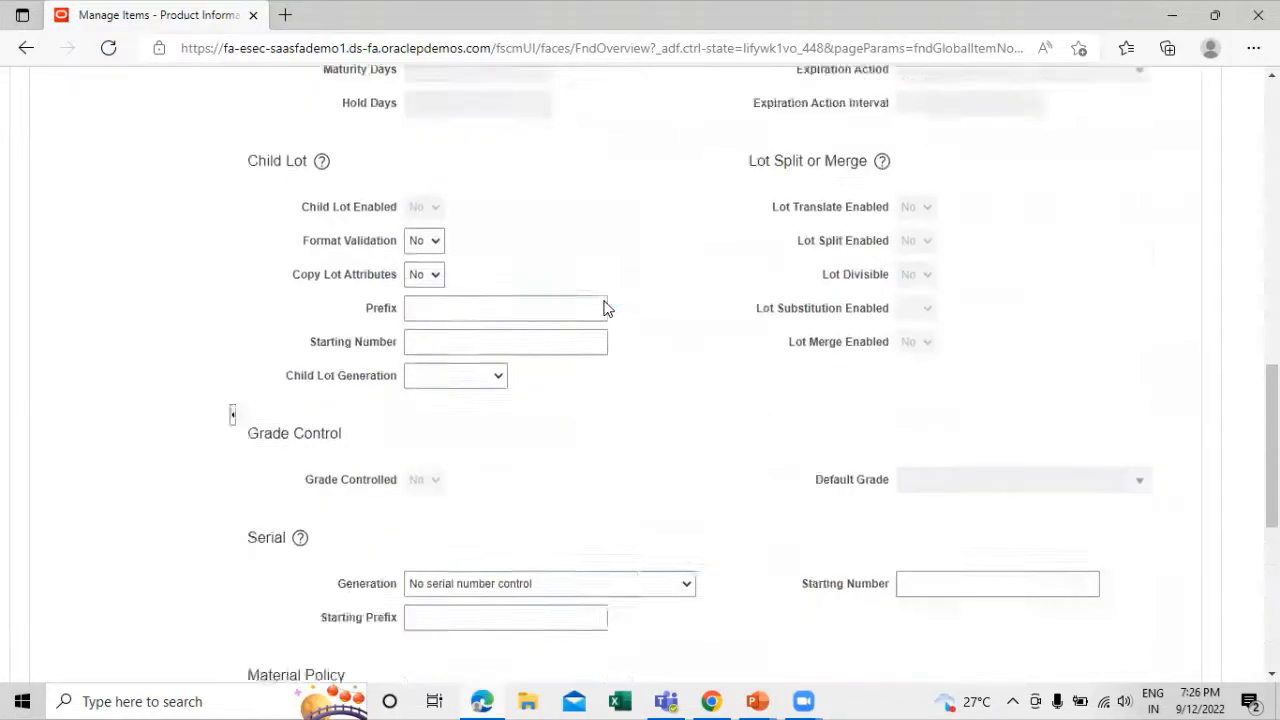
scroll(645, 300, up, 3)
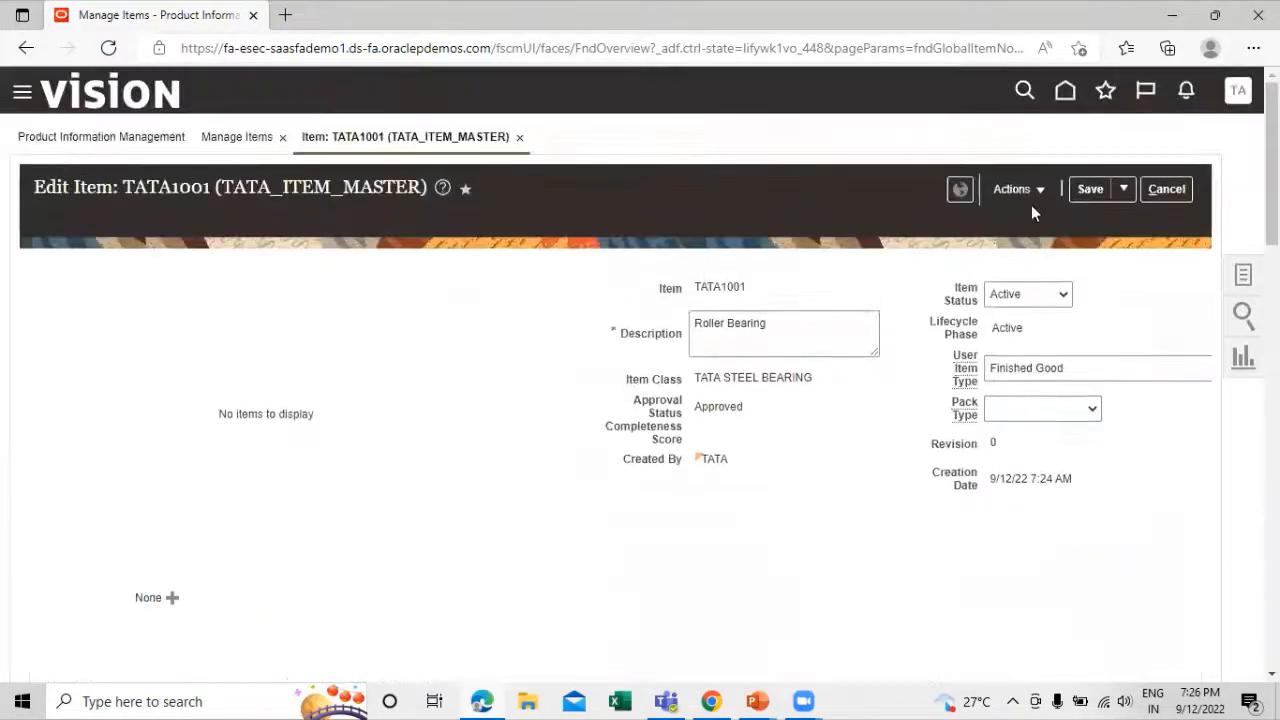
click(1123, 189)
click(1126, 222)
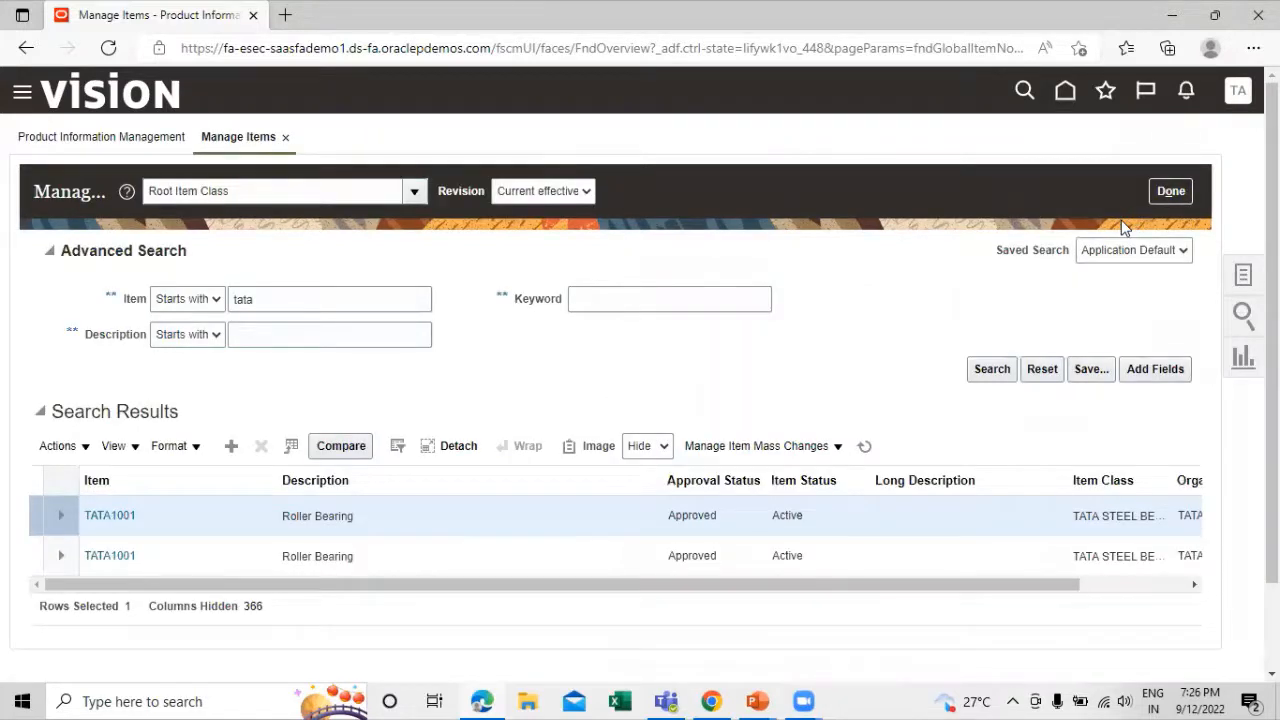
click(1160, 193)
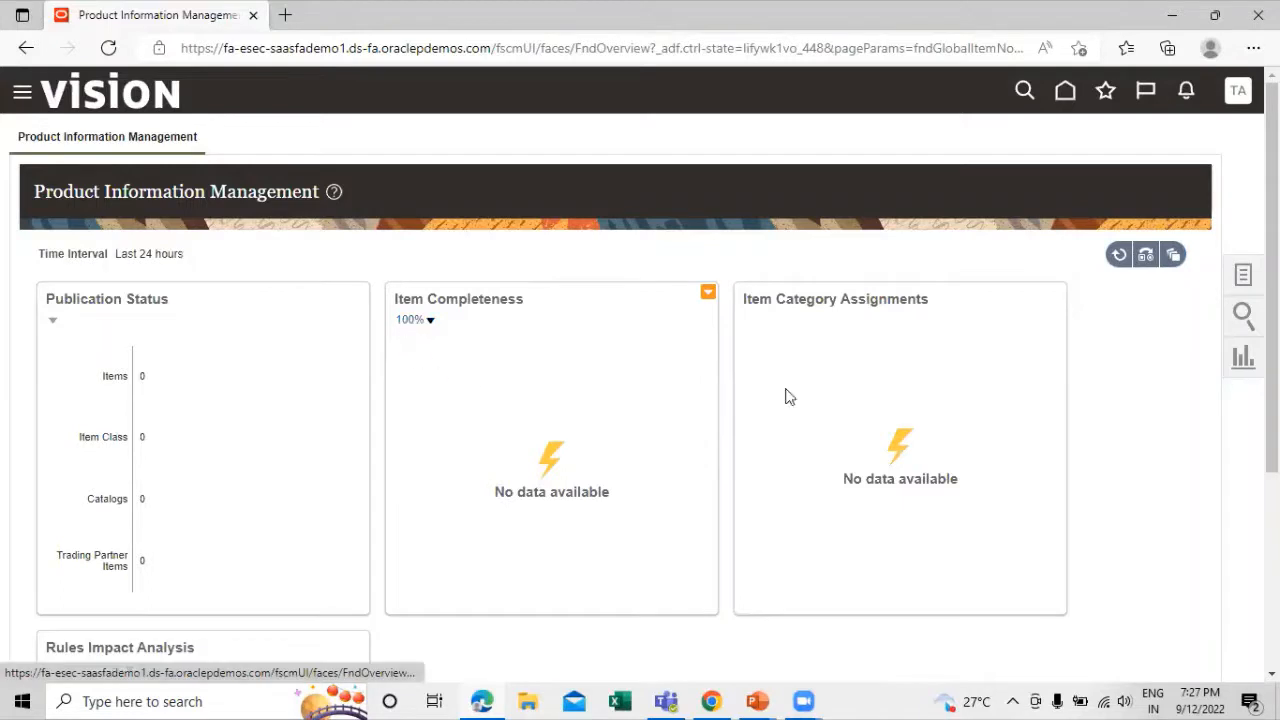
Go to Inventory Management under Supply Chain Execution and open the Manage Item Quantities task
click(22, 97)
scroll(455, 240, down, 3)
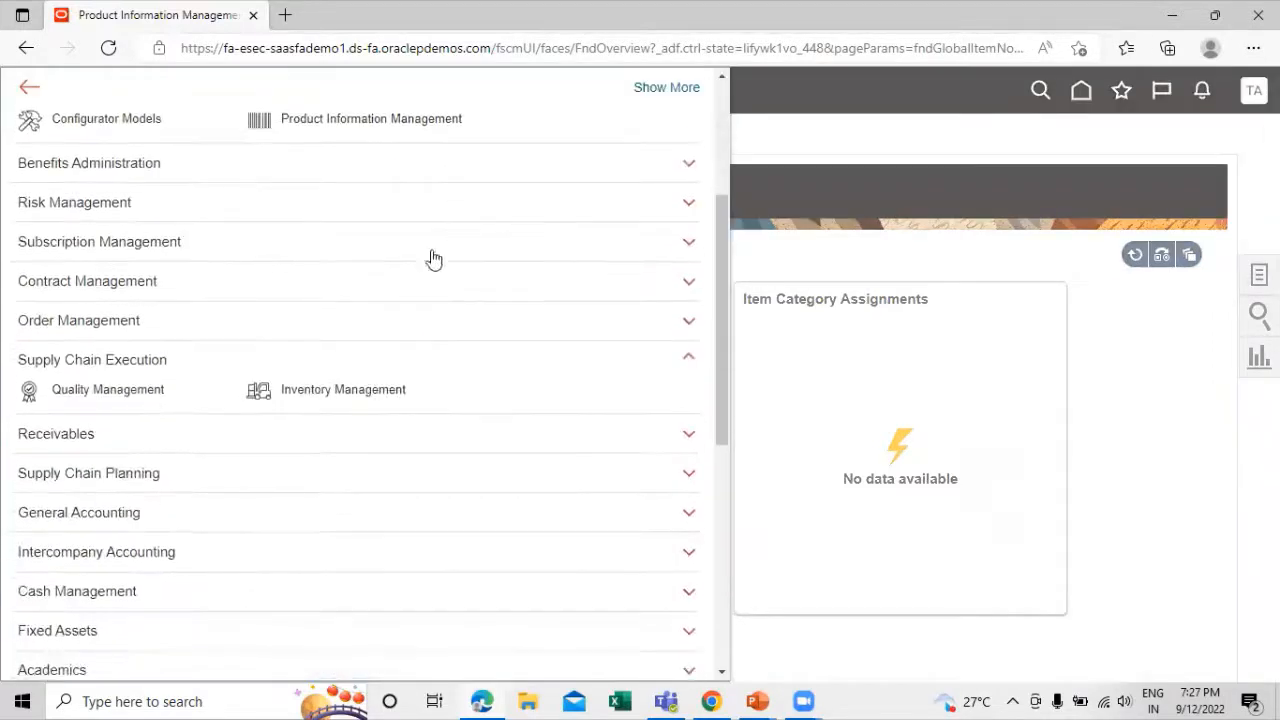
click(316, 392)
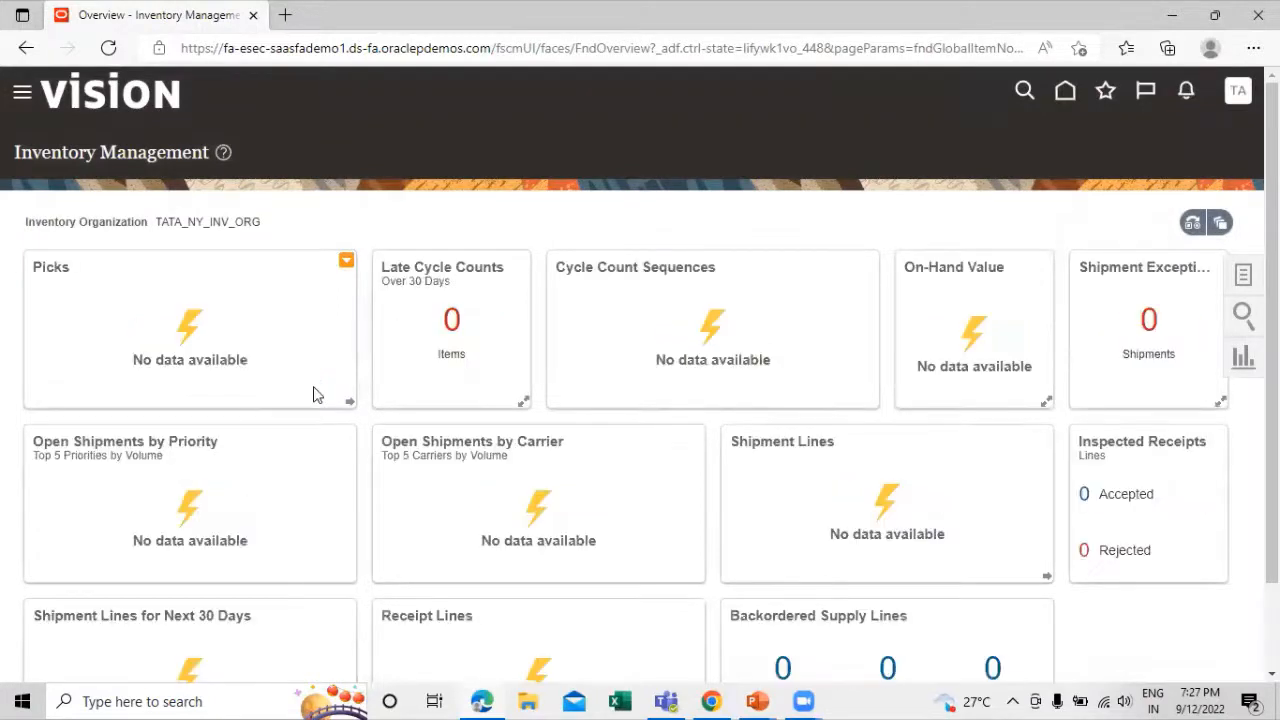
click(1242, 276)
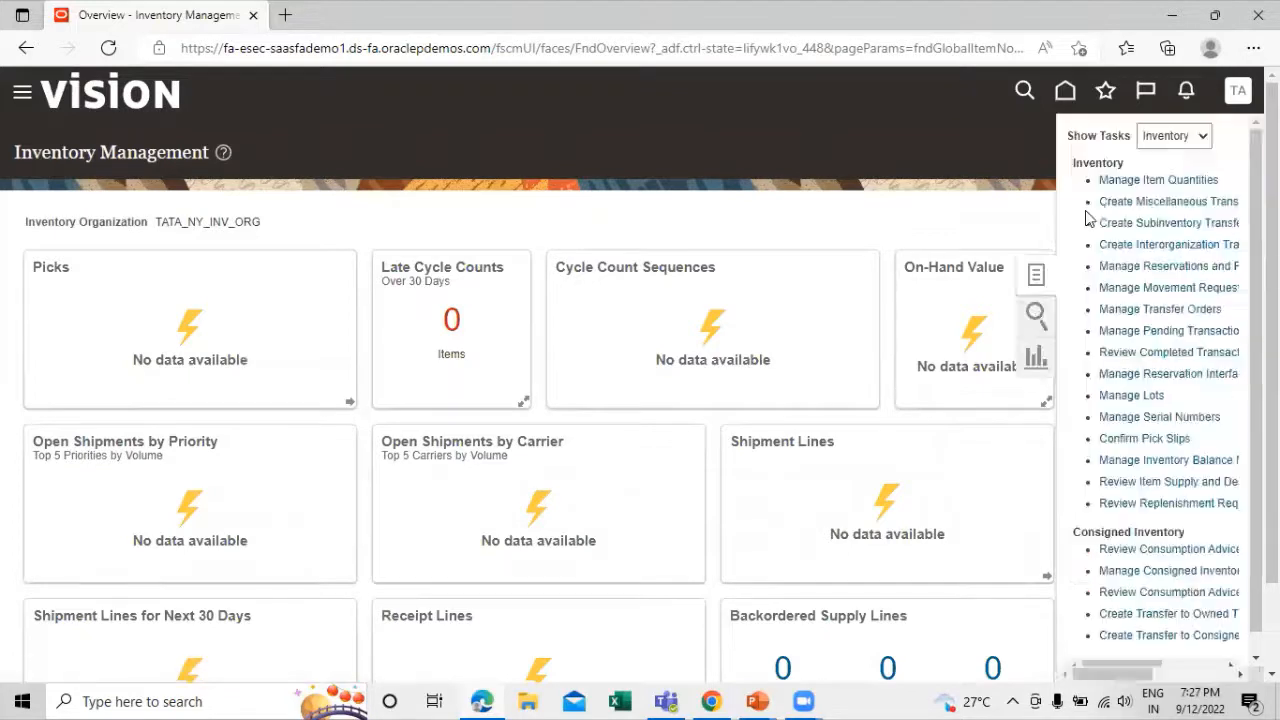
click(1130, 185)
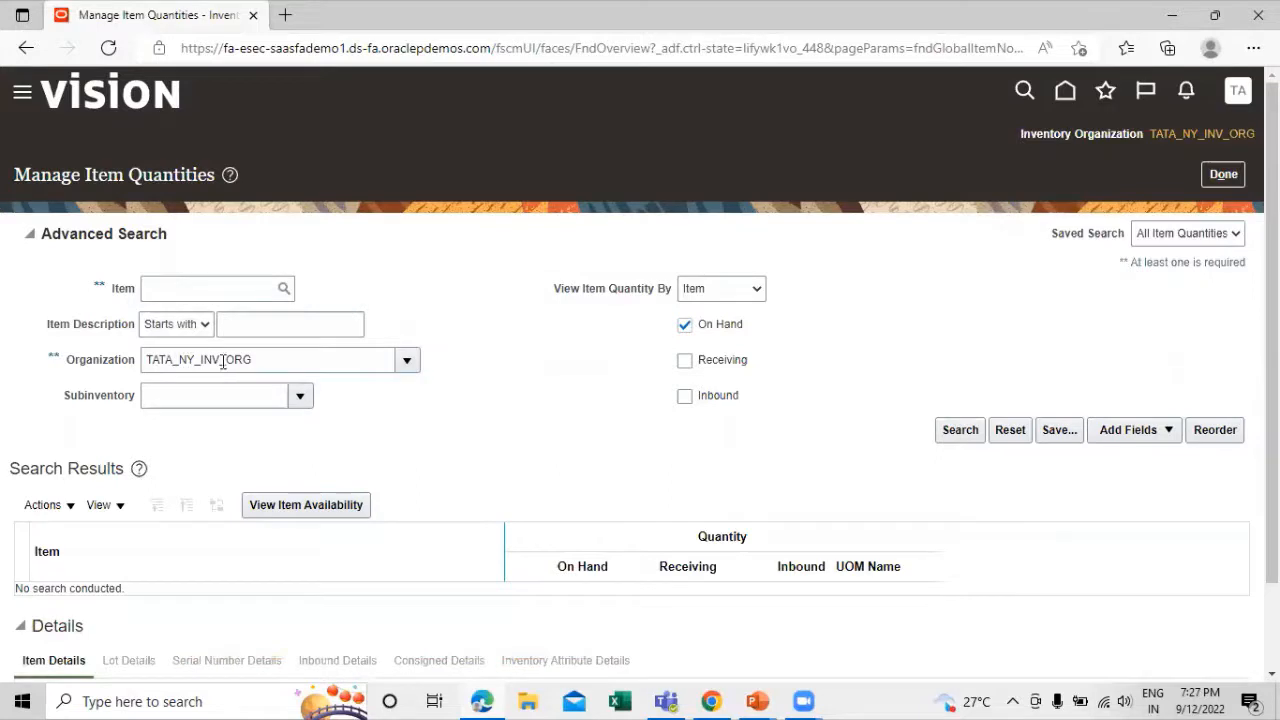
Search on-hand quantities for organization TATA_NY_INV_ORG, expand item TATA1001 down to its subinventory, and close the page
click(958, 430)
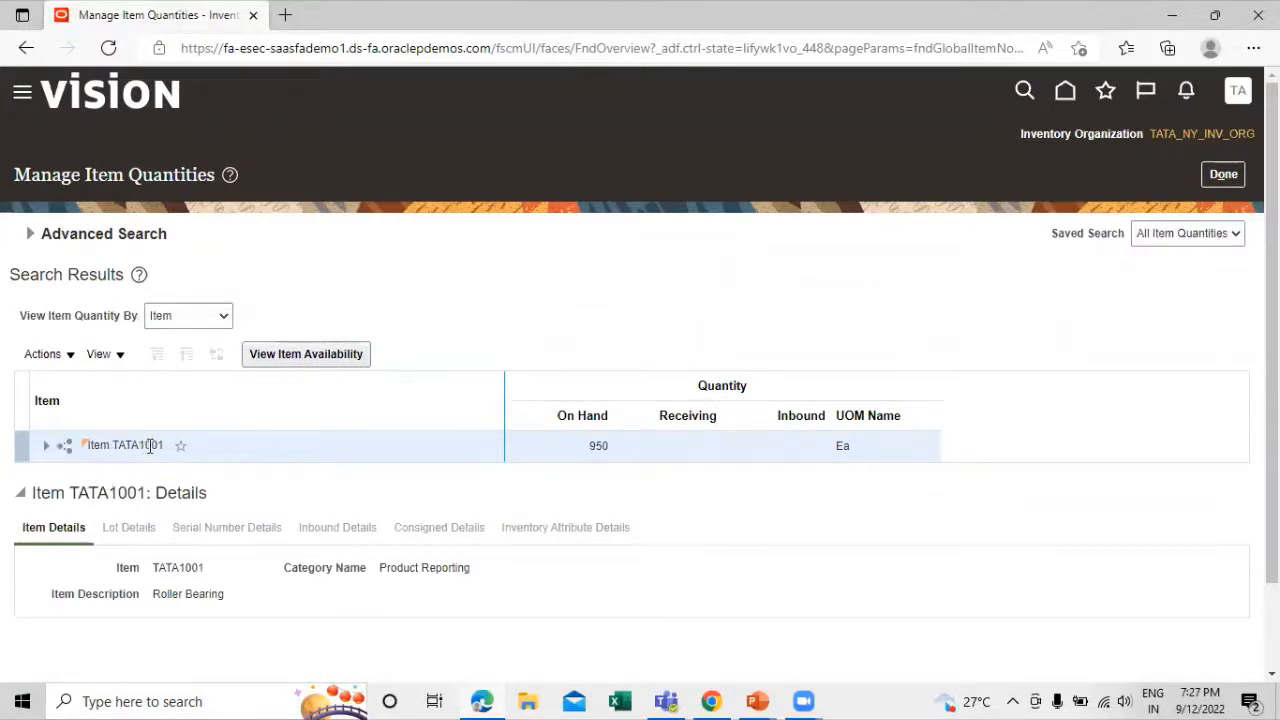
click(46, 446)
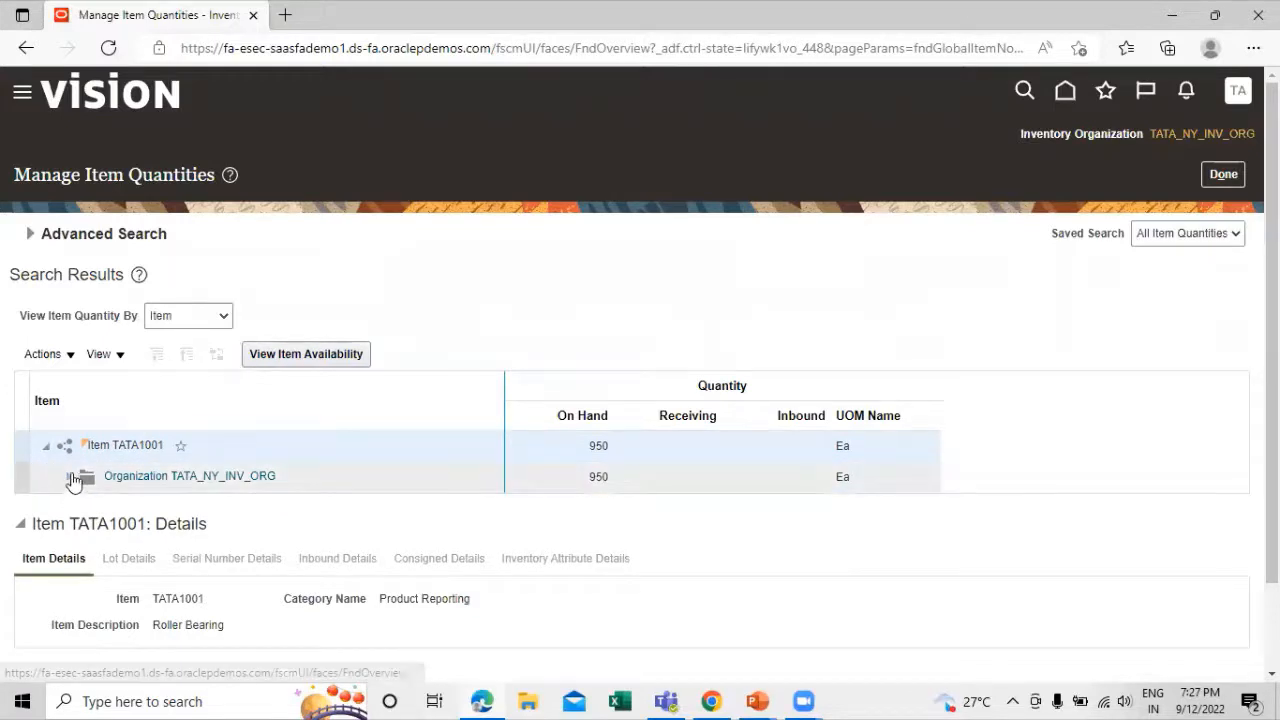
click(69, 477)
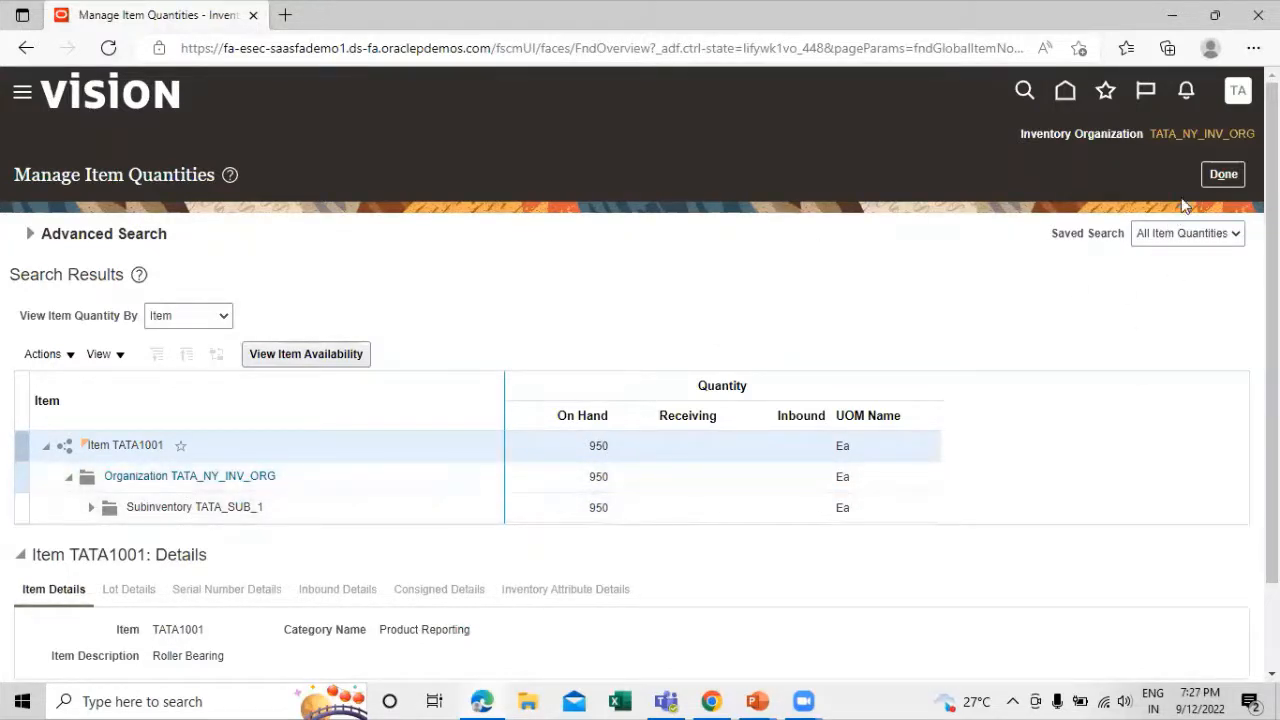
click(1223, 175)
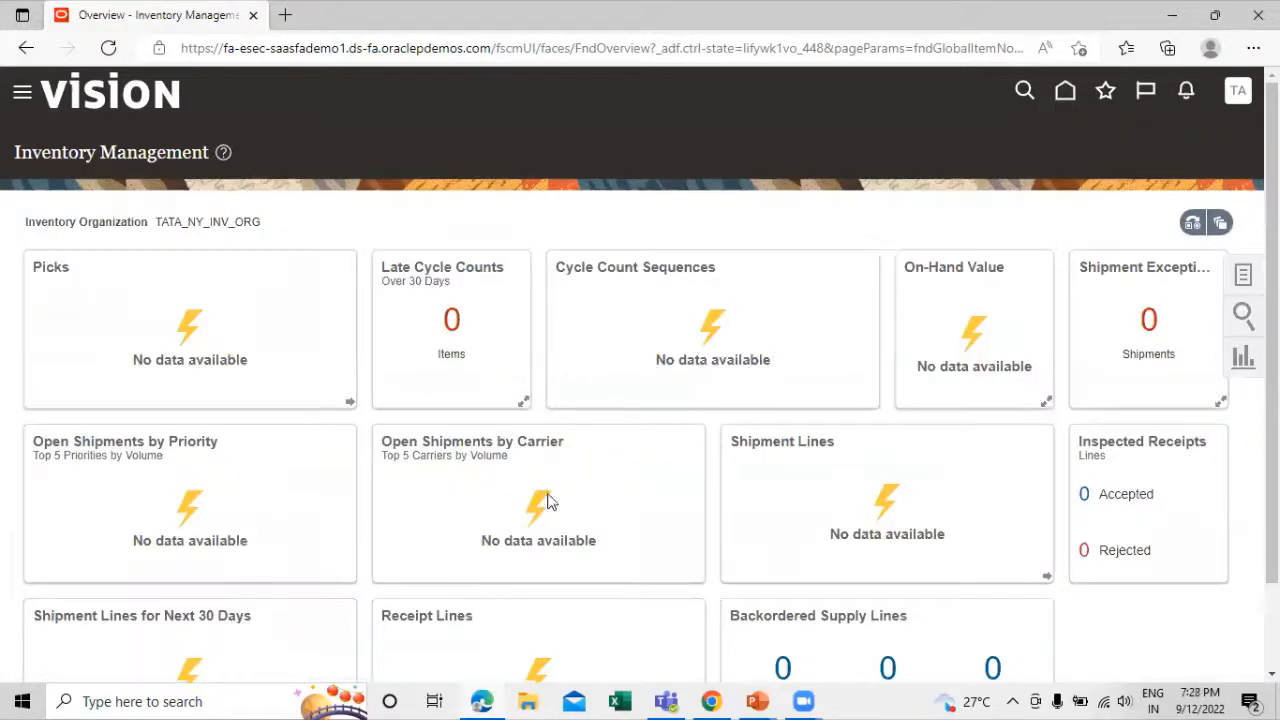
Check the cycle counting process slide, then return to Inventory Management and open Create Cycle Count from the Counts tasks
key(alt+Tab)
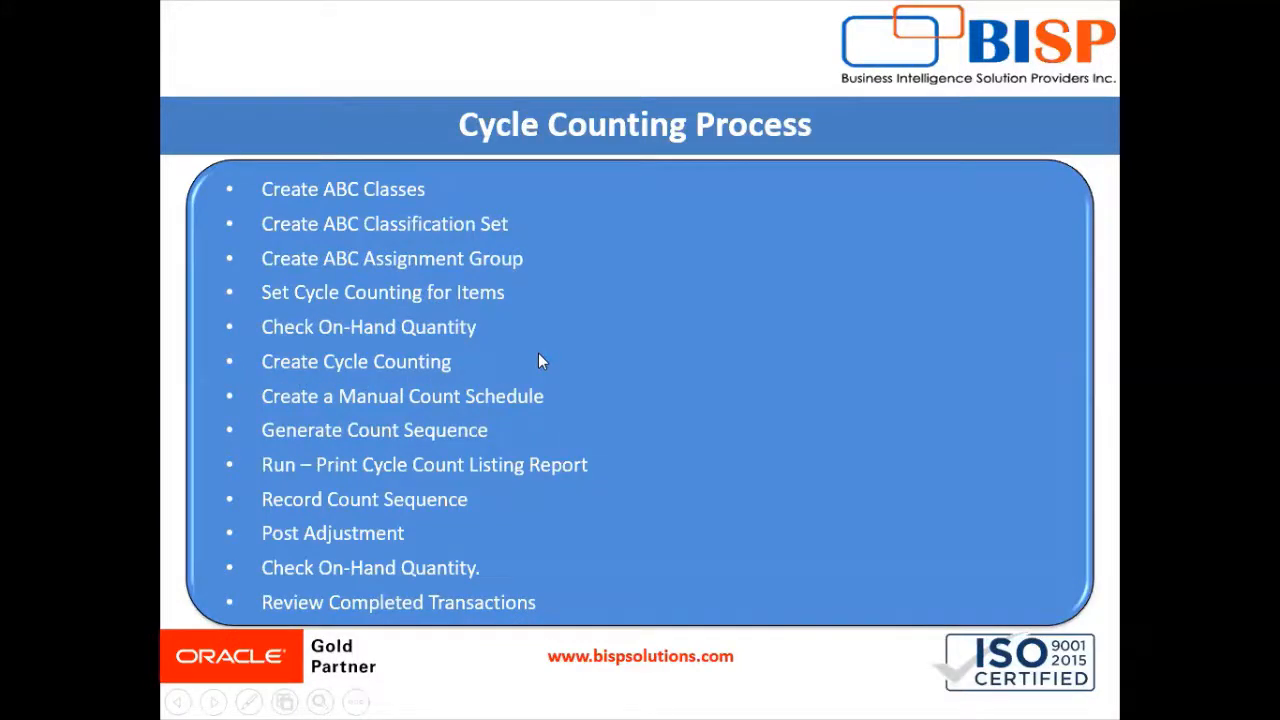
key(alt+Tab)
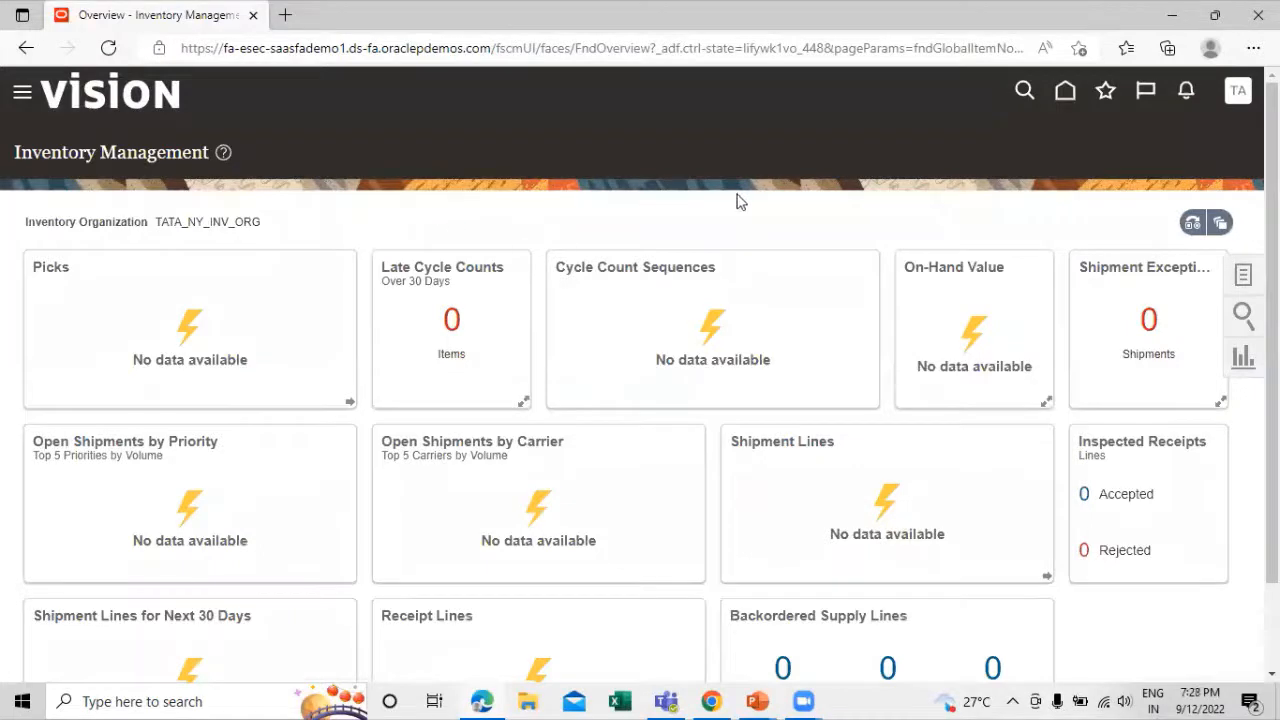
click(1242, 277)
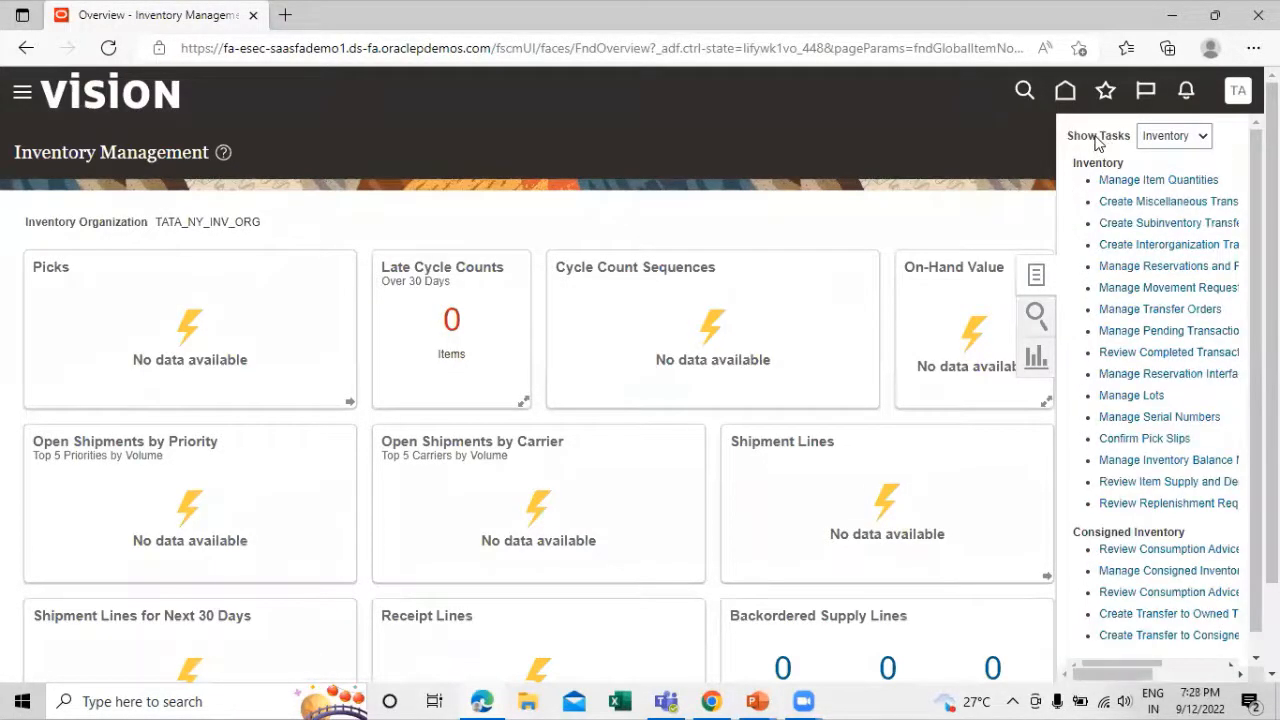
click(1181, 142)
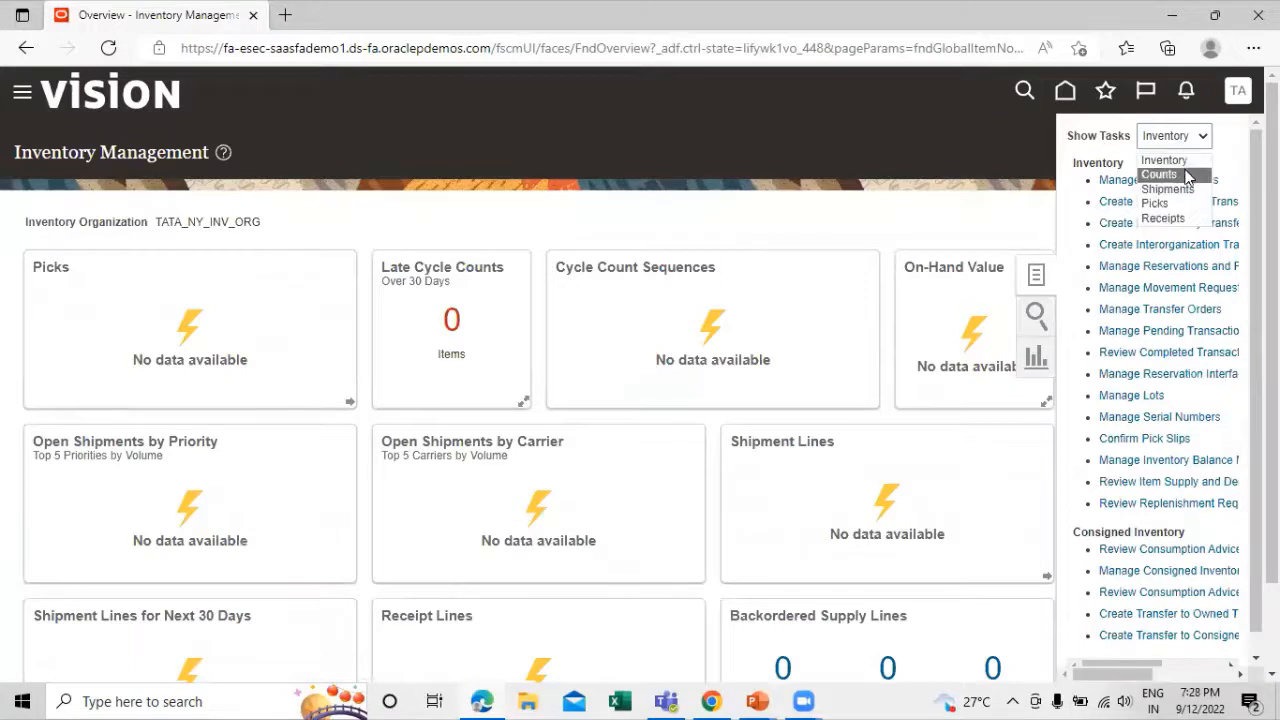
click(1160, 174)
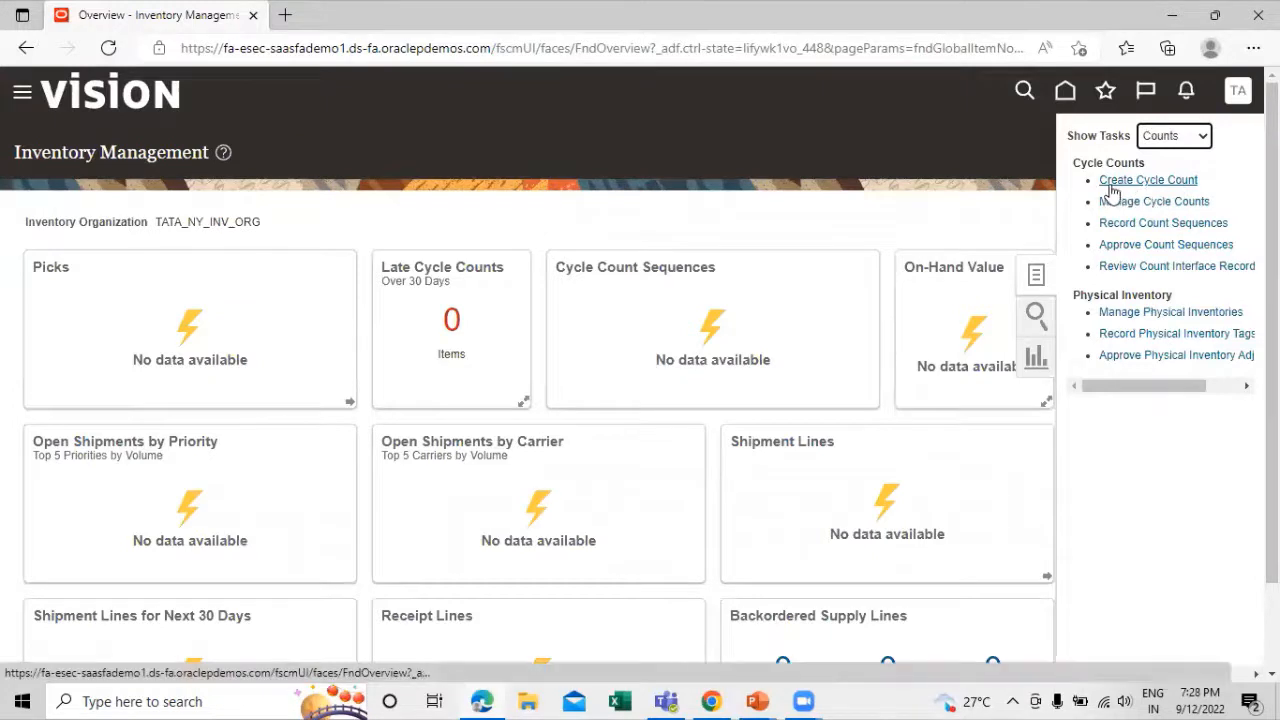
click(1150, 180)
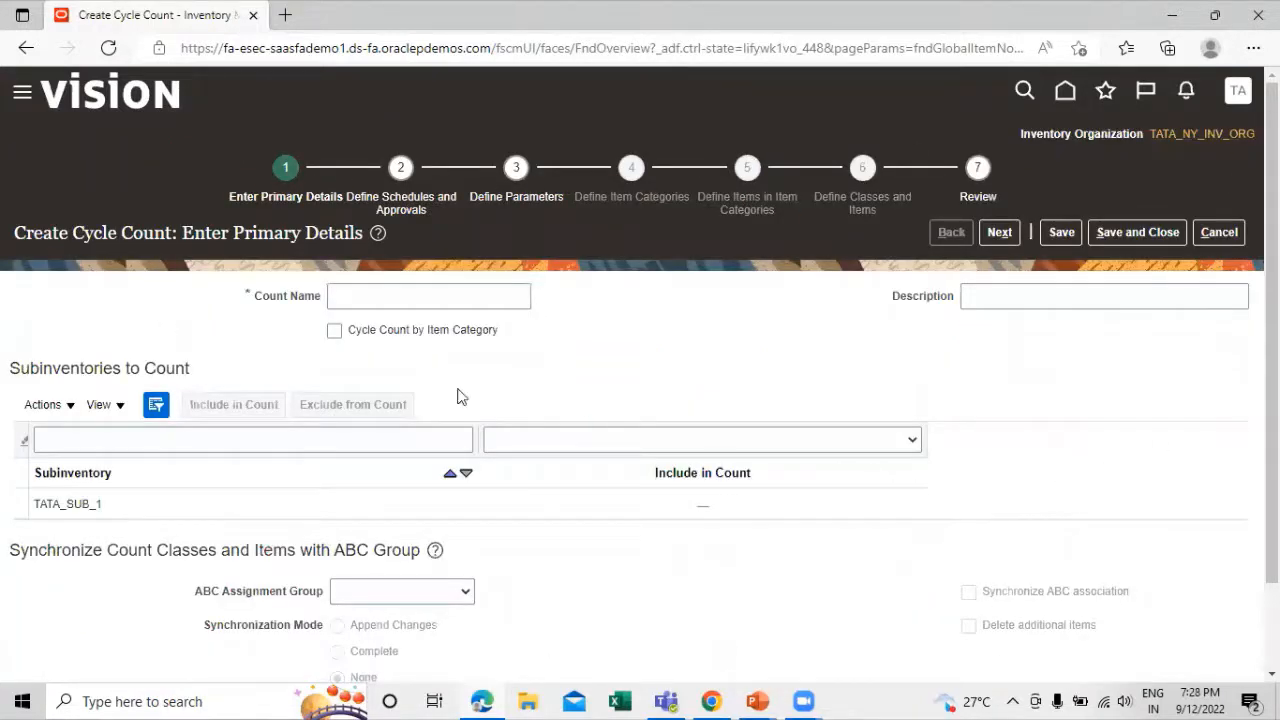
Examine the primary details of the new cycle count, including the subinventories to count and the ABC group synchronization options
scroll(694, 351, down, 1)
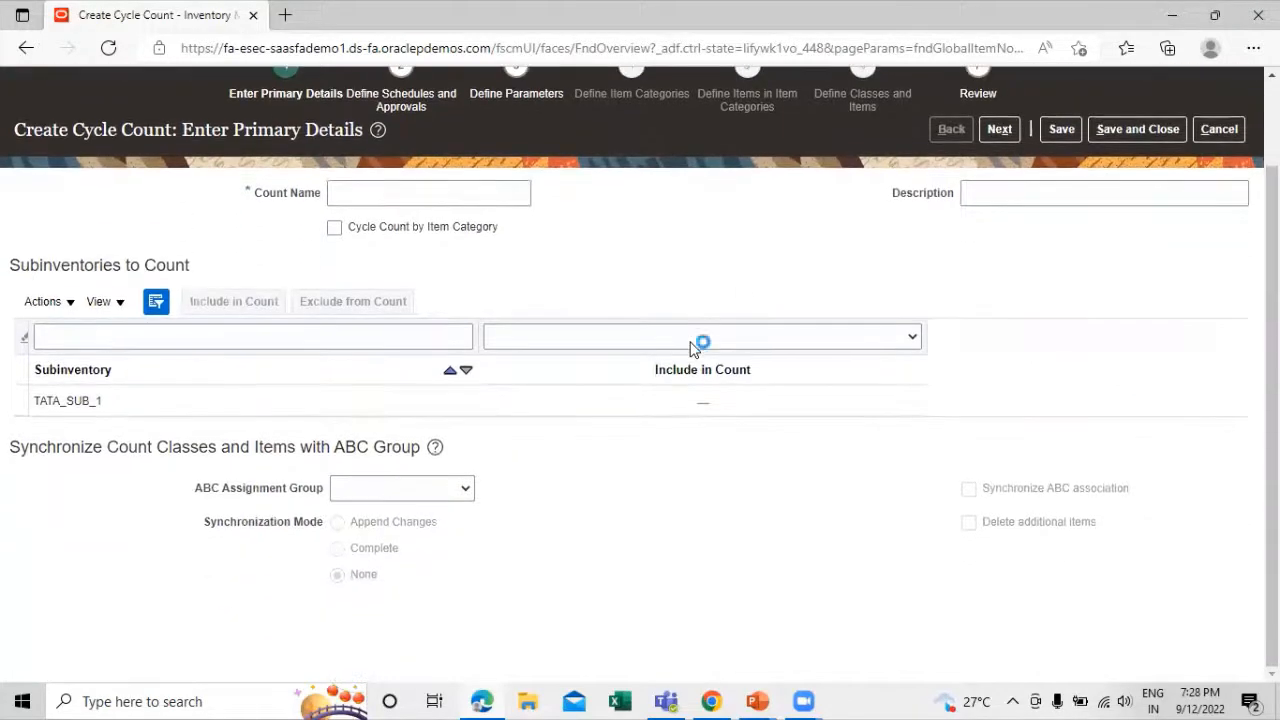
scroll(692, 350, up, 2)
scroll(692, 350, down, 2)
scroll(692, 350, up, 2)
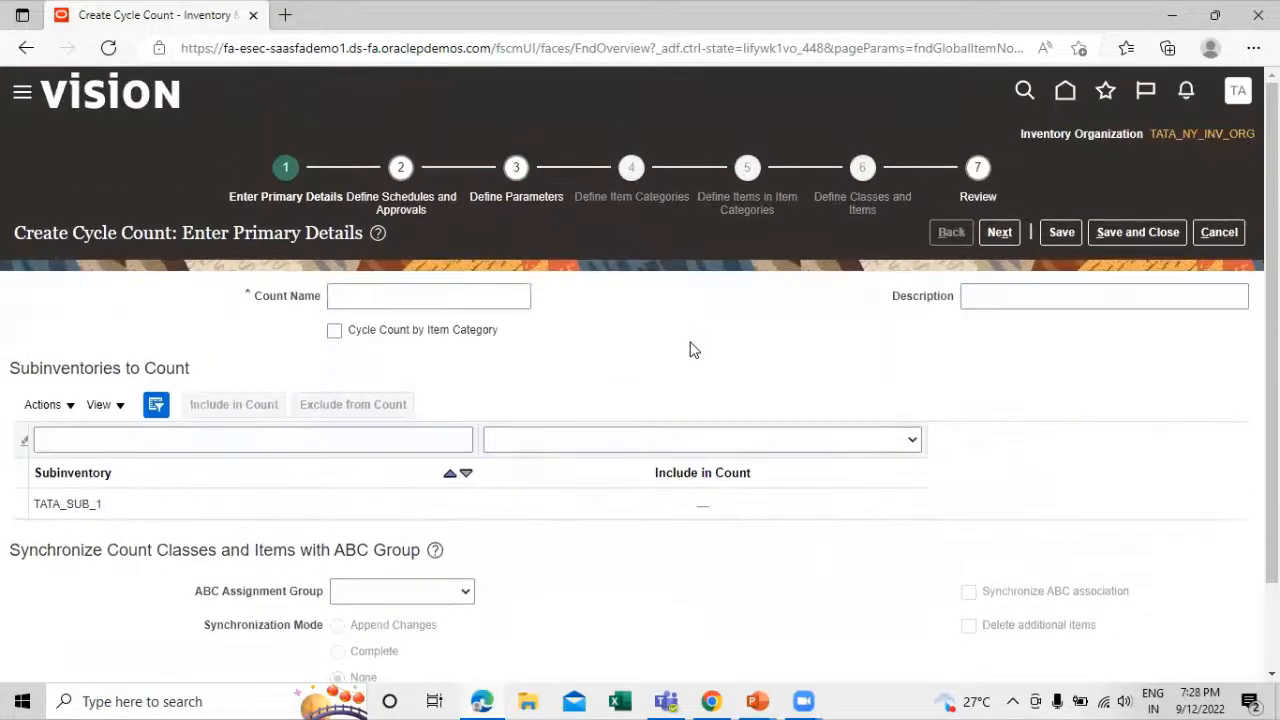
scroll(500, 360, down, 1)
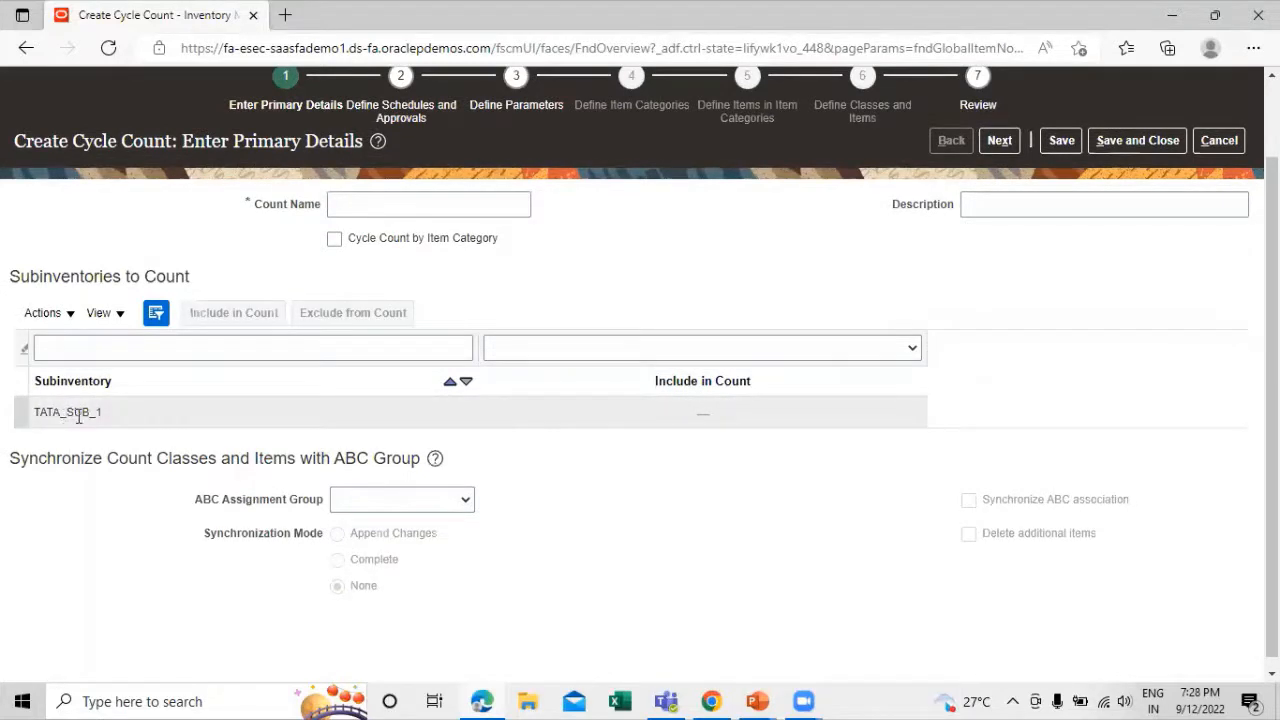
scroll(303, 449, up, 1)
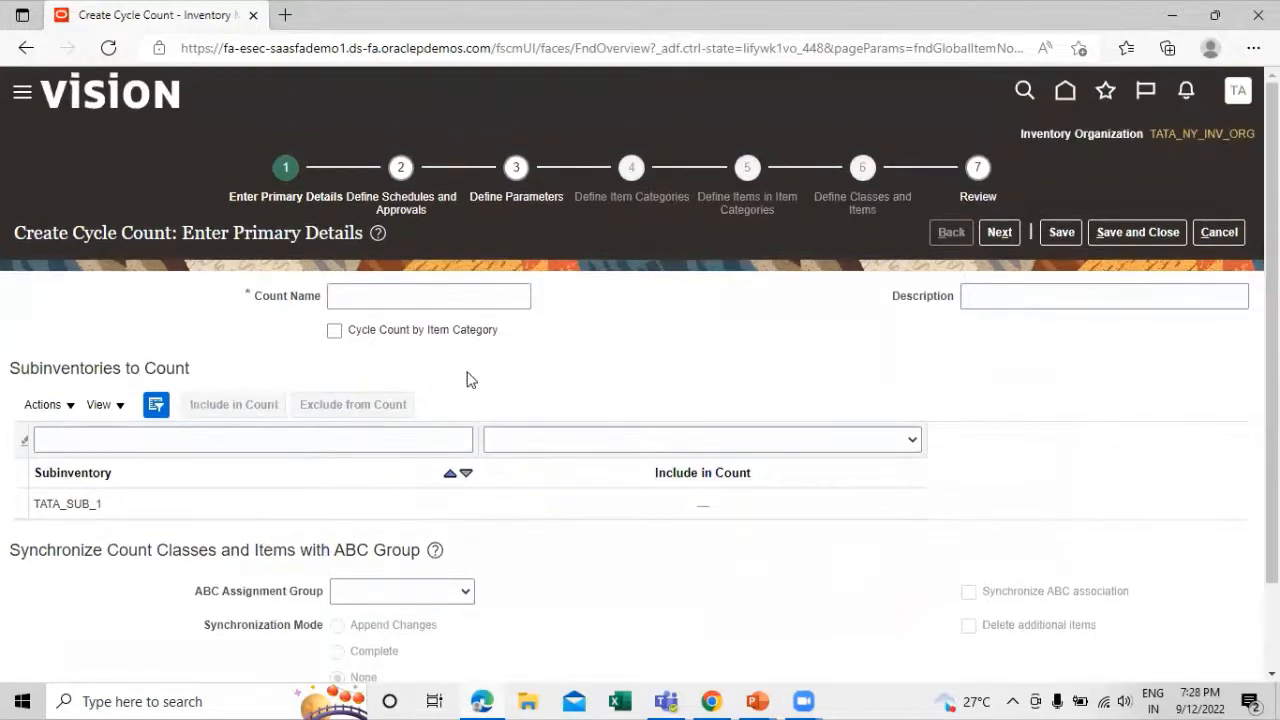
scroll(466, 377, down, 1)
scroll(345, 250, up, 1)
Name the new cycle count TATA Monthly Count
click(371, 294)
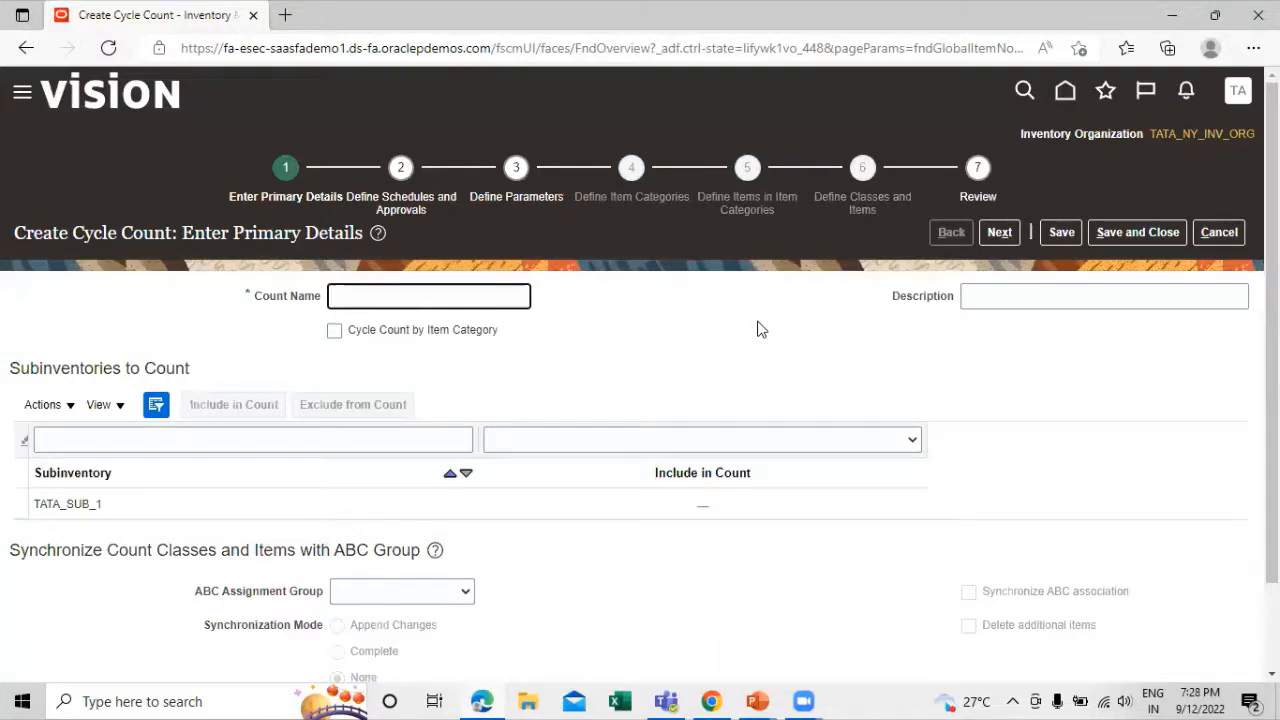
text(ATA c)
text( MO)
key(BackSpace)
text(onthly)
text(Count)
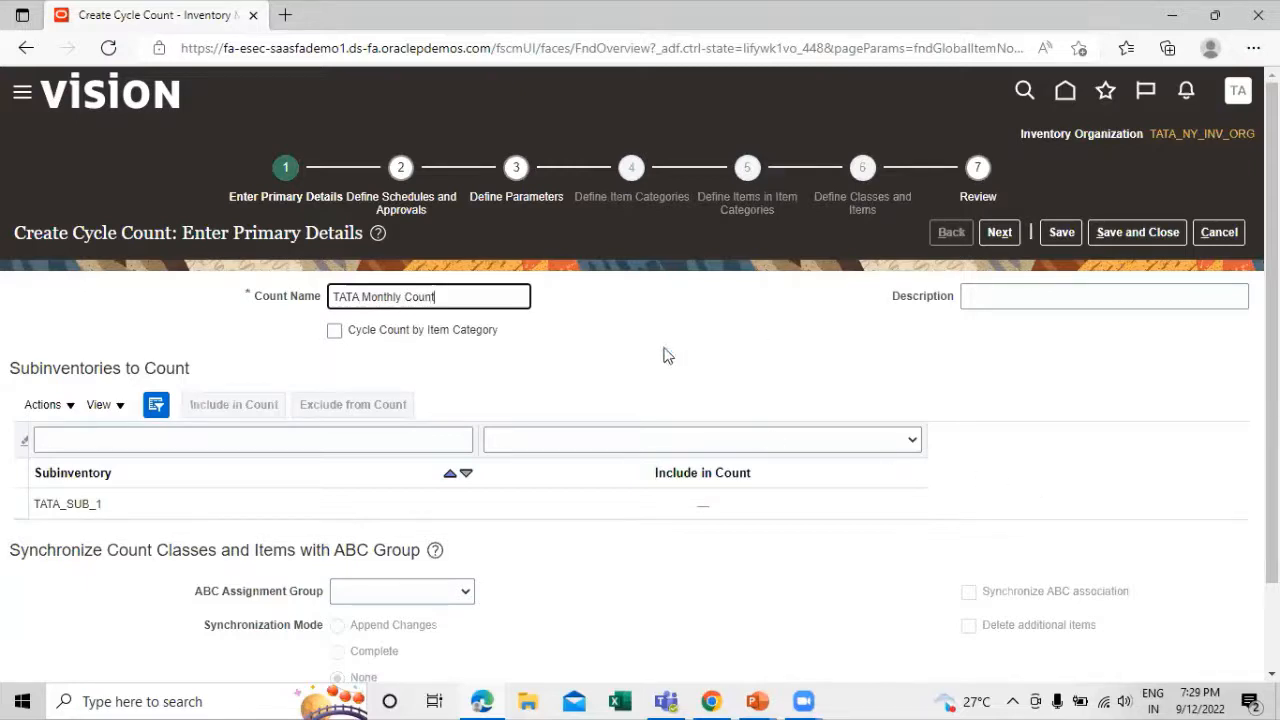
click(659, 326)
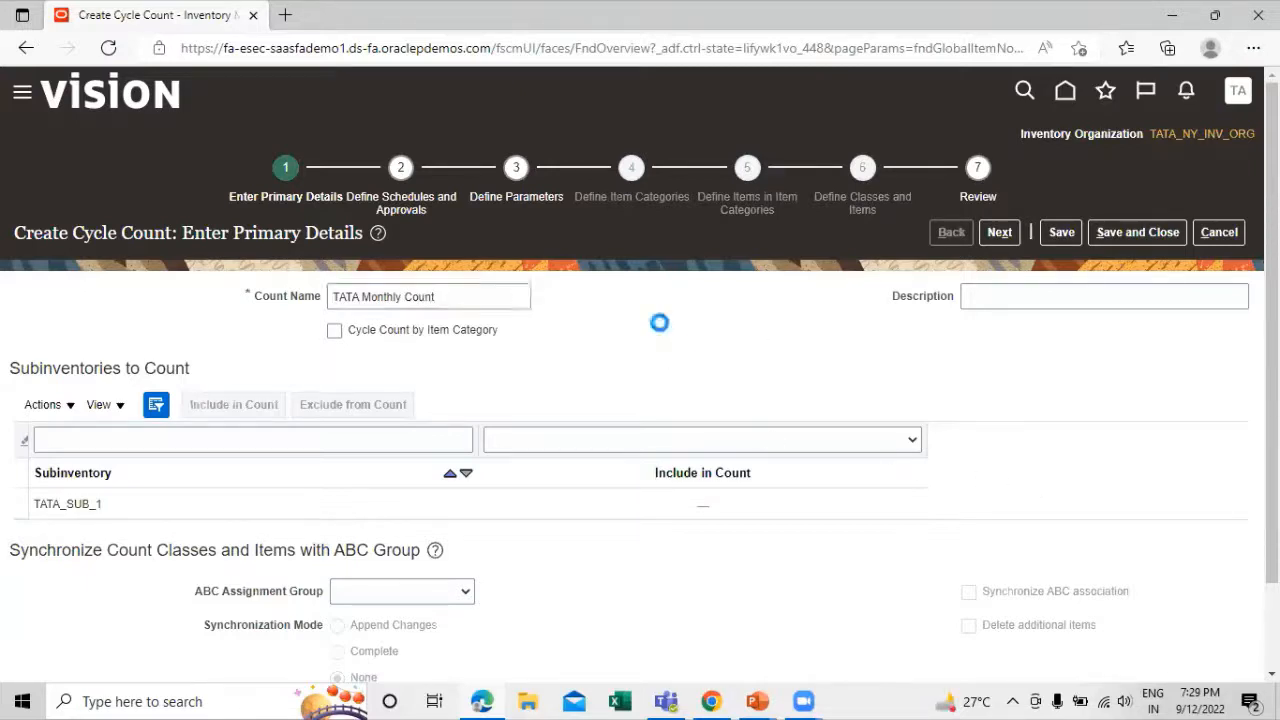
Copy the count name TATA Monthly Count into the cycle count's description
scroll(830, 343, down, 1)
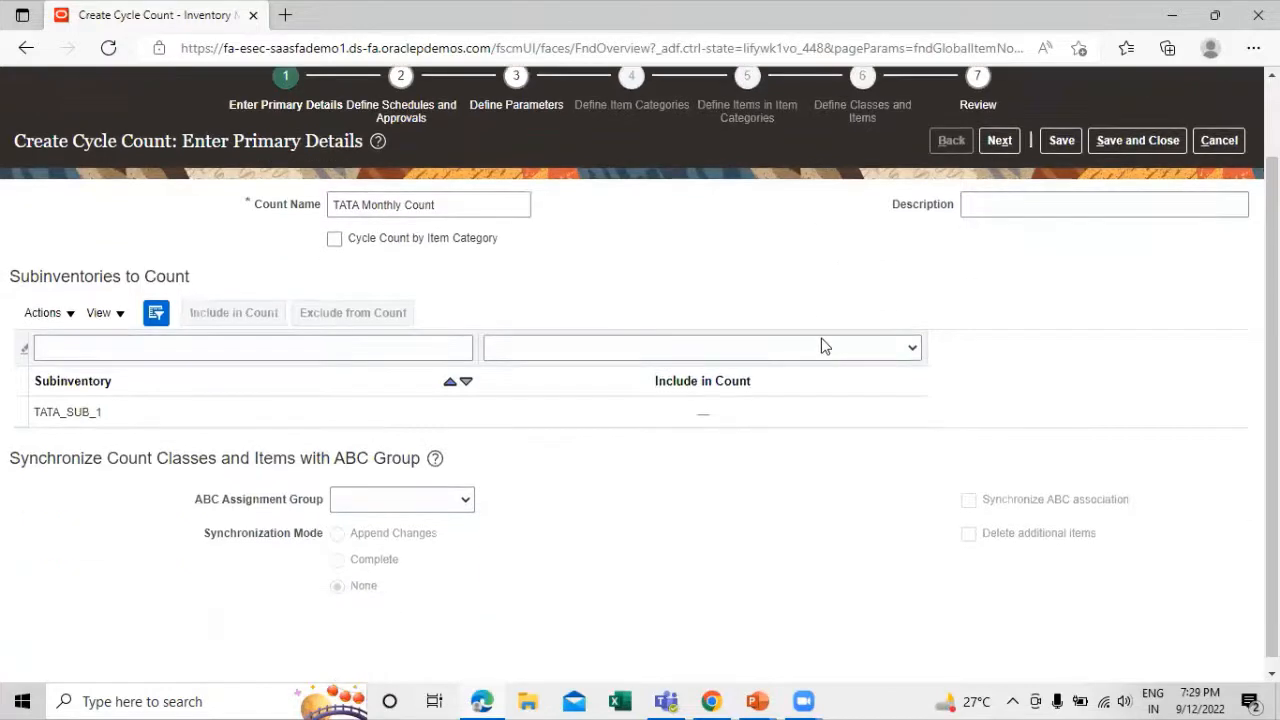
drag(452, 192, 317, 200)
key(ctrl+c)
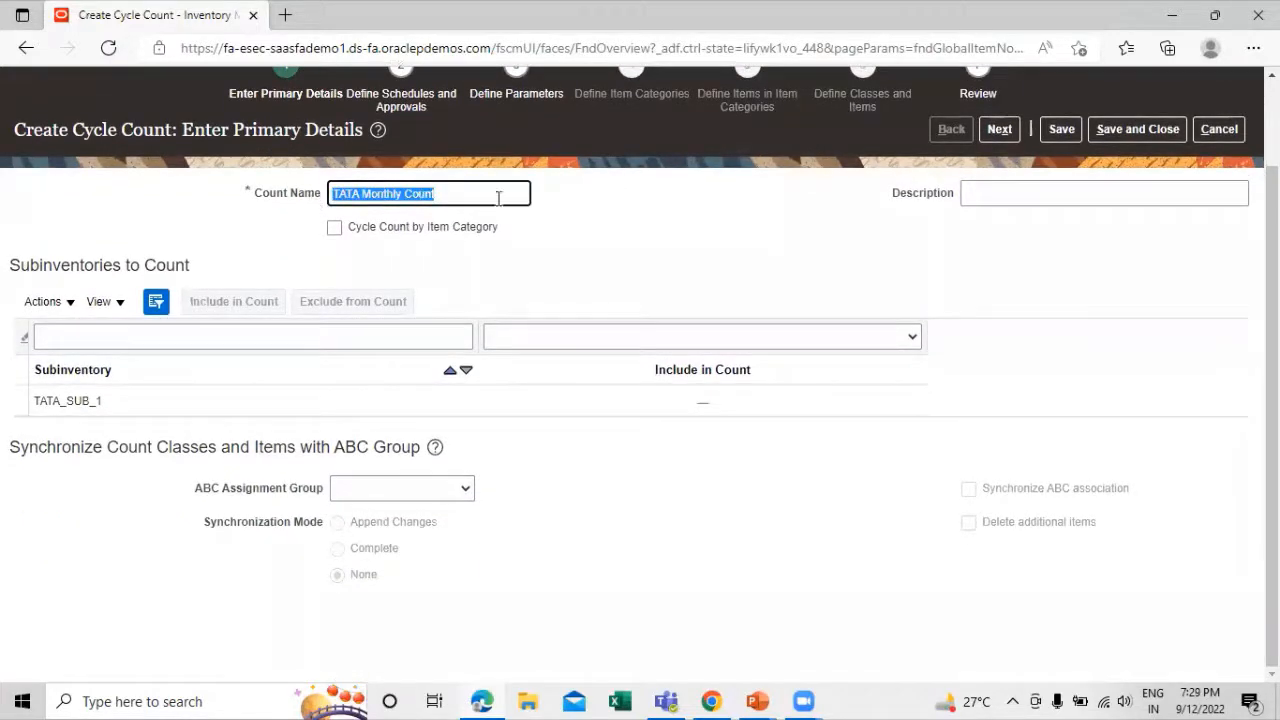
click(1000, 196)
key(ctrl+v)
click(870, 230)
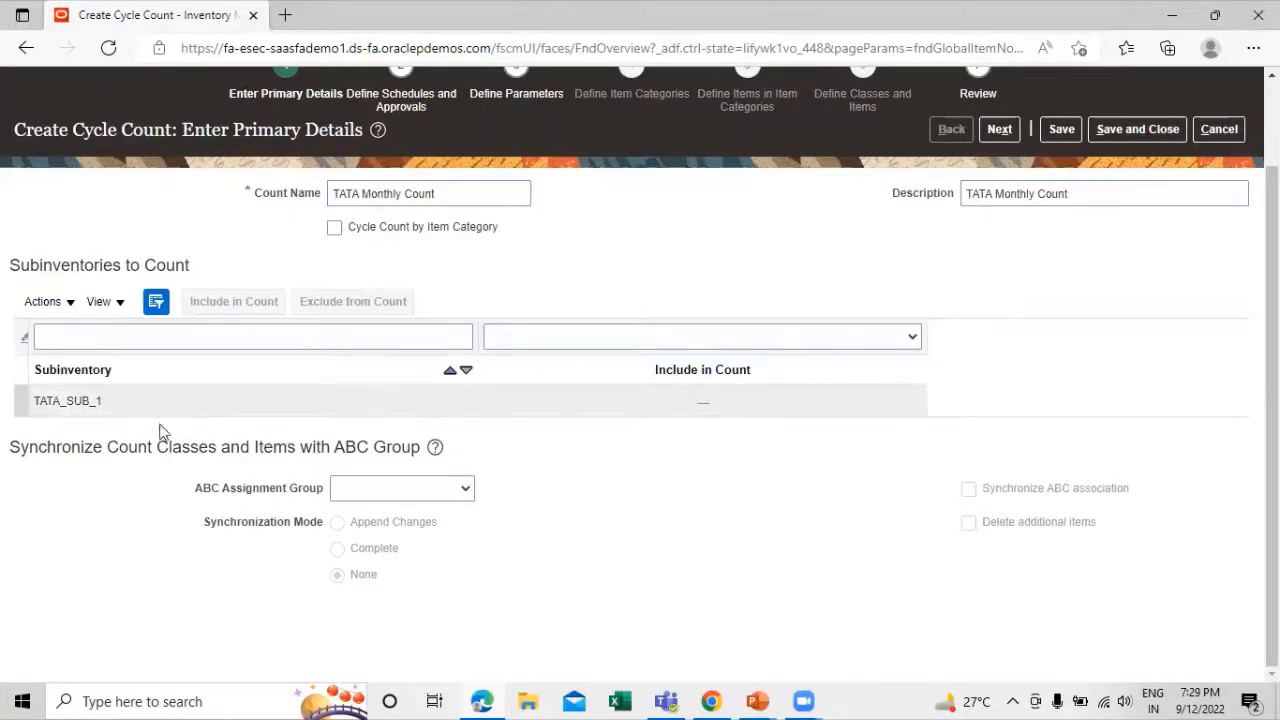
Assign TATA Assignment Group as the cycle count's ABC assignment group and check the synchronization mode options
click(467, 488)
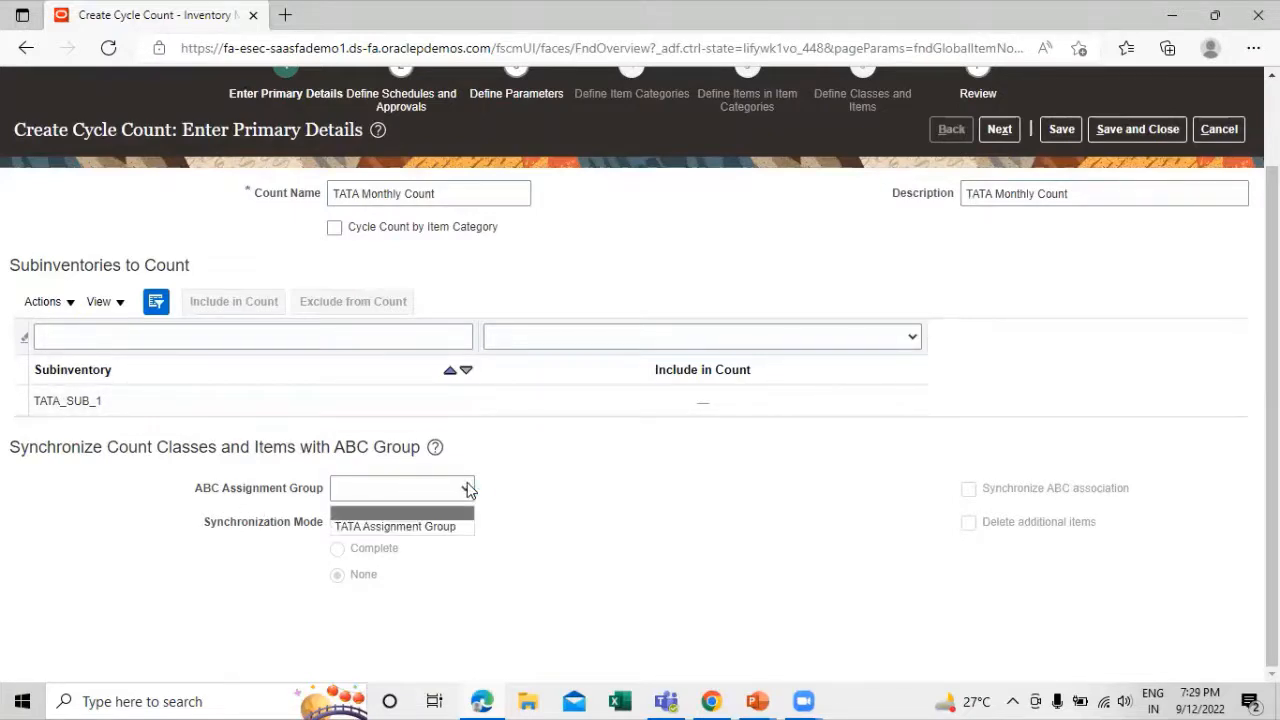
click(405, 527)
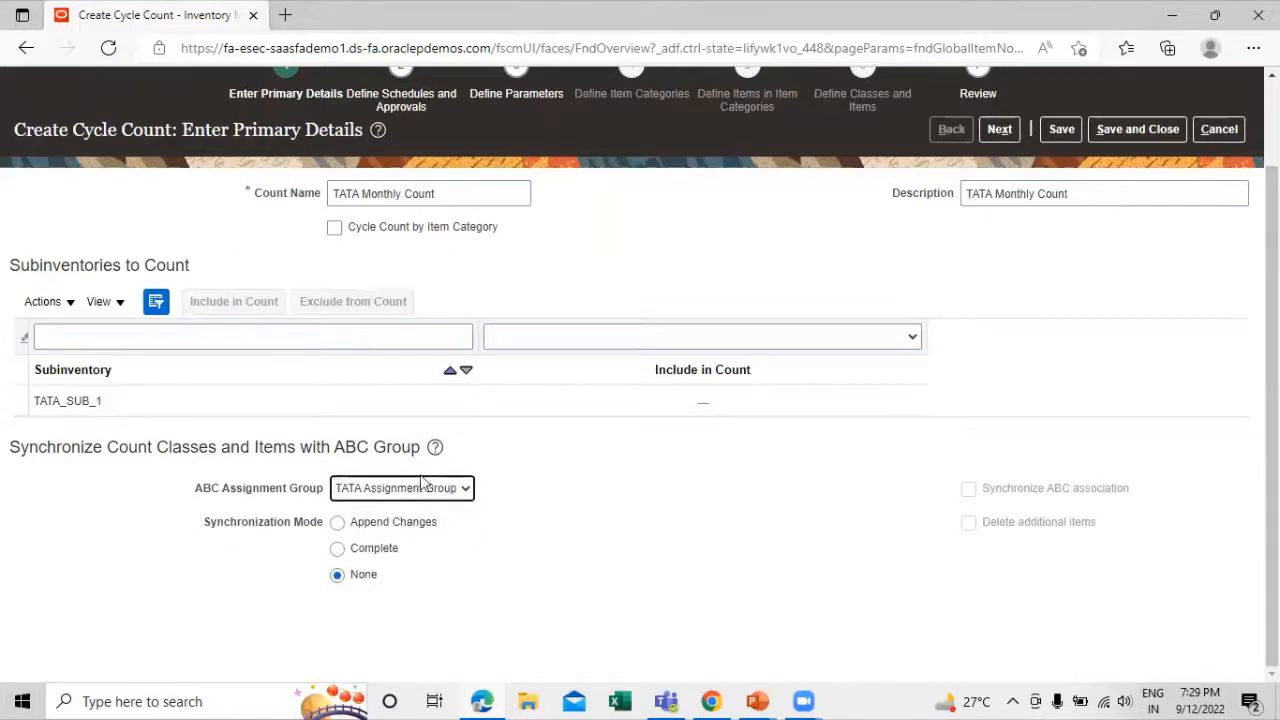
scroll(555, 316, up, 2)
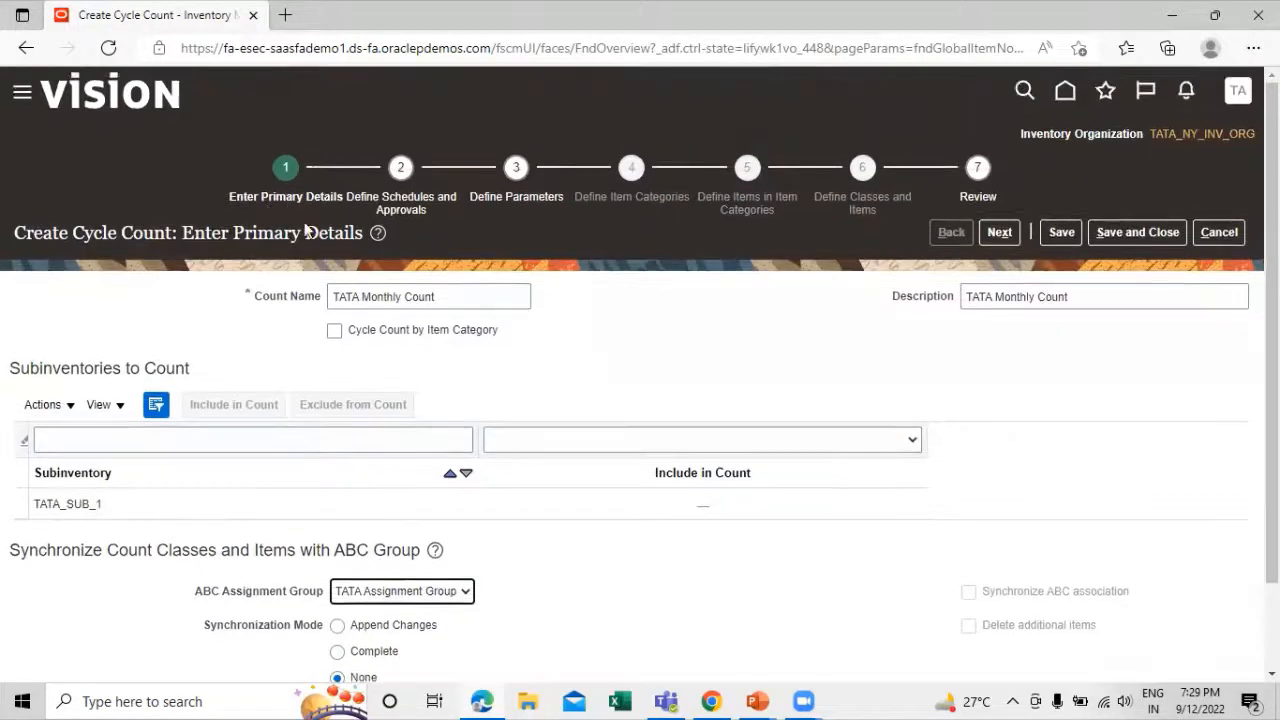
scroll(537, 454, down, 1)
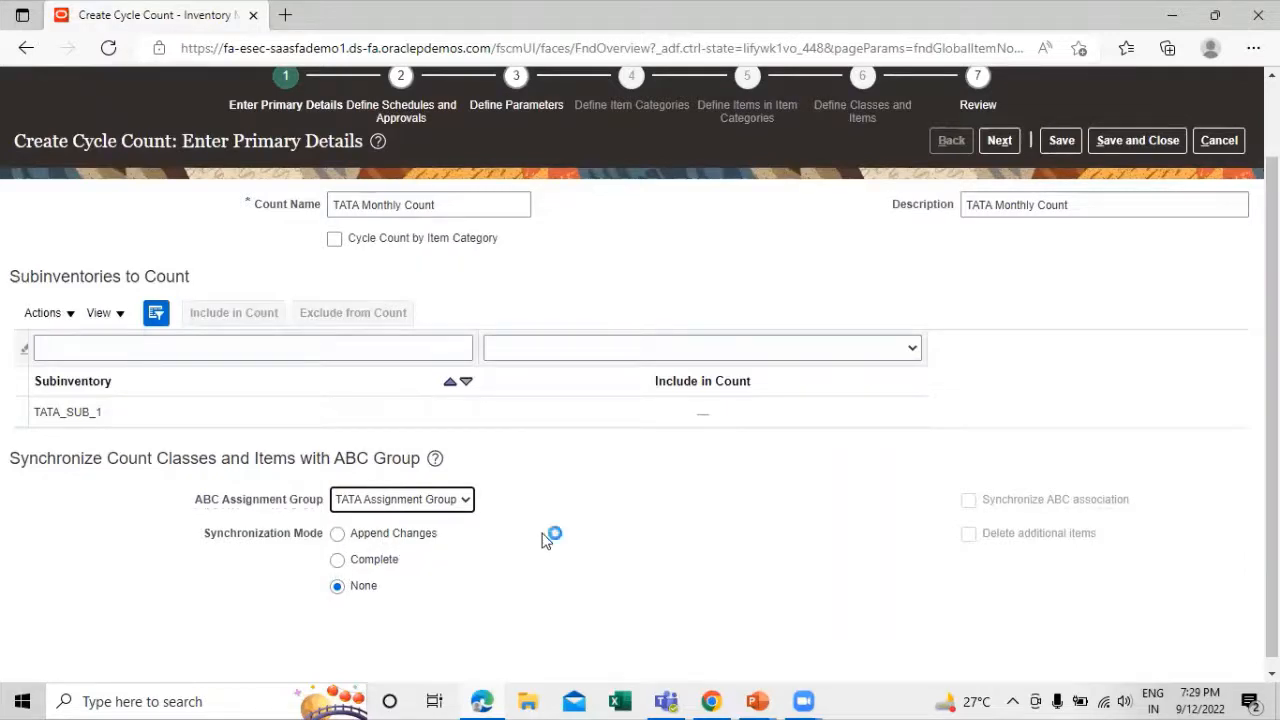
scroll(545, 540, up, 1)
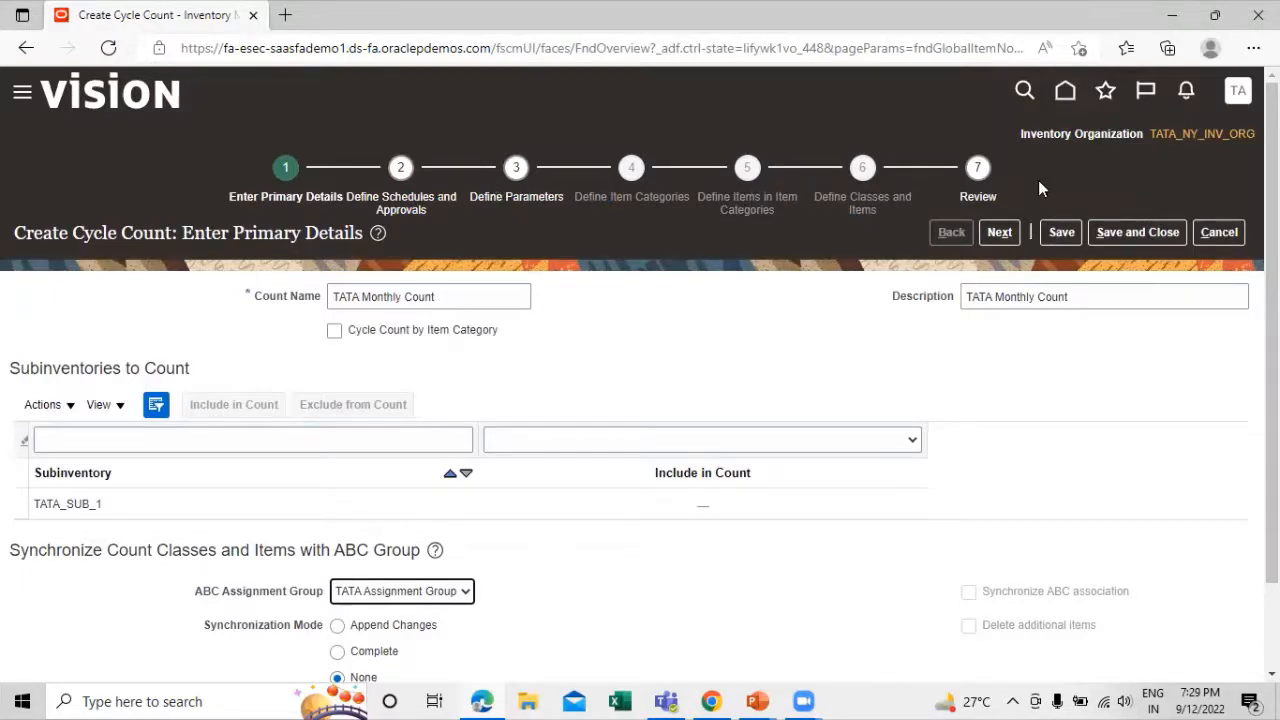
scroll(726, 403, down, 2)
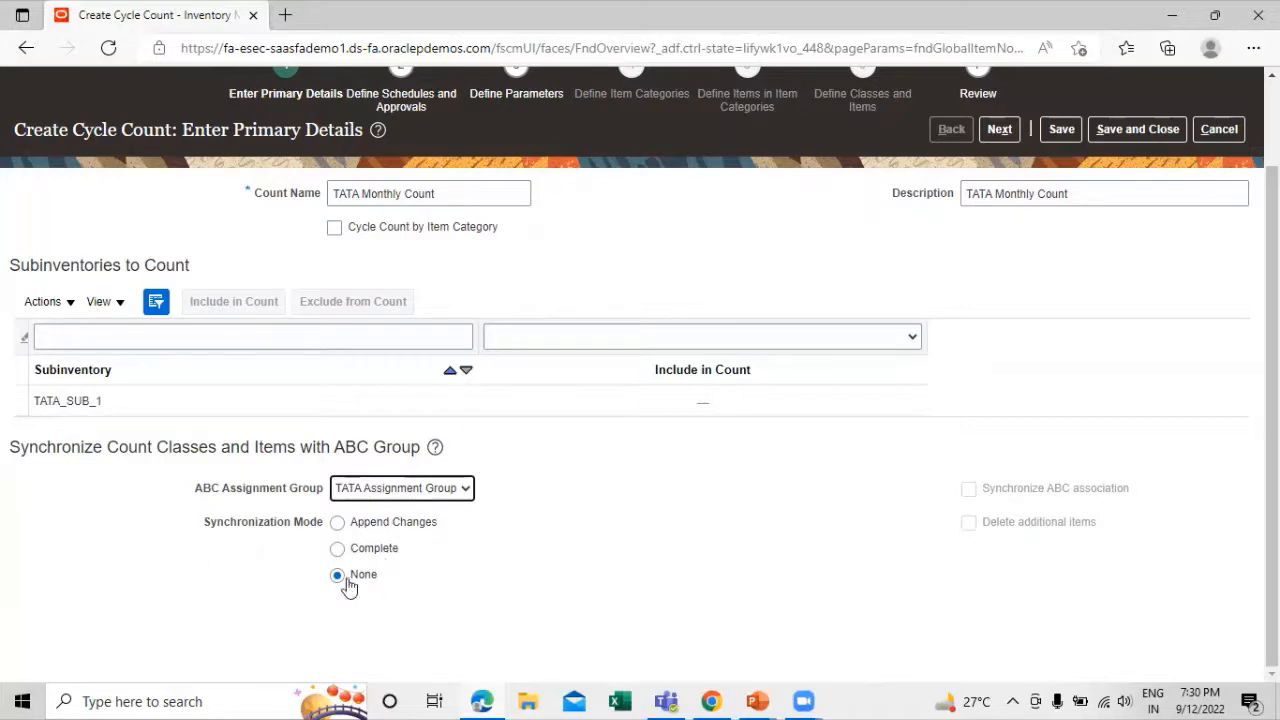
scroll(576, 528, up, 2)
scroll(575, 527, down, 2)
scroll(600, 505, up, 2)
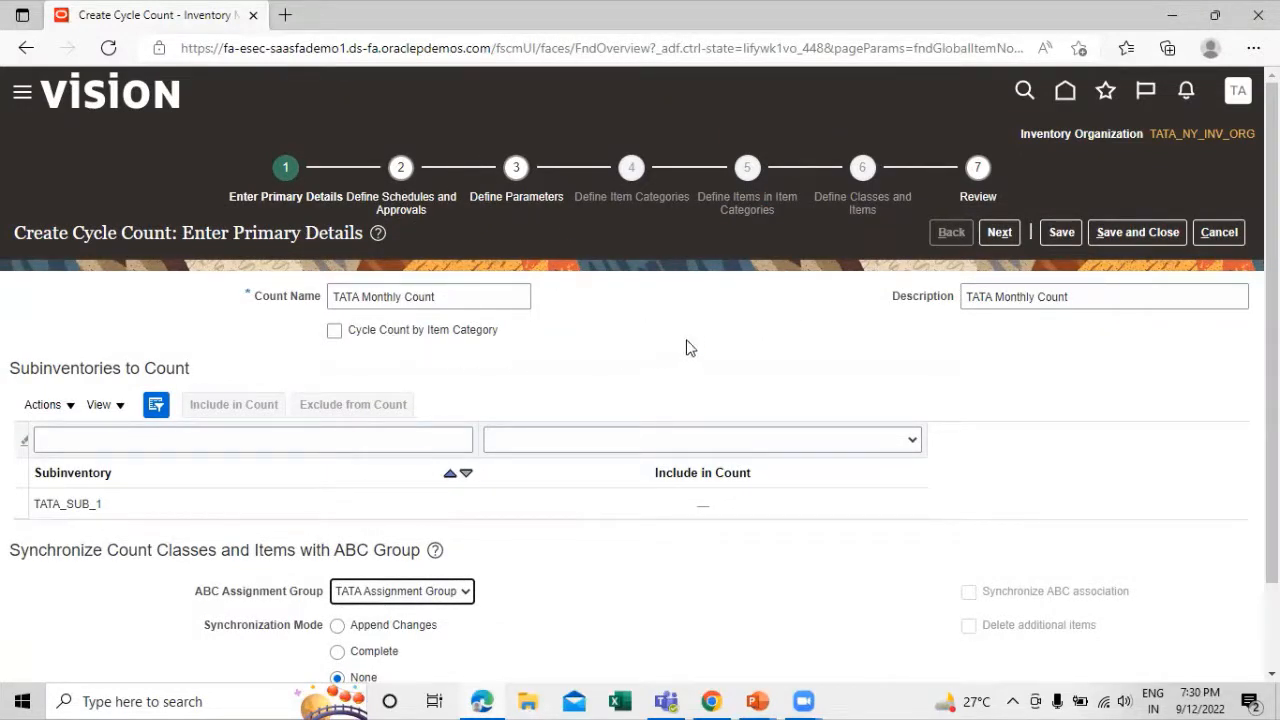
Include subinventory TATA_SUB_1 in the count and continue to the schedules and approvals stage
scroll(517, 333, down, 1)
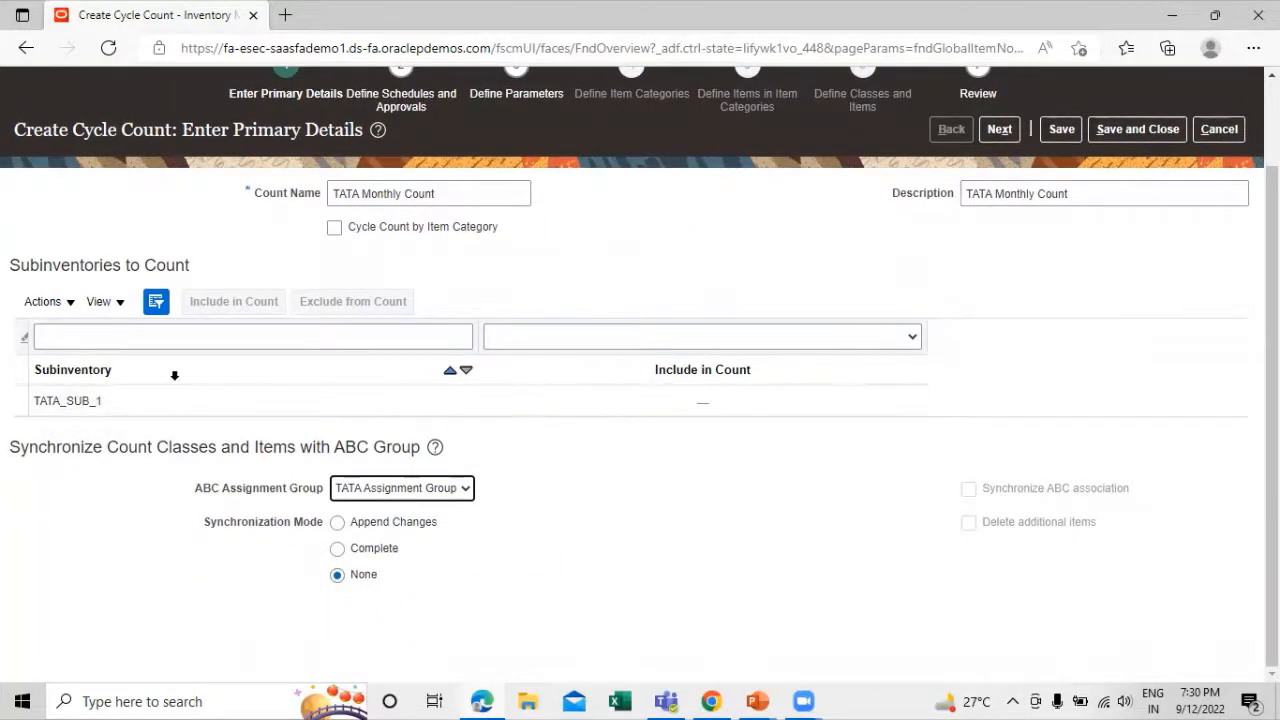
click(147, 401)
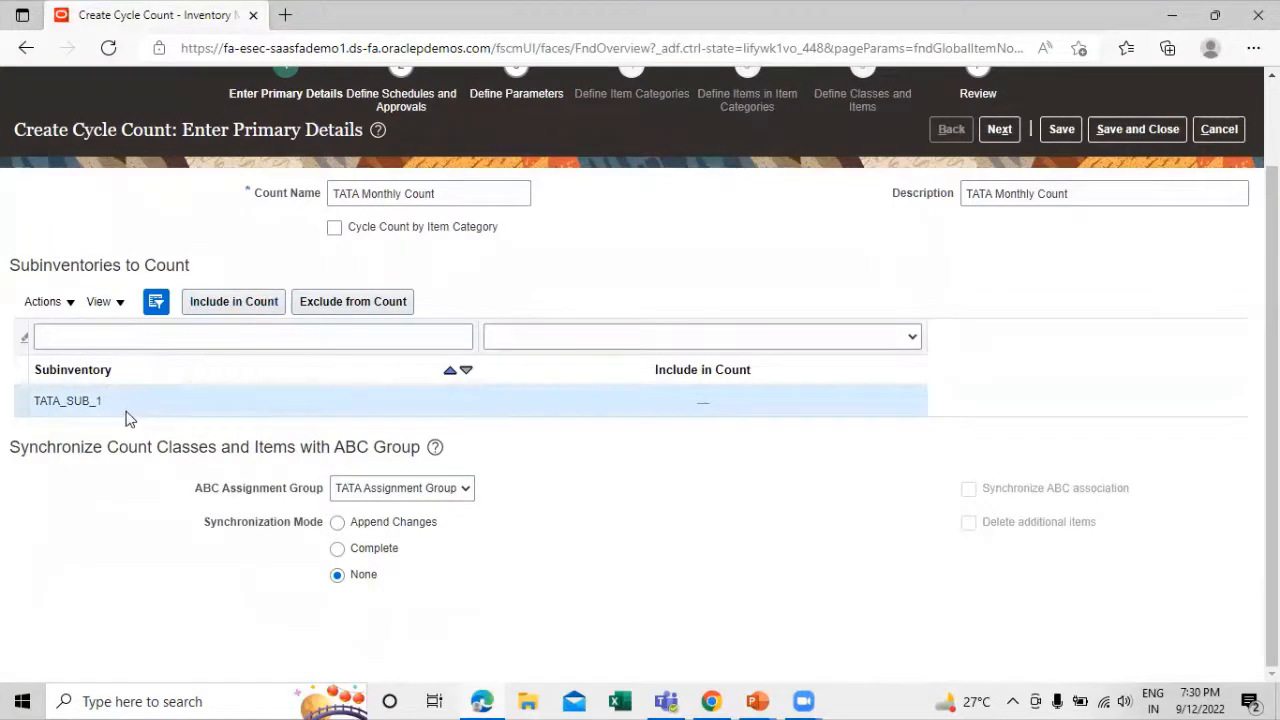
click(228, 306)
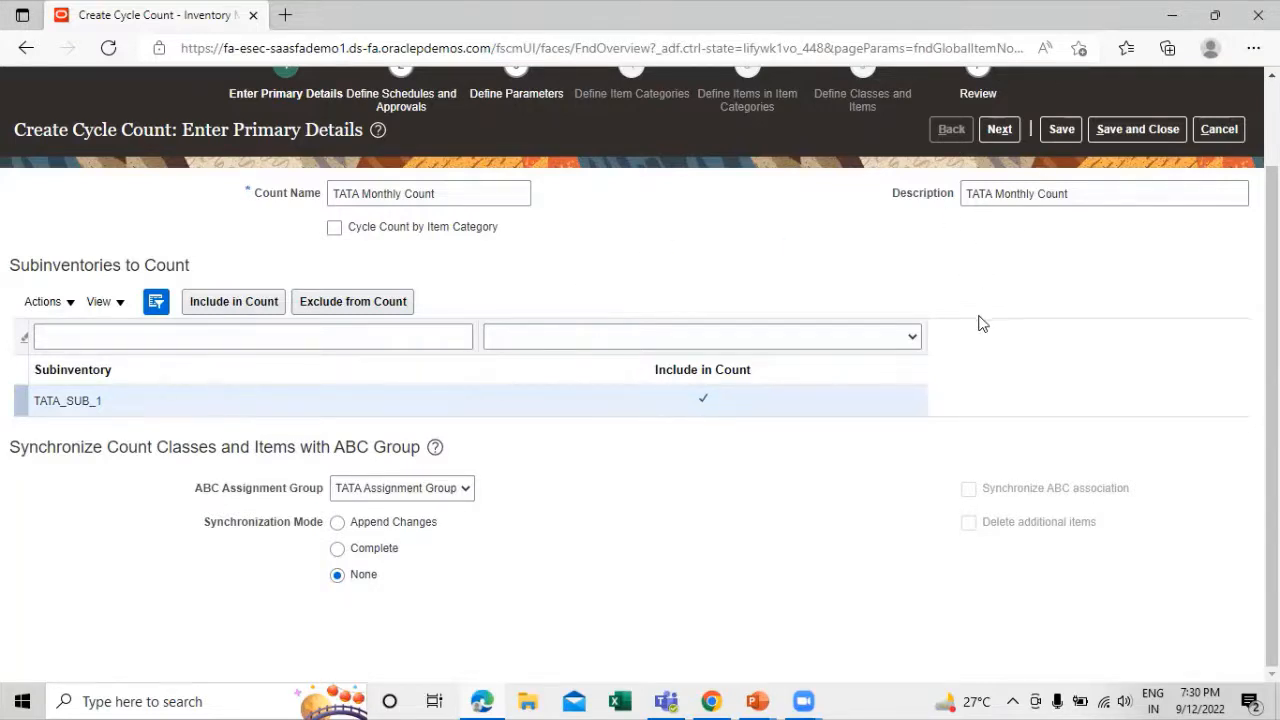
scroll(985, 300, up, 1)
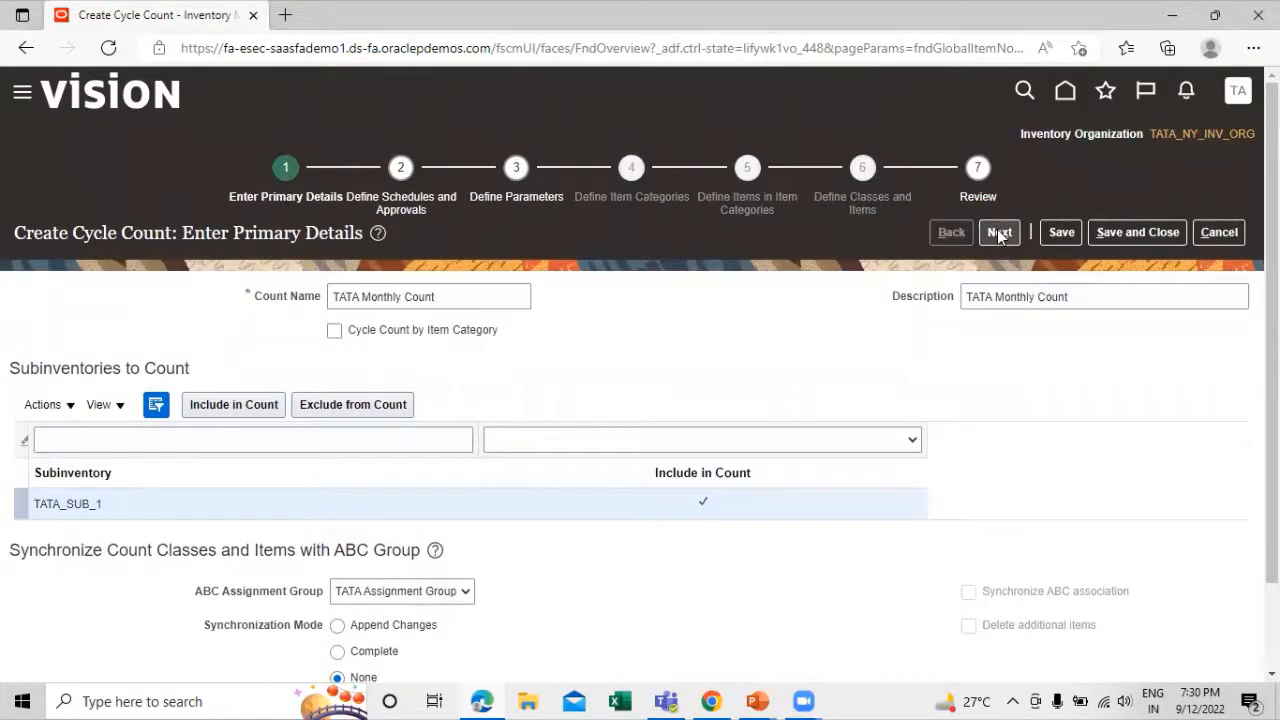
click(999, 234)
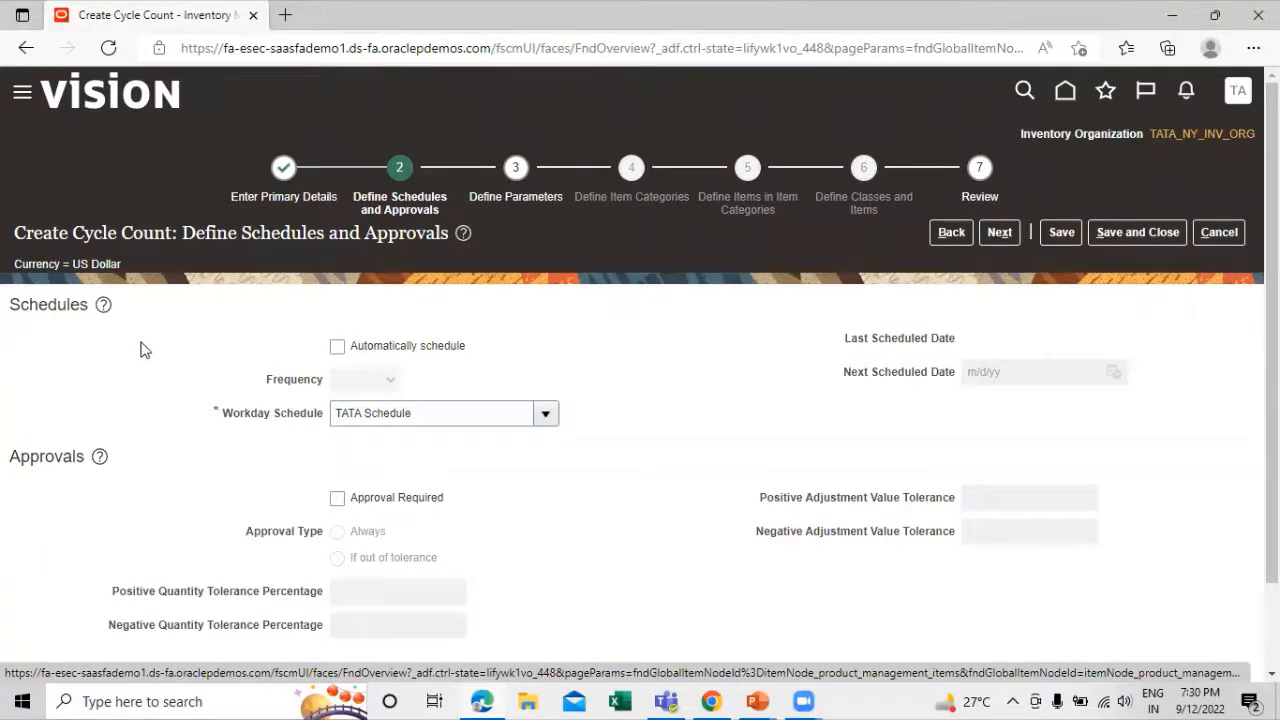
Make approval required for the cycle count's adjustments and continue to the count parameters
scroll(205, 350, down, 1)
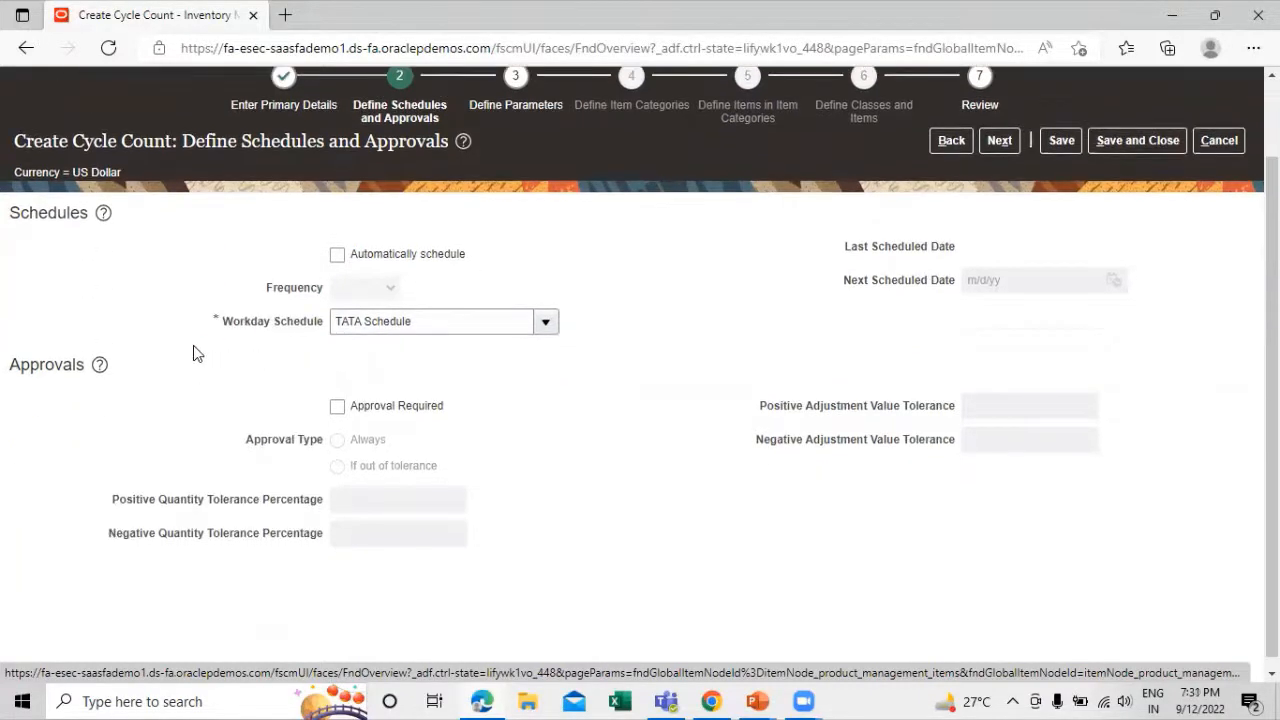
scroll(92, 370, down, 1)
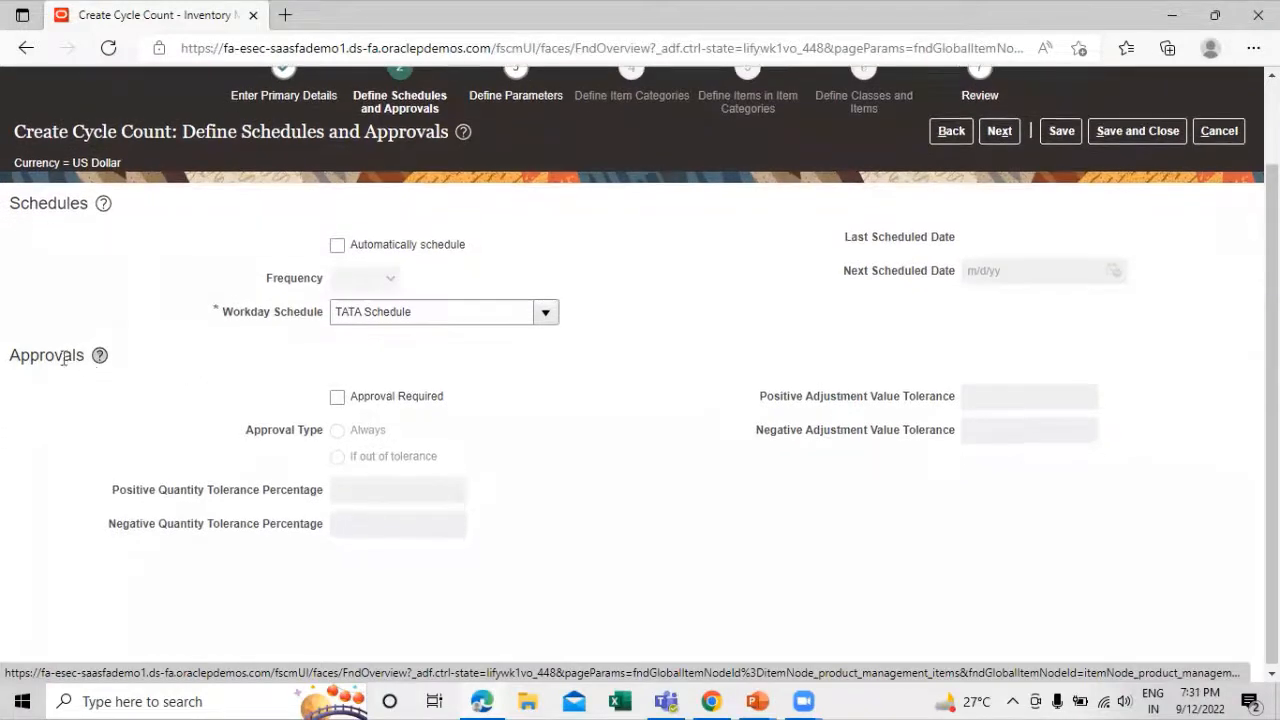
click(337, 395)
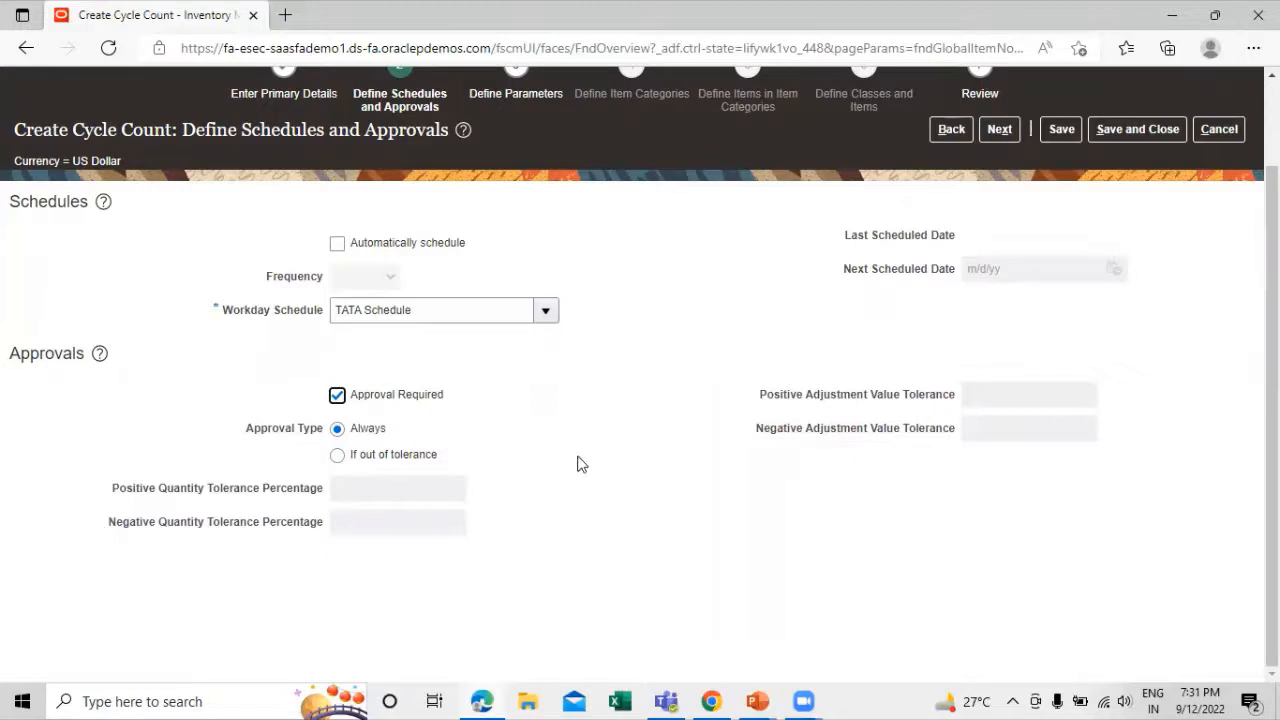
scroll(631, 397, up, 2)
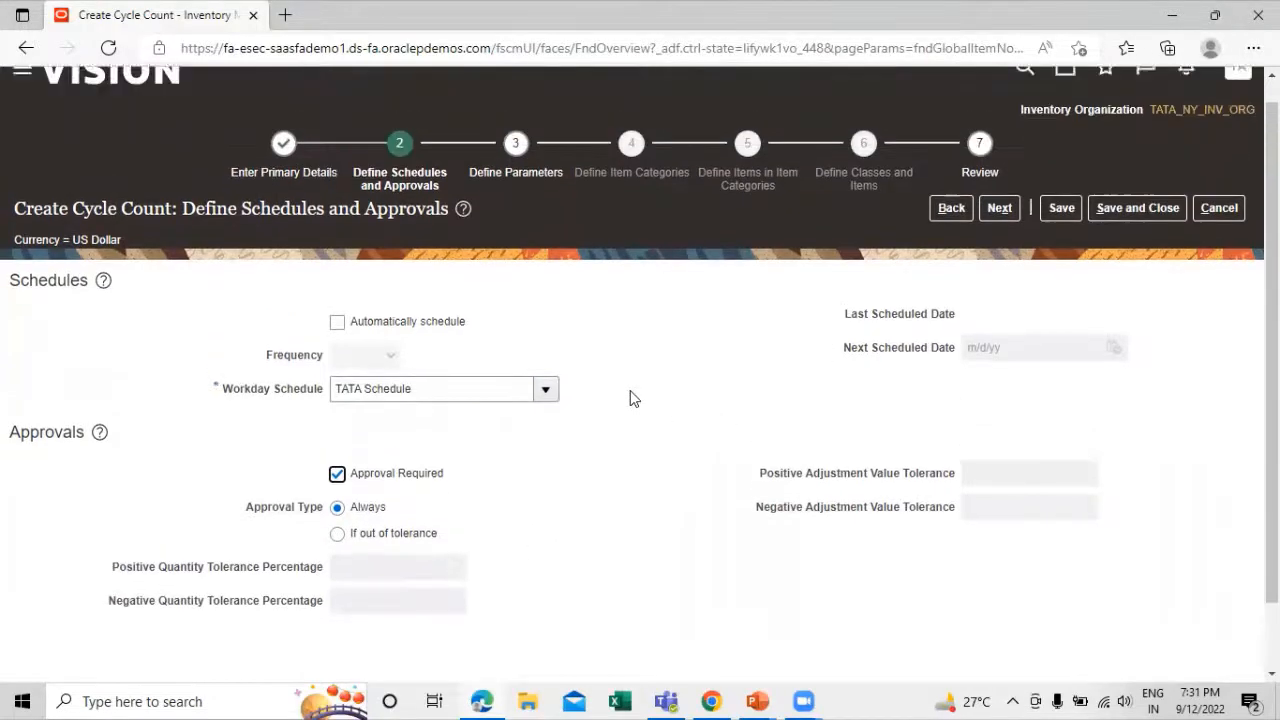
scroll(672, 523, down, 1)
scroll(817, 445, up, 2)
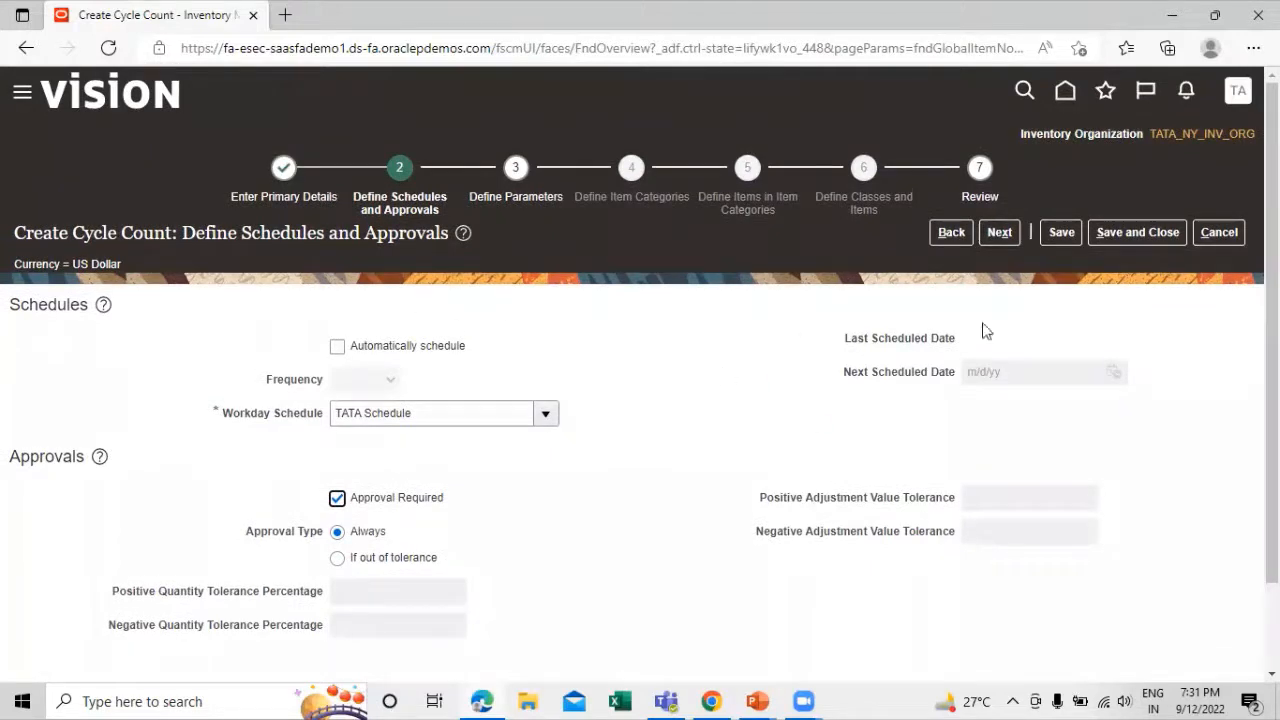
click(1000, 232)
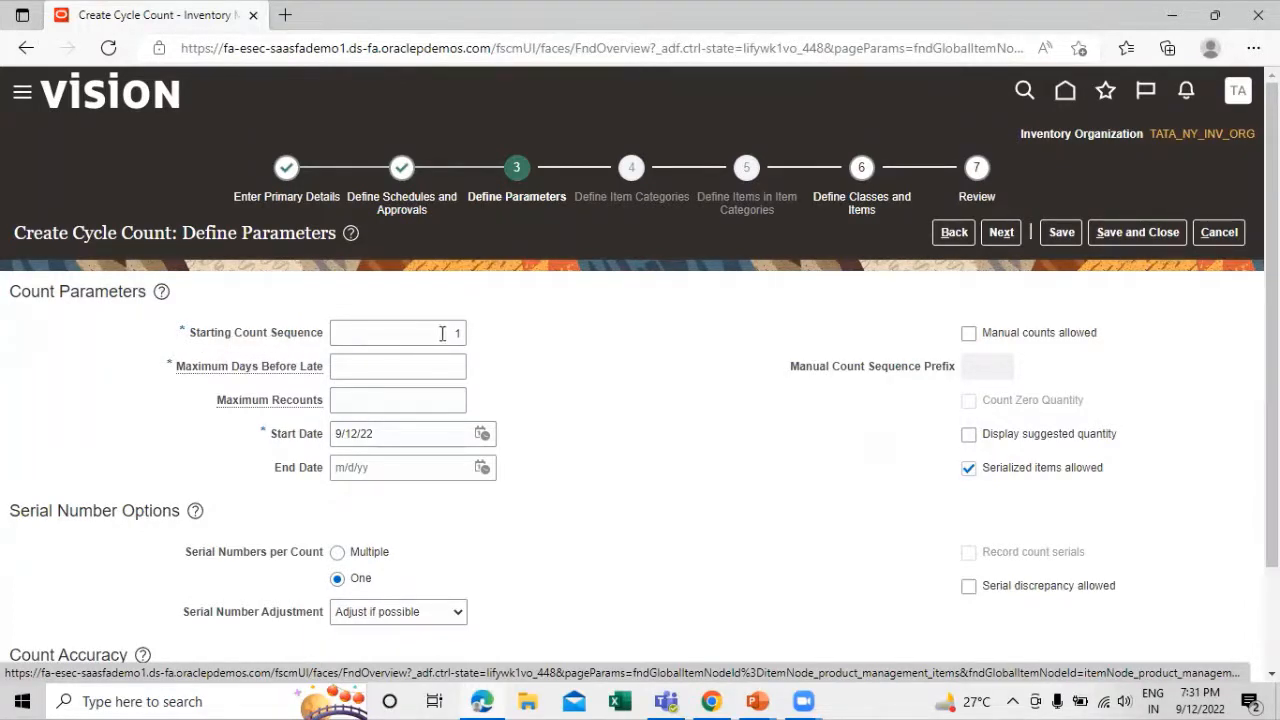
Set the maximum days before late to 3 and continue to the classes and items stage
mouse_move(263, 371)
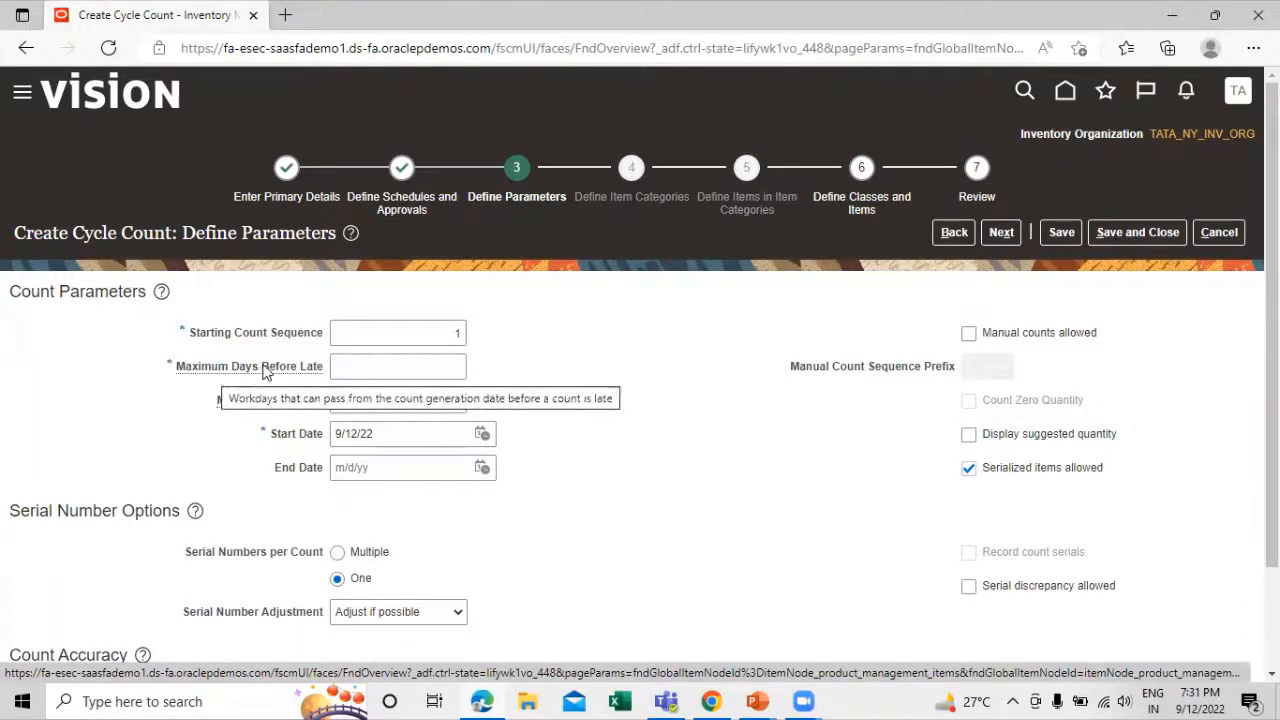
click(392, 366)
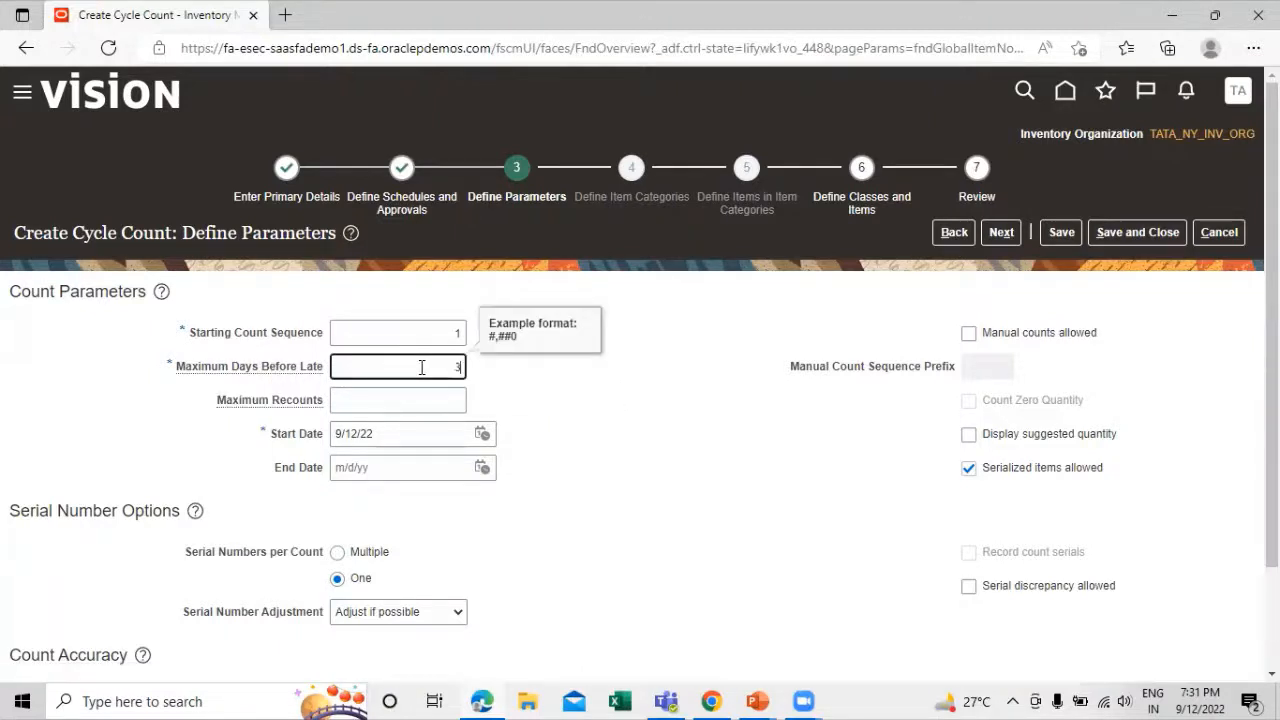
click(640, 421)
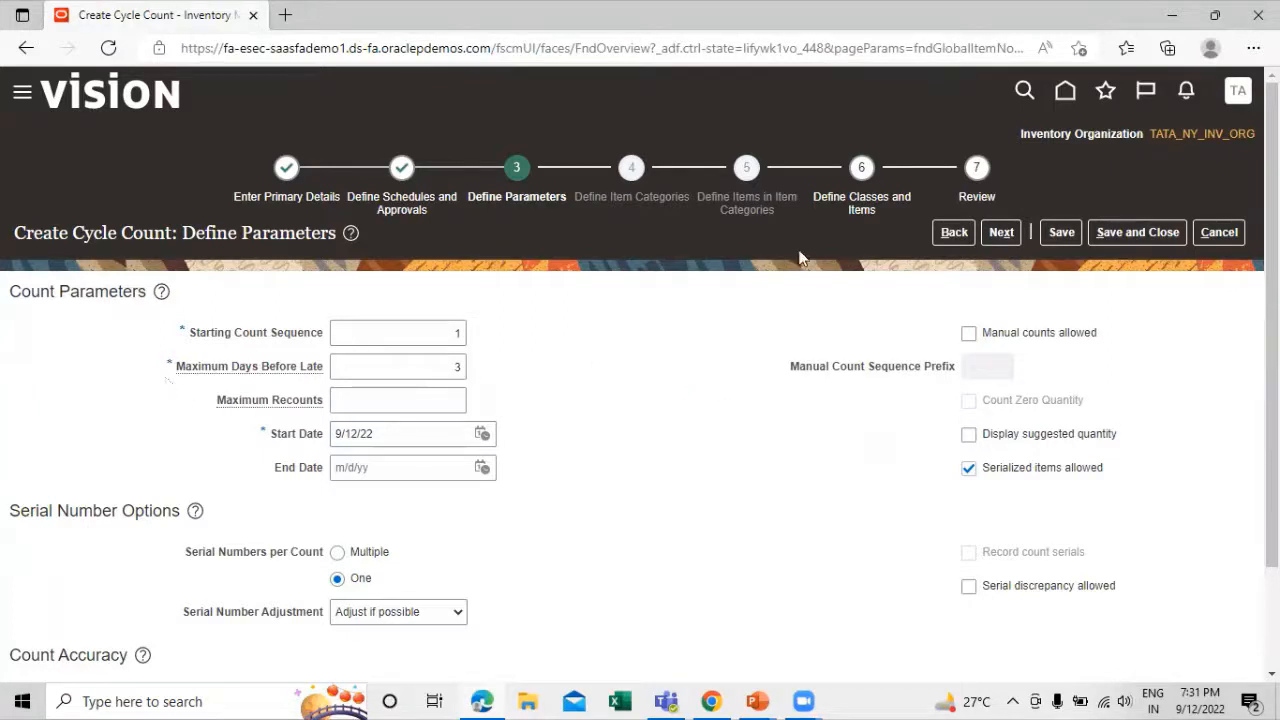
scroll(700, 425, down, 2)
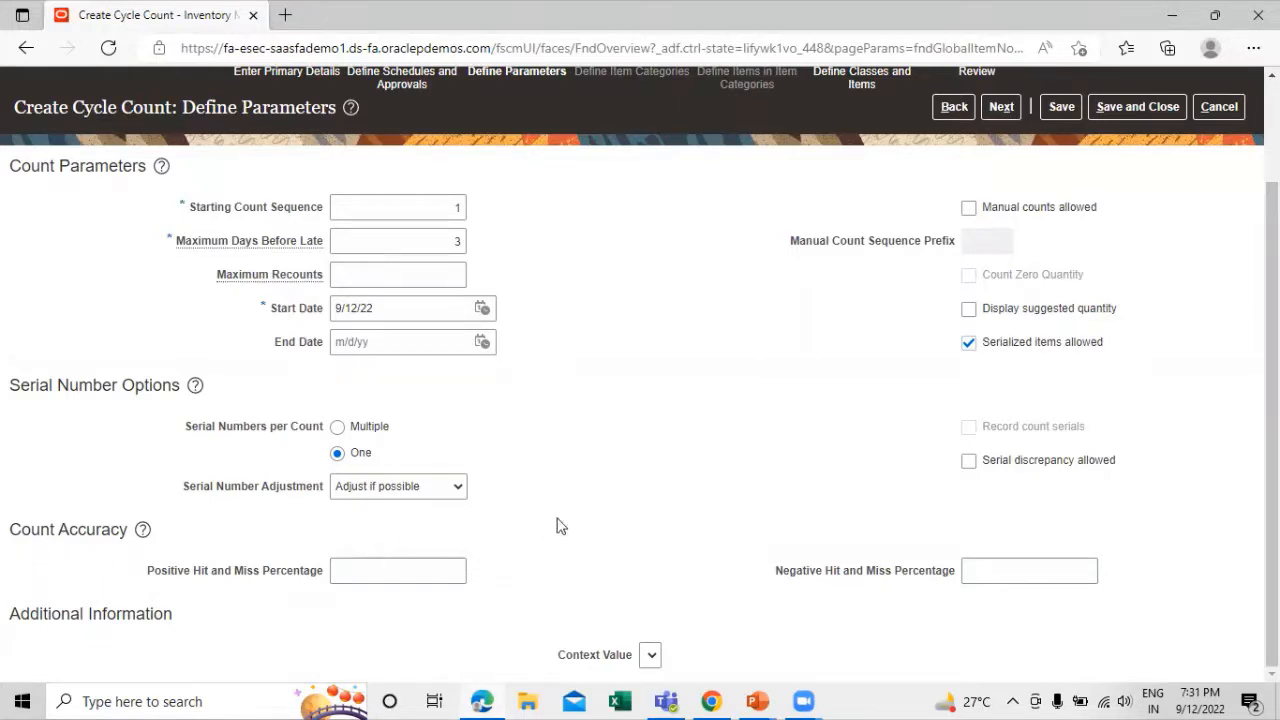
scroll(744, 441, up, 2)
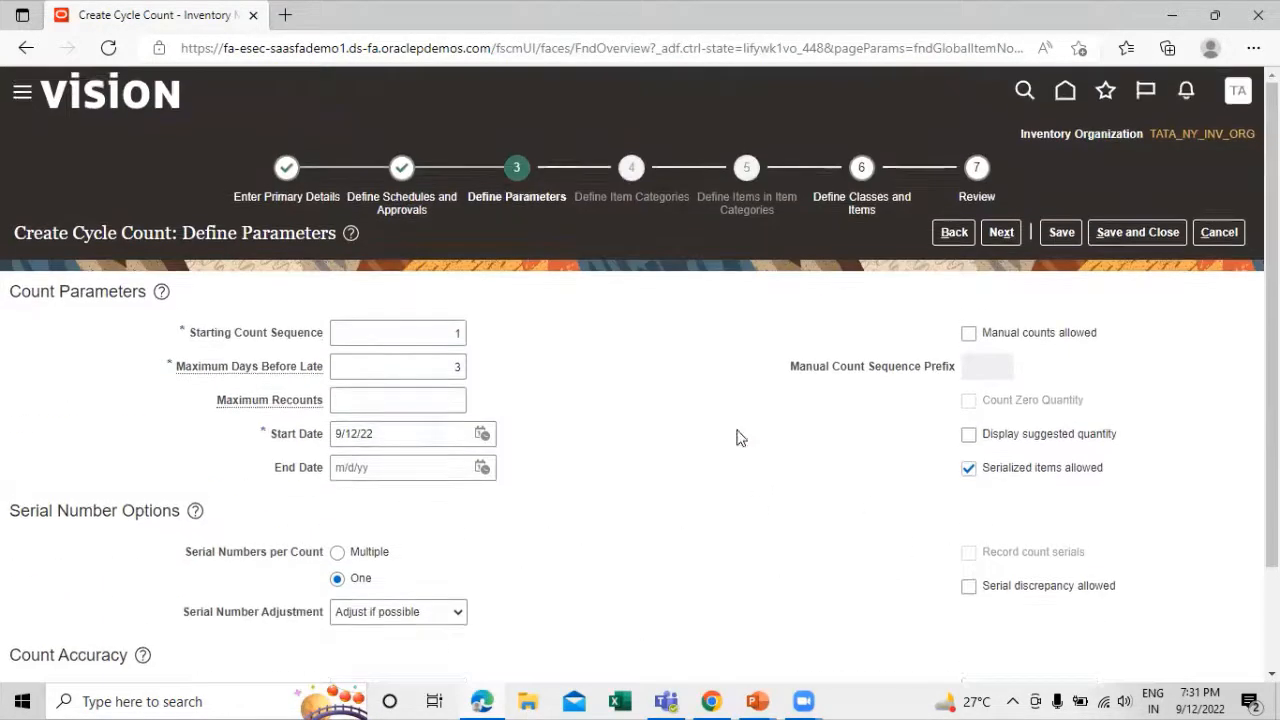
click(1000, 232)
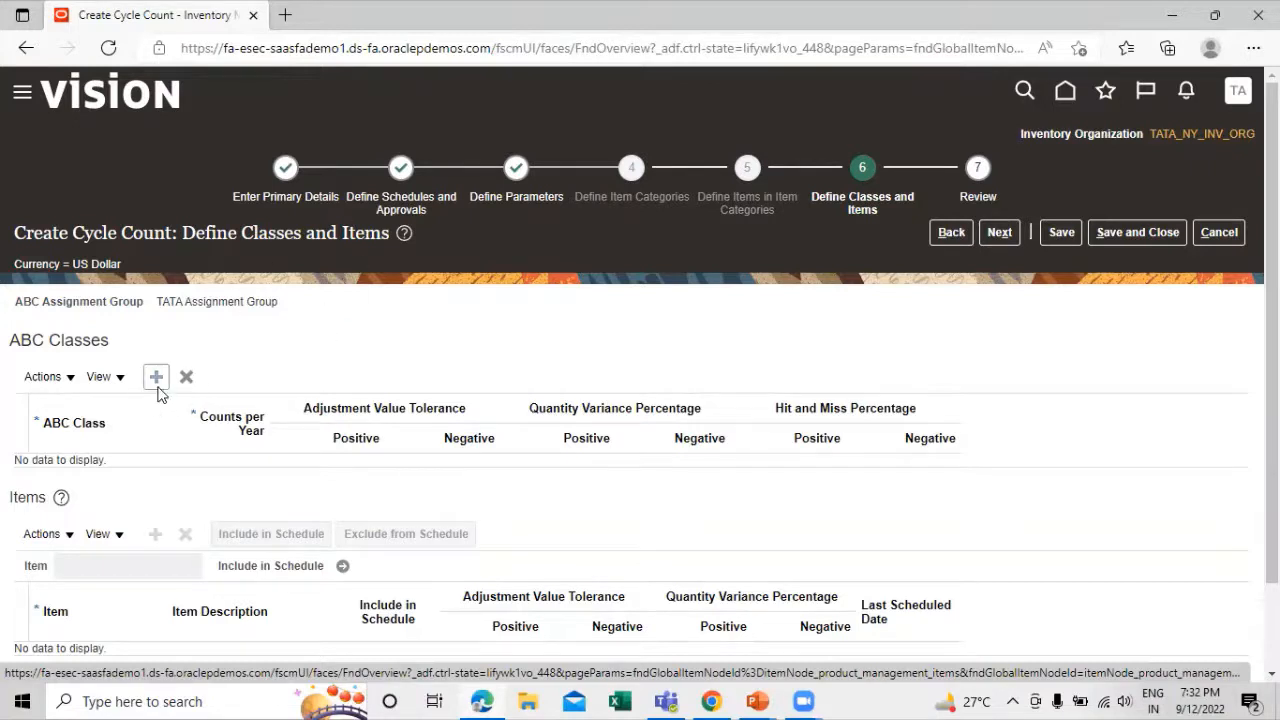
Add the ABC class TATA Bearing Class to the cycle count with 12 counts per year
click(156, 379)
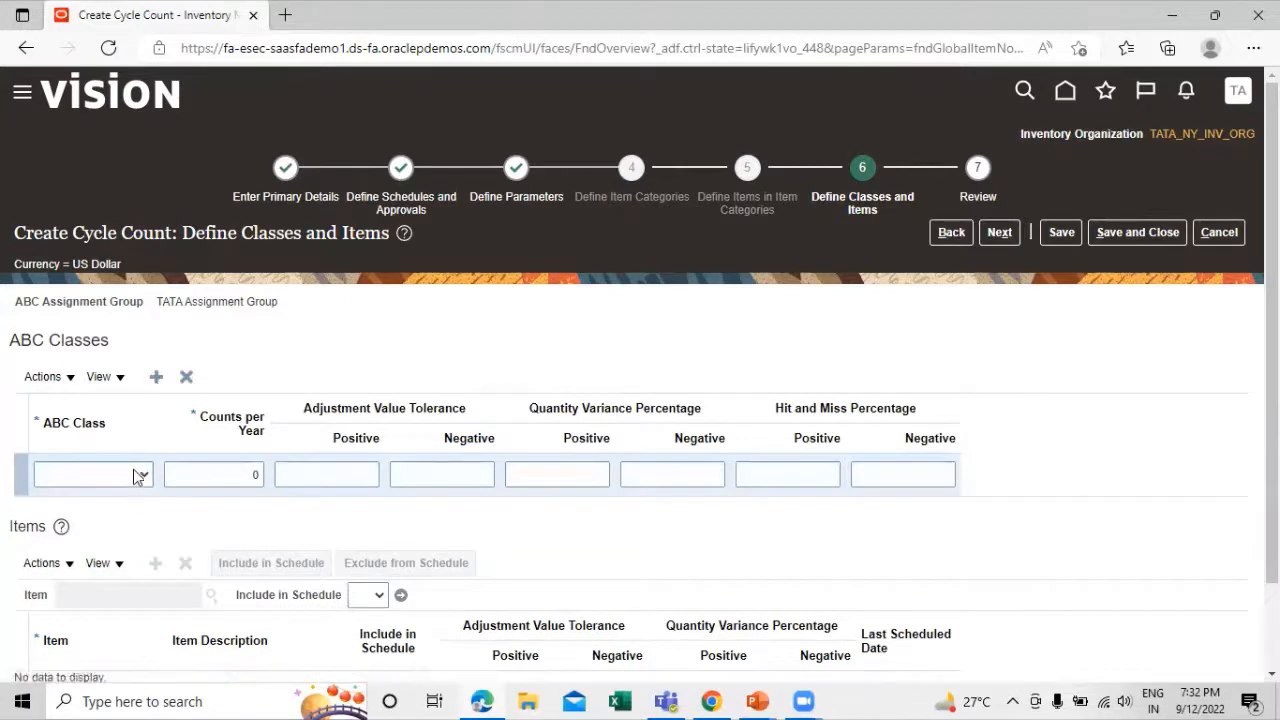
click(140, 476)
click(122, 512)
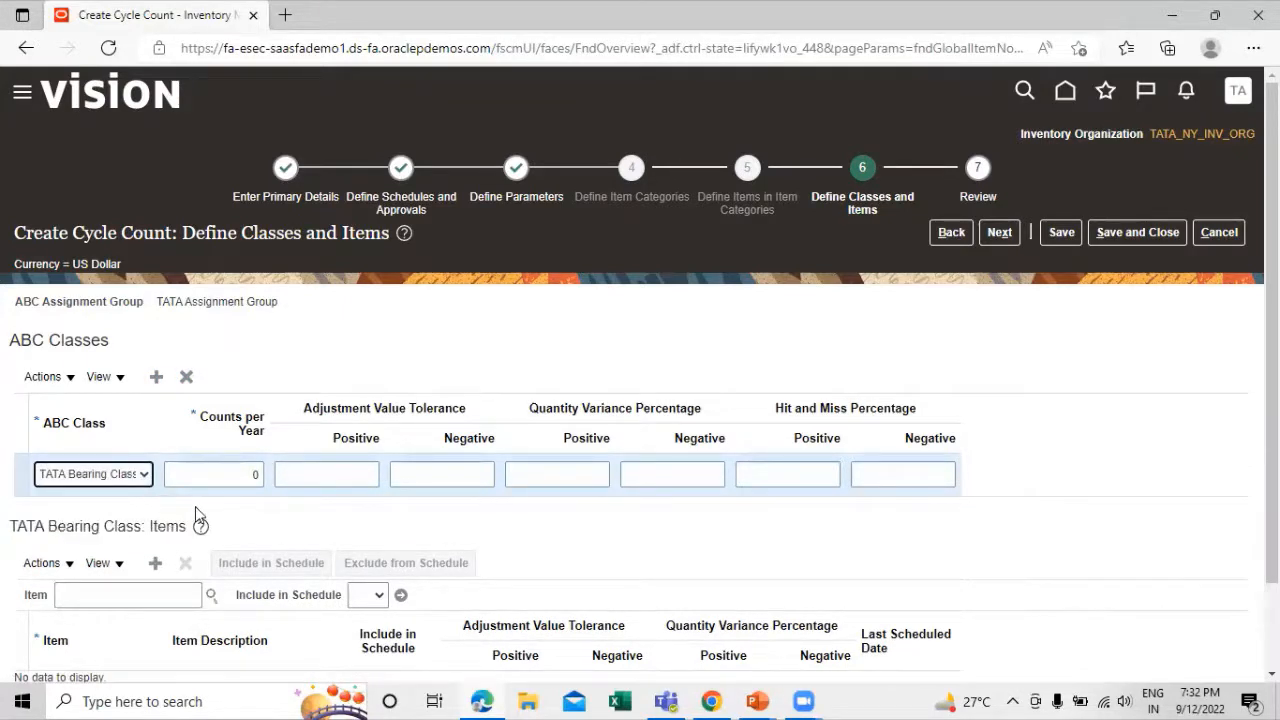
click(256, 477)
text(12)
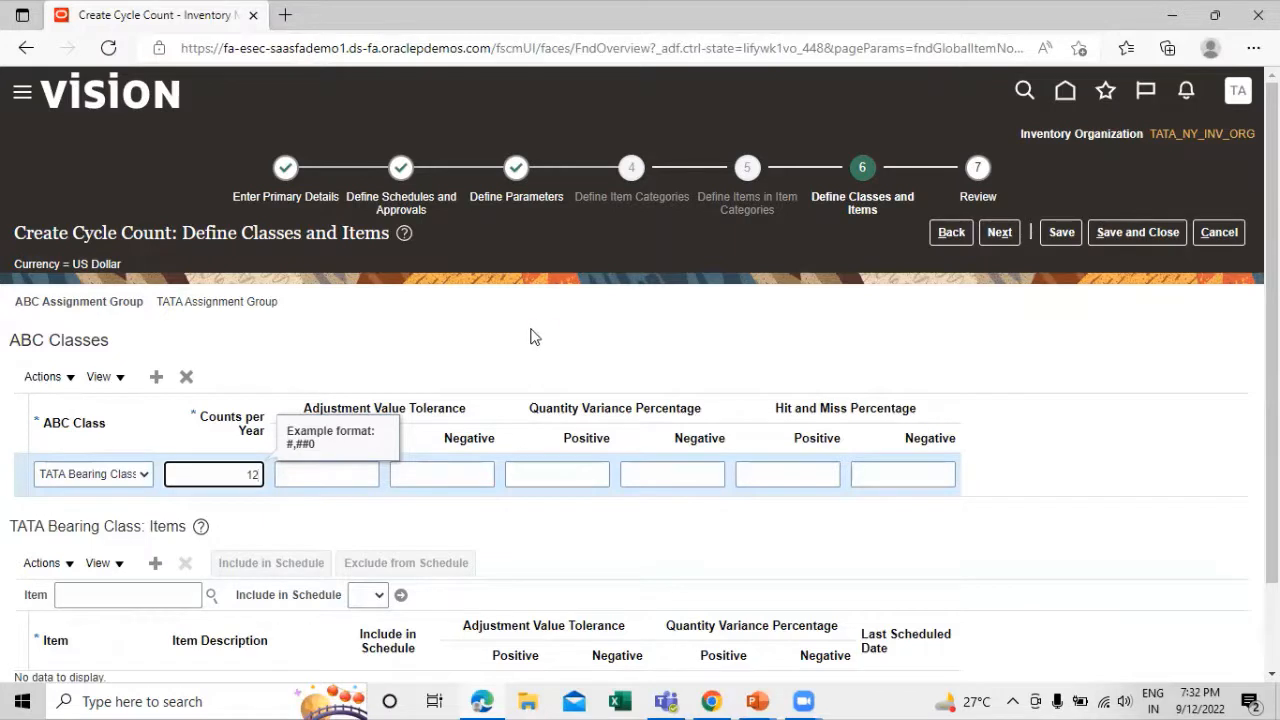
click(533, 338)
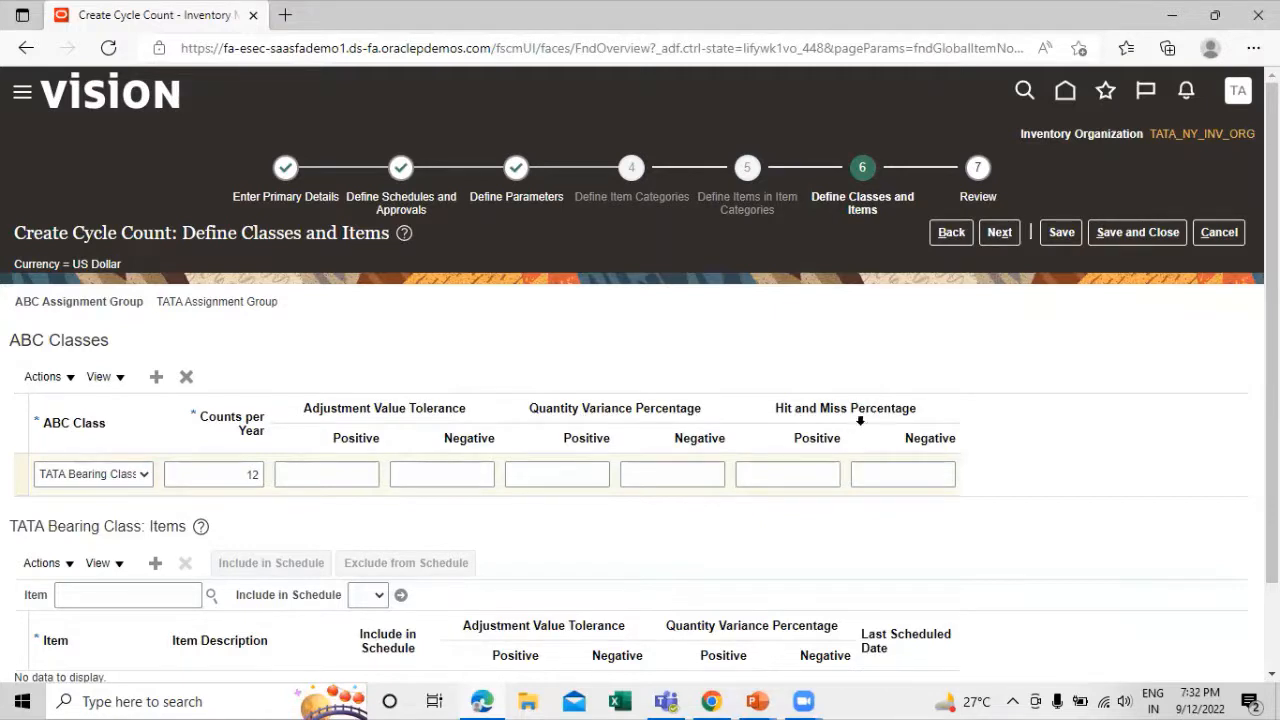
scroll(465, 348, down, 1)
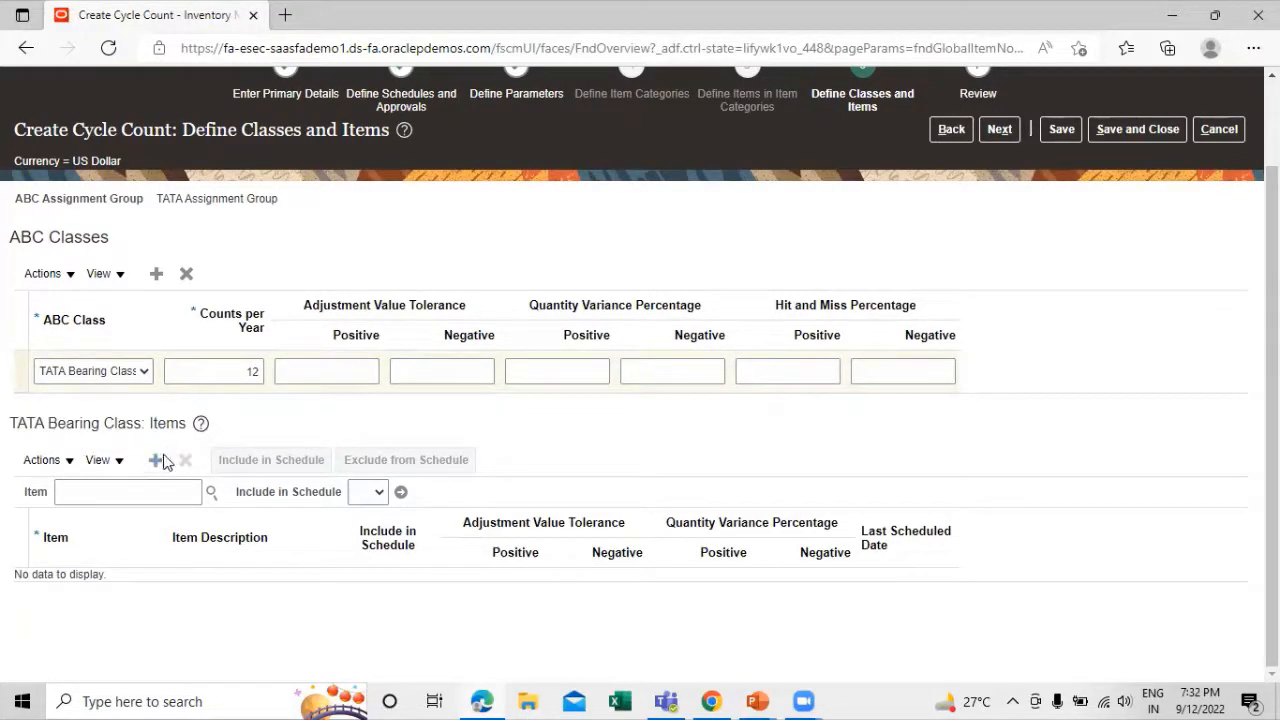
click(158, 460)
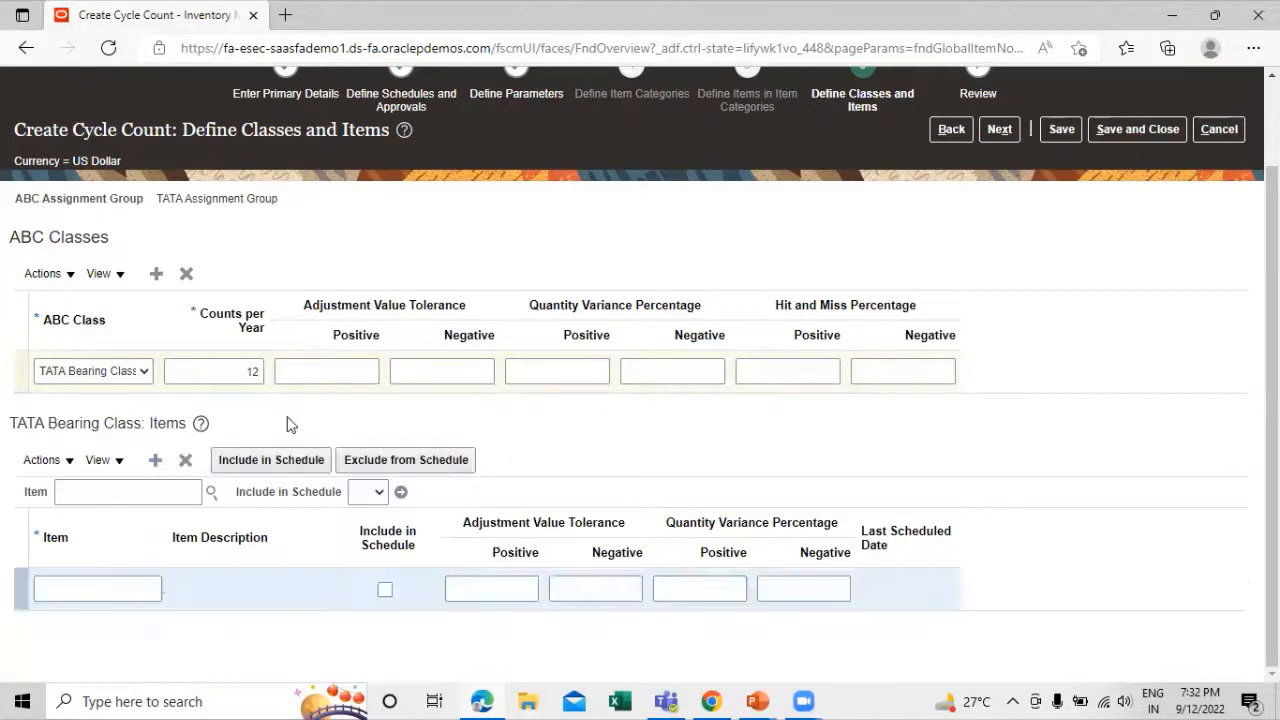
click(99, 584)
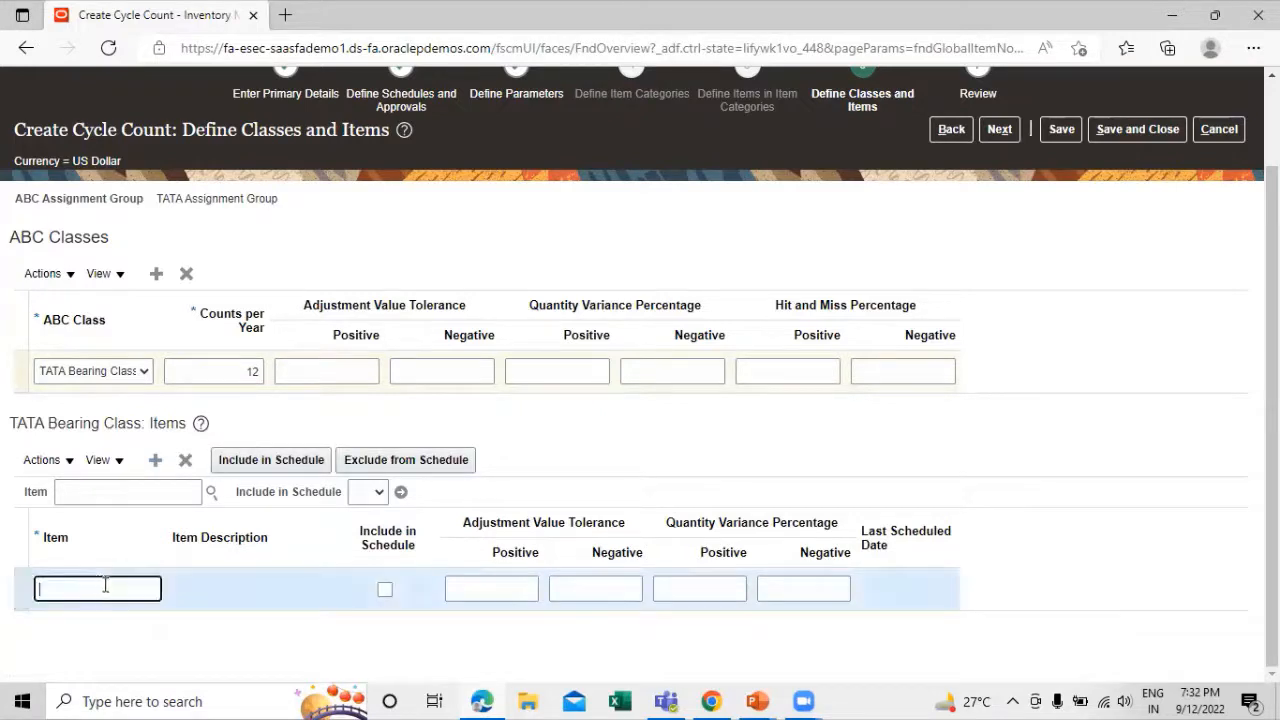
click(210, 492)
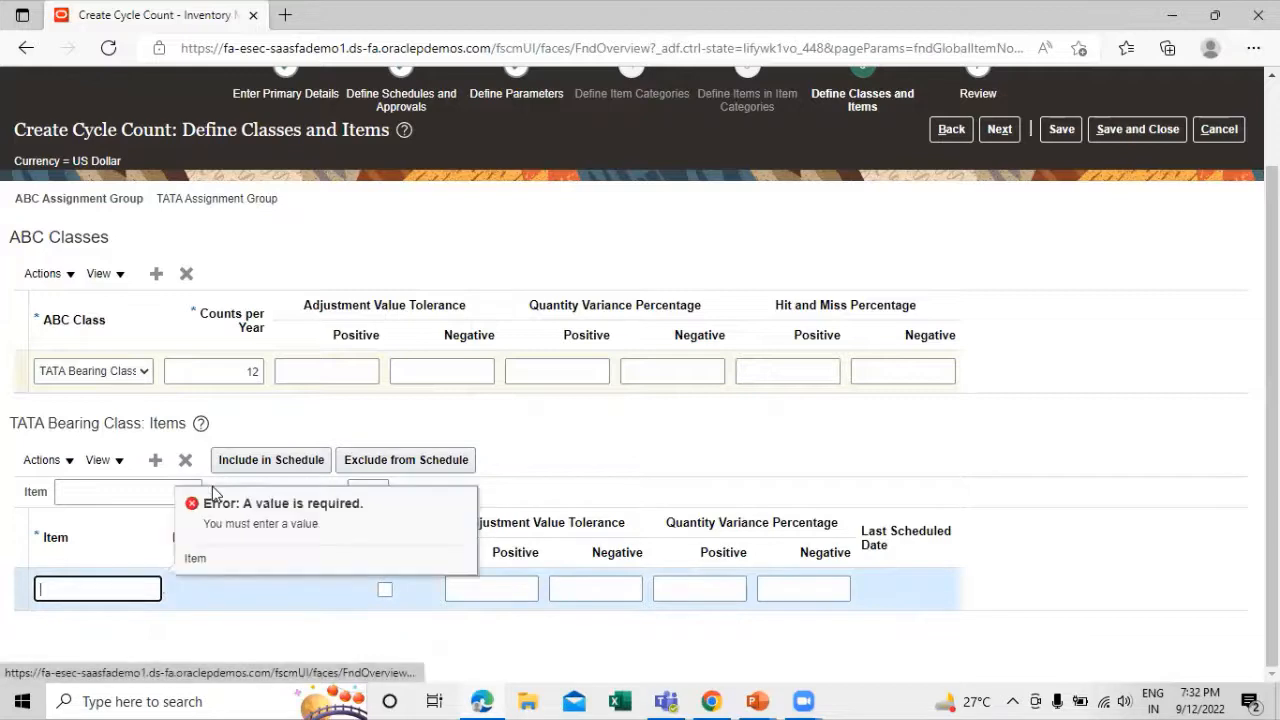
click(14, 591)
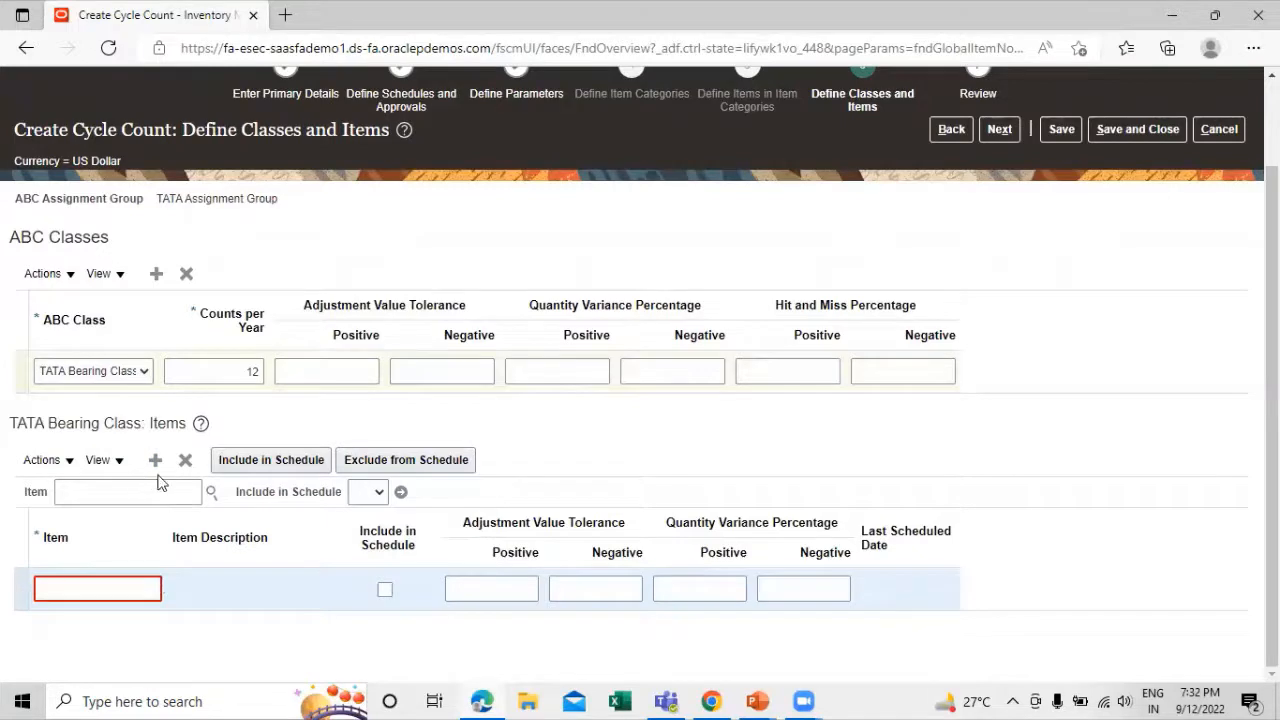
click(185, 460)
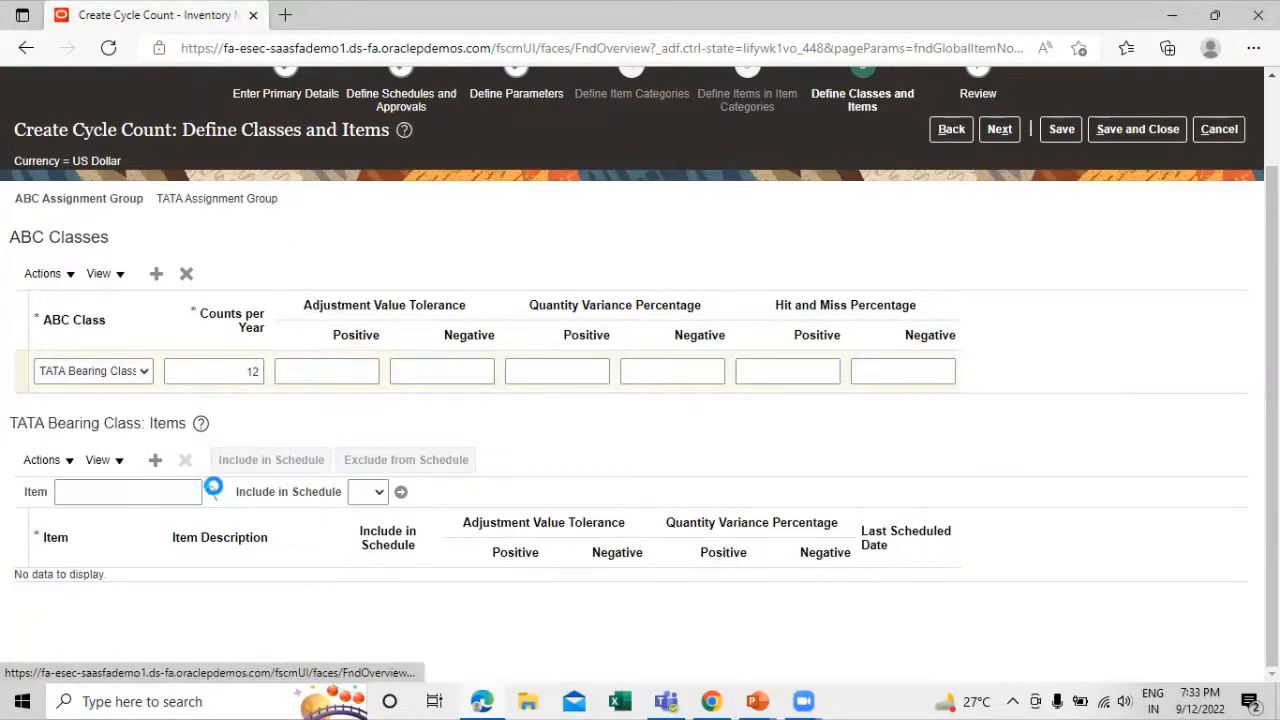
Search the items for "tata" and choose TATA1001 as the item filter for TATA Bearing Class
click(213, 490)
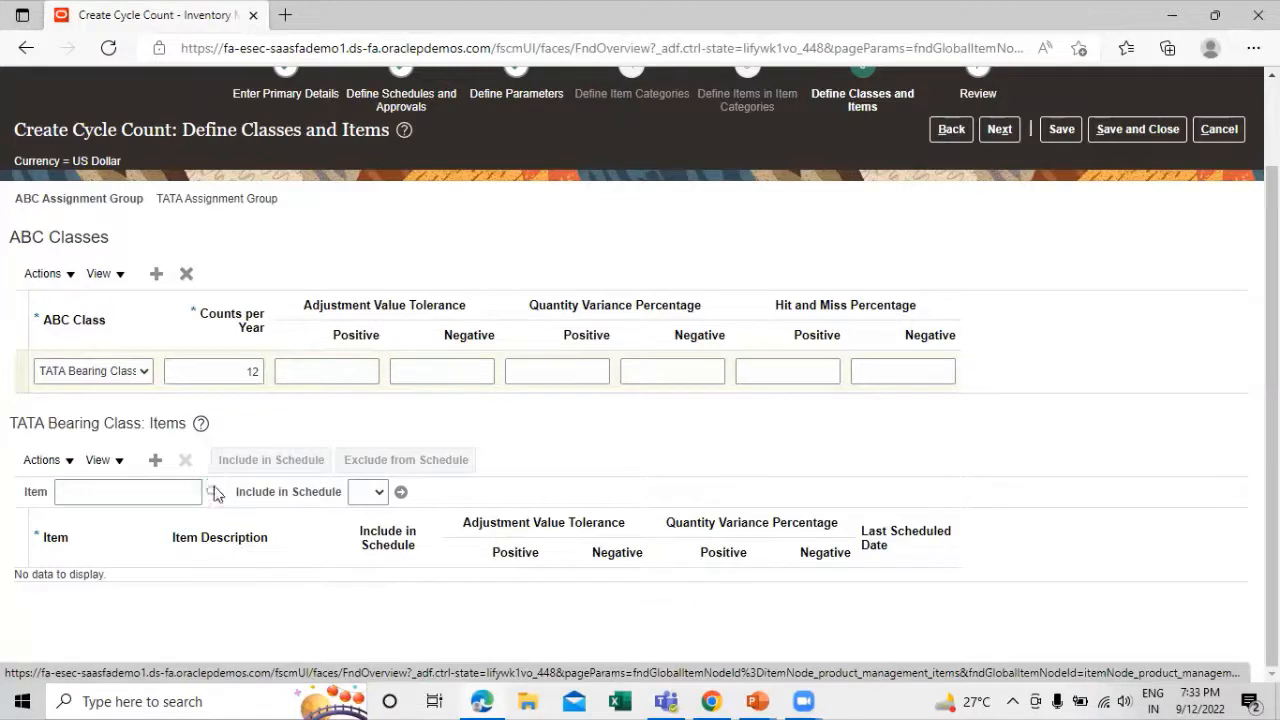
click(407, 288)
text(ta)
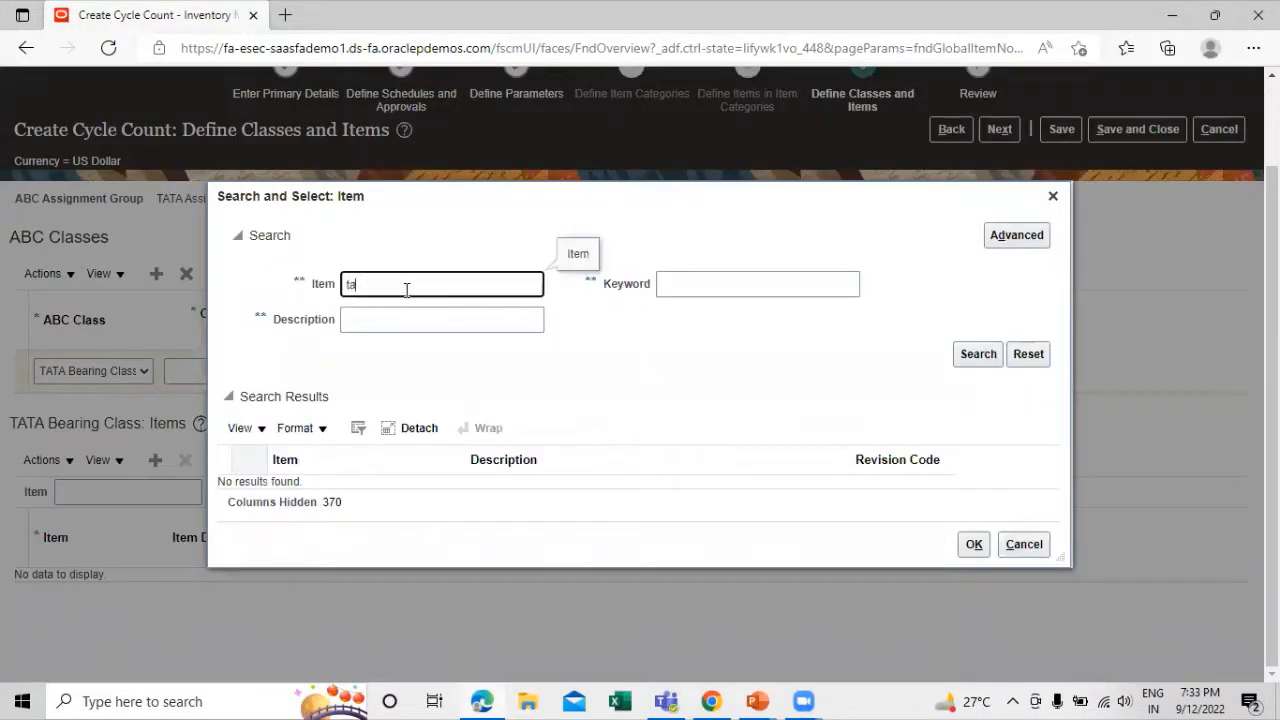
text(ta)
click(976, 355)
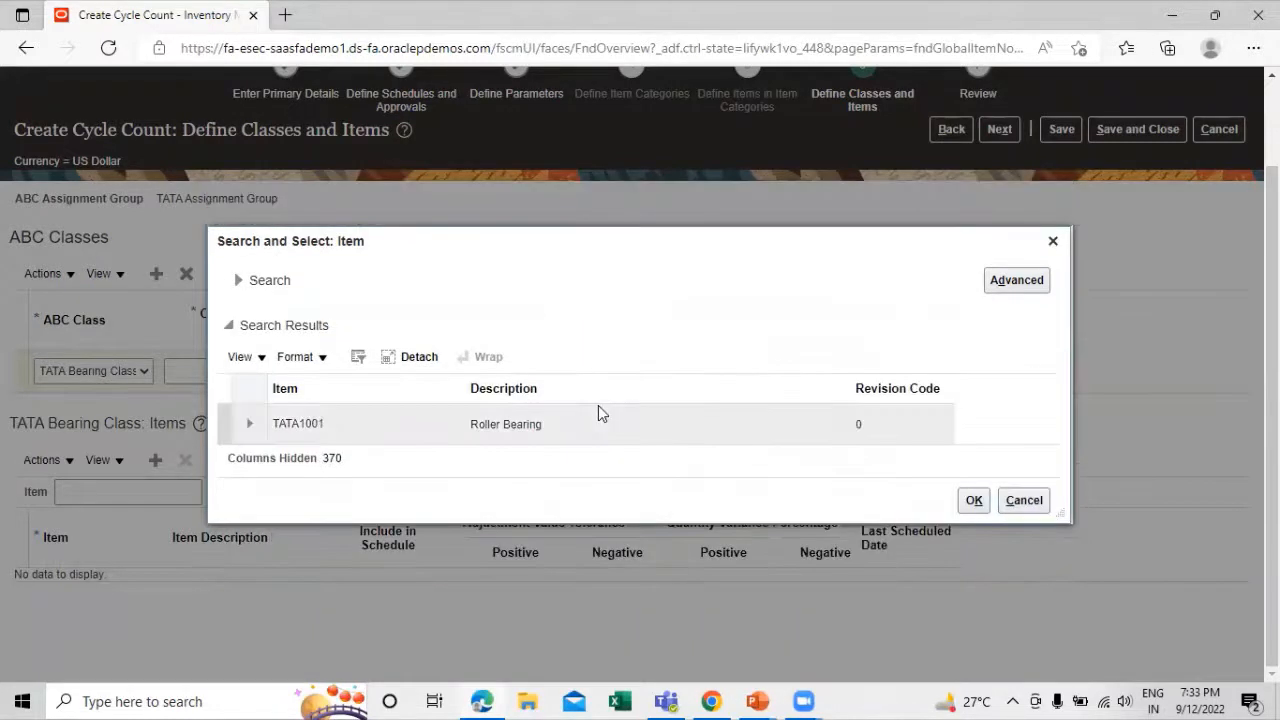
click(414, 432)
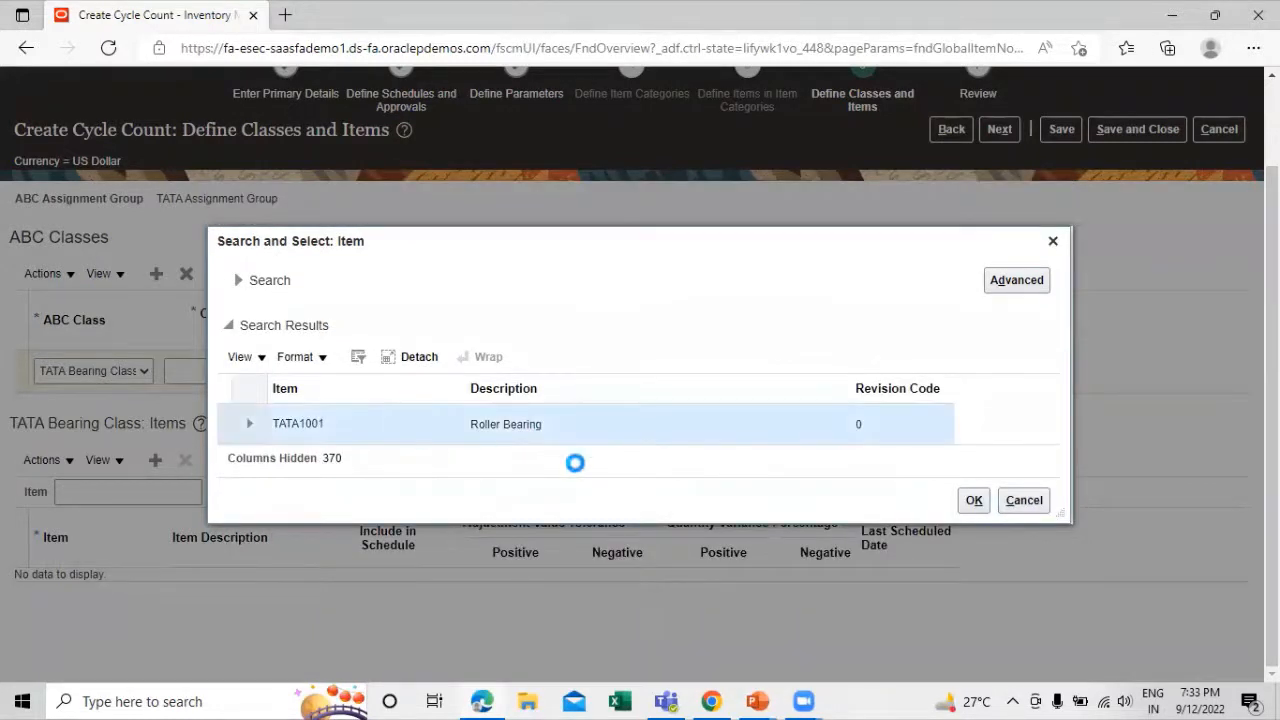
click(975, 501)
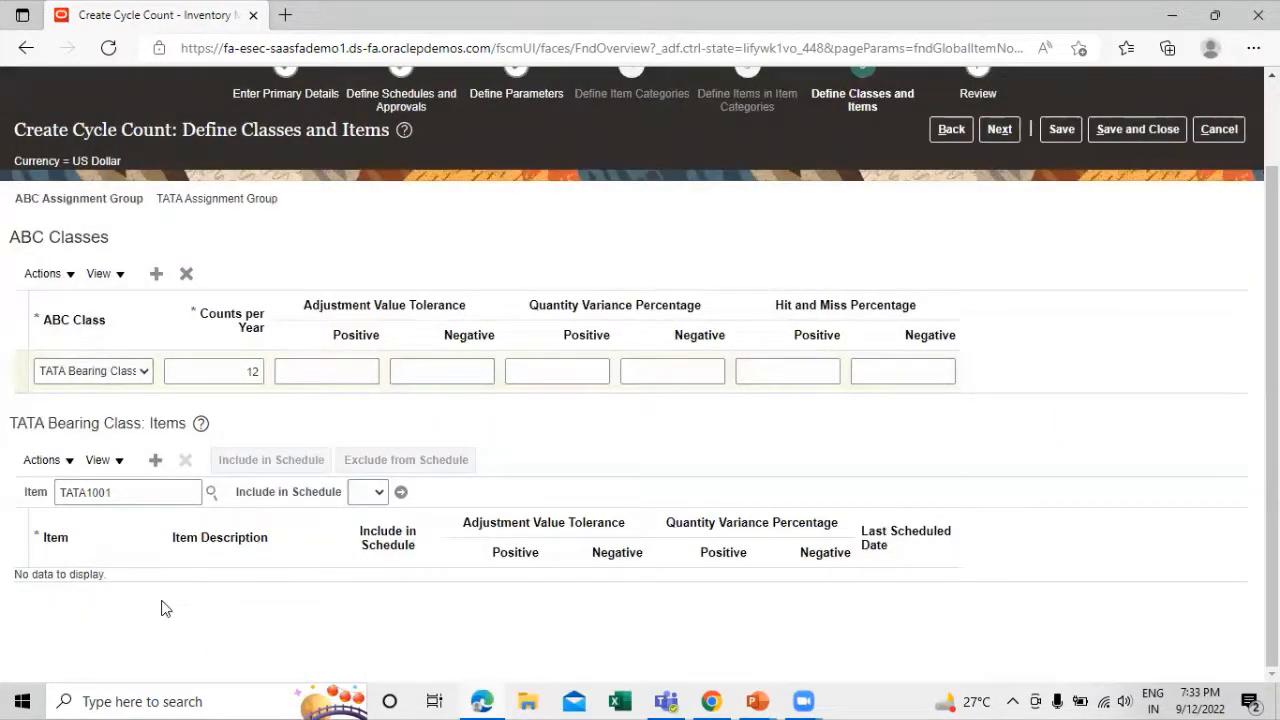
click(379, 492)
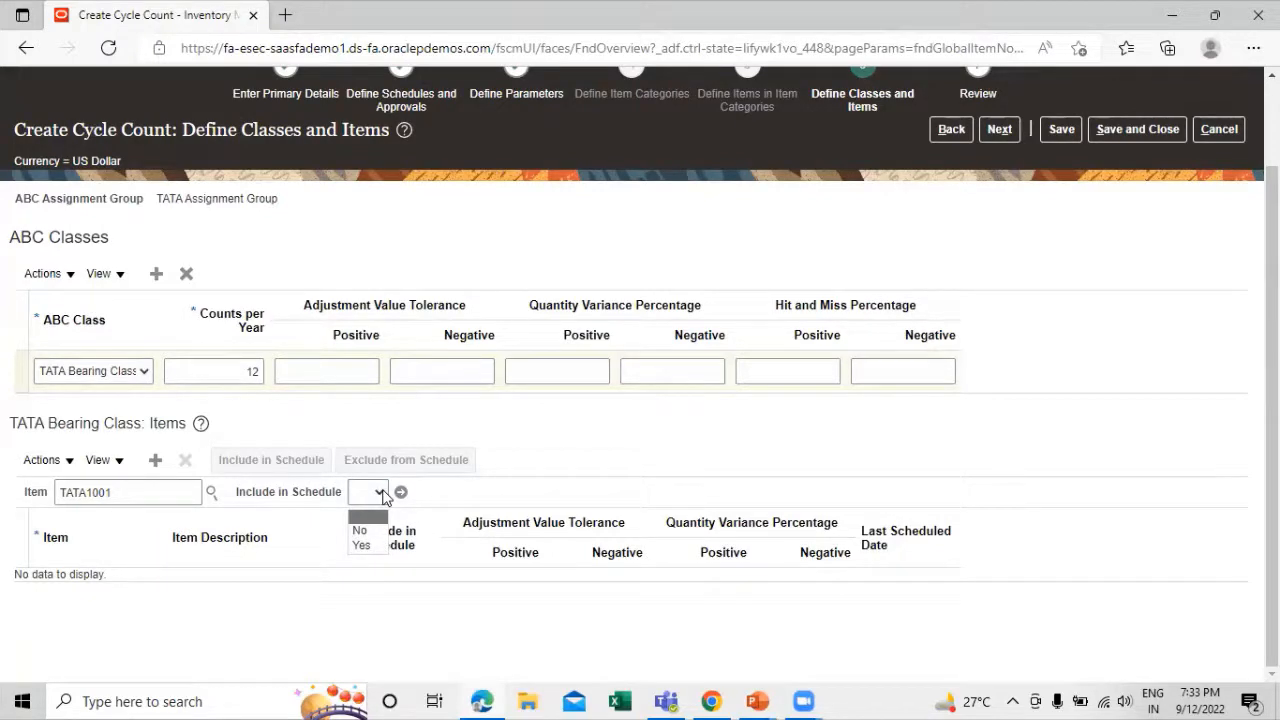
click(340, 593)
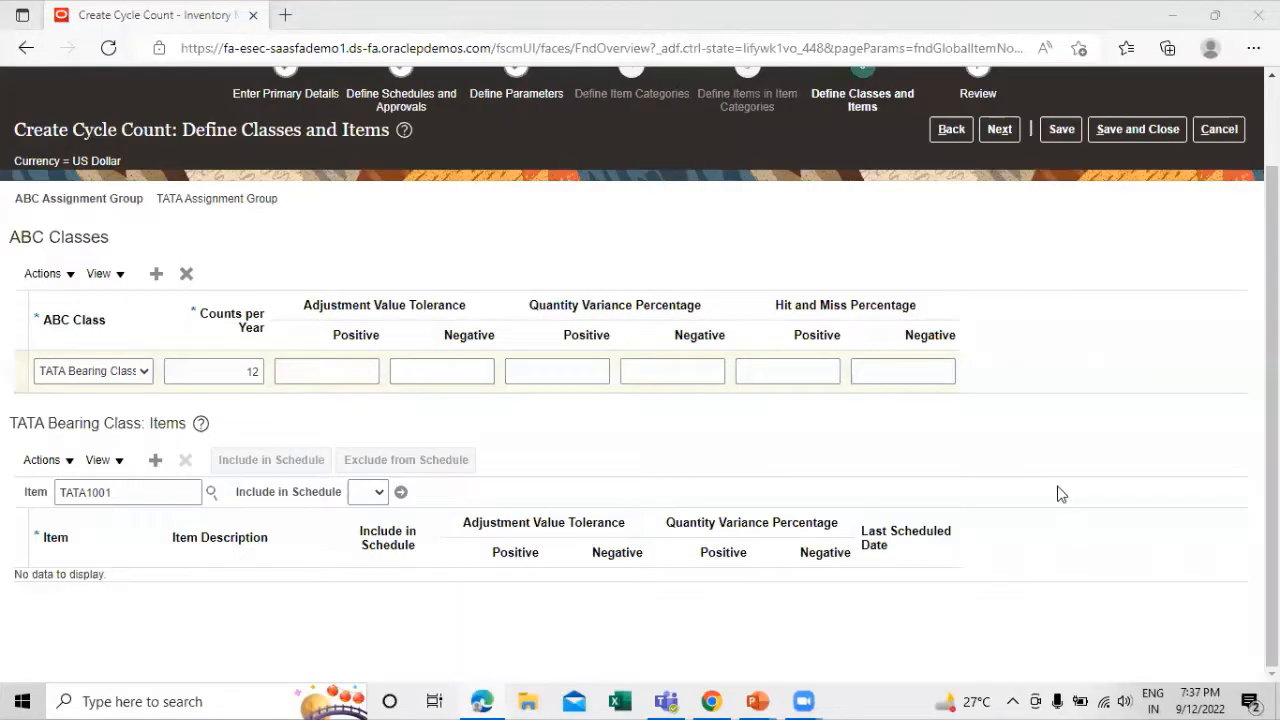
click(1047, 525)
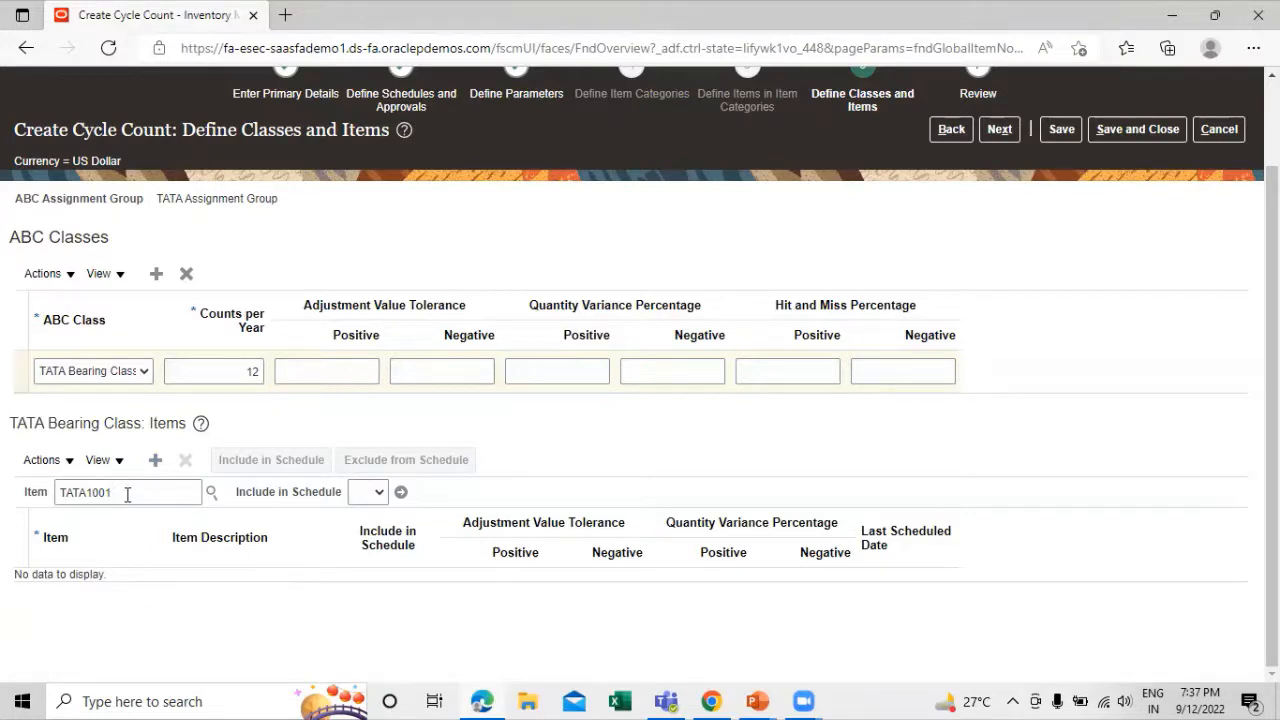
Add item TATA1001 to the items of TATA Bearing Class, reusing the item number from the filter
drag(133, 494, 36, 492)
key(ctrl+c)
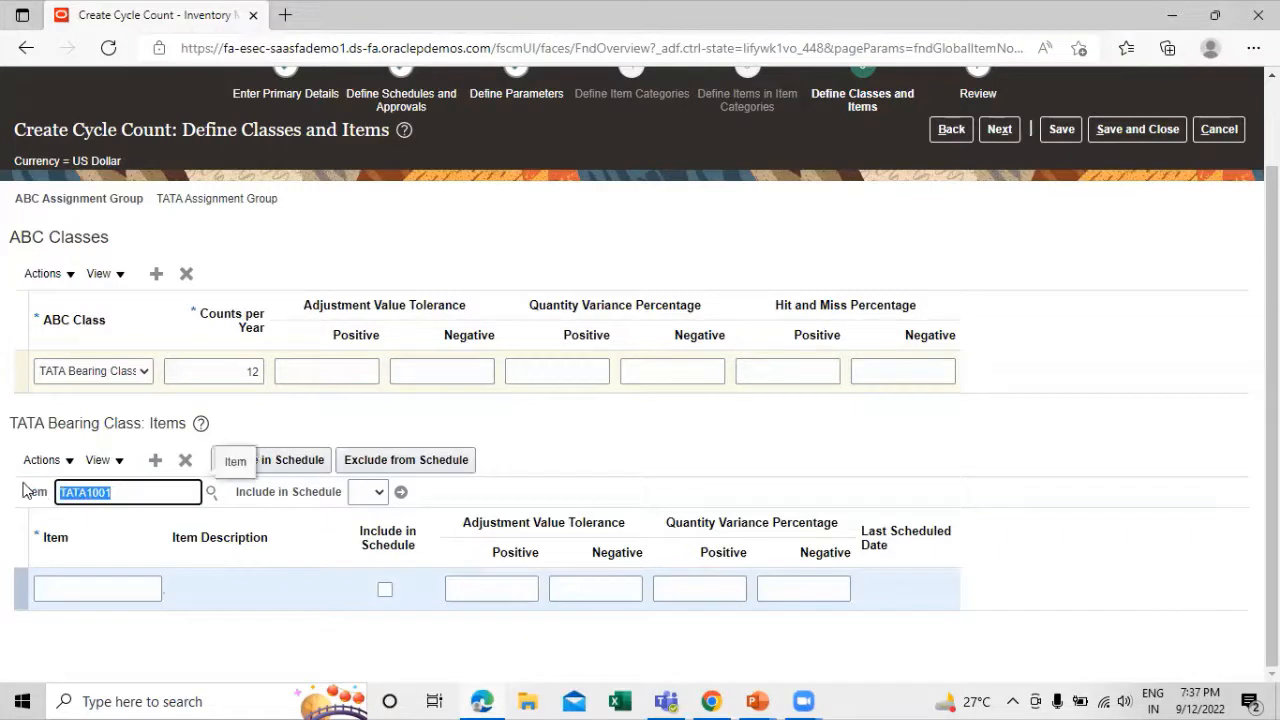
click(79, 585)
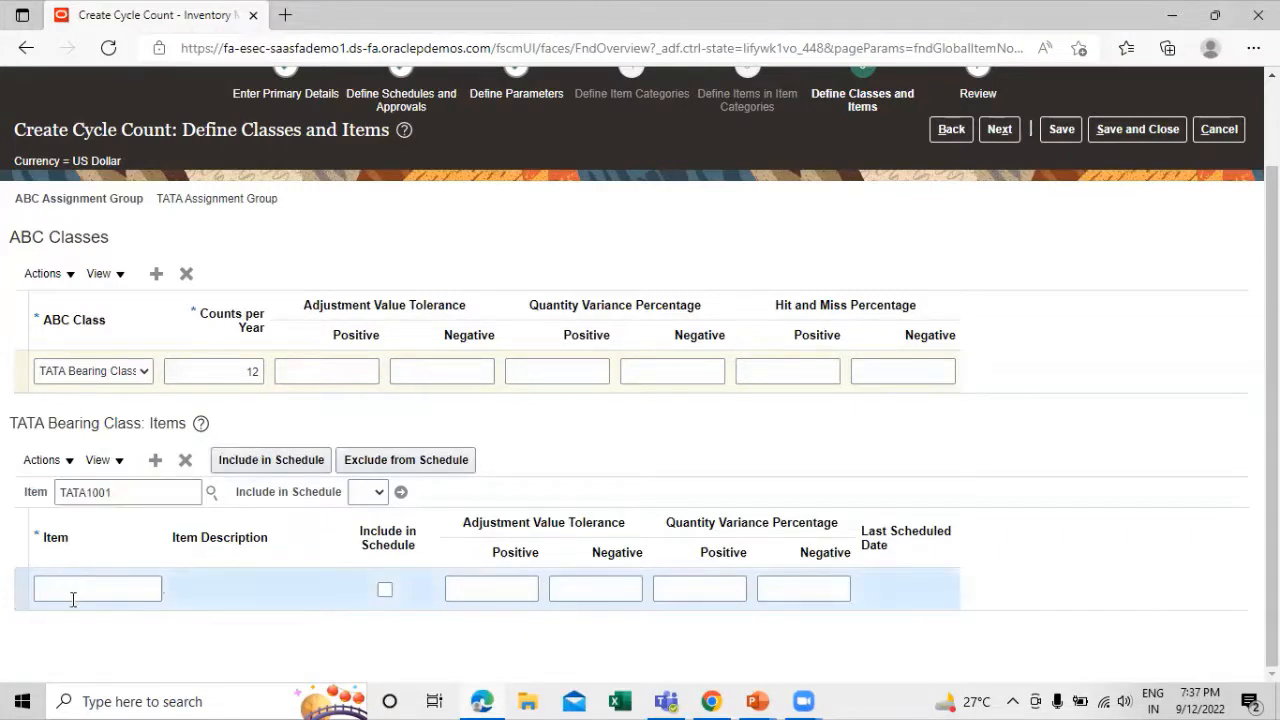
key(ctrl+v)
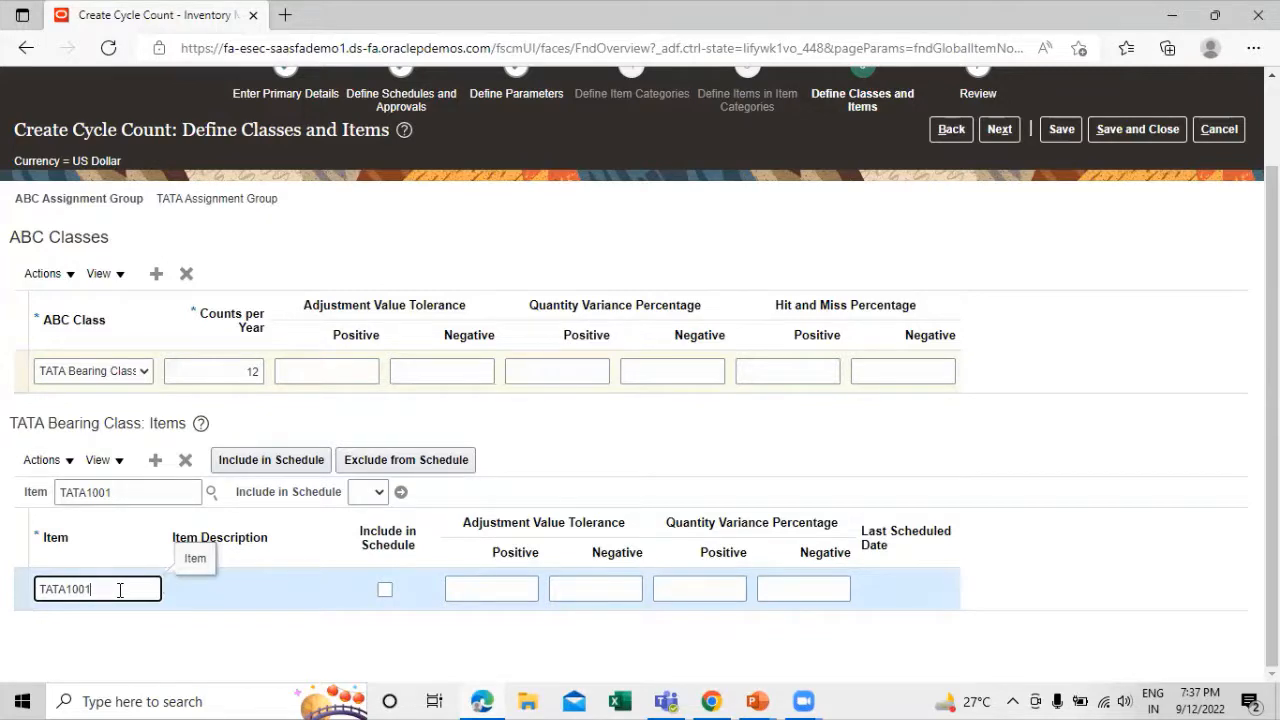
key(Tab)
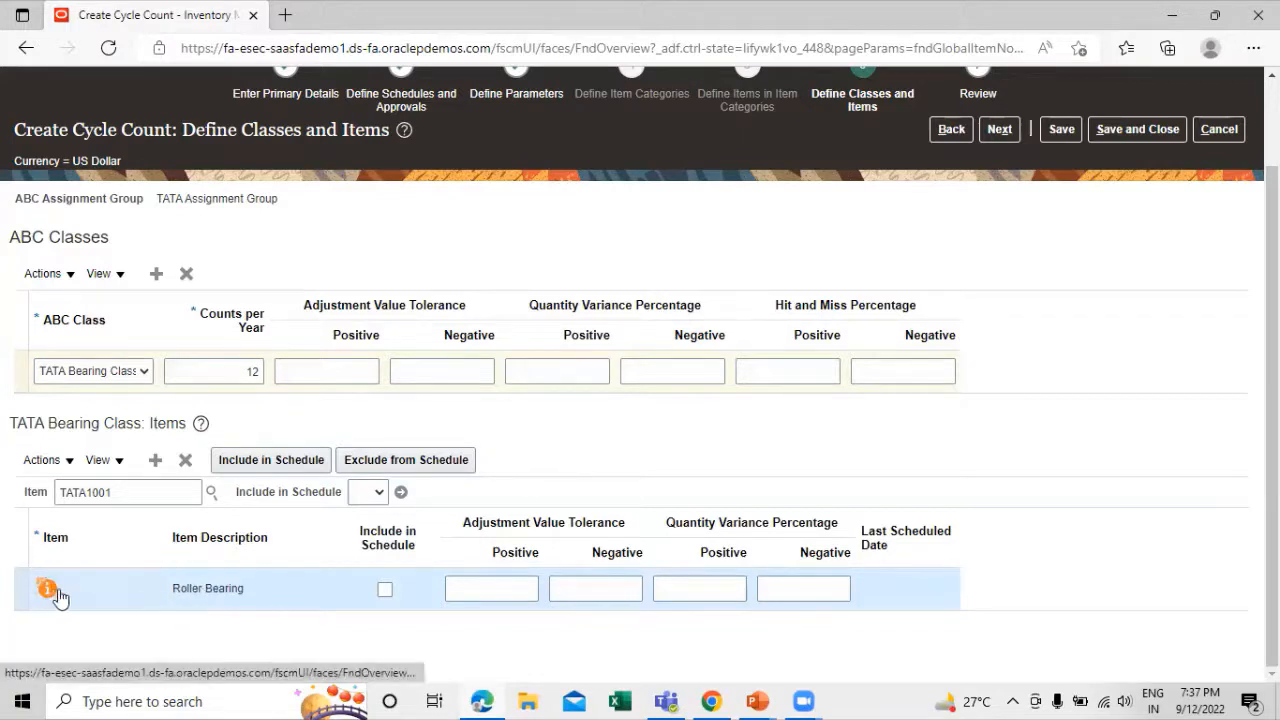
Include the Roller Bearing item in the schedule, then save the cycle count and return to the Inventory Management overview
click(268, 463)
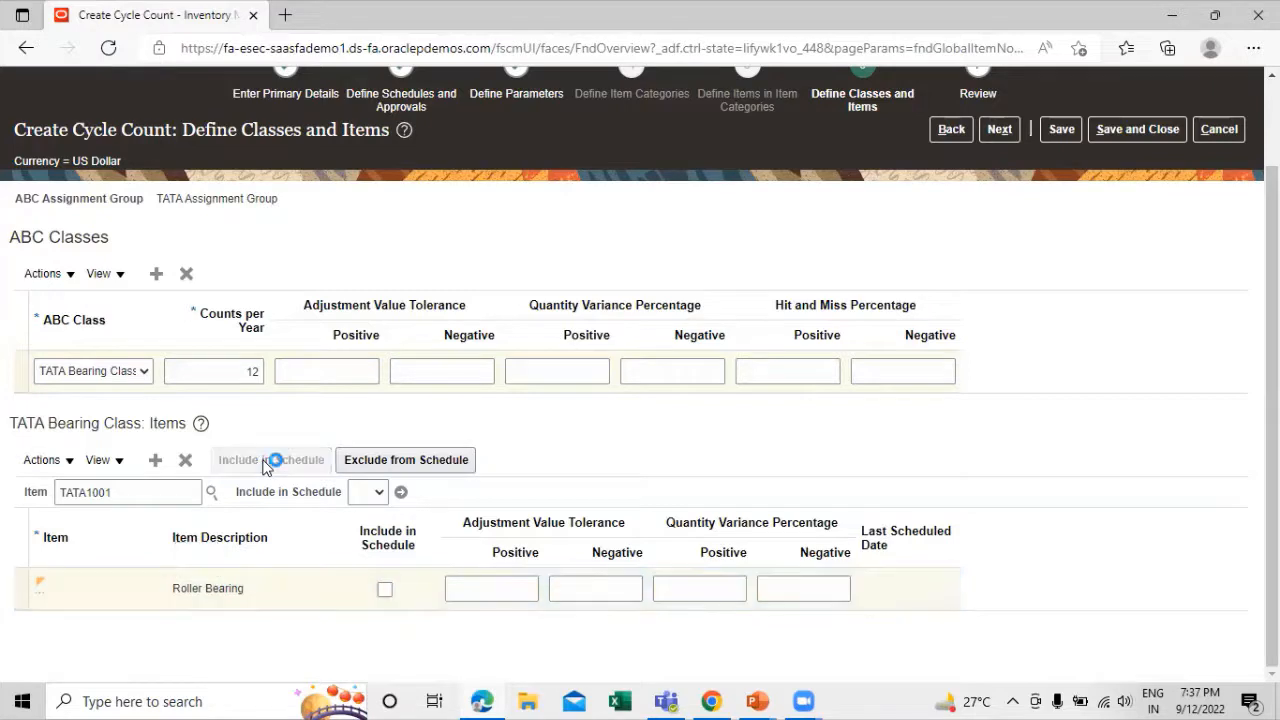
click(385, 590)
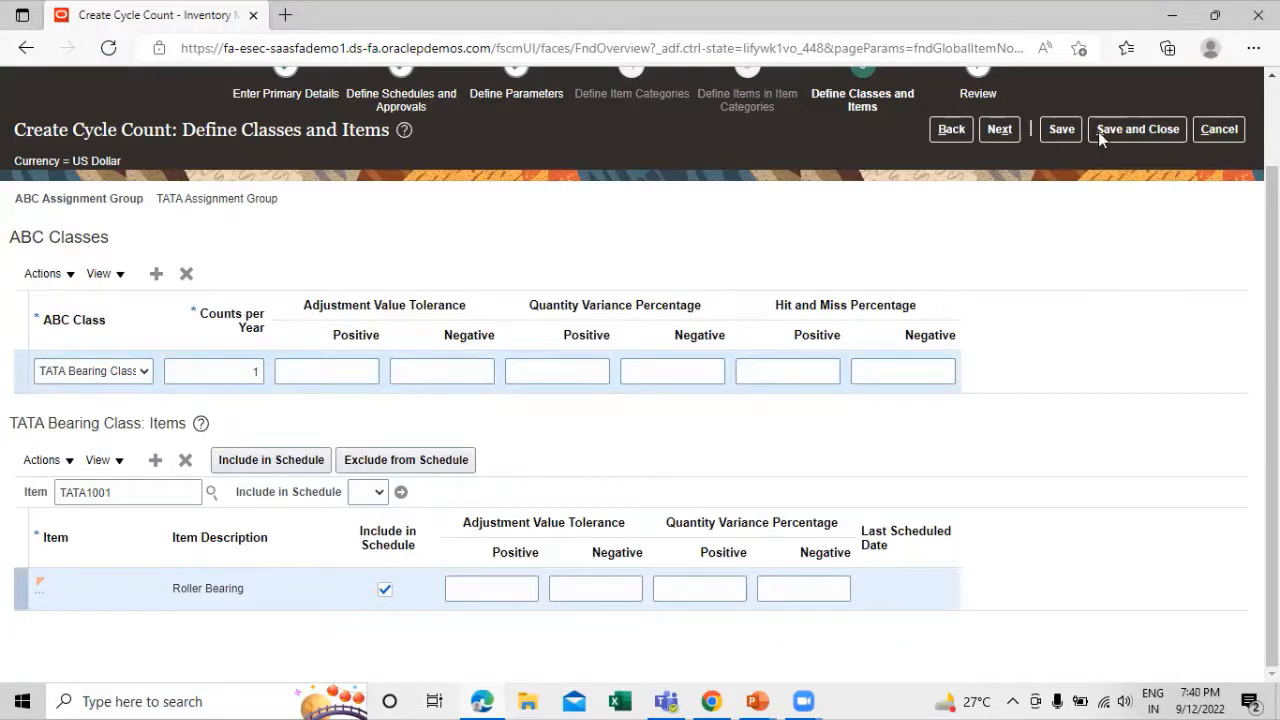
click(1130, 128)
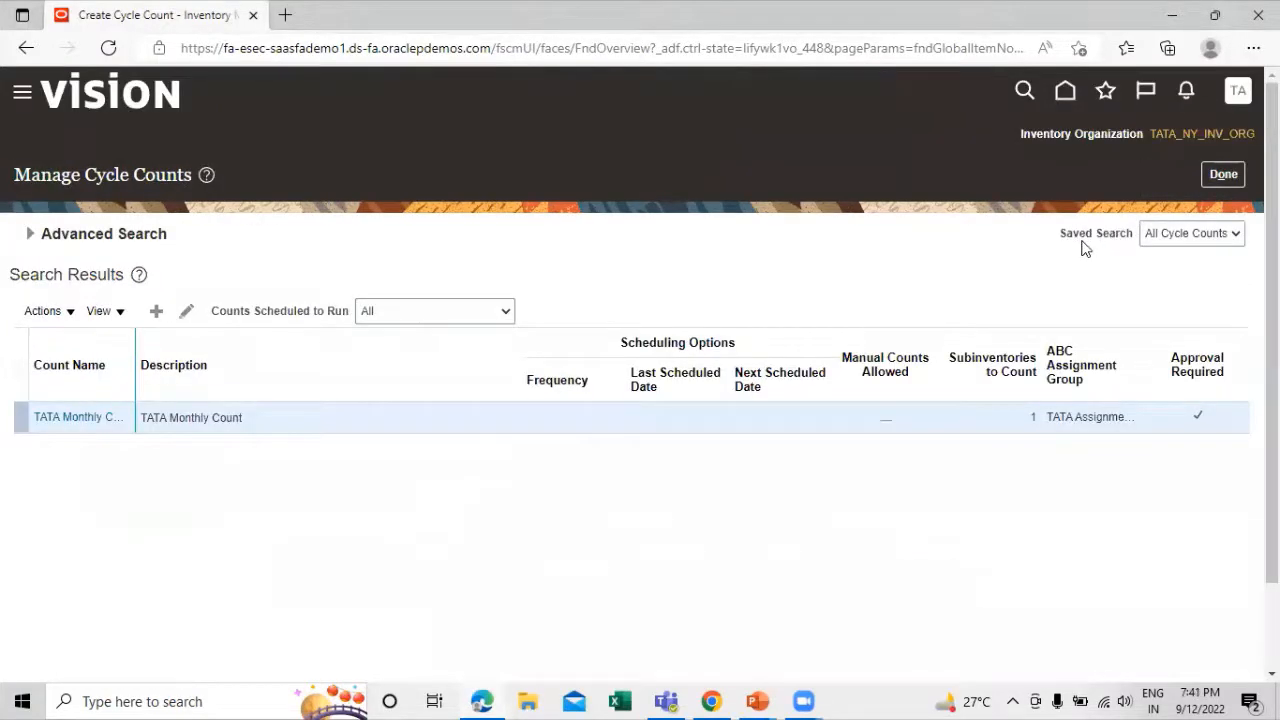
click(1222, 175)
Switch to the presentation to review the Cycle Counting Process stages and return to the inventory application
key(alt+Tab)
key(alt+Tab)
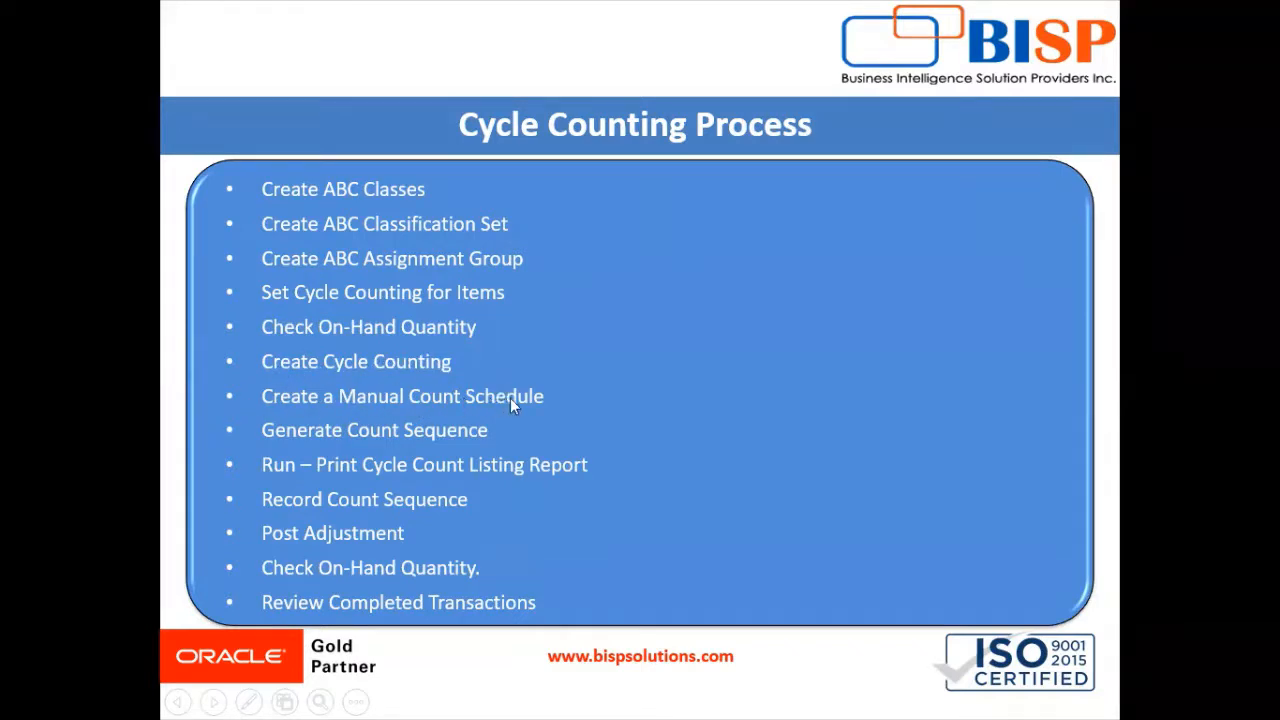
key(alt+Tab)
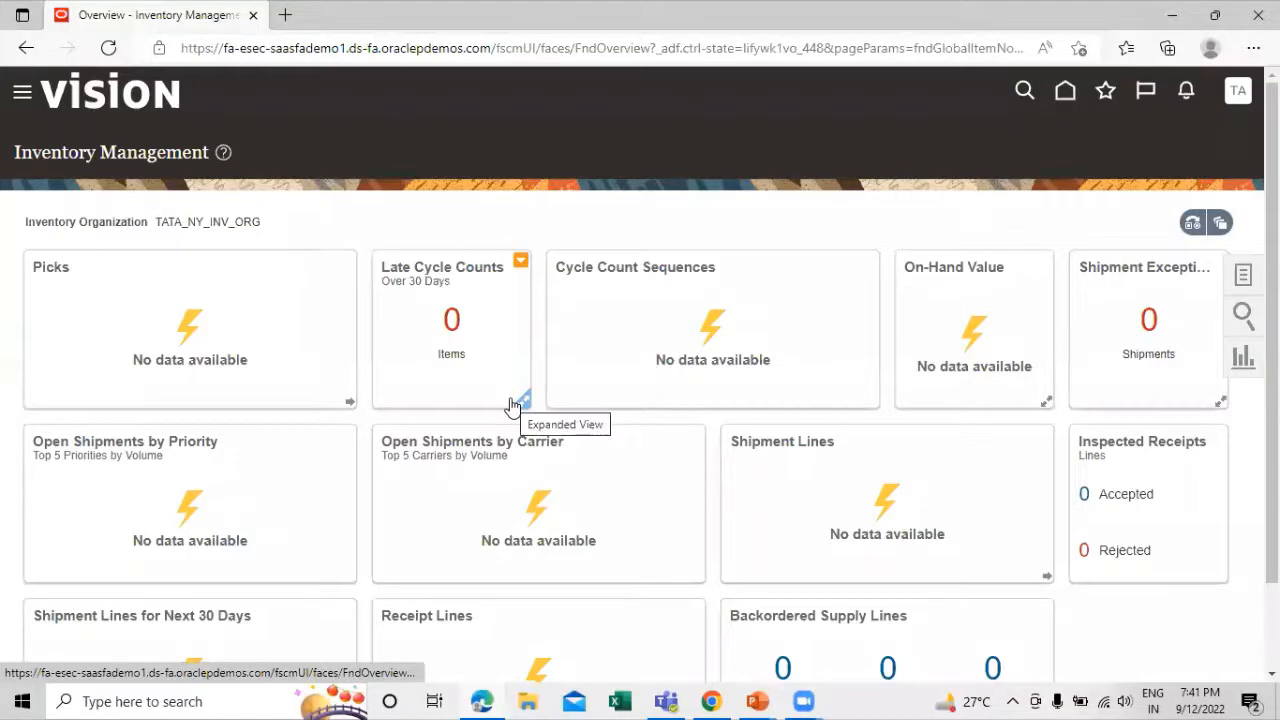
Open the manual count schedules of the TATA Monthly Count cycle count
click(1245, 279)
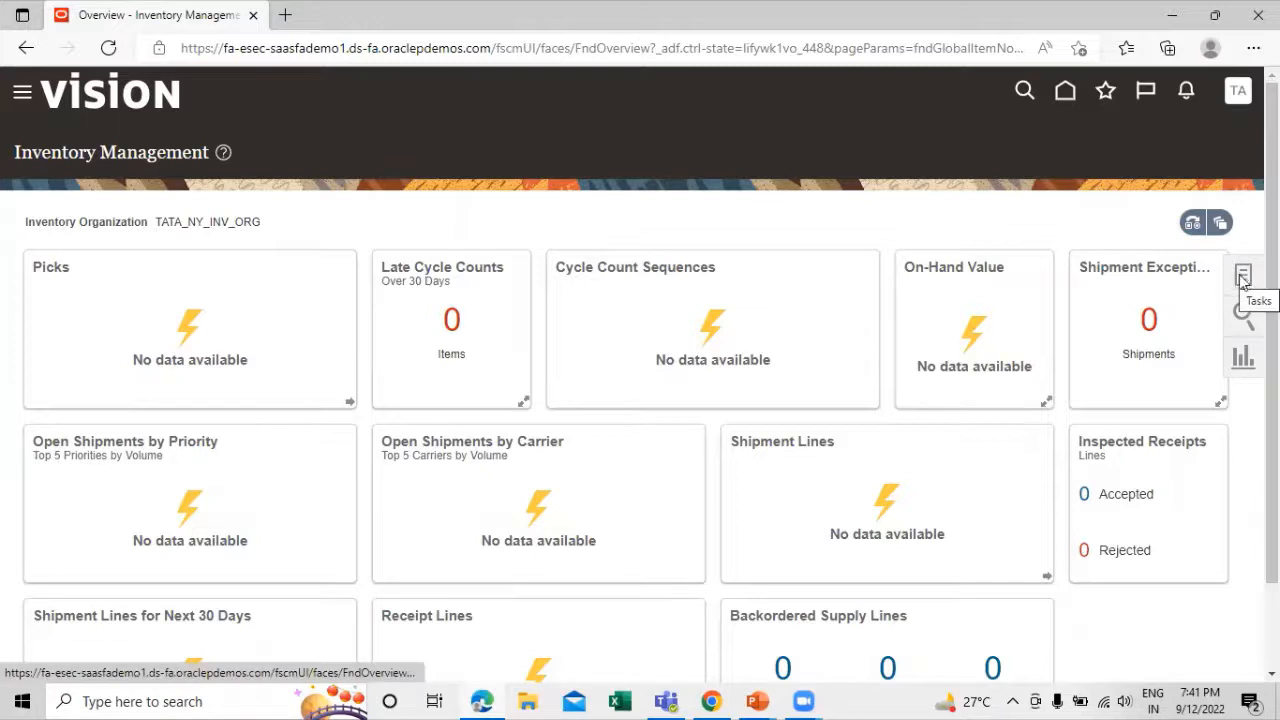
click(1245, 283)
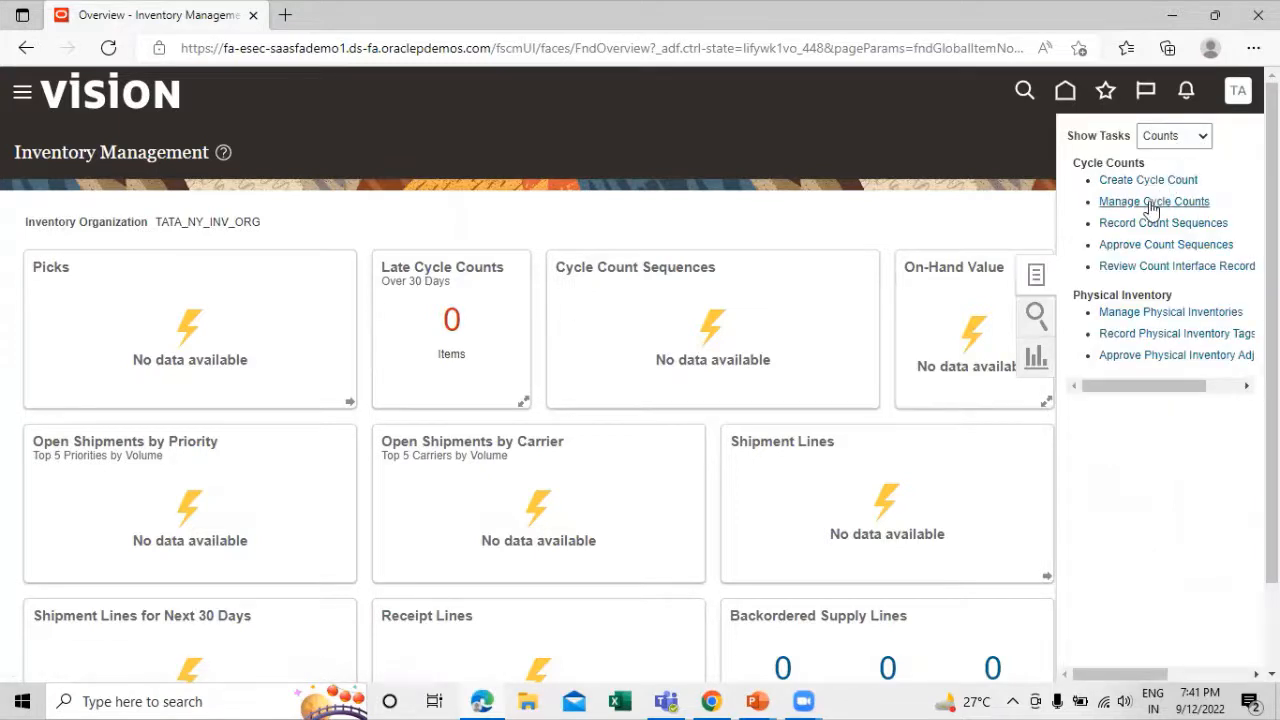
click(1152, 203)
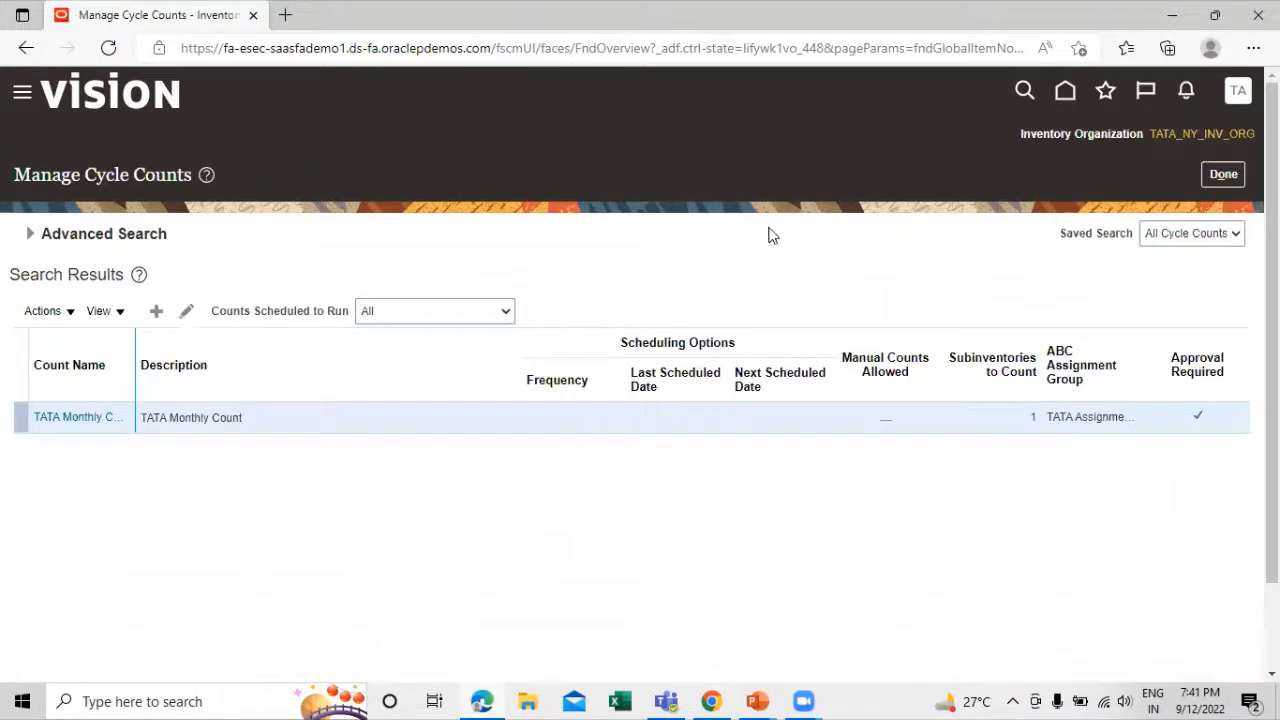
click(64, 419)
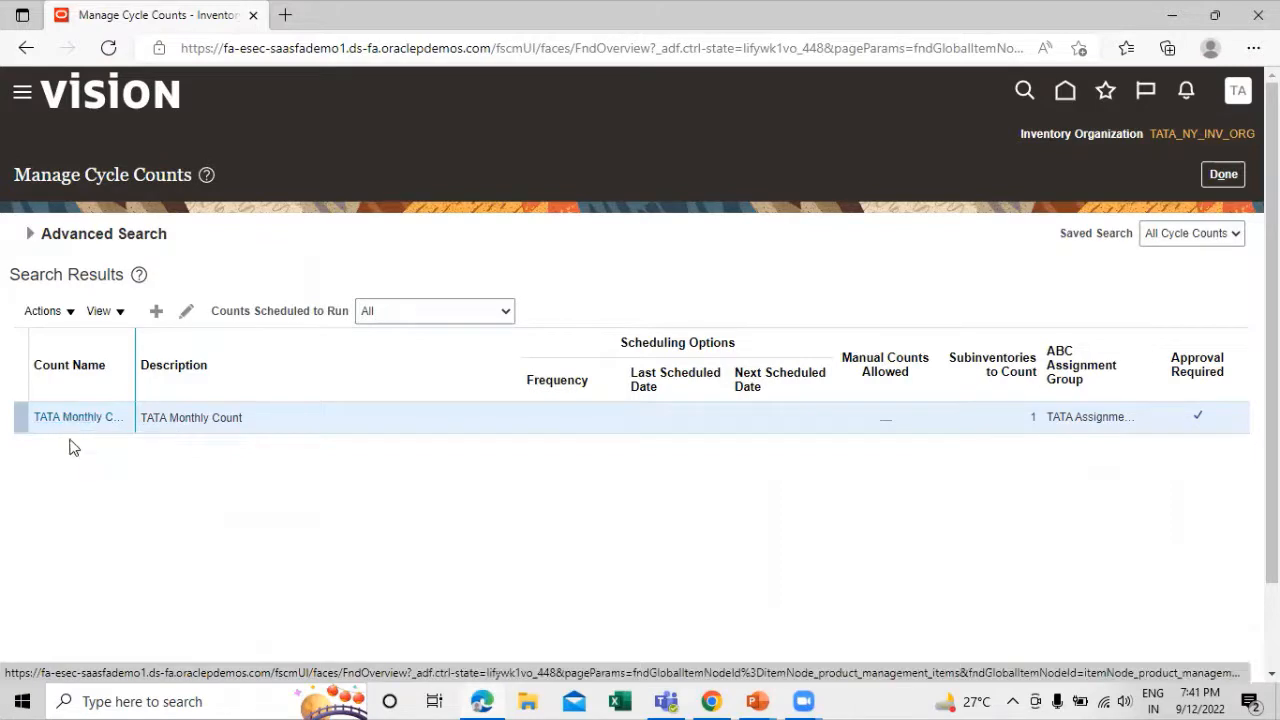
click(57, 316)
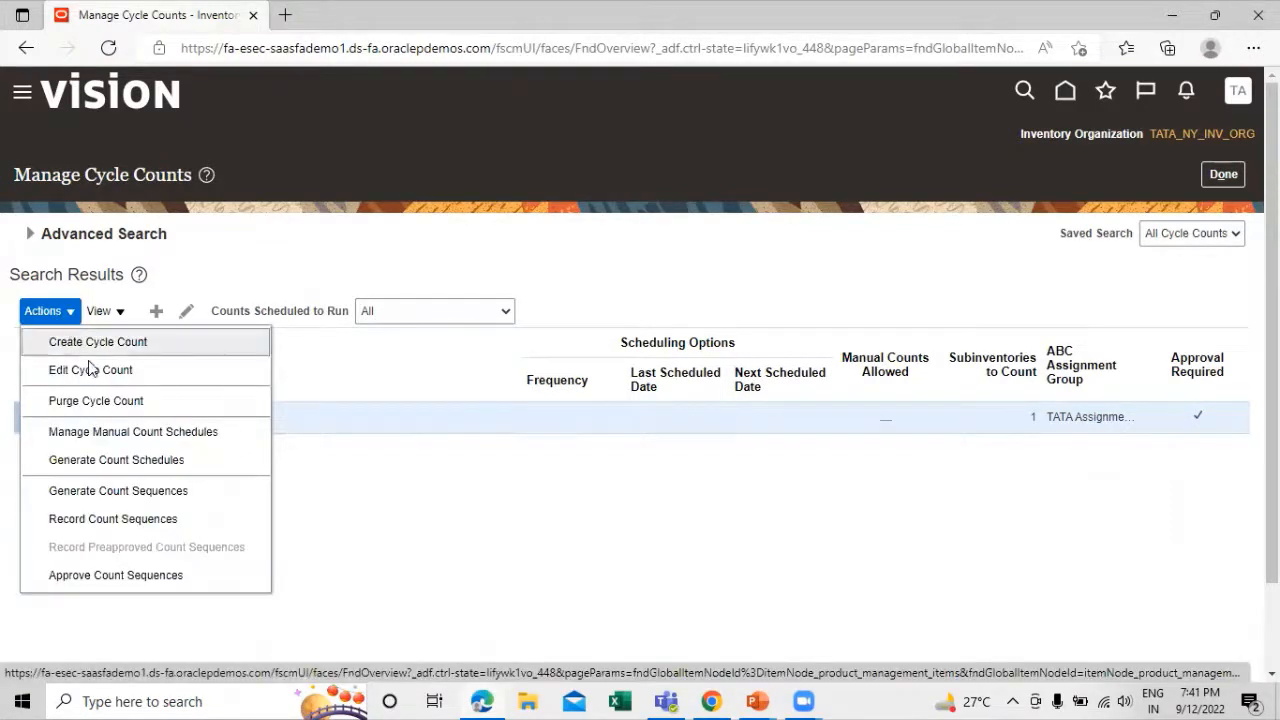
click(75, 434)
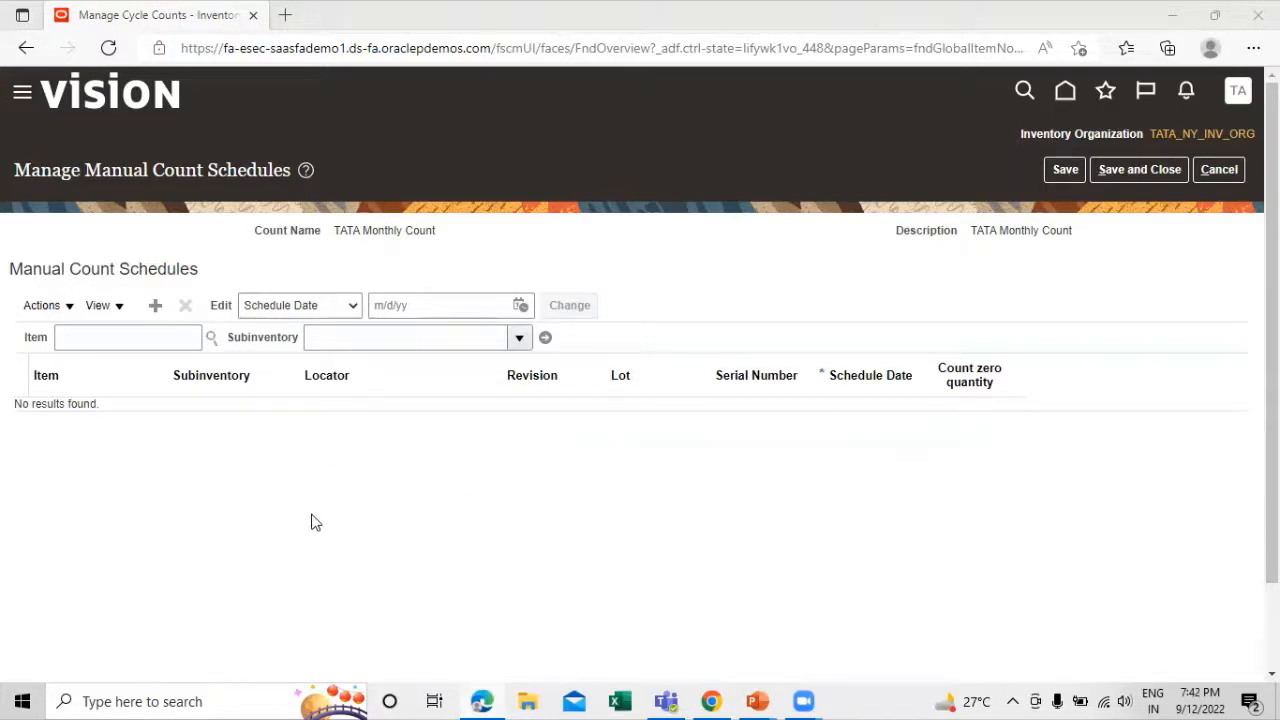
Add a manual count schedule for item TATA1001 in subinventory TATA_SUB_1 and save it
click(155, 310)
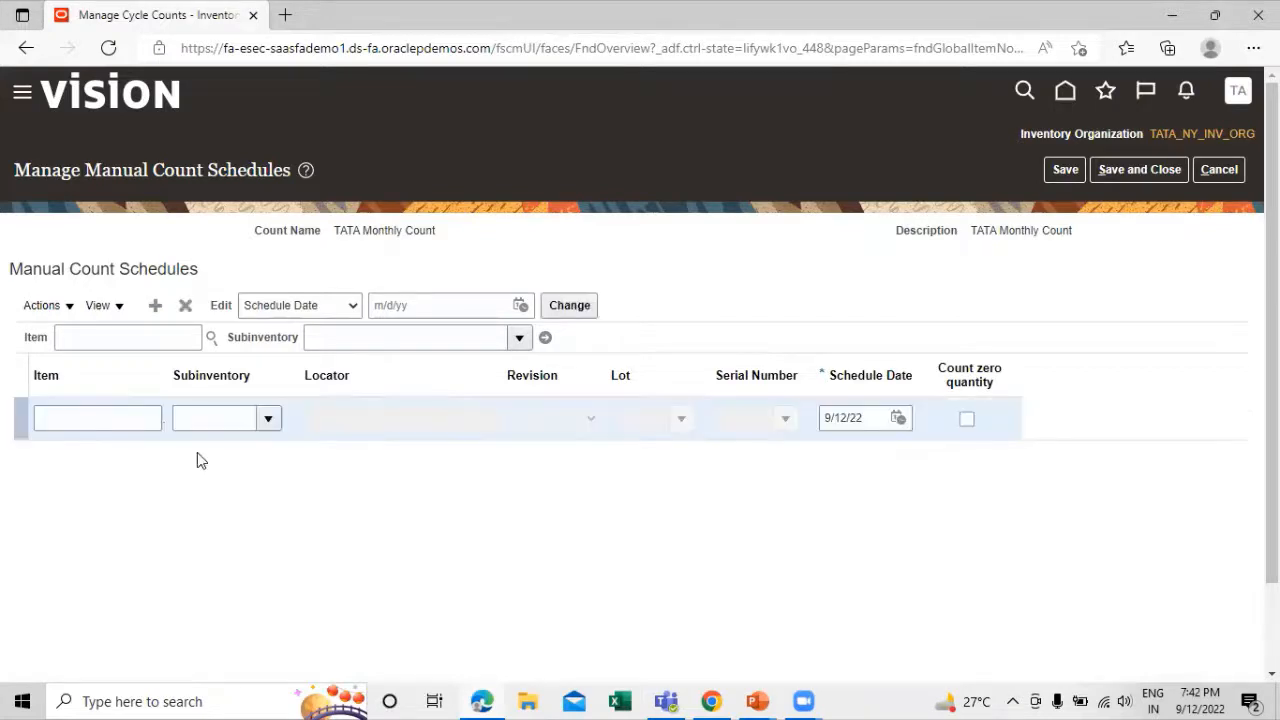
click(84, 419)
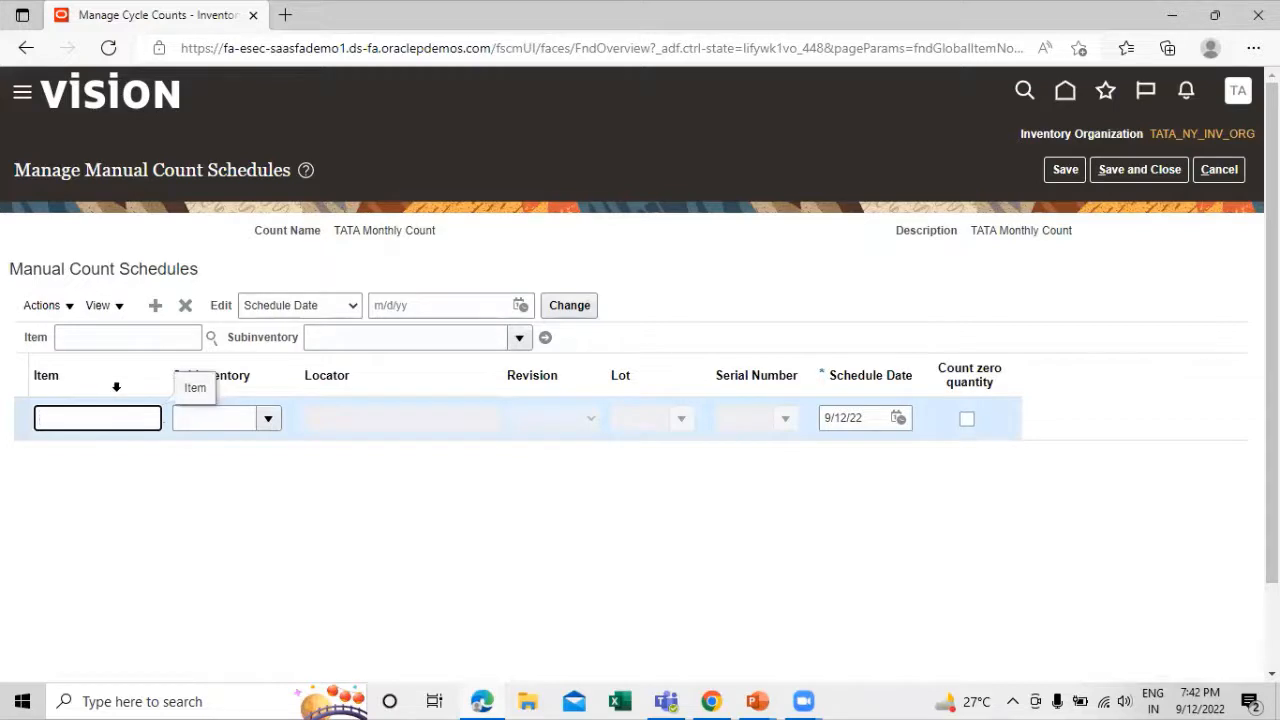
text(TATA1001)
key(Tab)
click(137, 400)
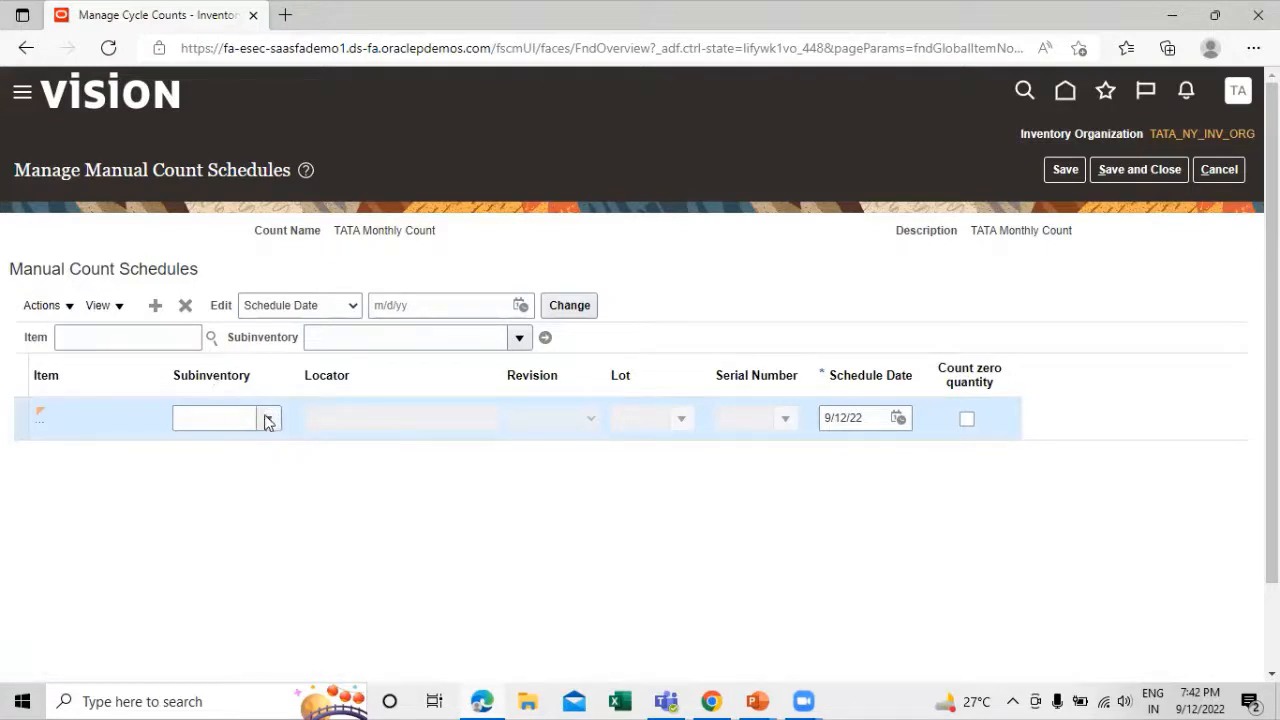
click(268, 419)
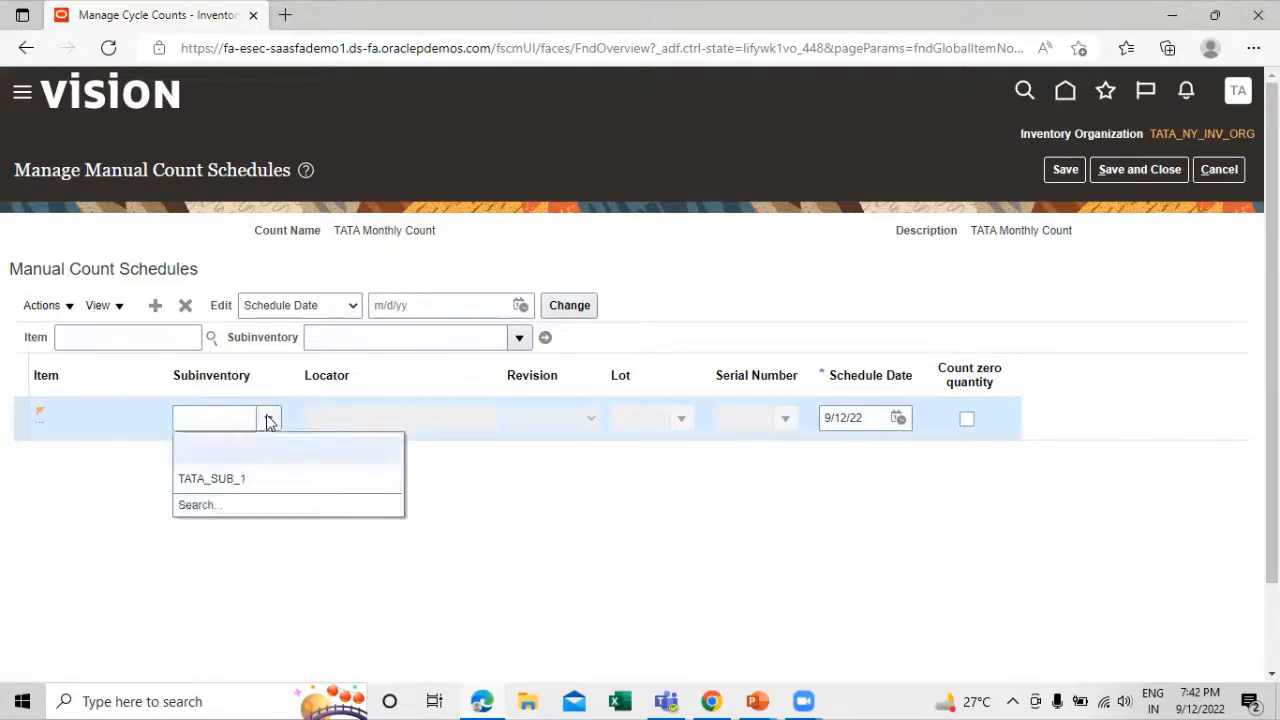
click(248, 475)
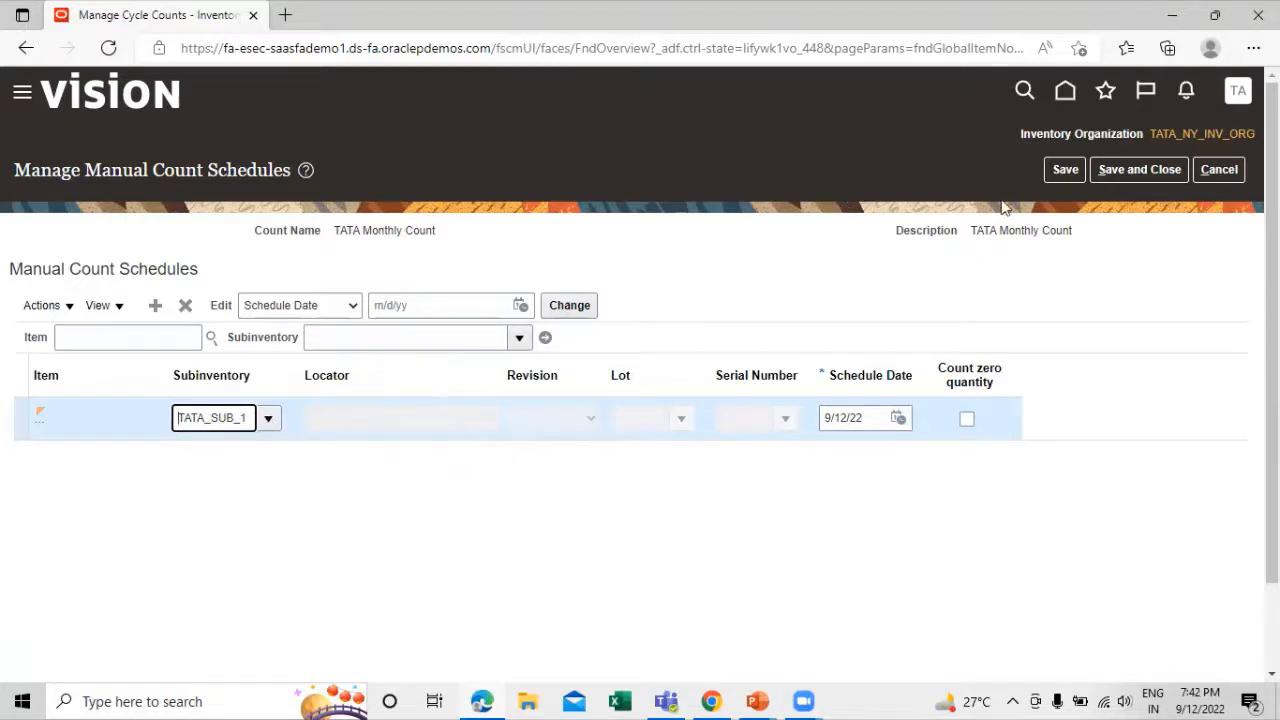
click(1119, 172)
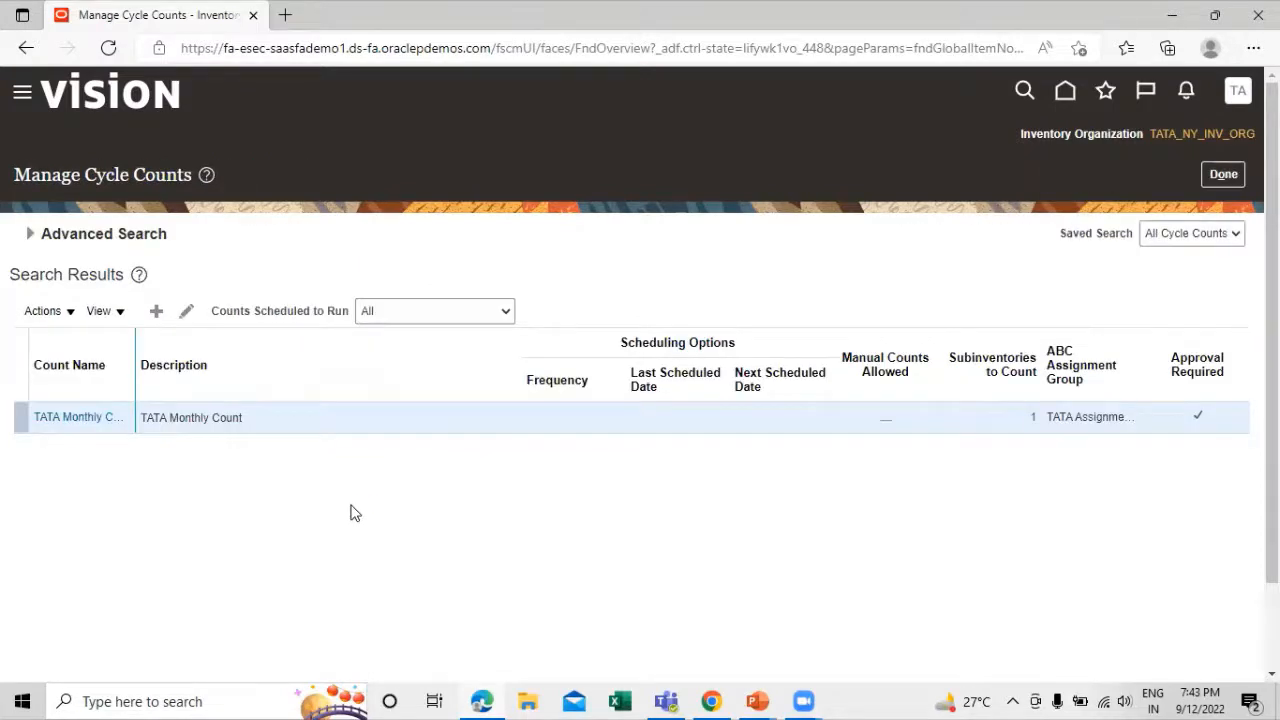
Generate the count sequences for TATA Monthly Count and return to the Inventory Management overview
click(70, 314)
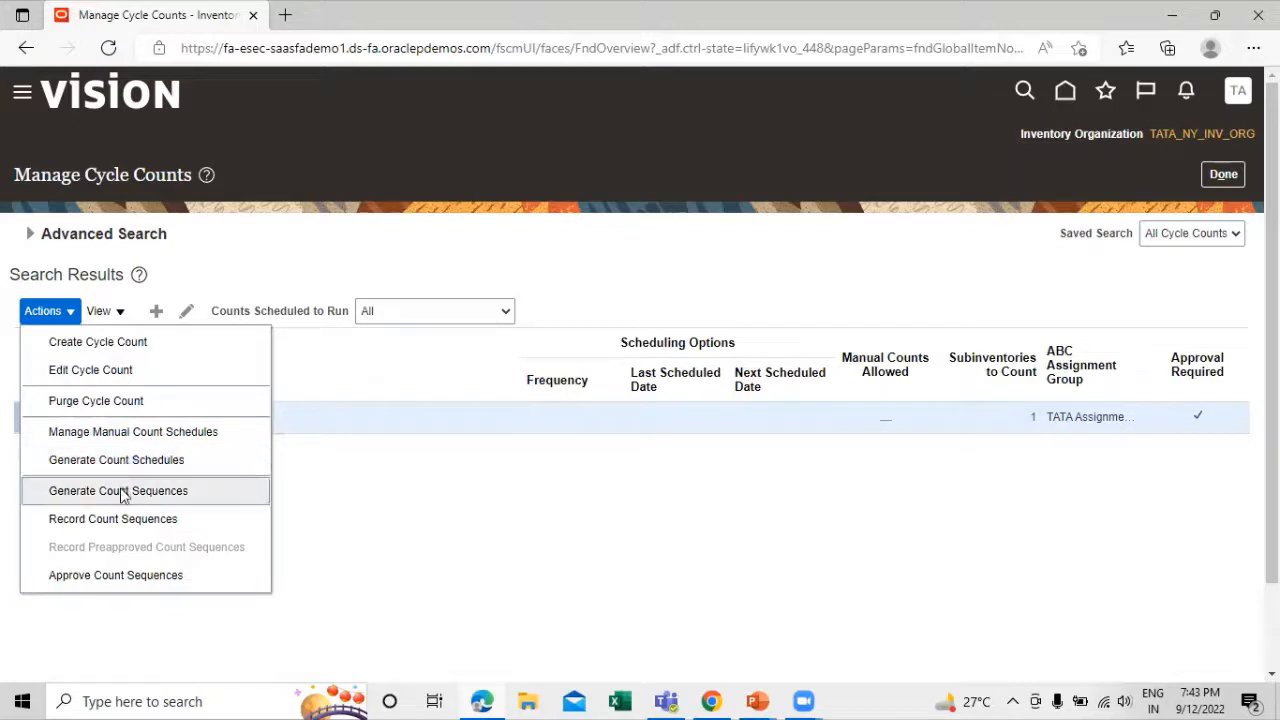
click(207, 494)
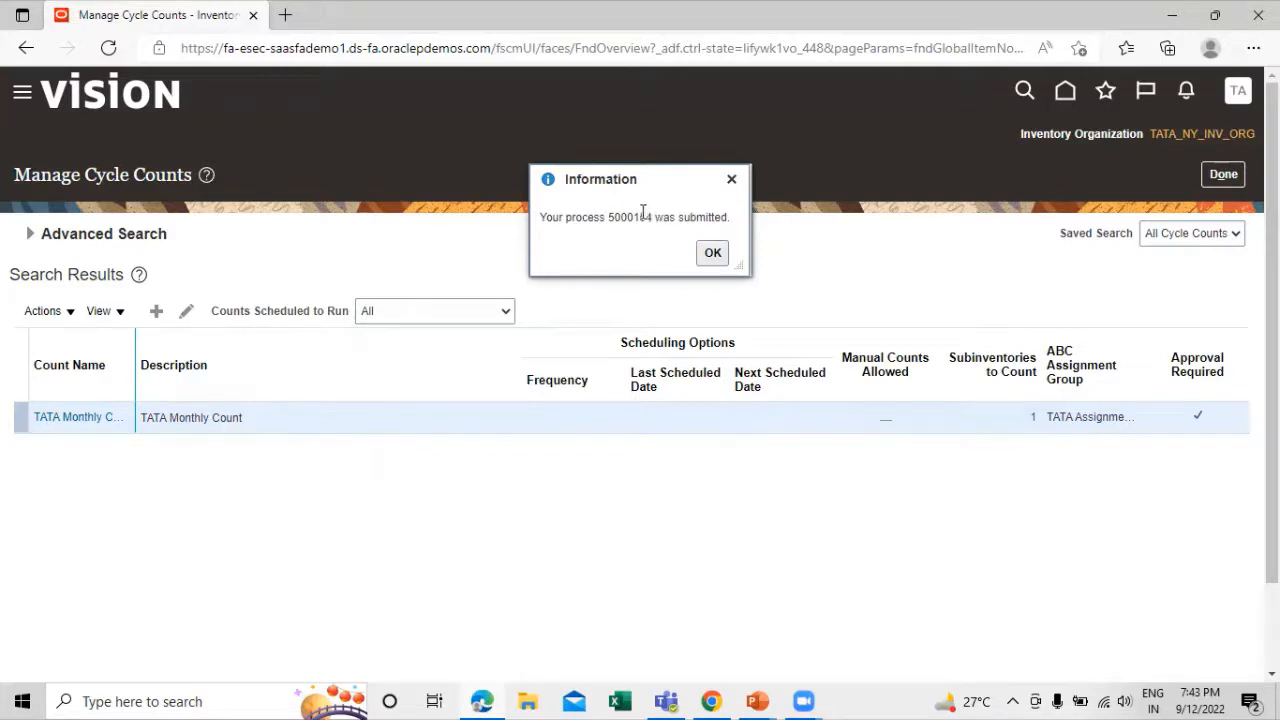
click(713, 255)
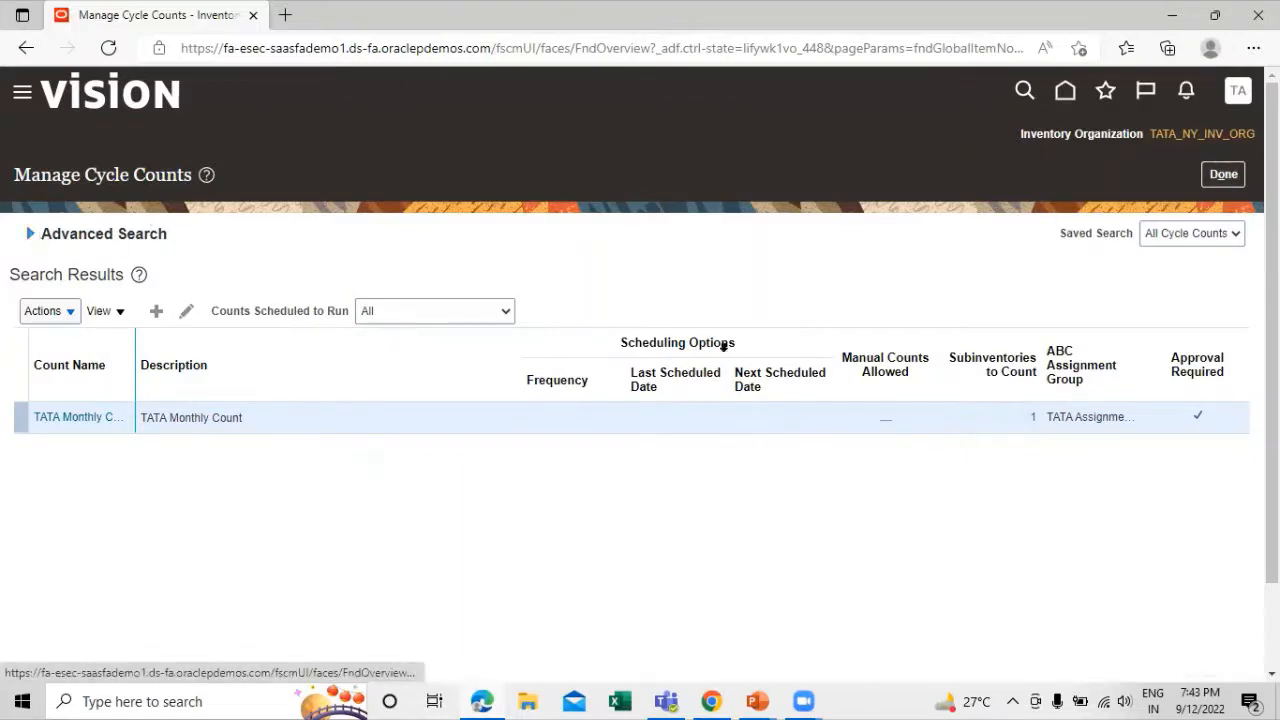
click(30, 233)
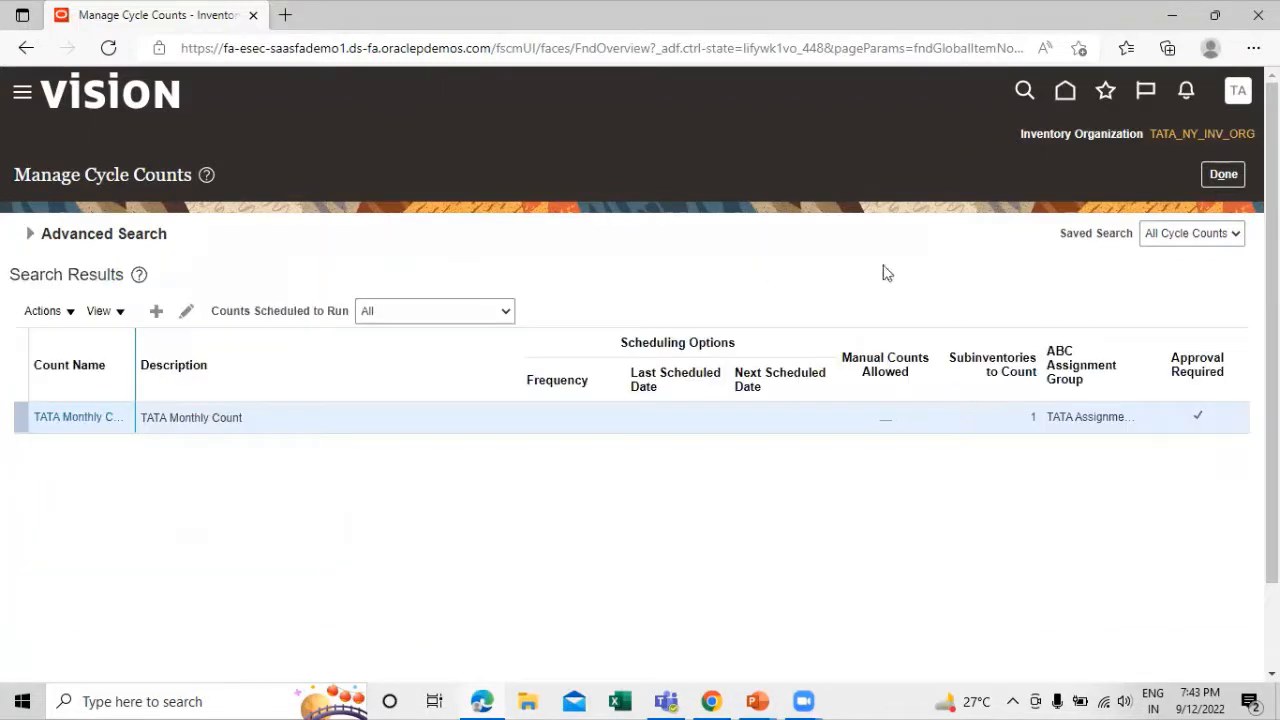
click(1224, 176)
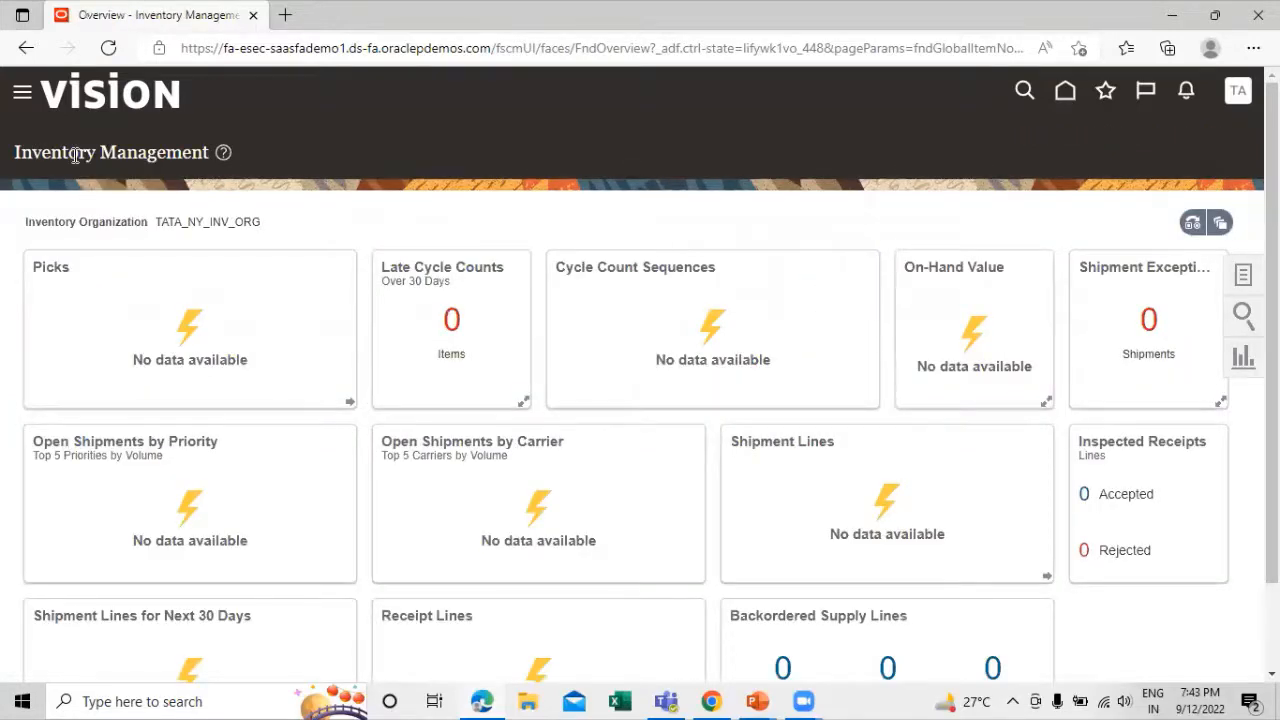
Check the next Cycle Counting Process stage in the presentation, return to the inventory application and open Scheduled Processes
key(alt+Tab)
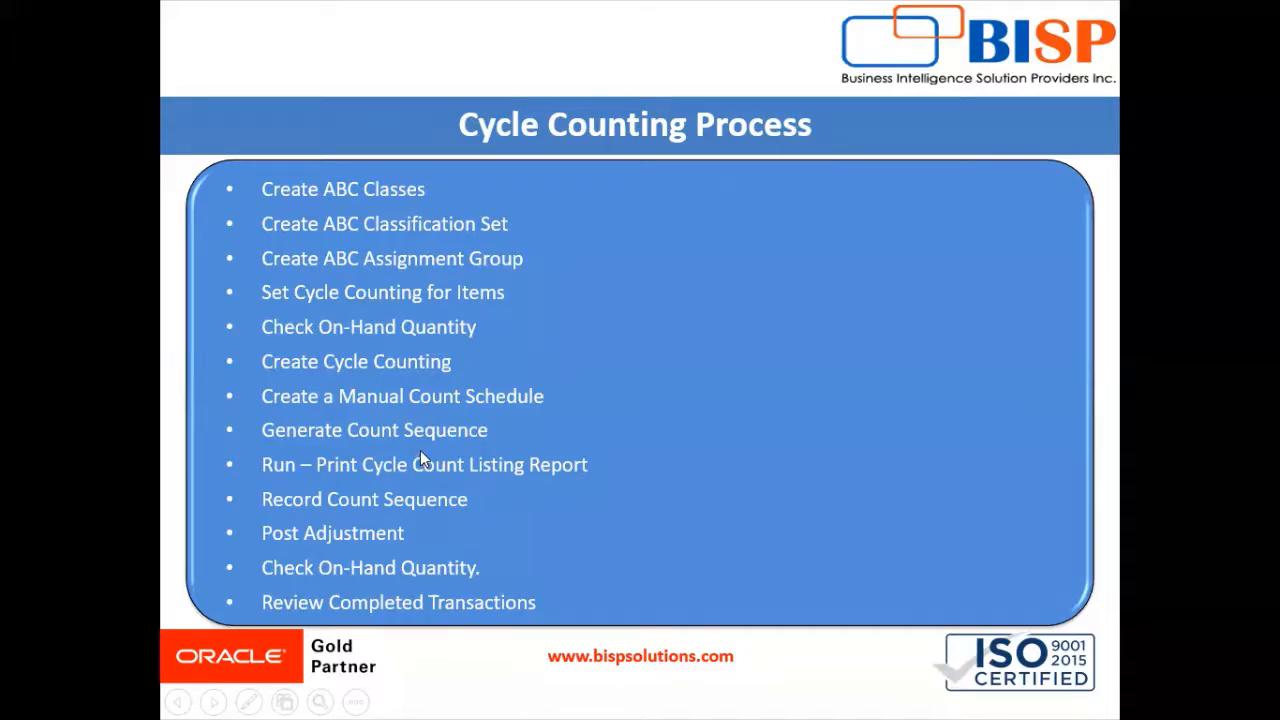
key(alt+Tab)
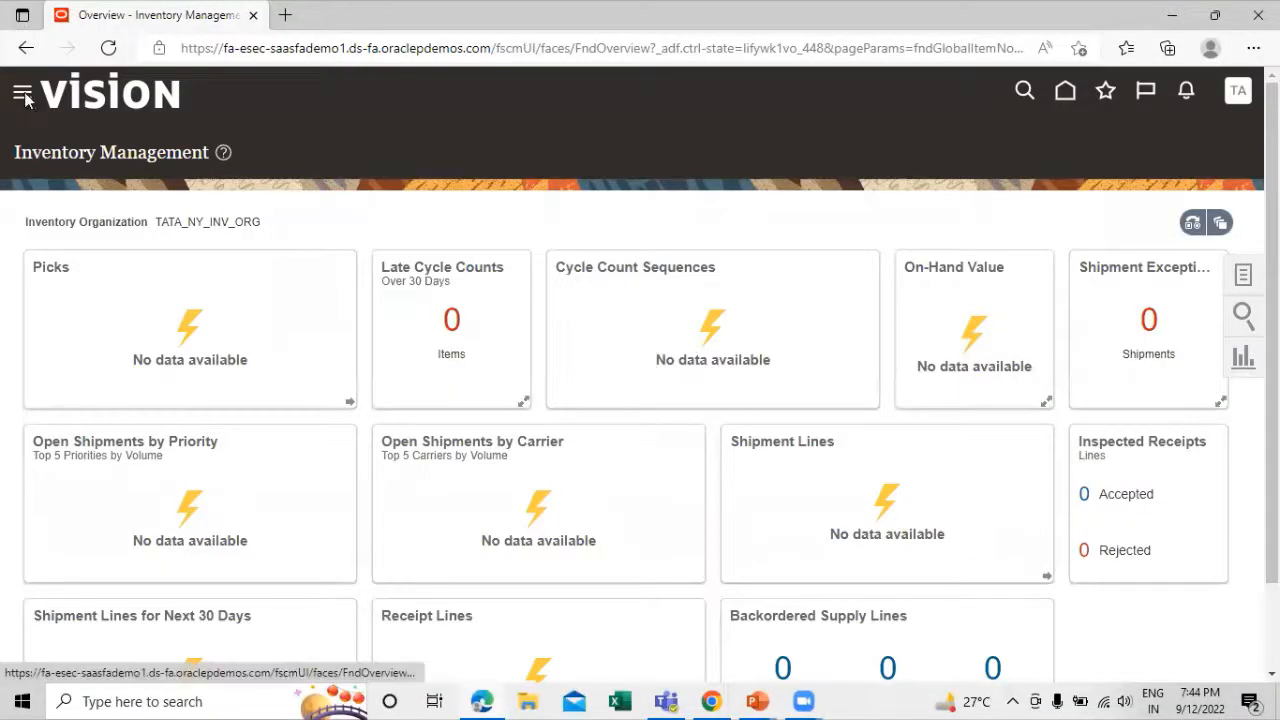
click(22, 95)
scroll(236, 246, down, 10)
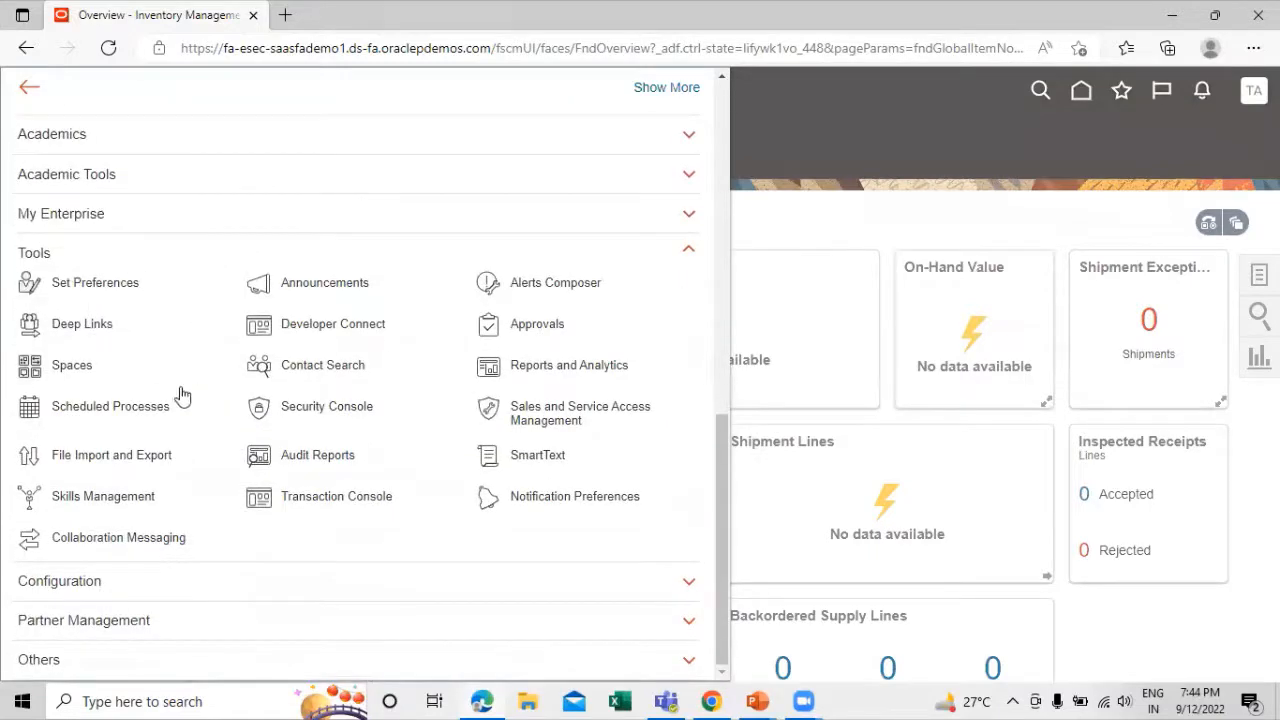
click(110, 412)
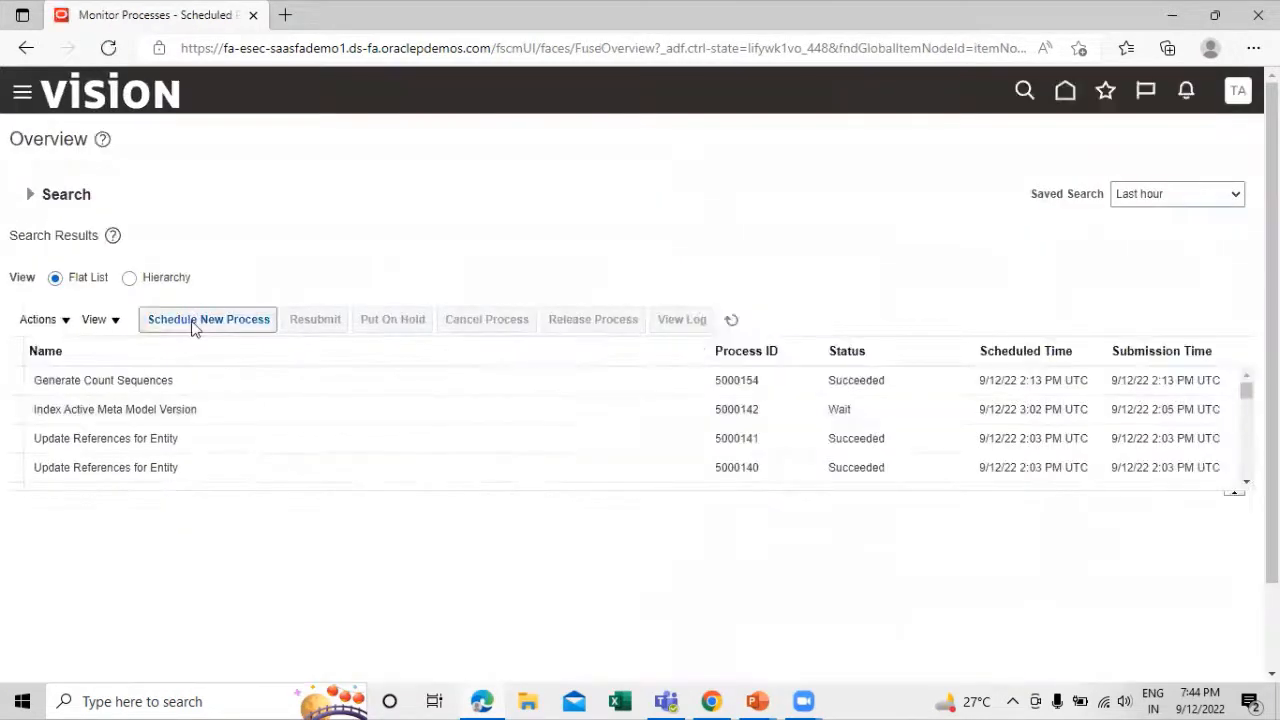
Start a new scheduled process using the Print Cycle Count Listing Report job
click(209, 320)
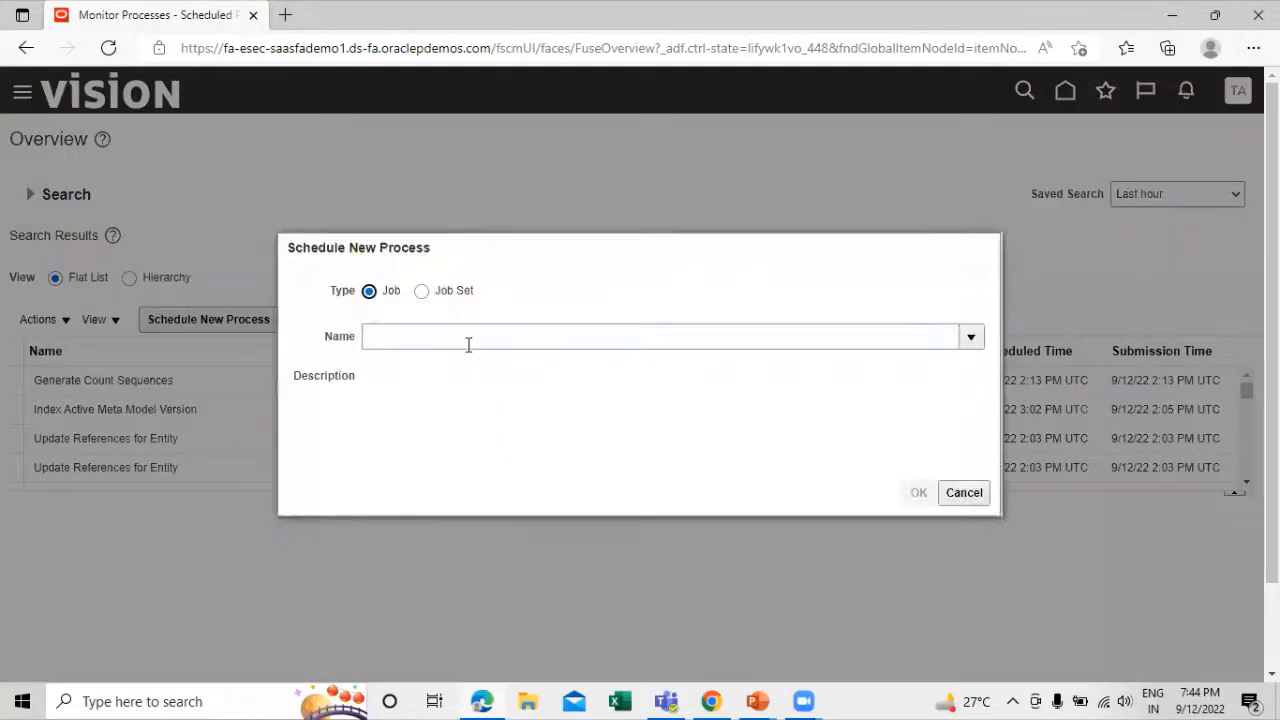
click(468, 343)
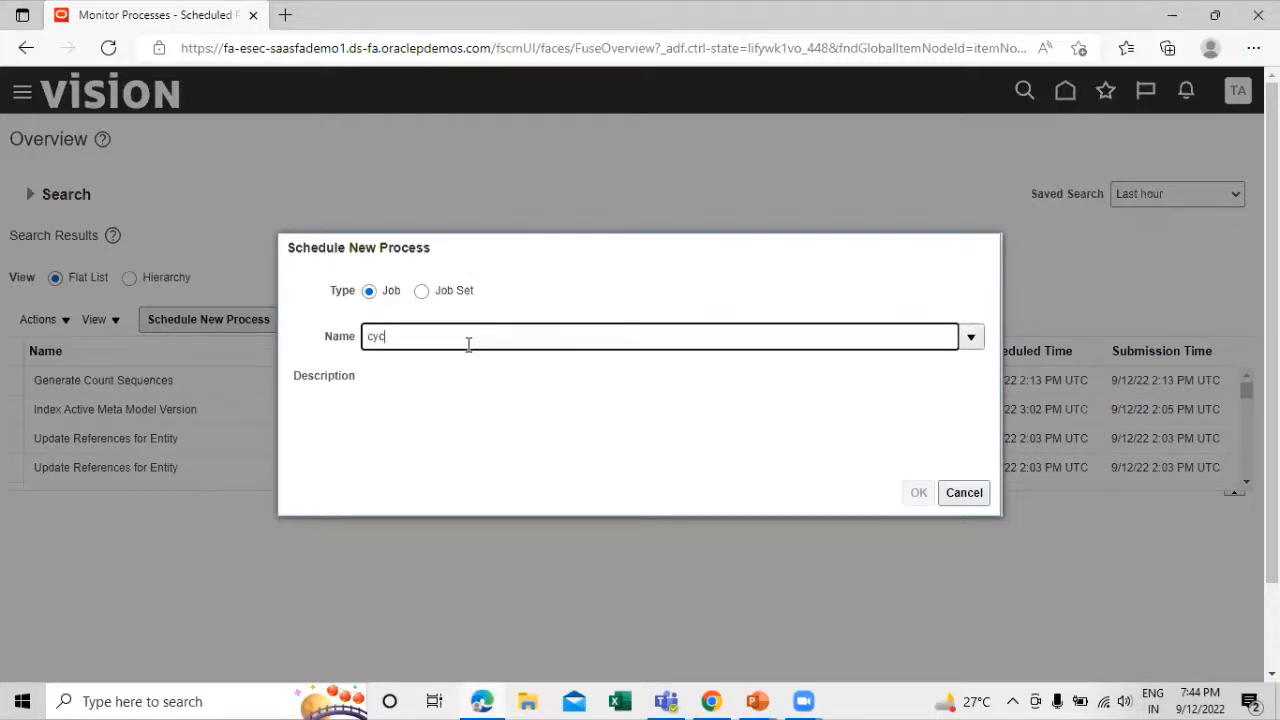
text(cycle coun)
key(BackSpace)
text(unt listing report)
click(1023, 335)
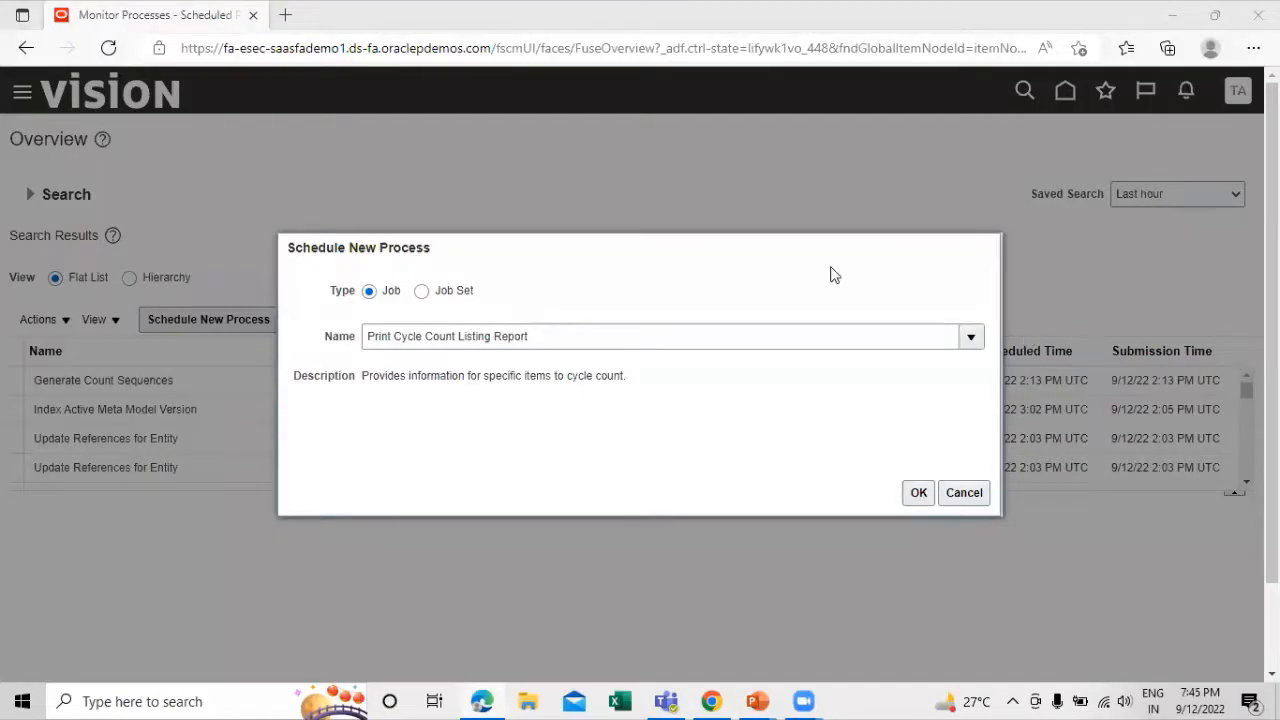
click(544, 374)
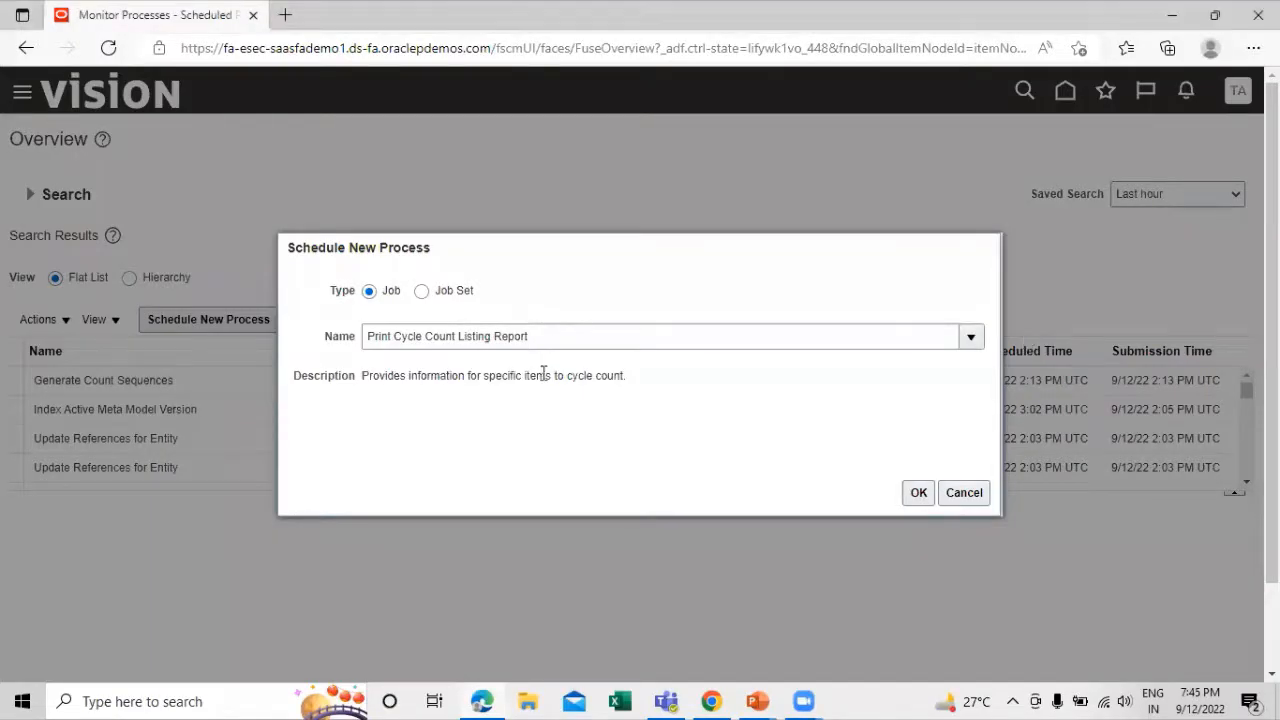
click(918, 492)
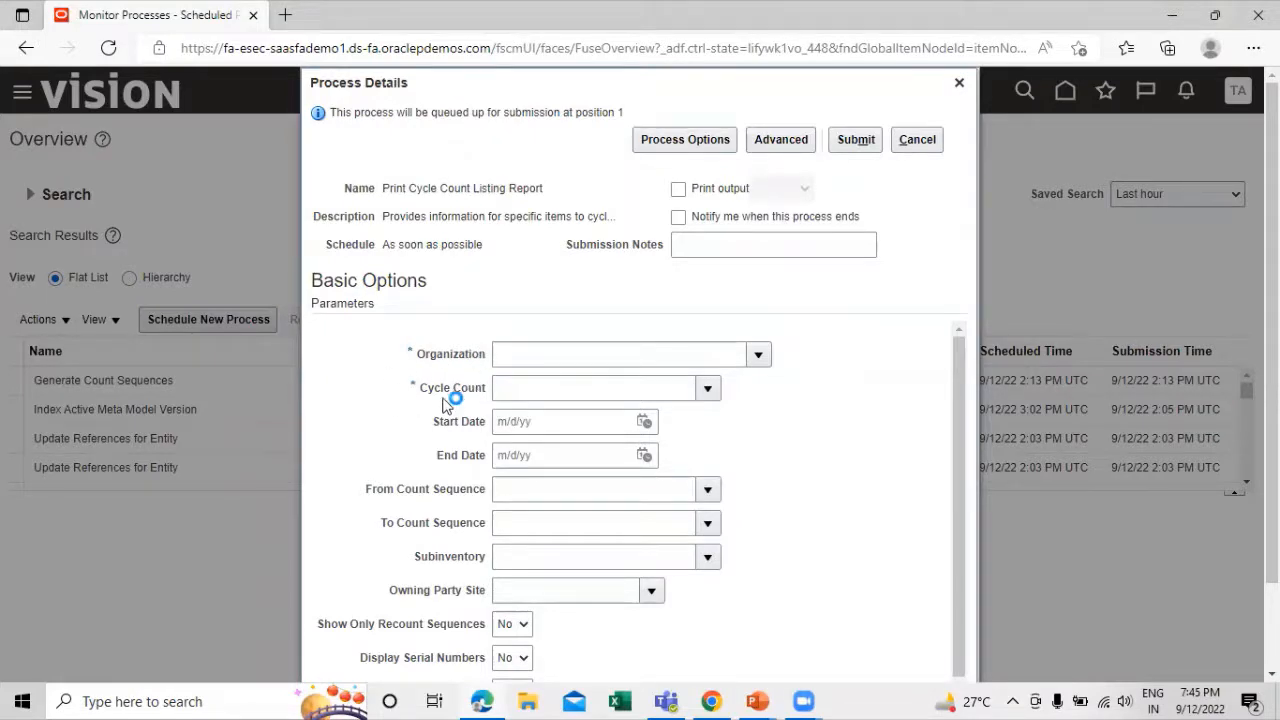
Submit the report process with organization TATA_NY_INV_ORG and cycle count TATA Monthly Count
scroll(790, 420, down, 1)
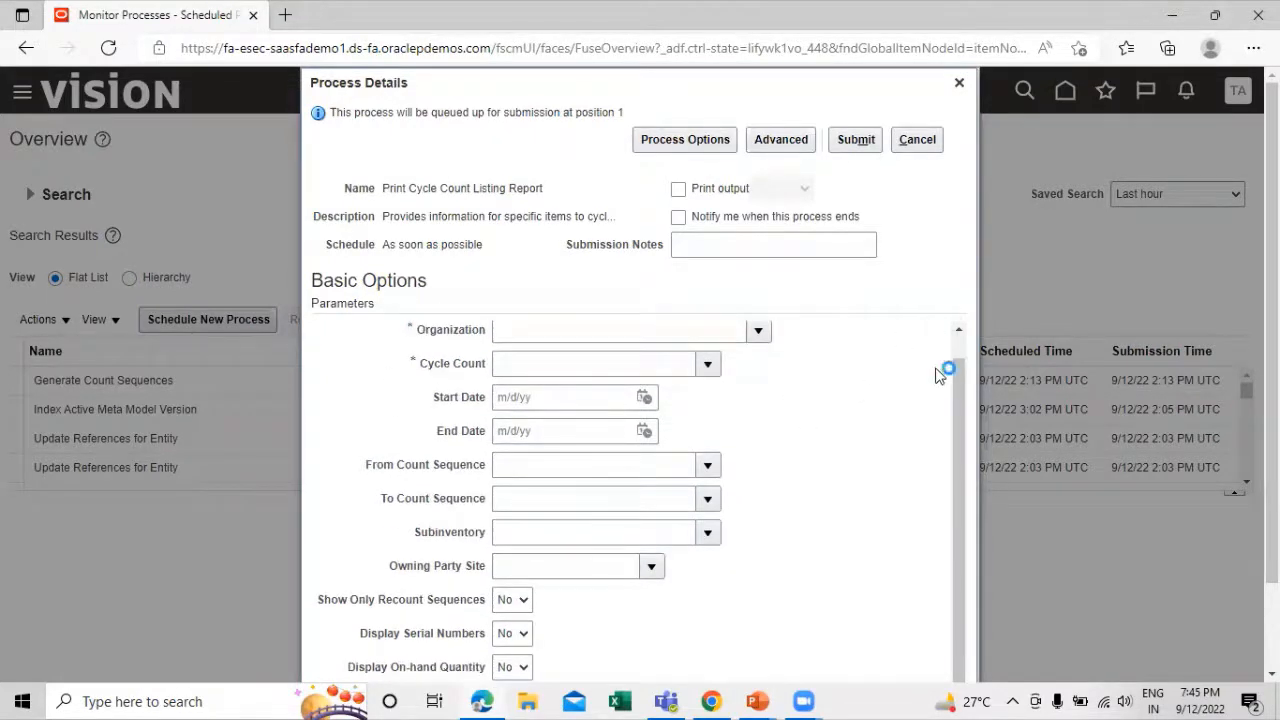
scroll(798, 414, down, 2)
scroll(706, 428, up, 1)
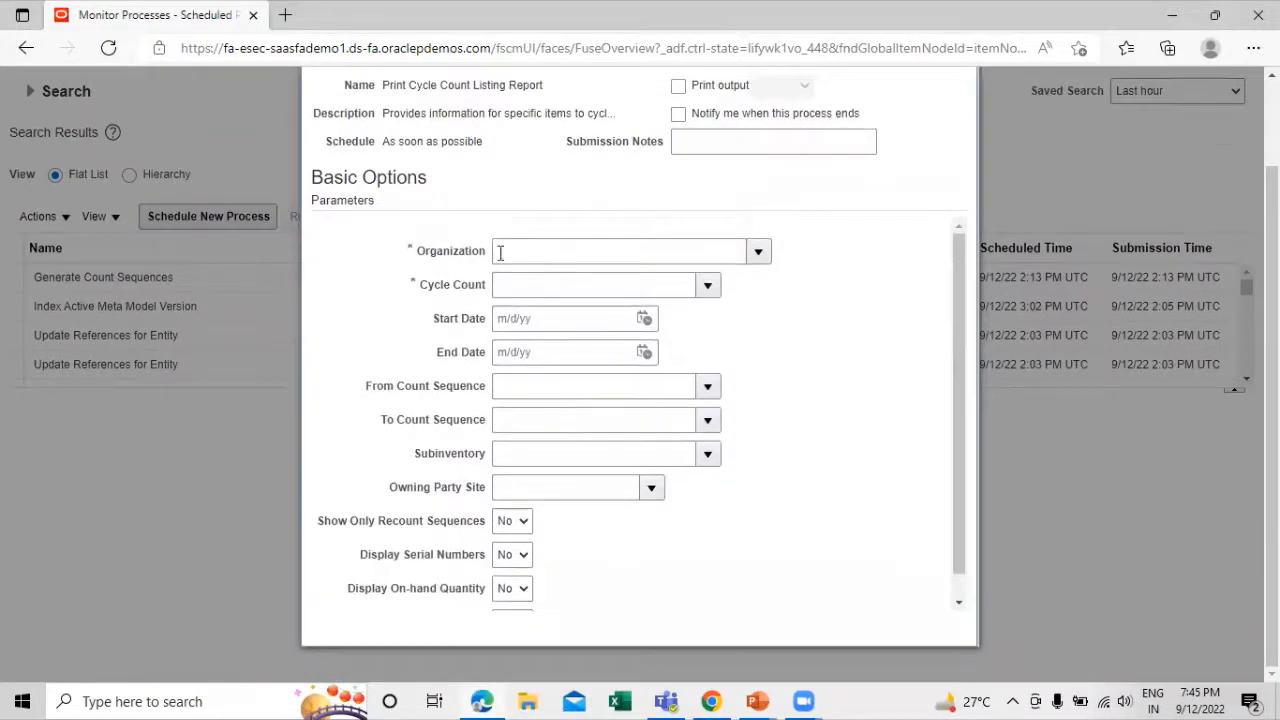
click(760, 251)
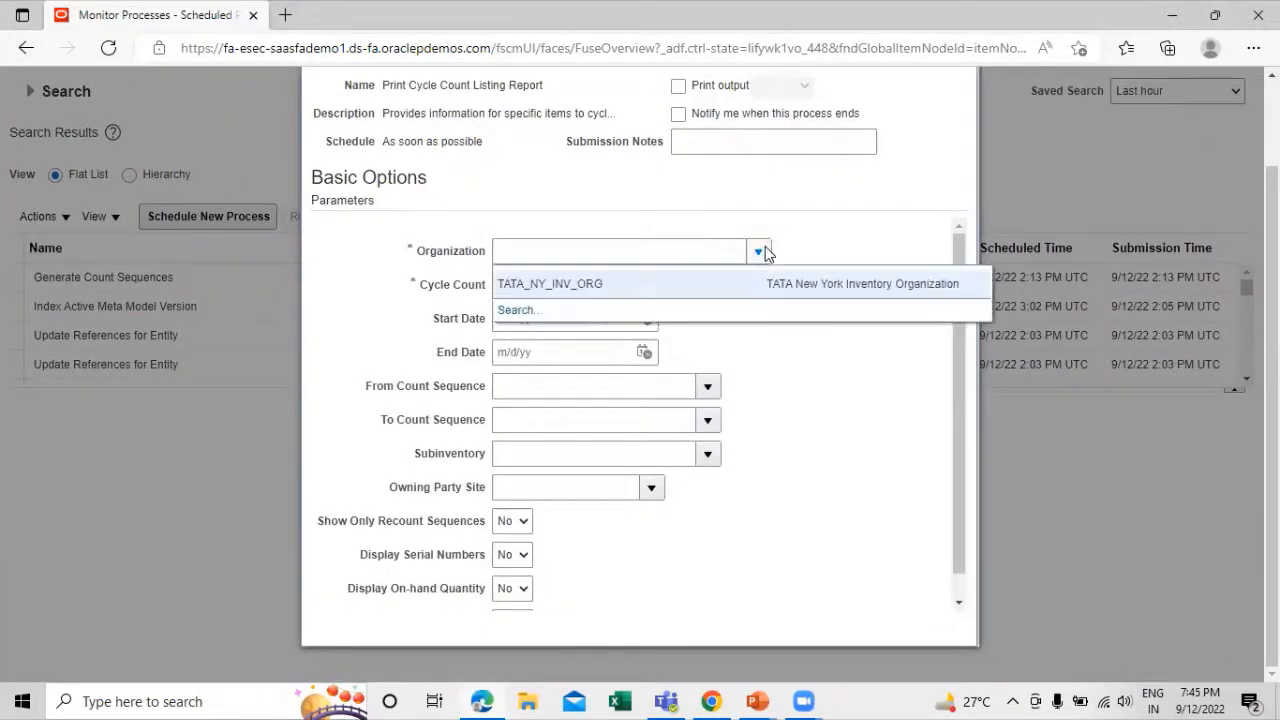
click(598, 284)
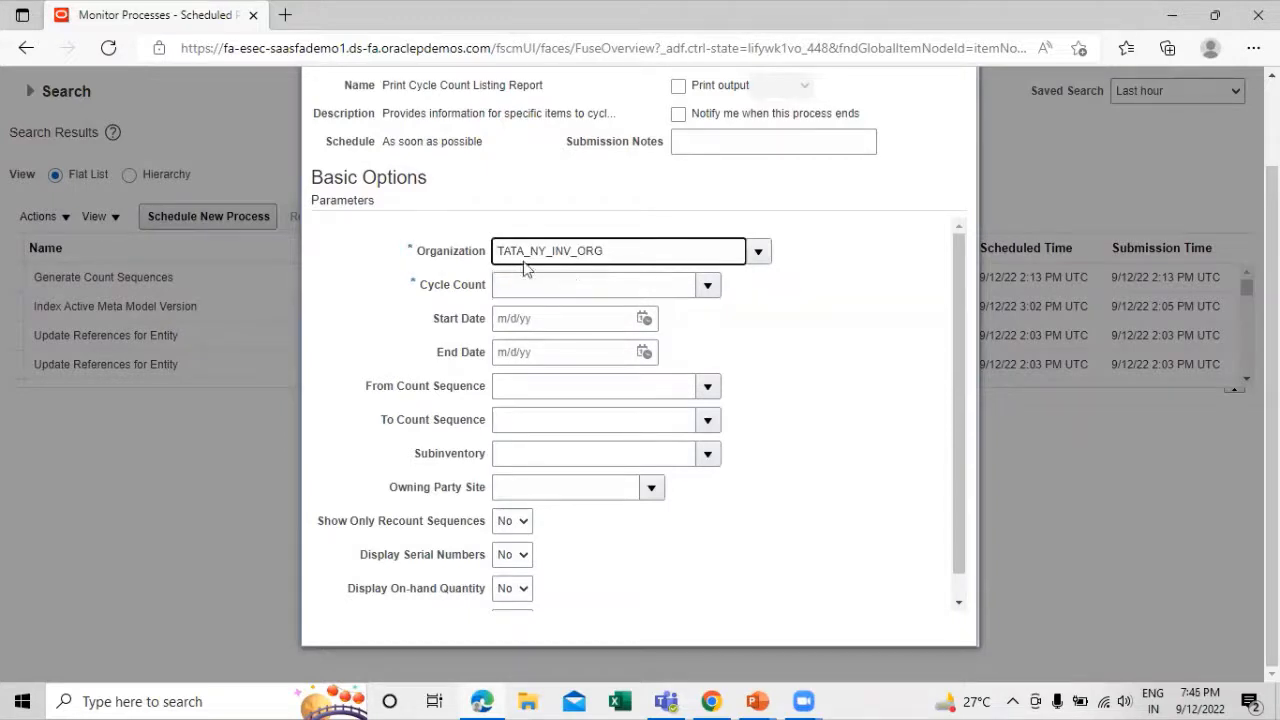
click(699, 289)
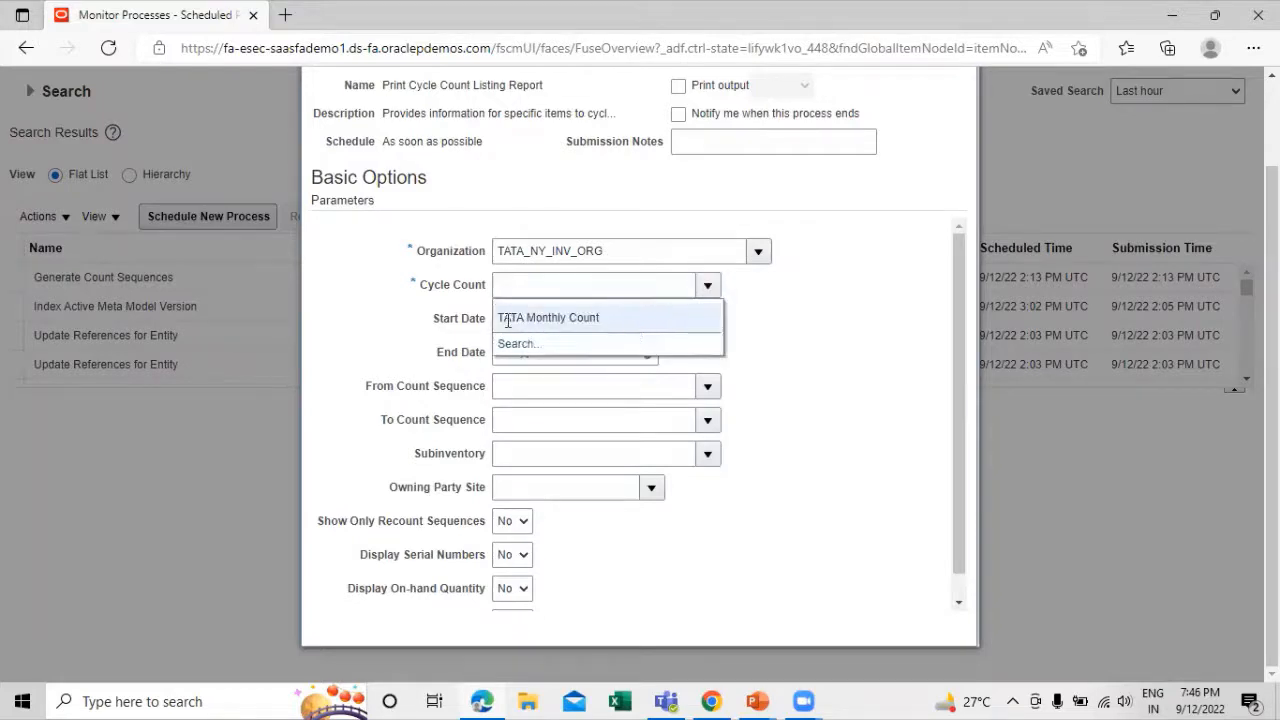
click(607, 317)
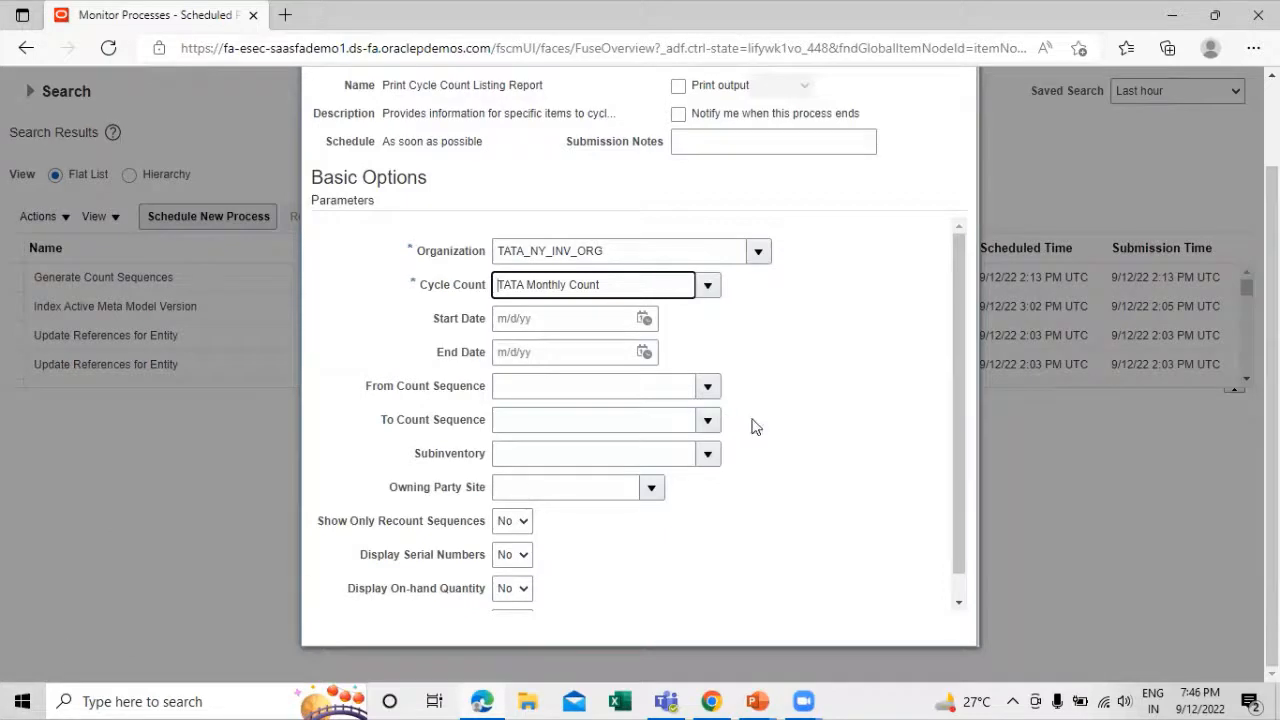
scroll(751, 426, down, 1)
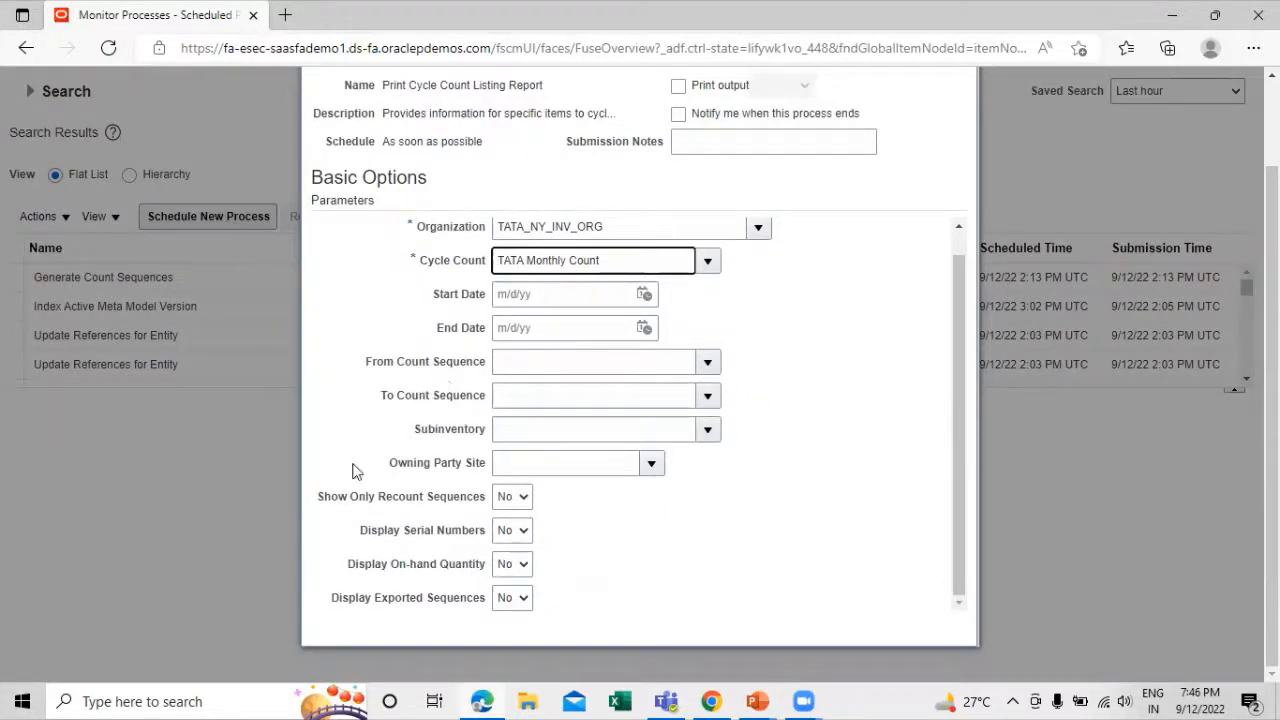
scroll(966, 304, up, 1)
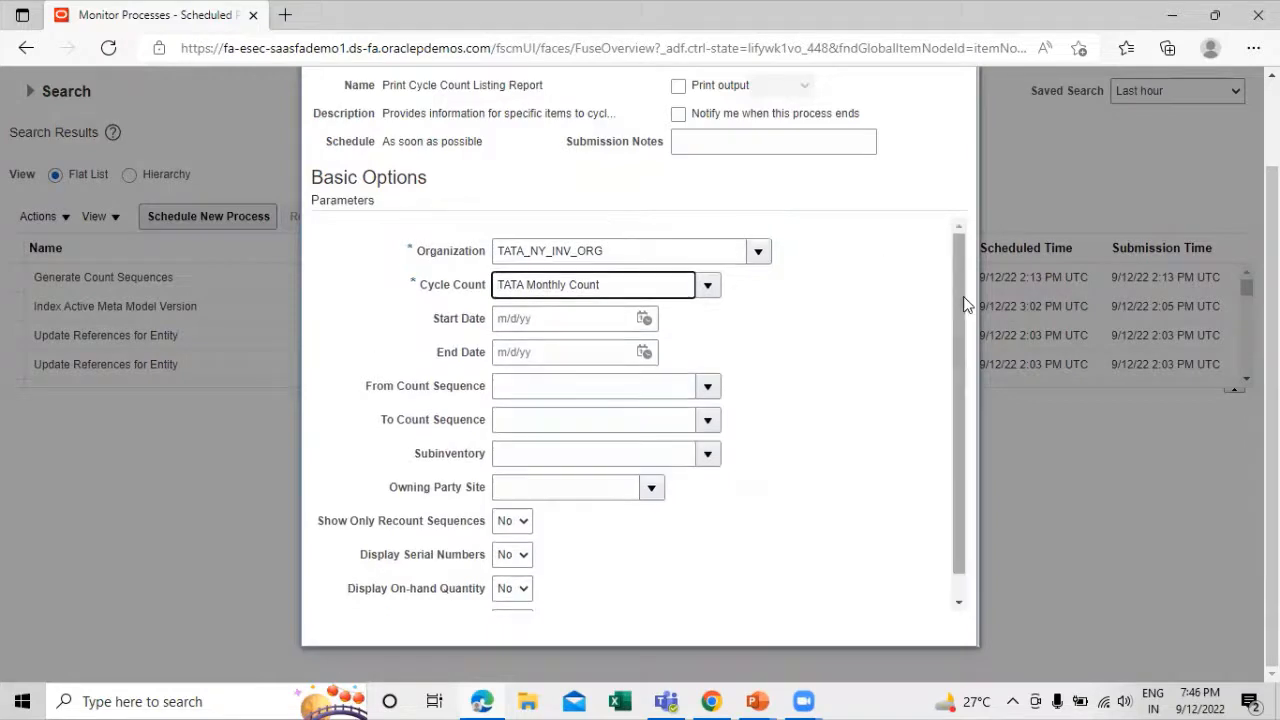
scroll(914, 243, up, 1)
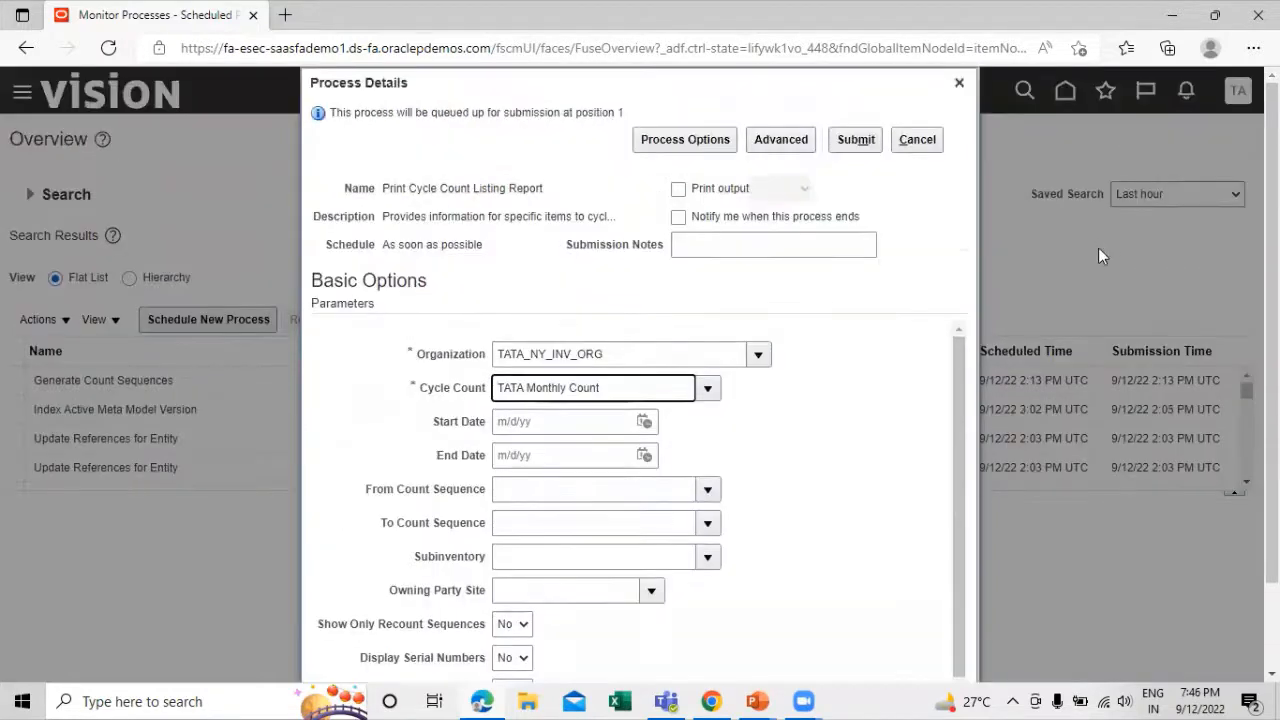
click(857, 140)
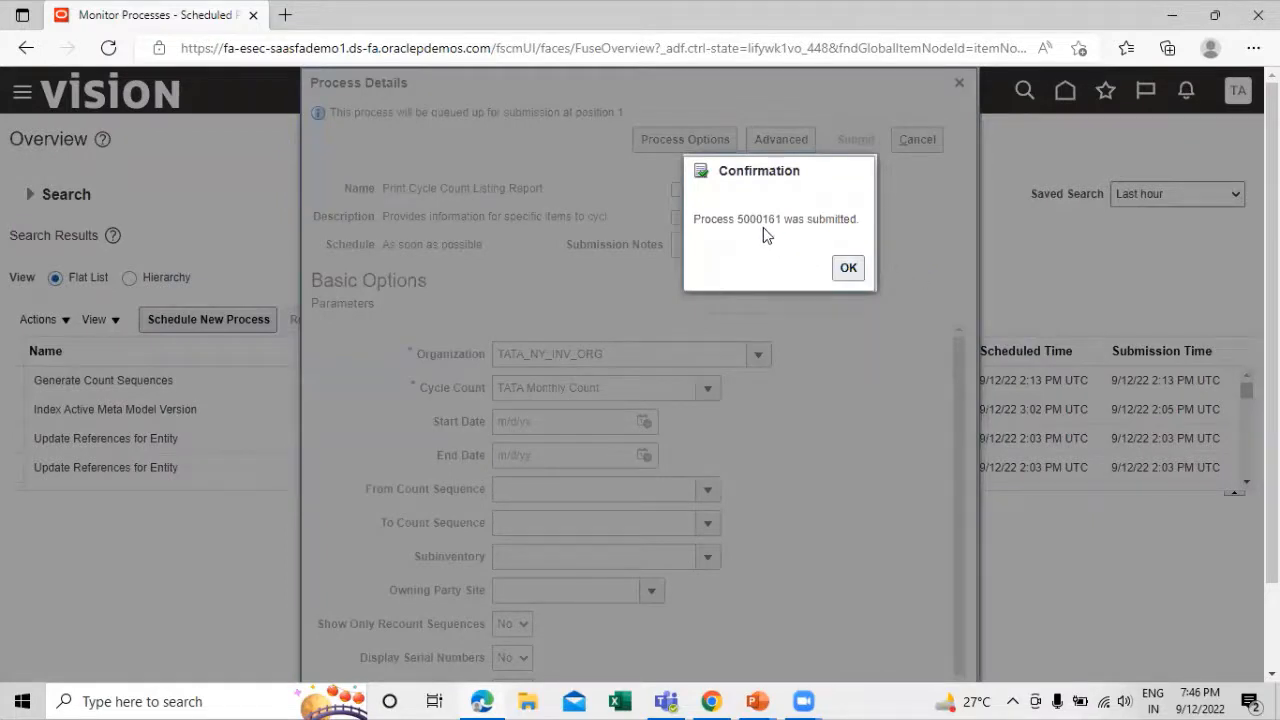
click(845, 270)
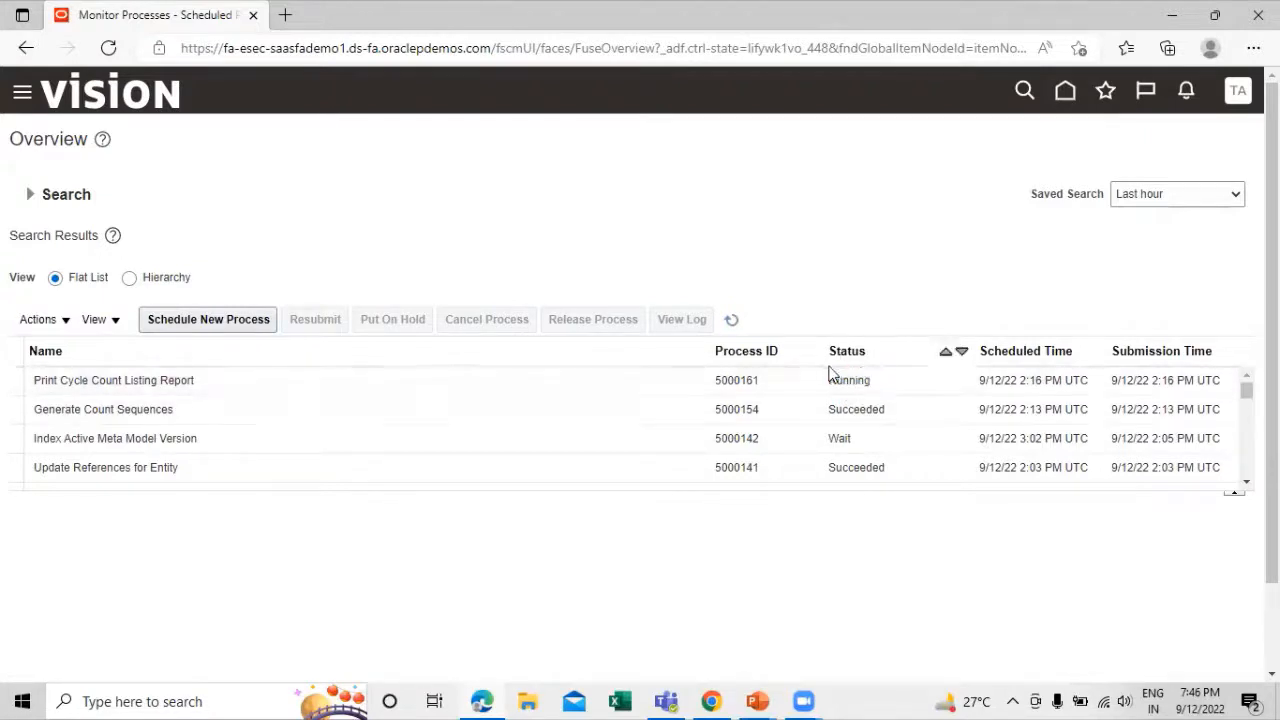
Refresh the process list to monitor the status of the Print Cycle Count Listing Report until it finishes
click(729, 320)
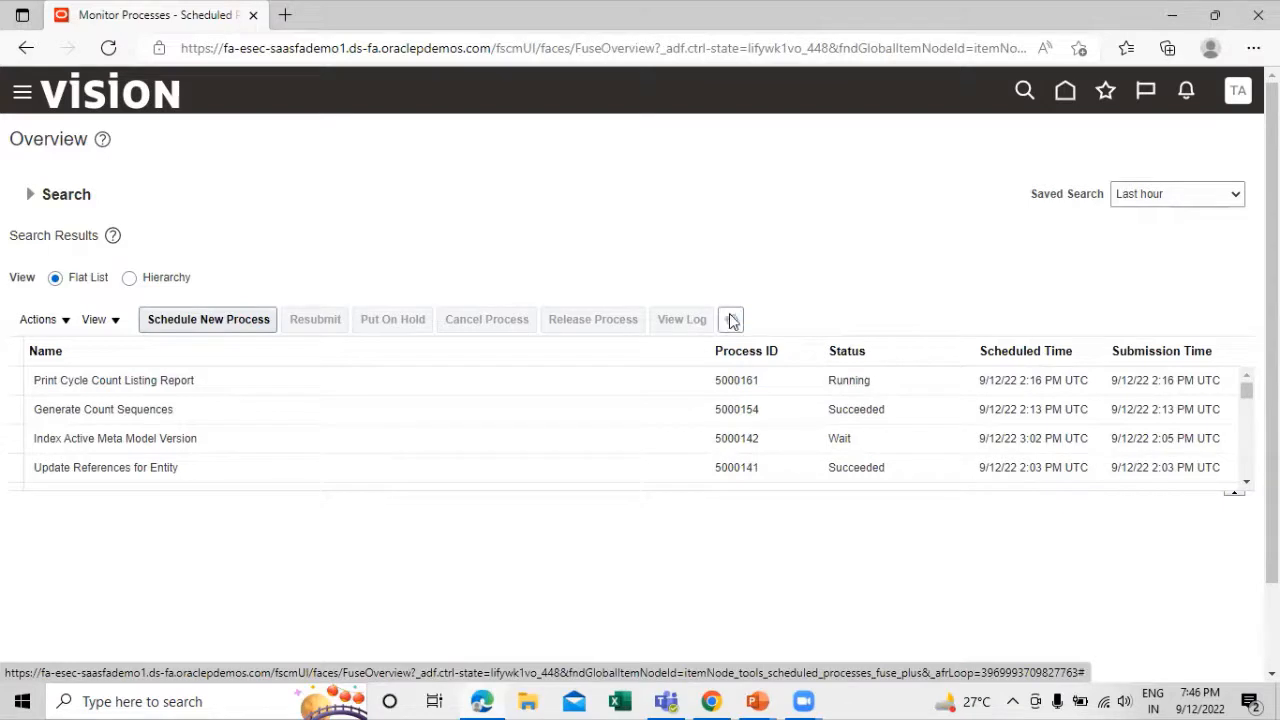
click(731, 320)
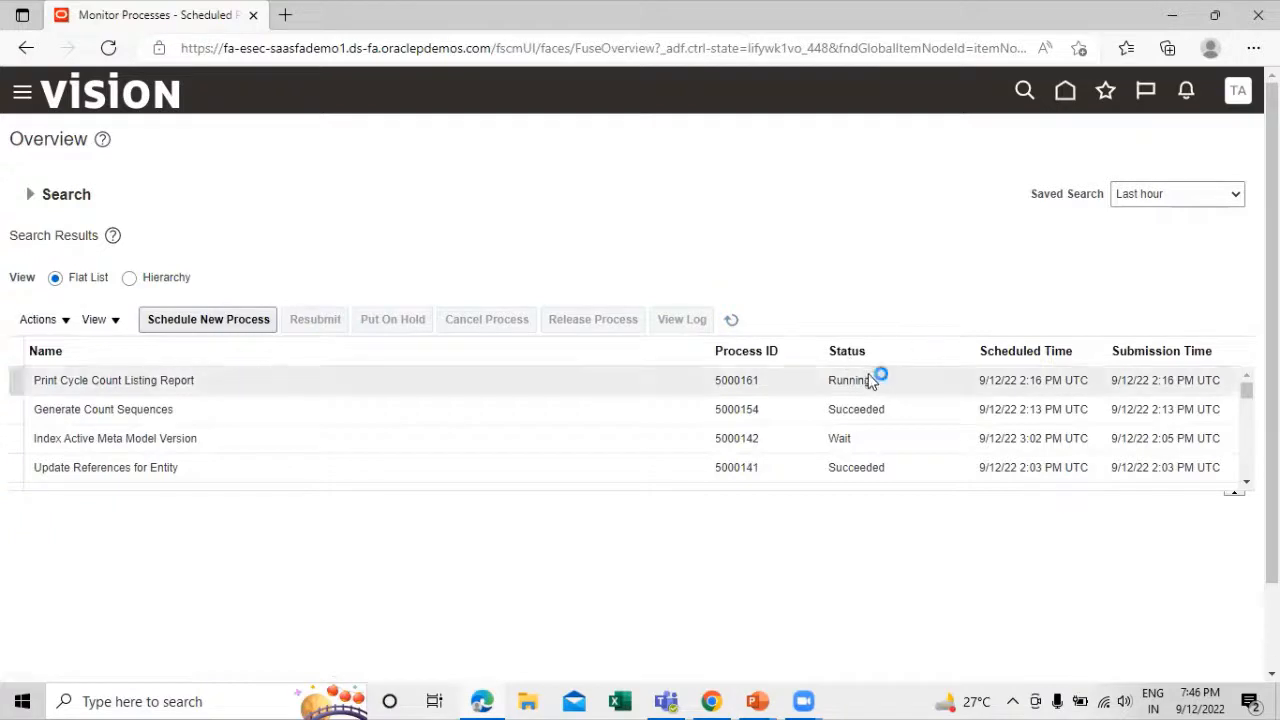
click(733, 319)
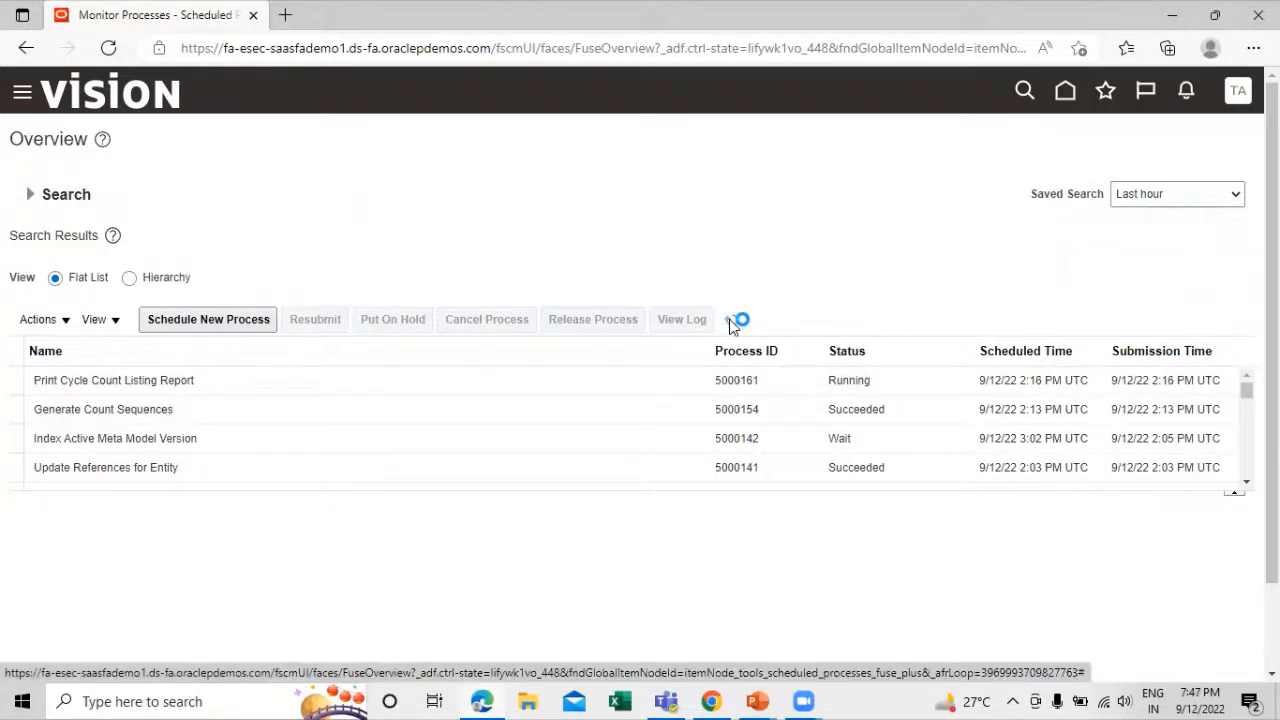
click(731, 321)
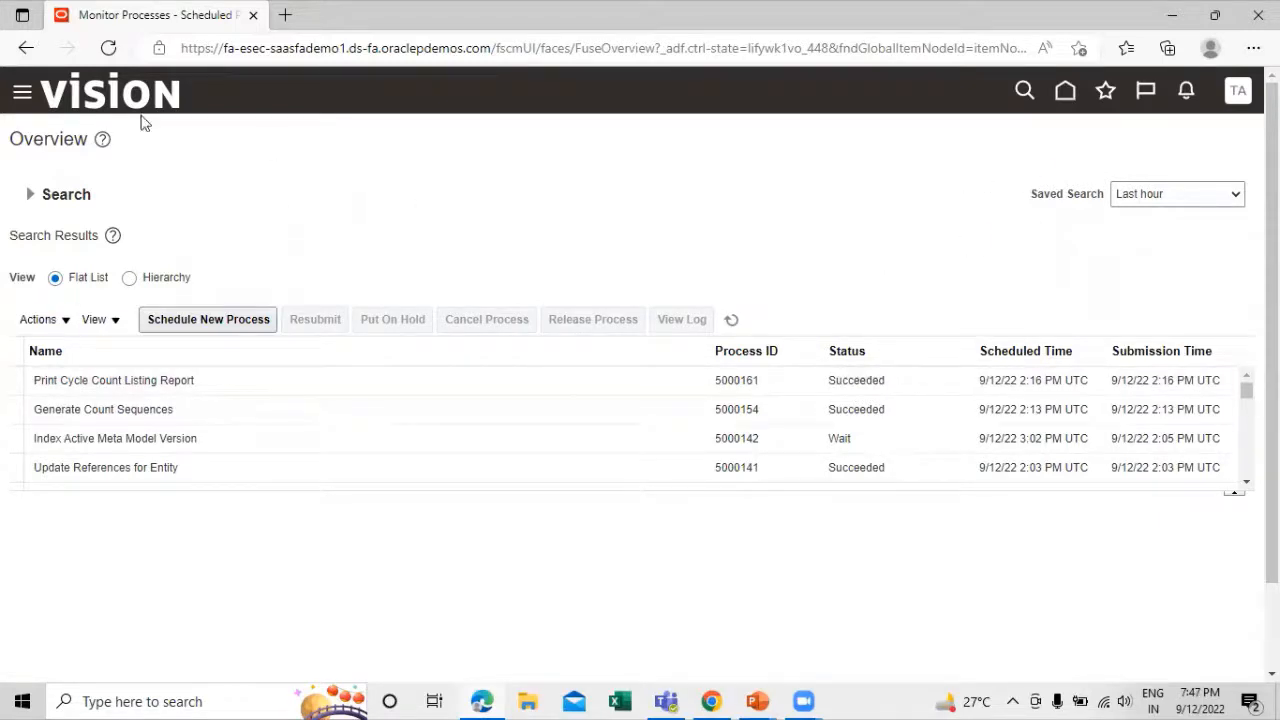
click(22, 95)
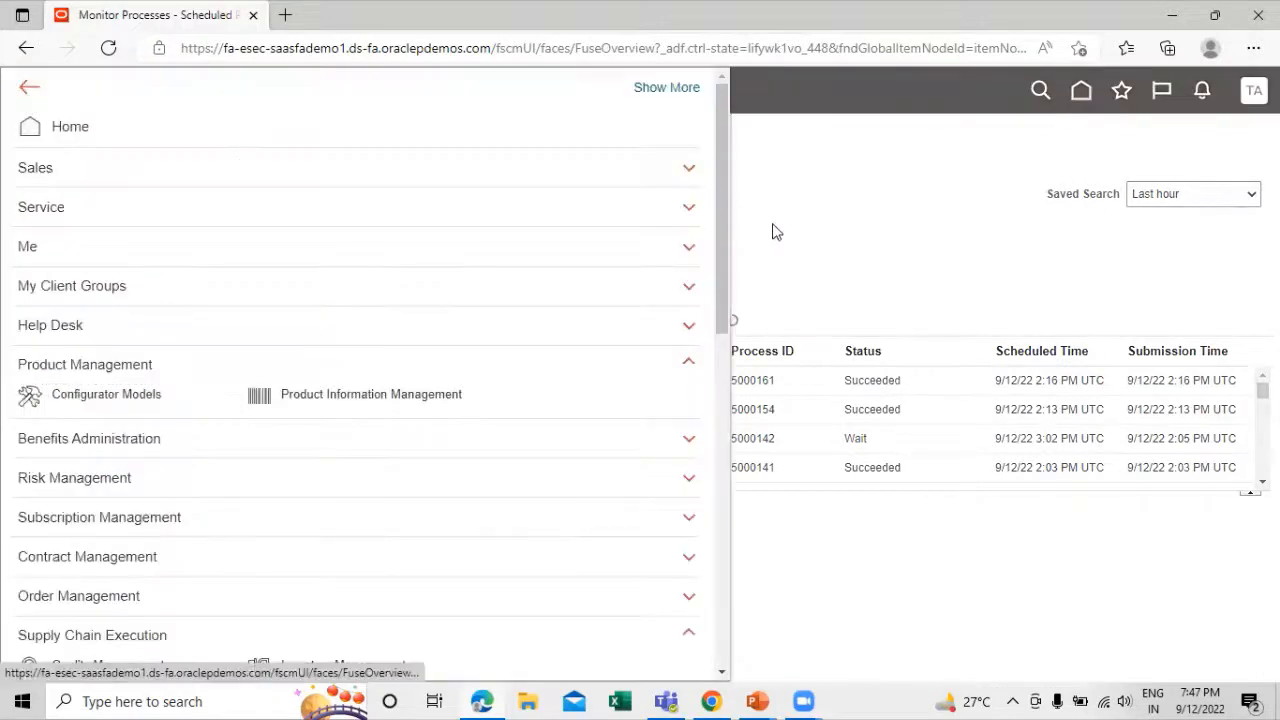
click(776, 231)
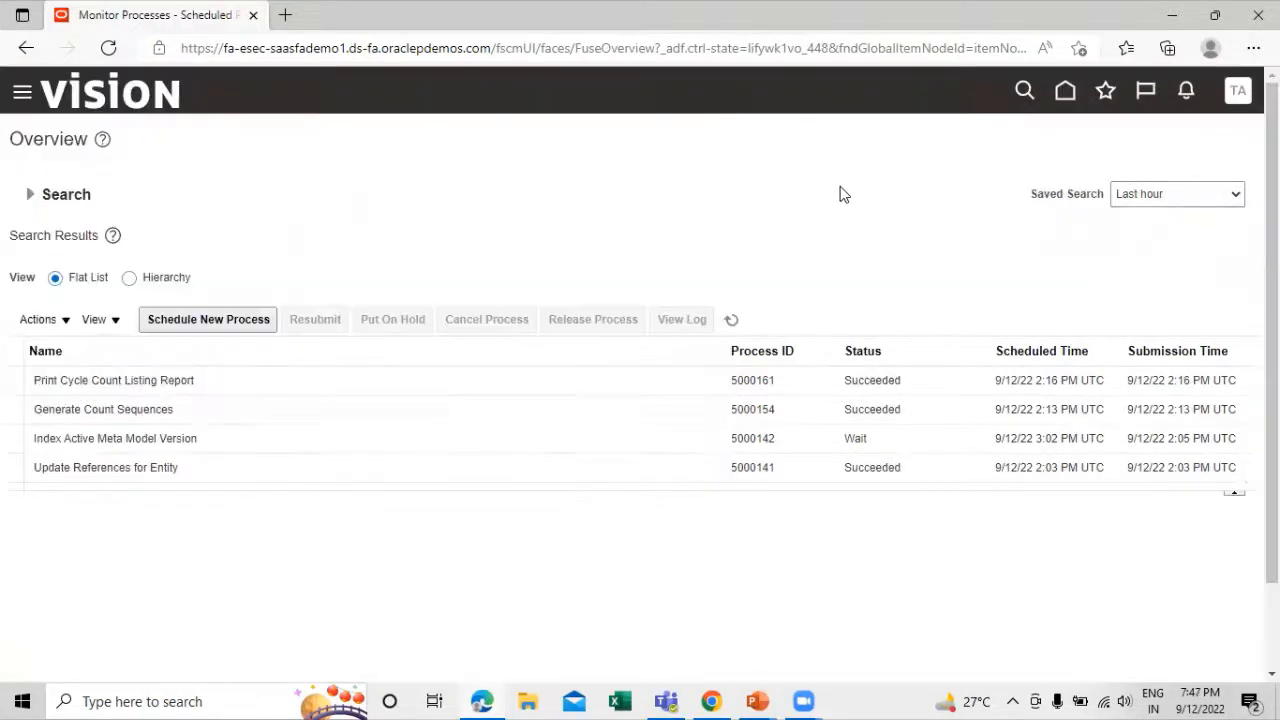
Republish the output of the Print Cycle Count Listing Report and view it in PDF format
click(228, 382)
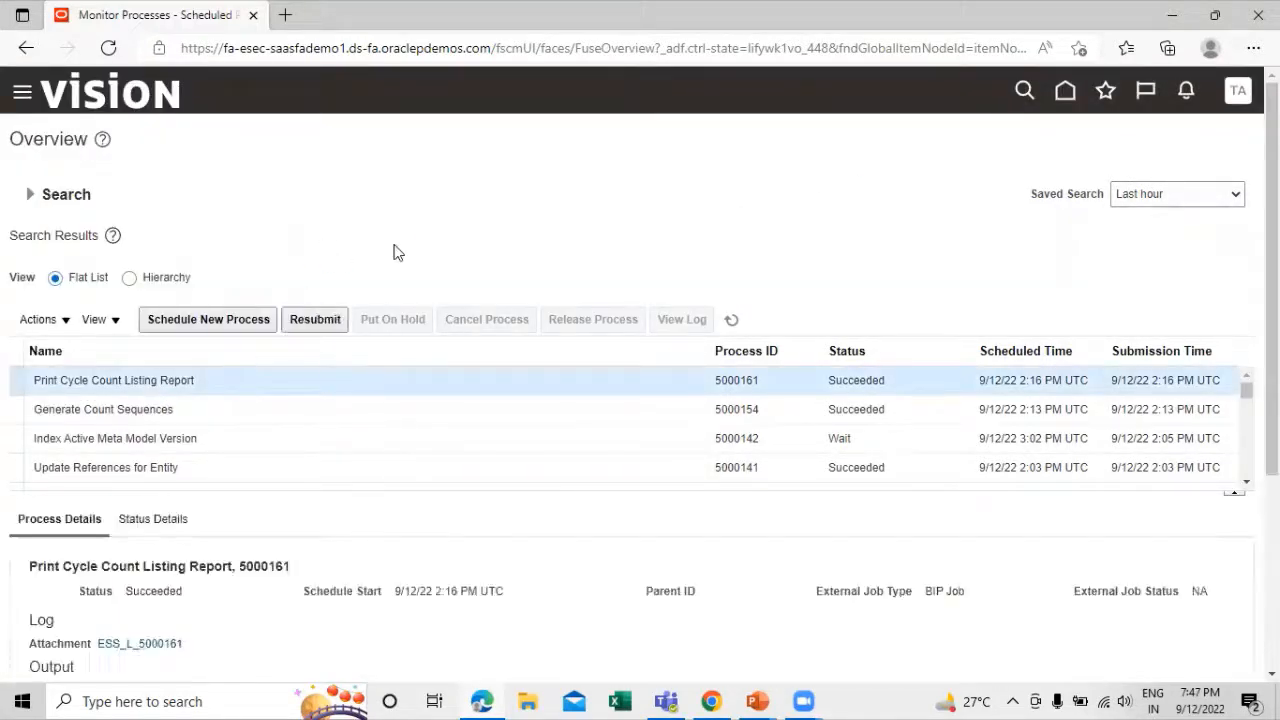
scroll(520, 185, down, 3)
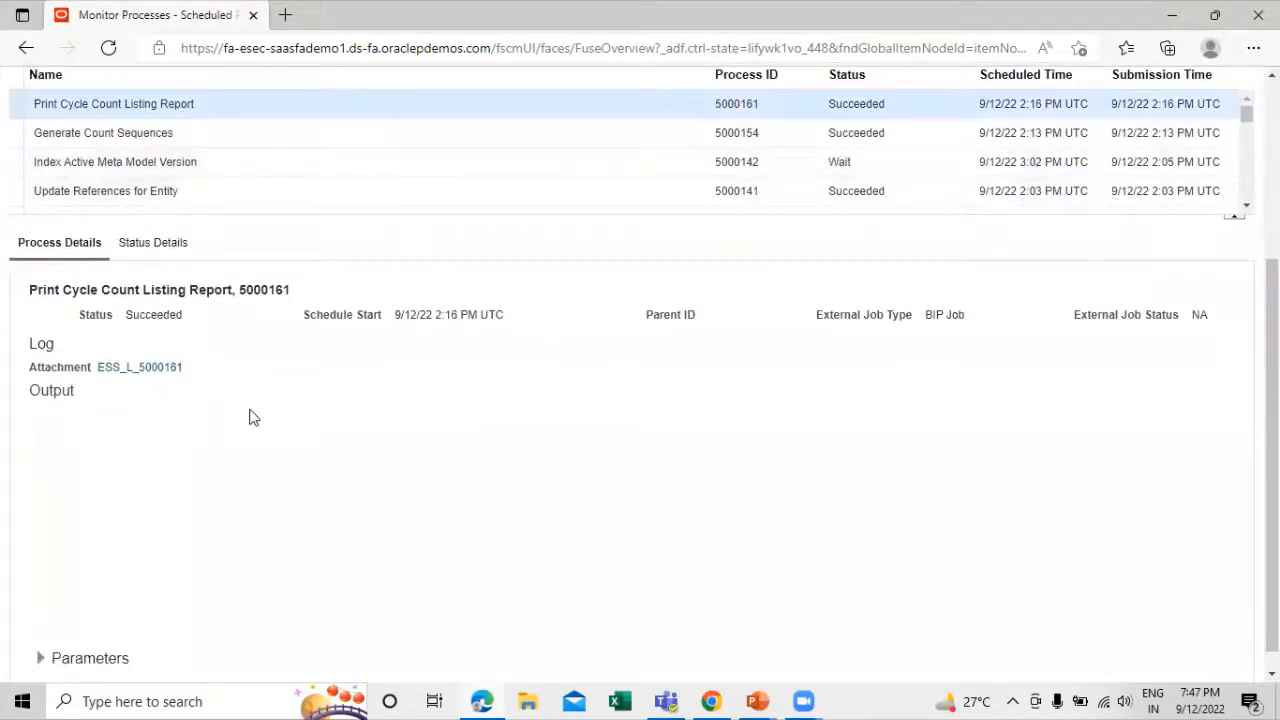
scroll(250, 418, down, 1)
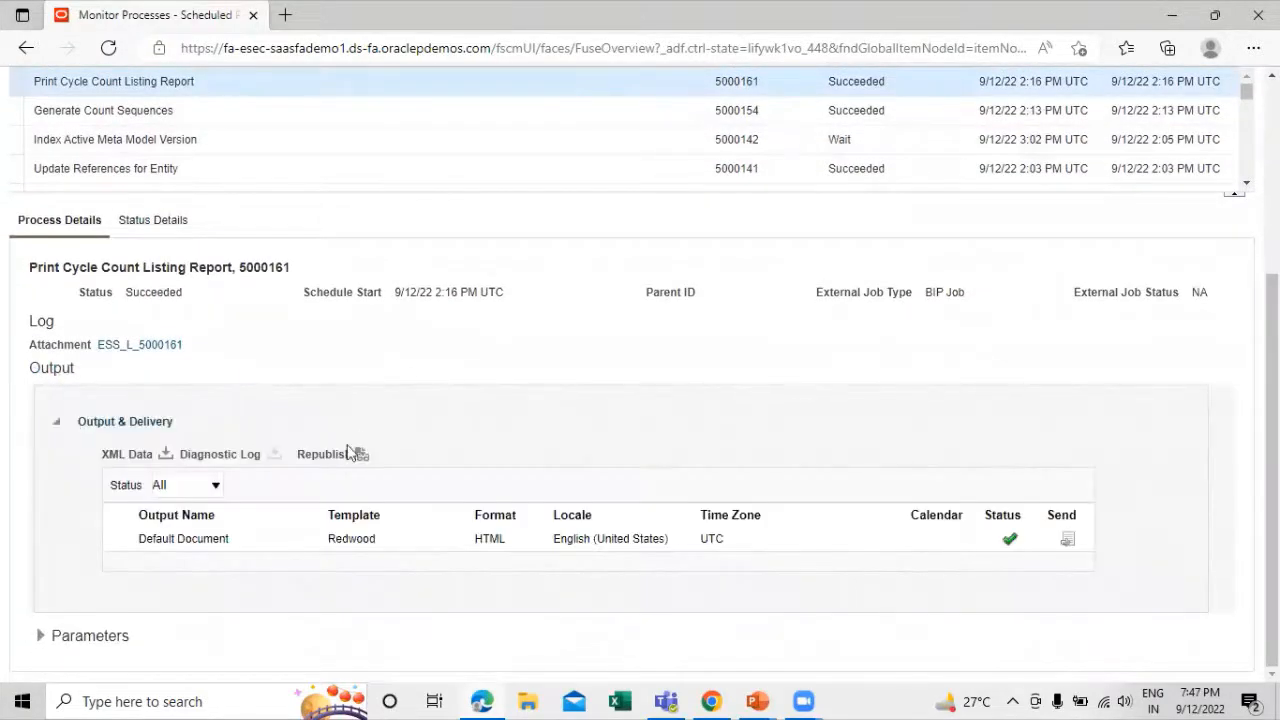
click(362, 456)
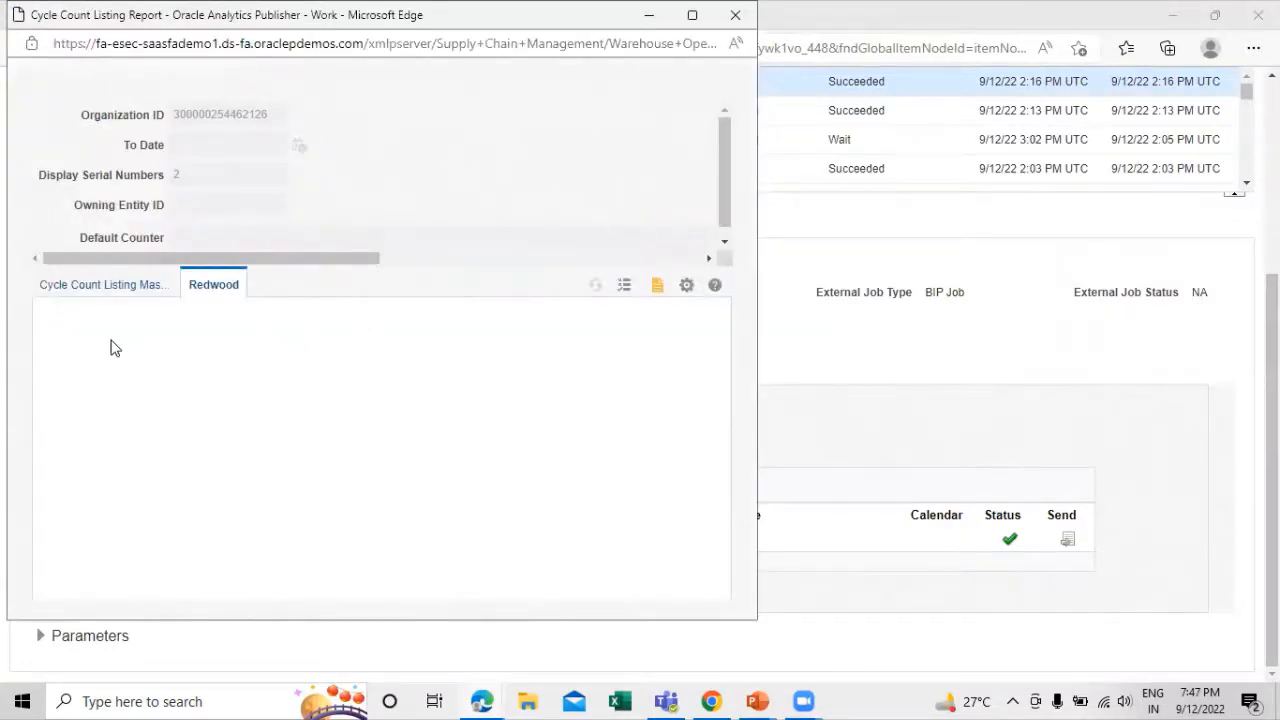
click(660, 291)
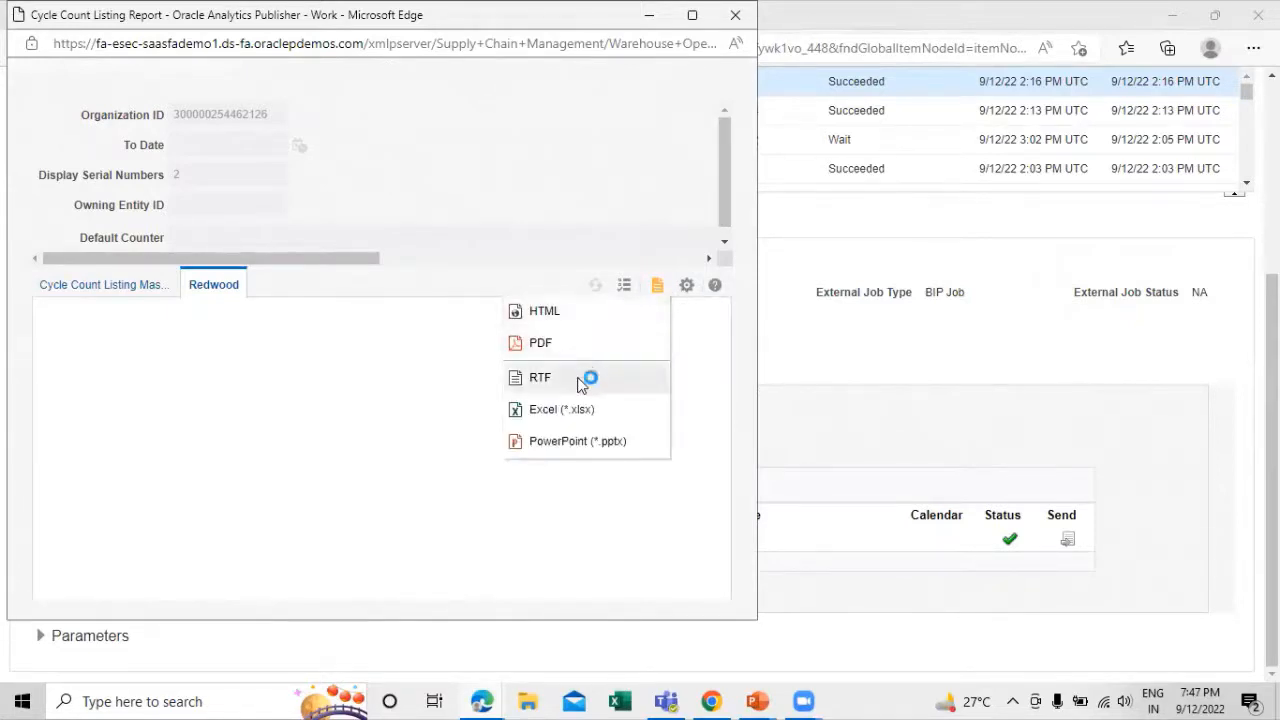
click(580, 343)
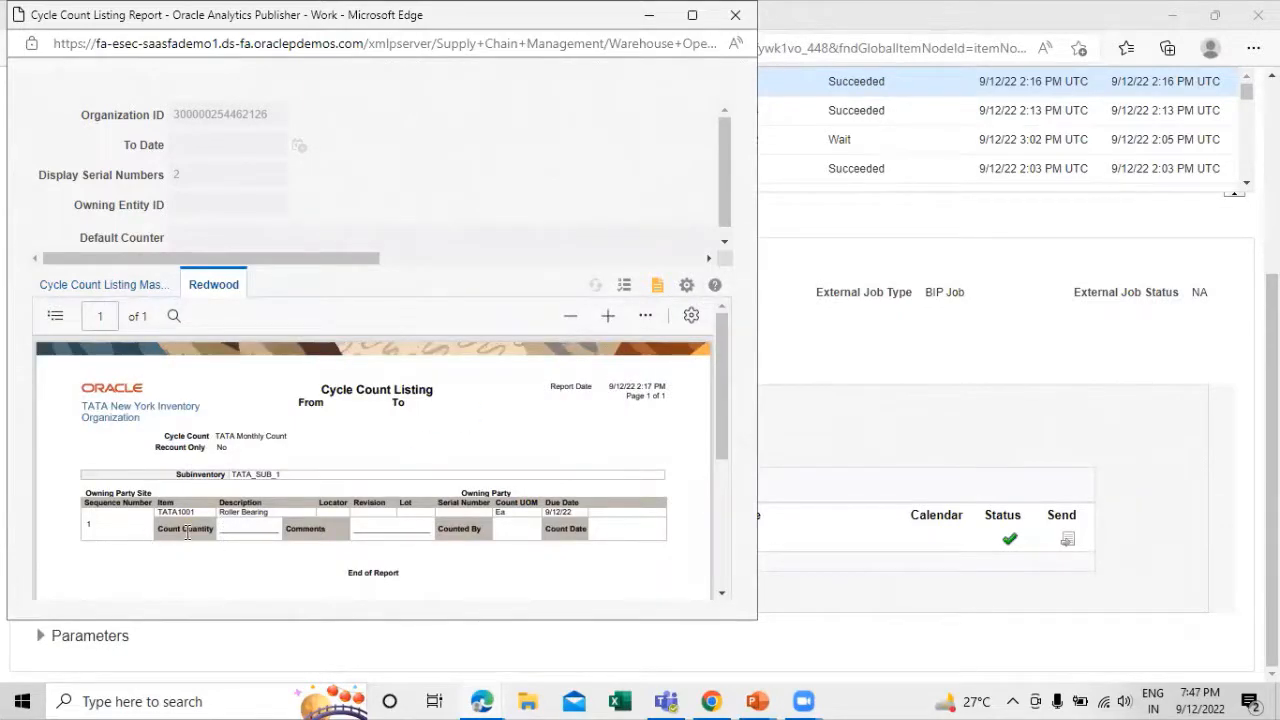
Review the item, subinventory and count fields in the Cycle Count Listing, close the report and return to the process list
scroll(187, 532, up, 3)
drag(202, 592, 148, 585)
scroll(364, 511, down, 3)
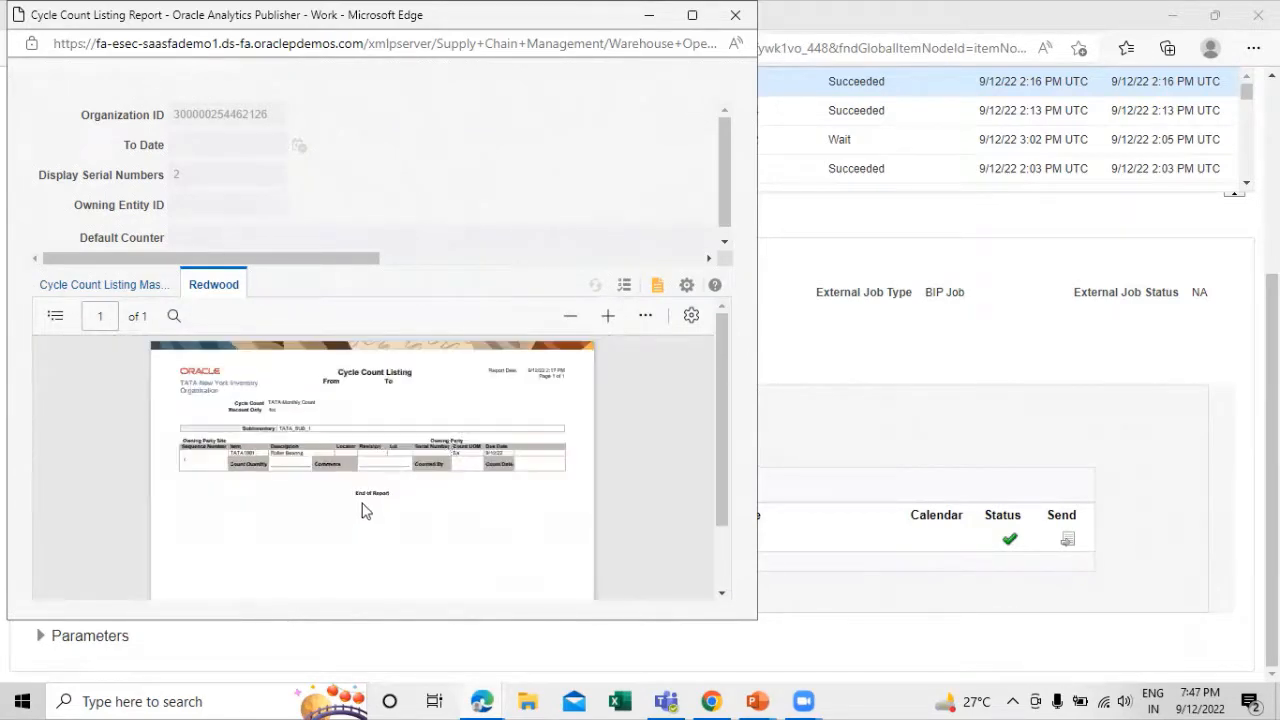
click(735, 15)
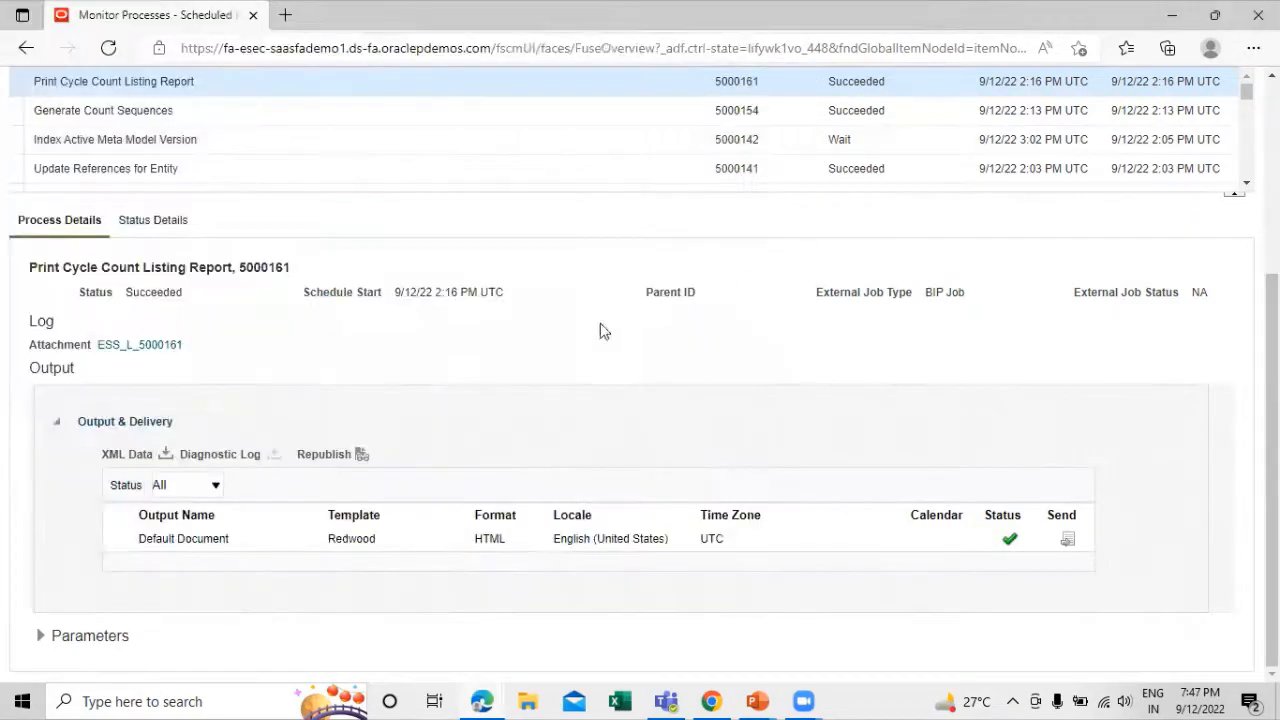
scroll(603, 331, up, 3)
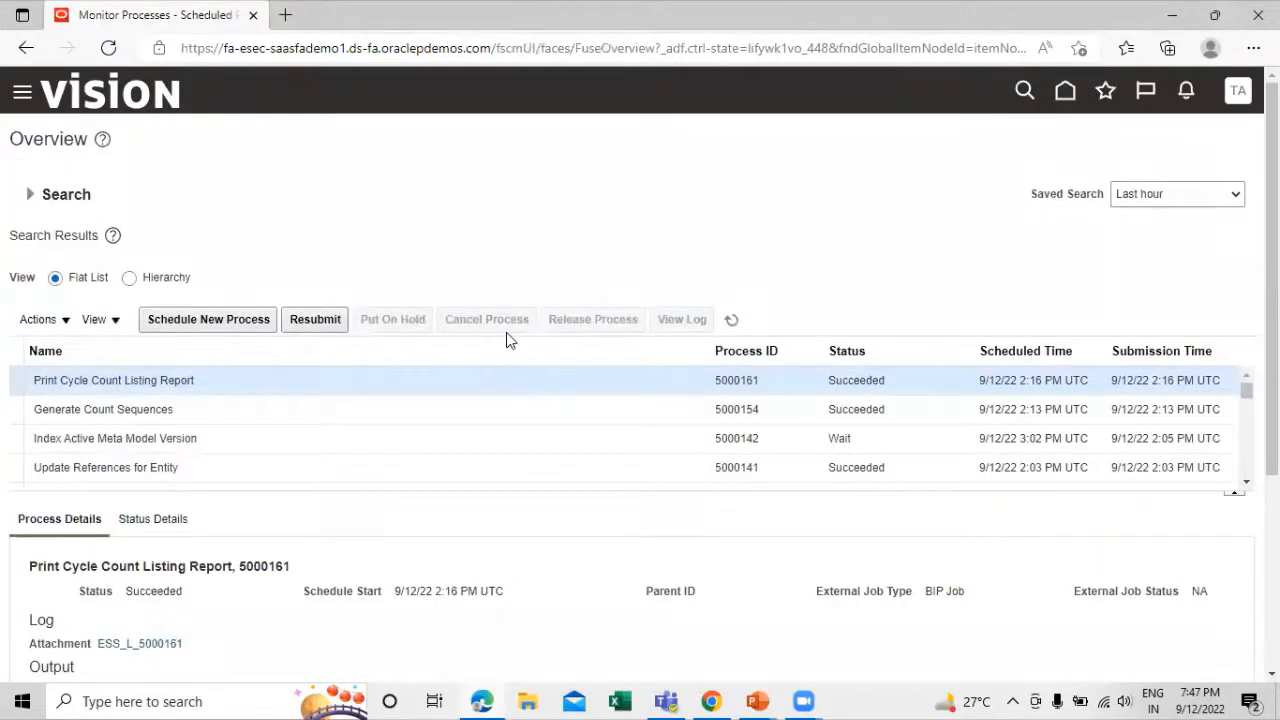
Check the stage after the listing report on the Cycle Counting Process slide in PowerPoint, then return to the browser
key(alt+Tab)
key(alt+Tab)
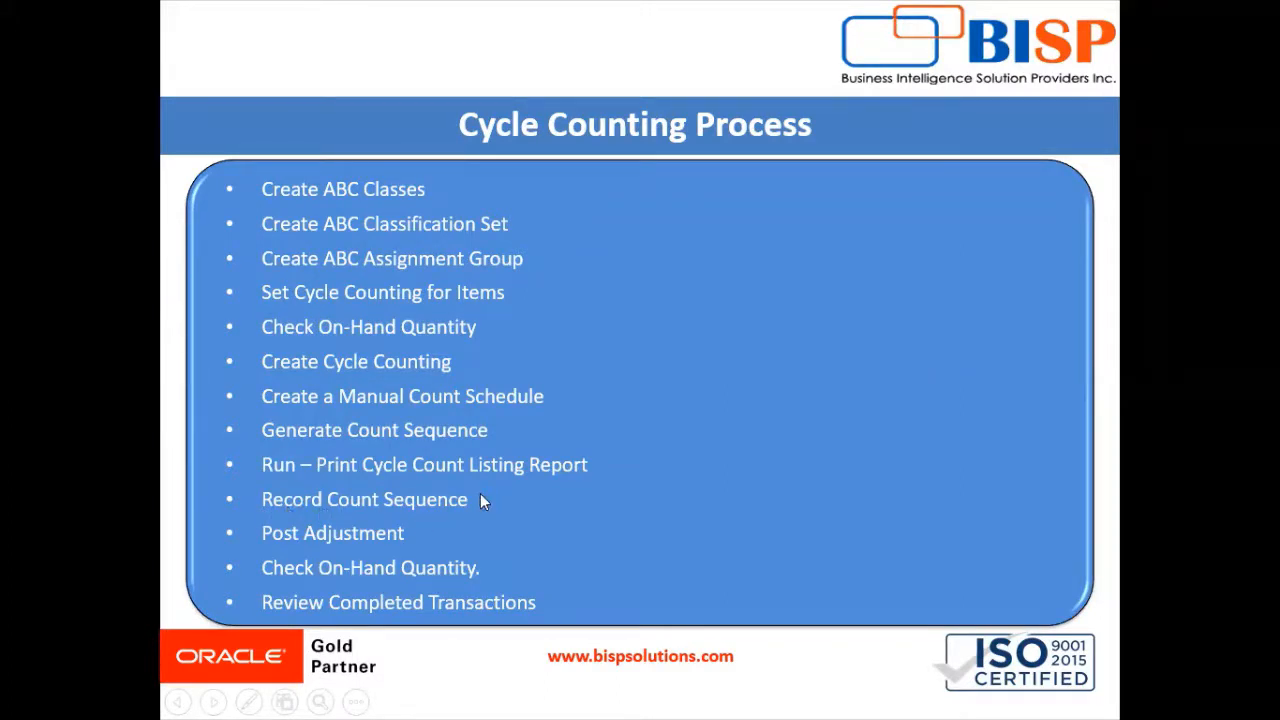
key(alt+Tab)
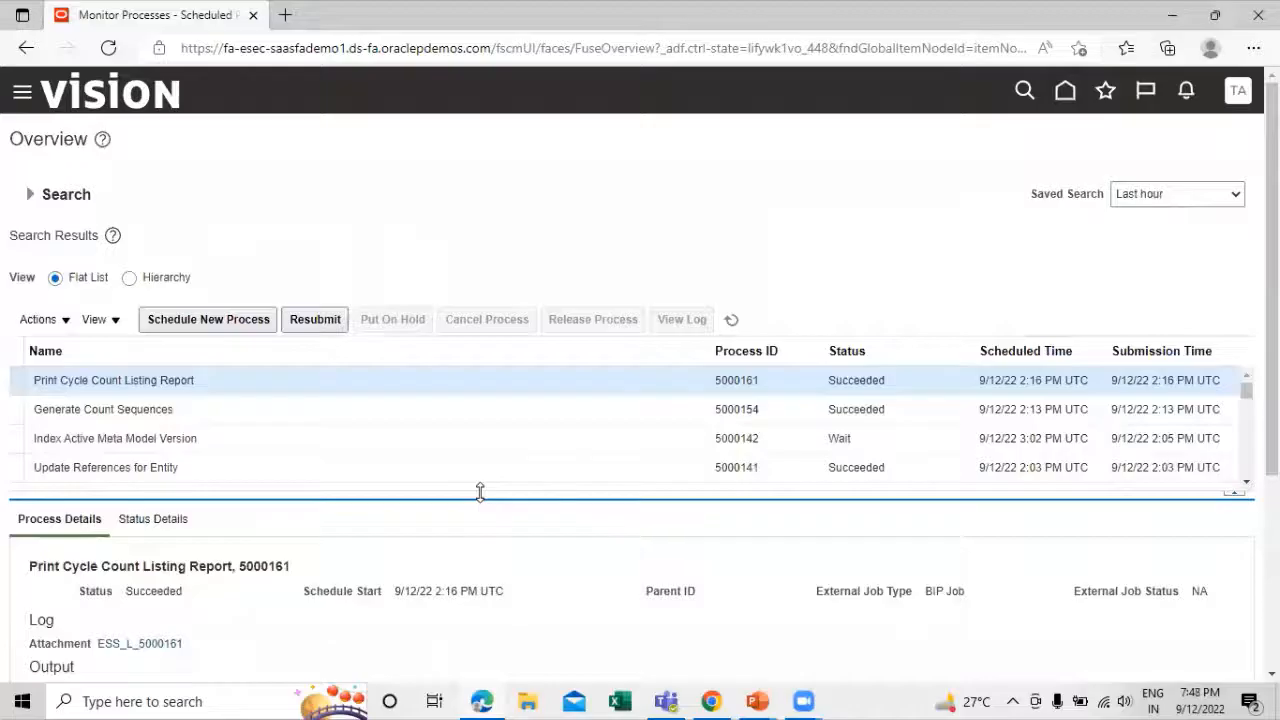
Open the Manage Cycle Counts task in Inventory Management for TATA_NY_INV_ORG
click(23, 98)
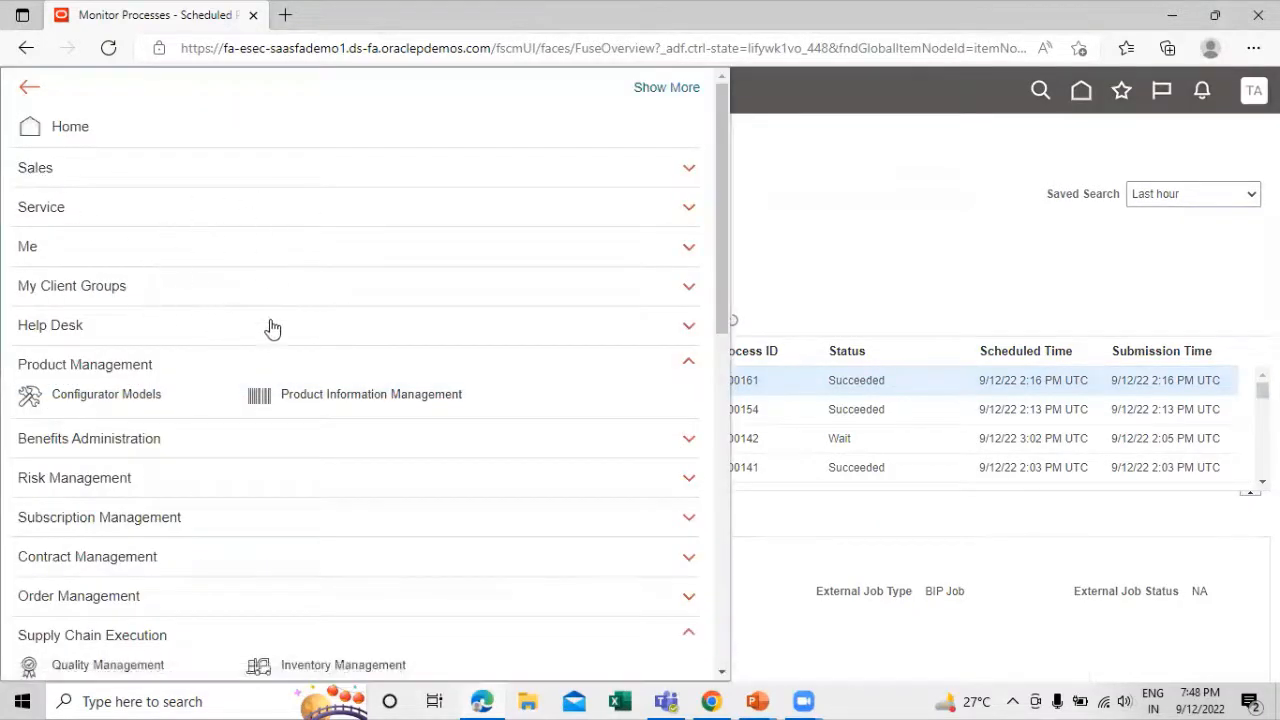
click(903, 249)
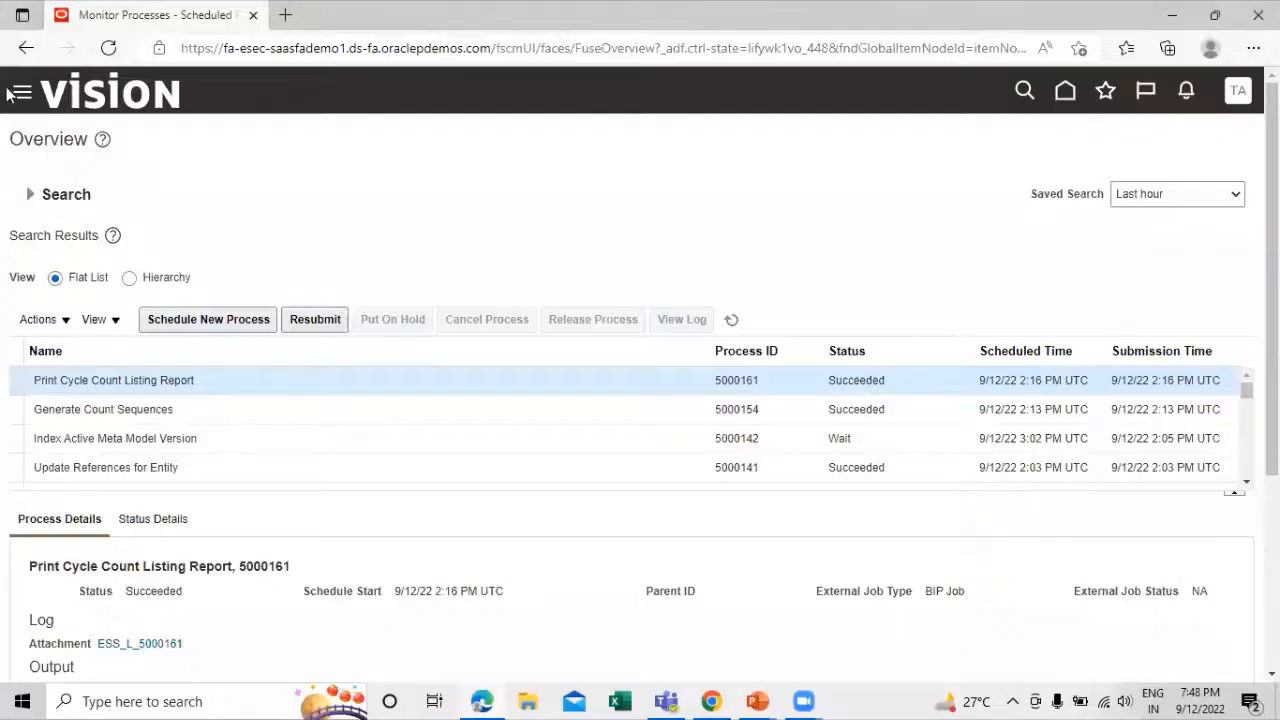
click(20, 92)
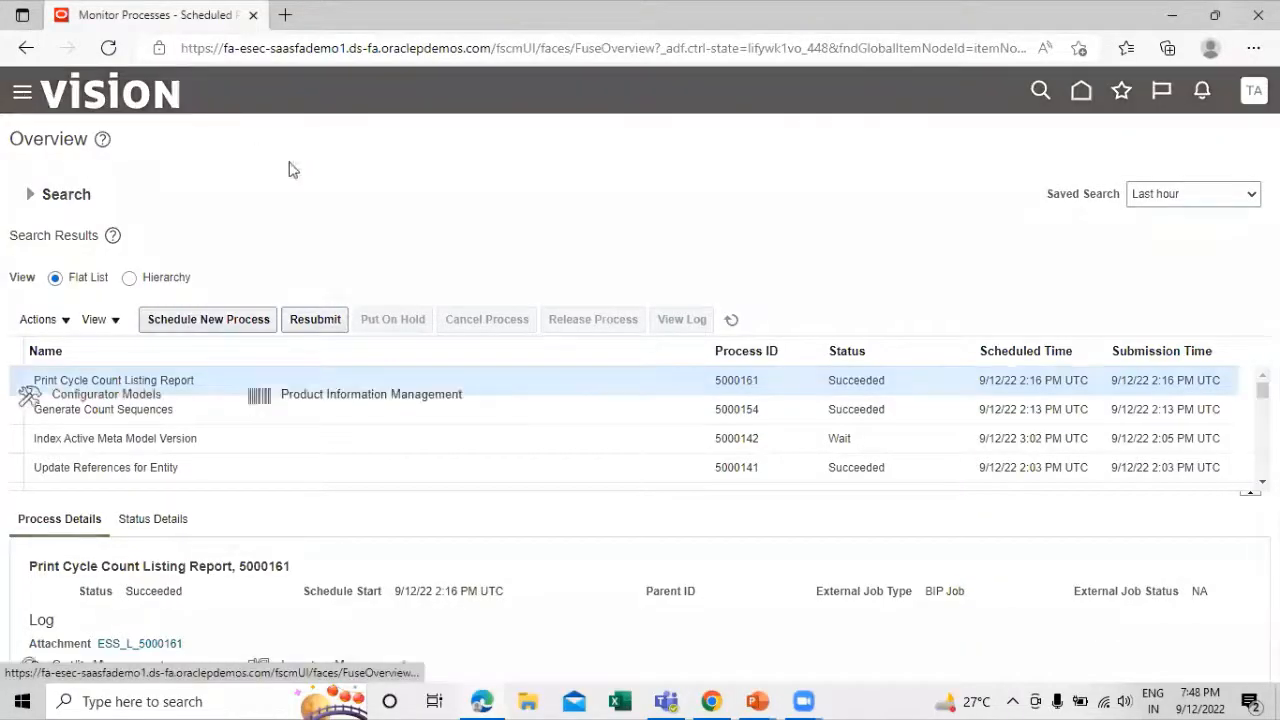
scroll(437, 263, down, 3)
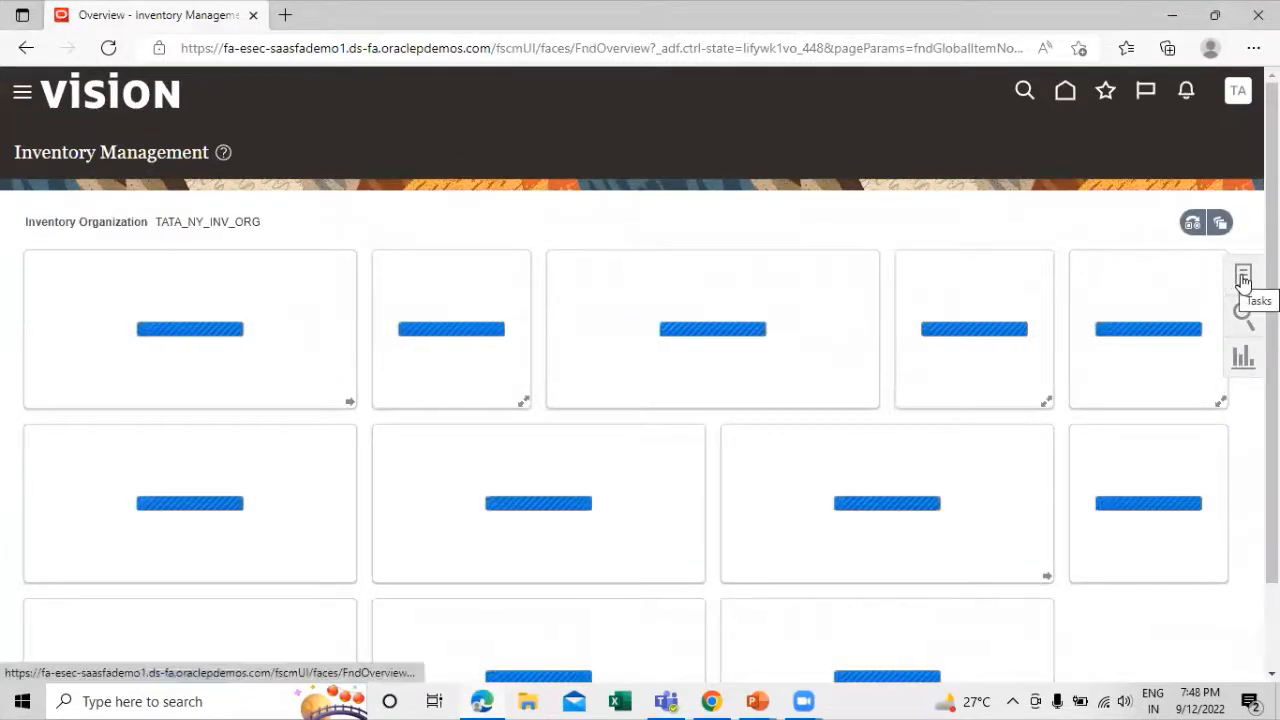
click(1243, 277)
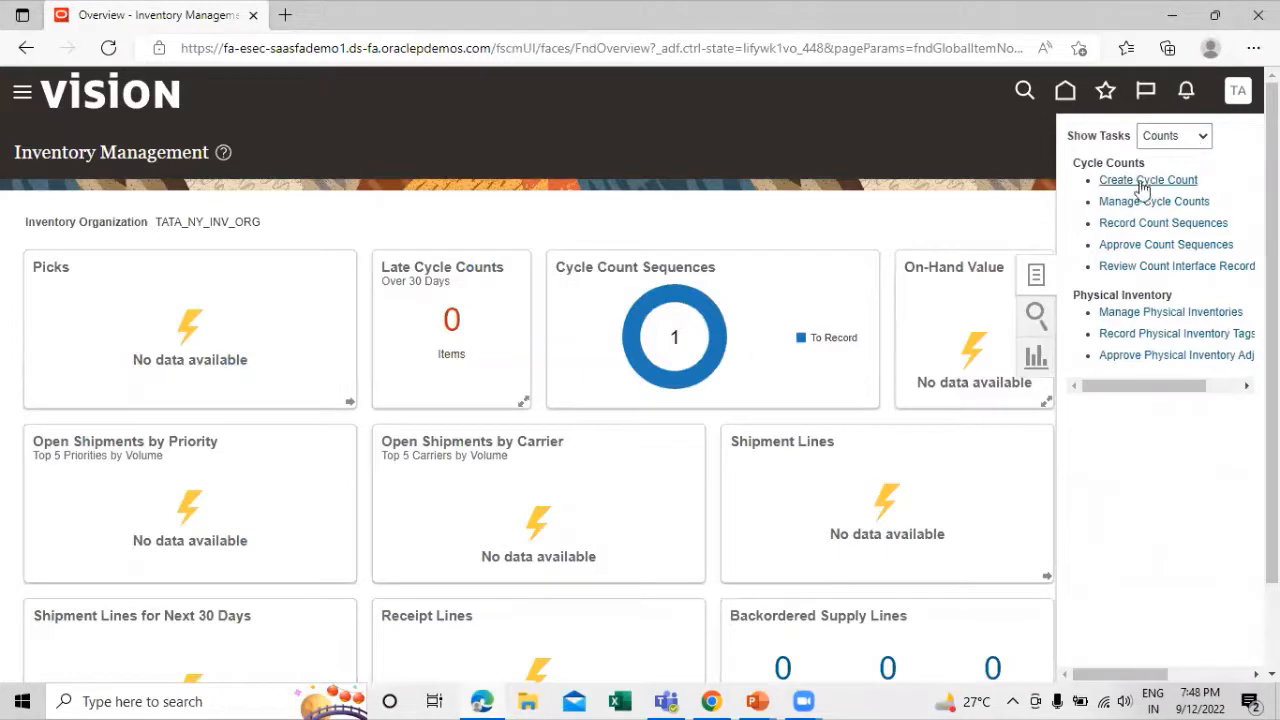
click(1105, 203)
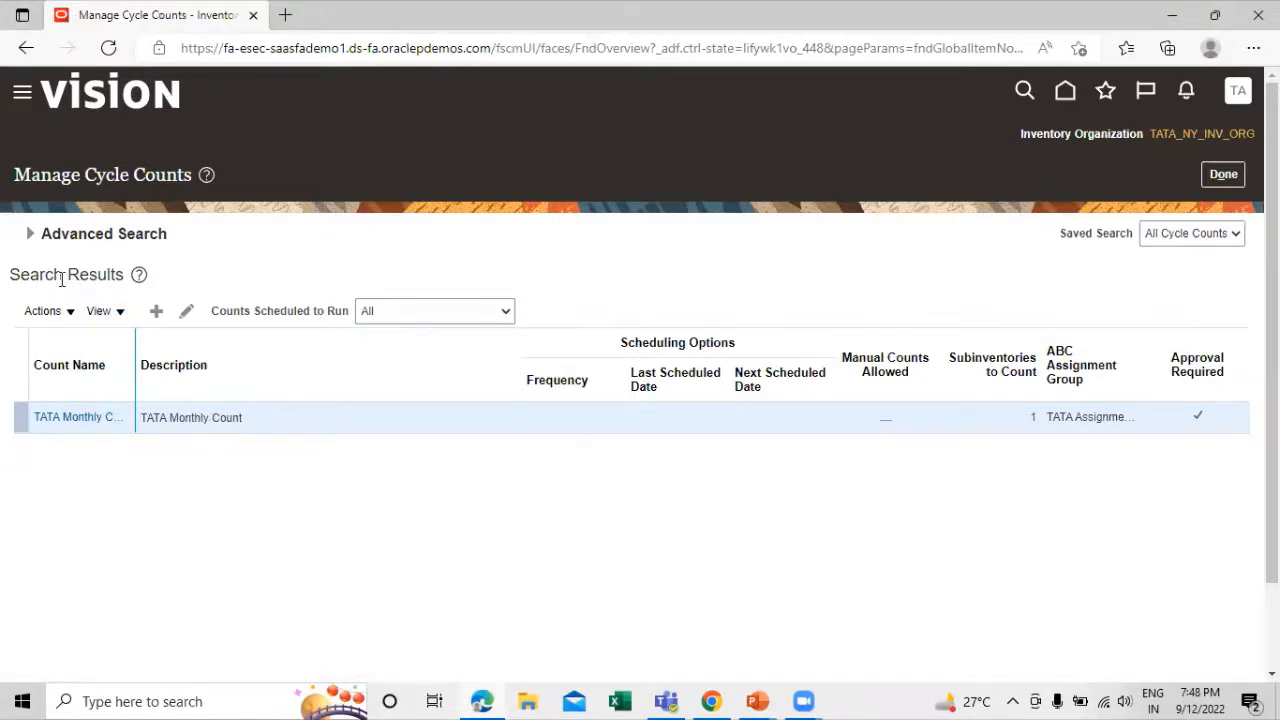
Start recording count sequences for TATA Monthly Count and enter a count quantity of 1,000 for item TATA1001
click(45, 311)
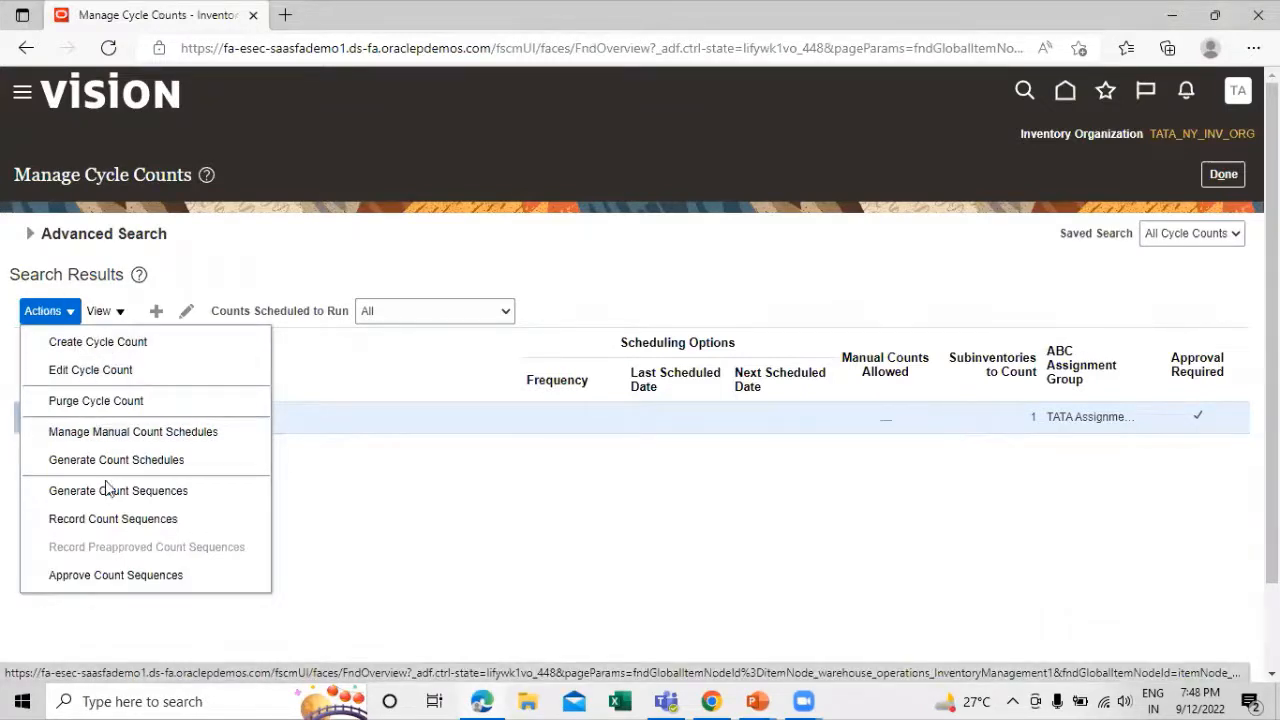
click(163, 519)
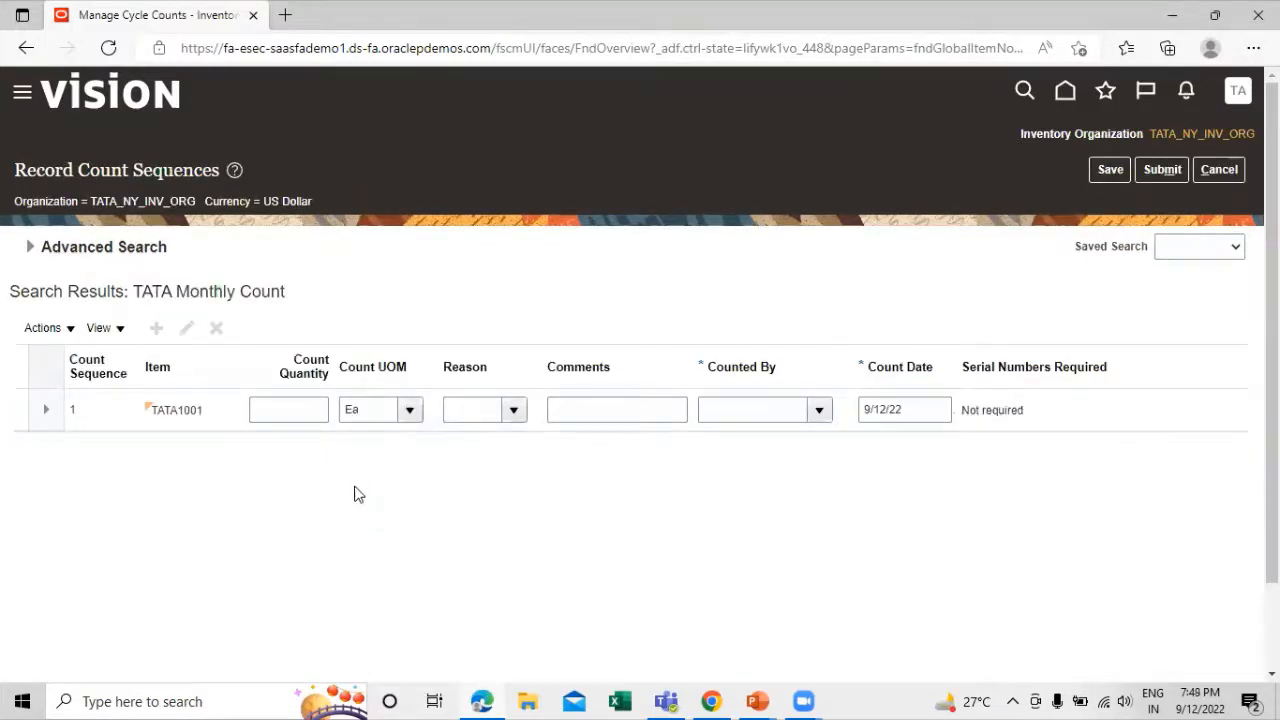
click(301, 412)
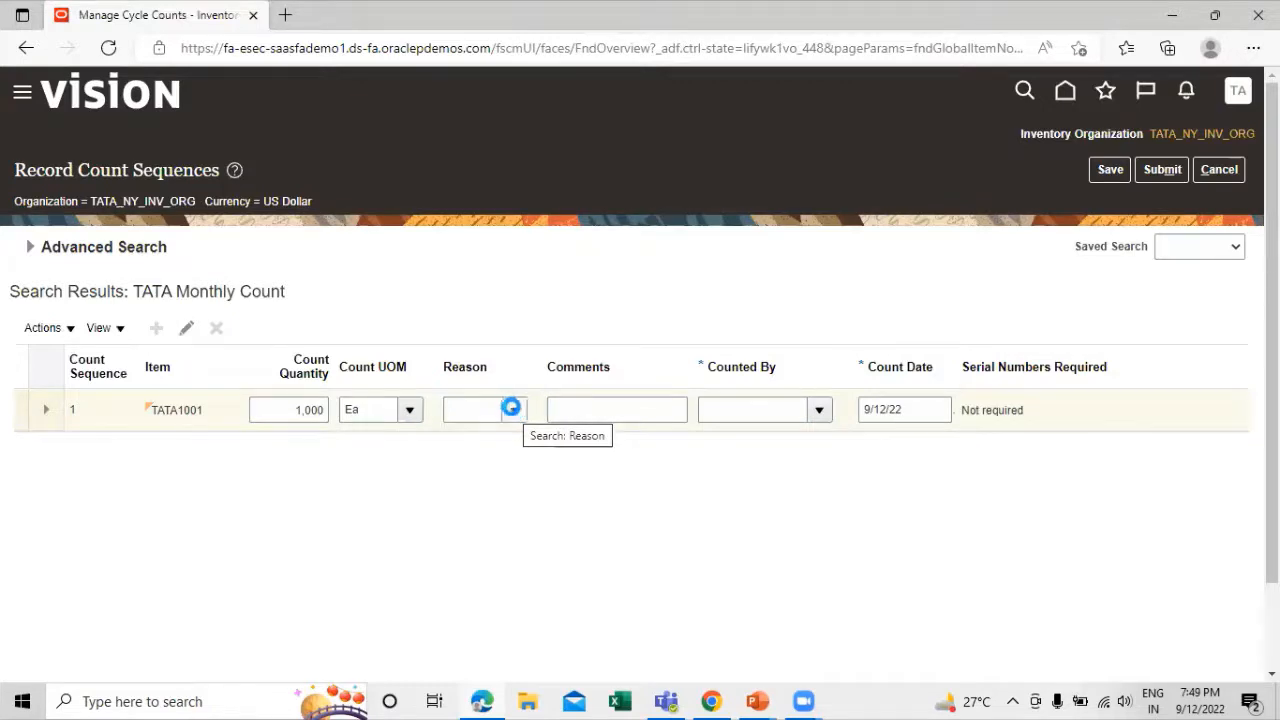
click(818, 413)
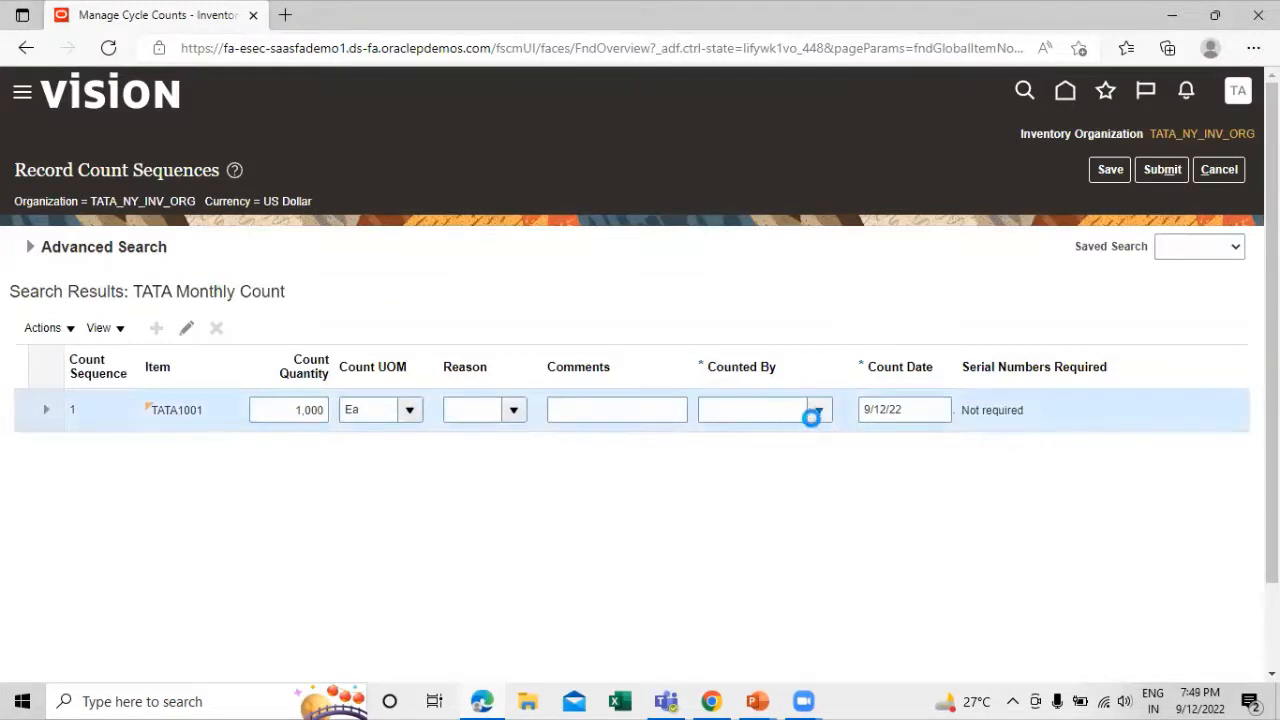
click(815, 412)
click(722, 380)
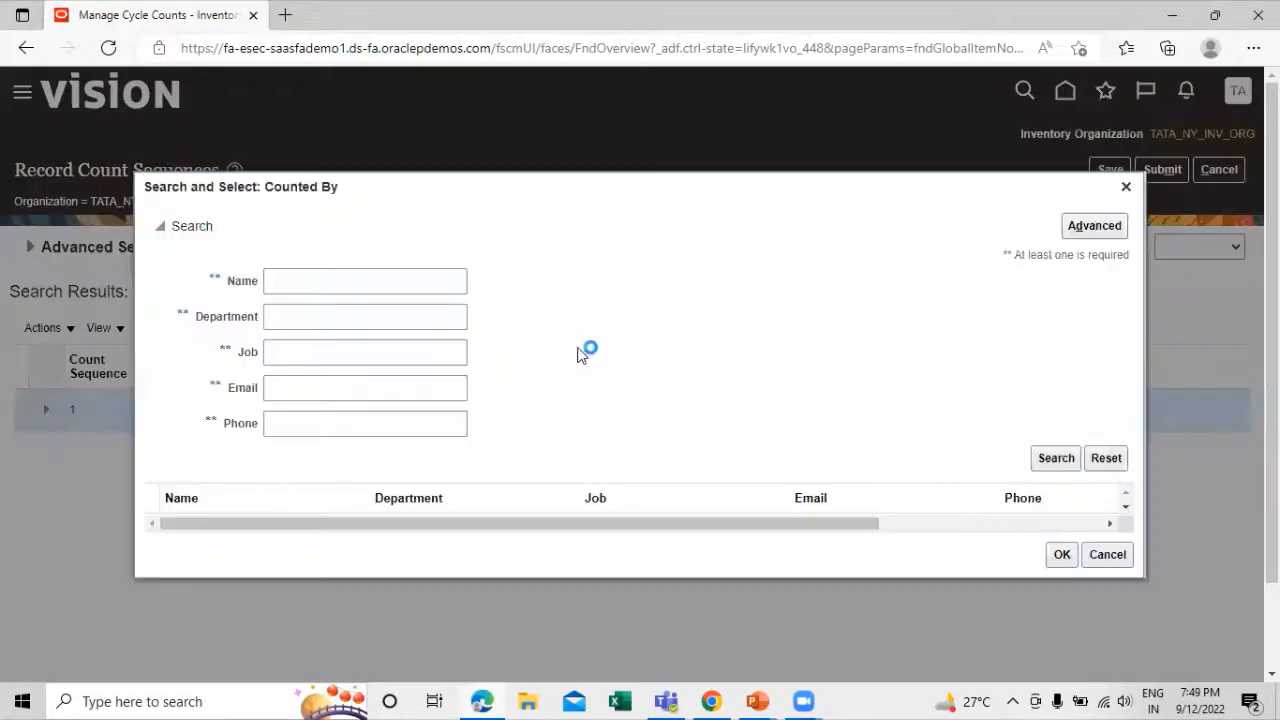
click(377, 283)
text(tata)
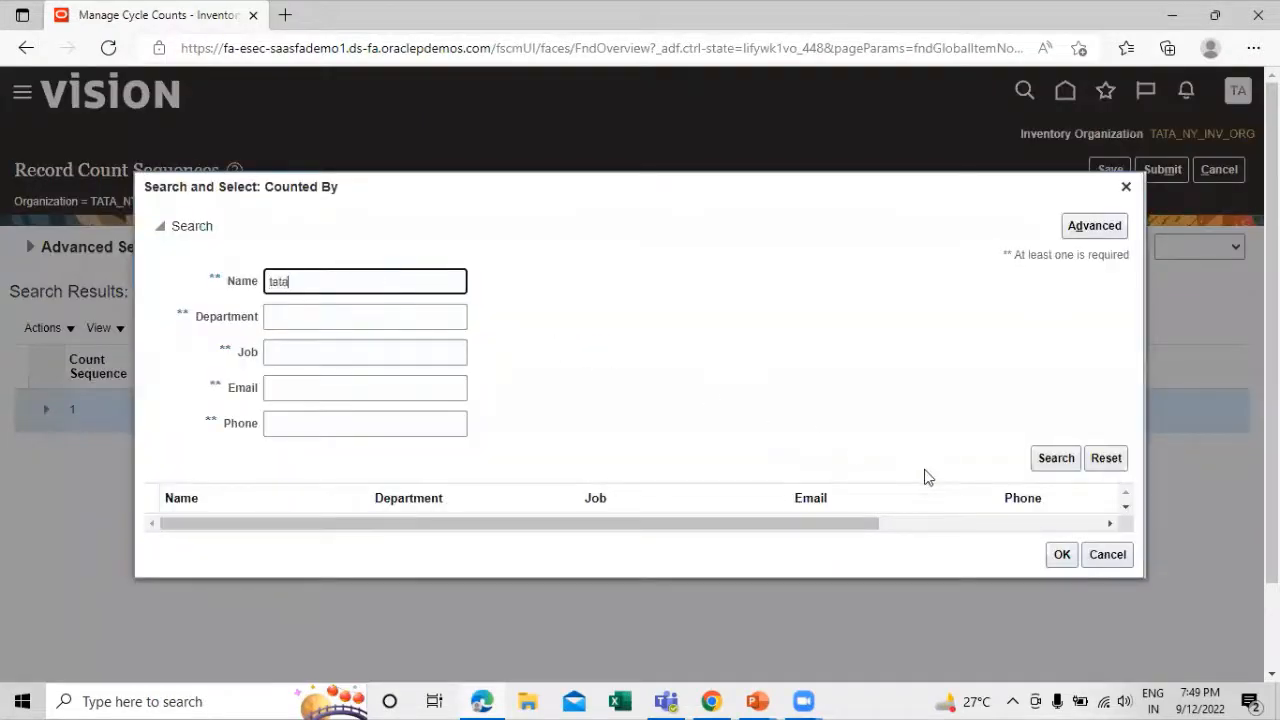
click(1053, 462)
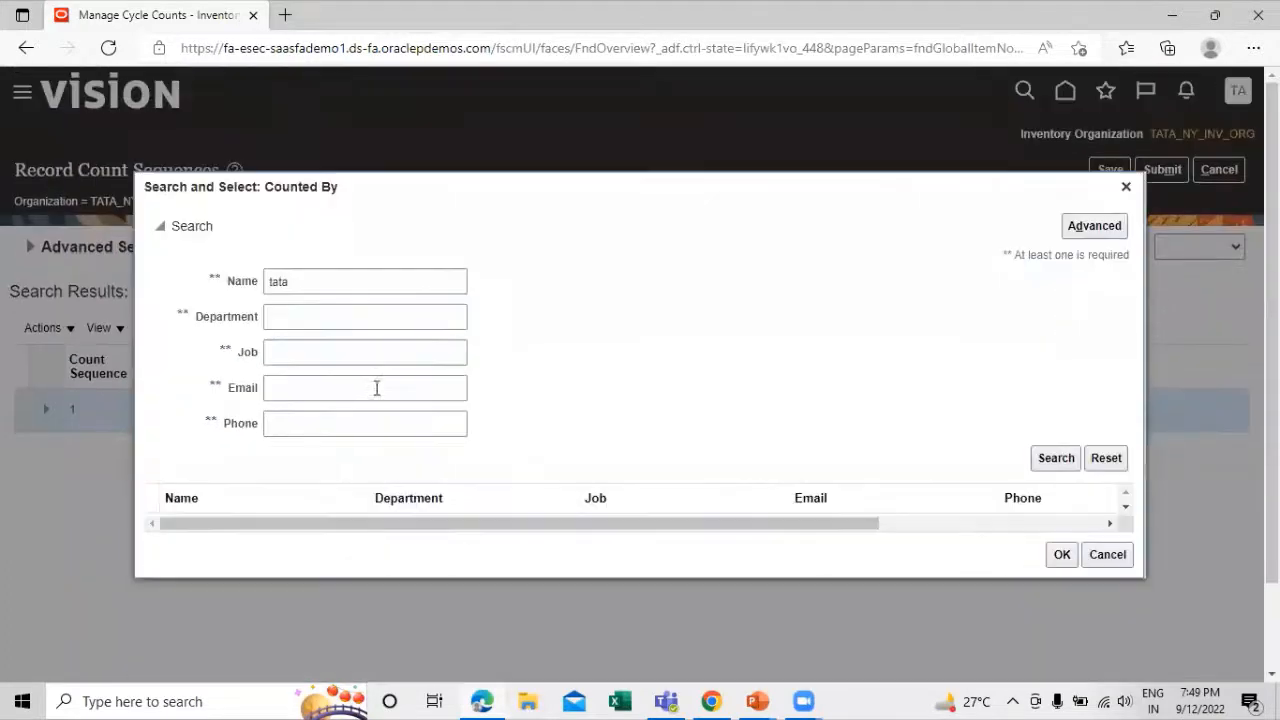
click(688, 325)
click(1107, 555)
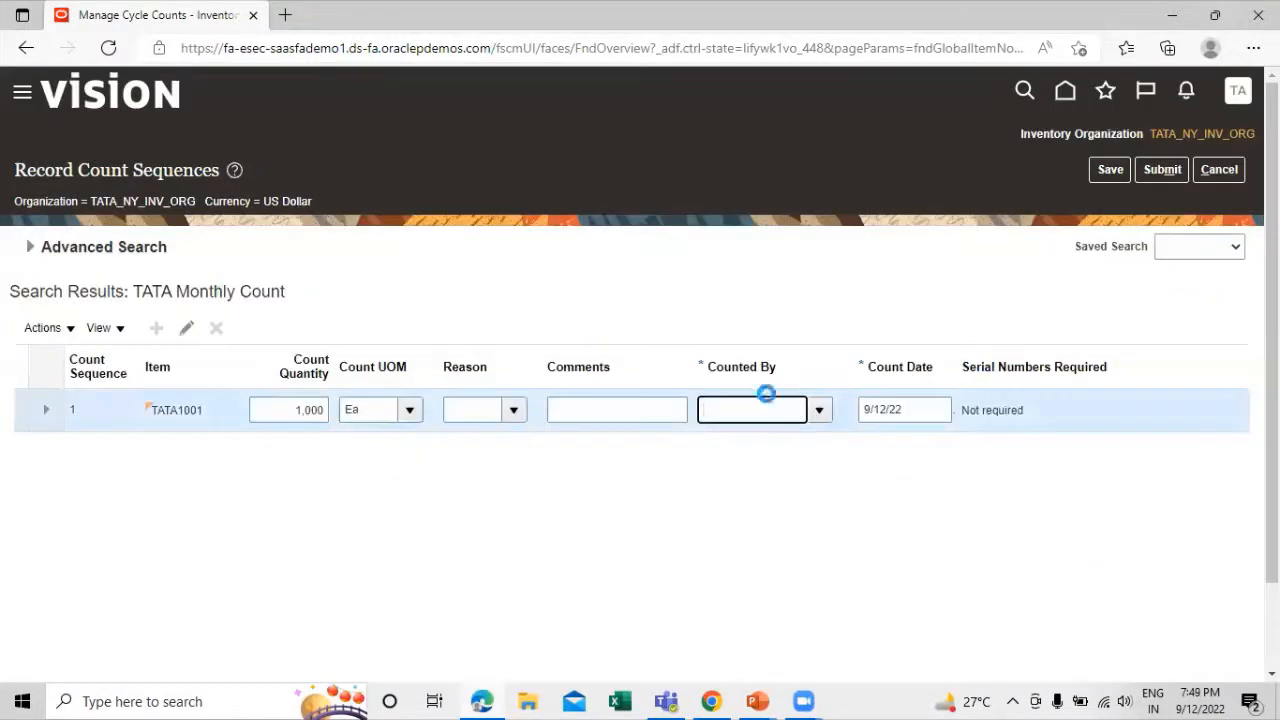
Assign the Faculty of Science employee as Counted By for TATA1001, submit the count sequence for approval and acknowledge the confirmation
click(818, 410)
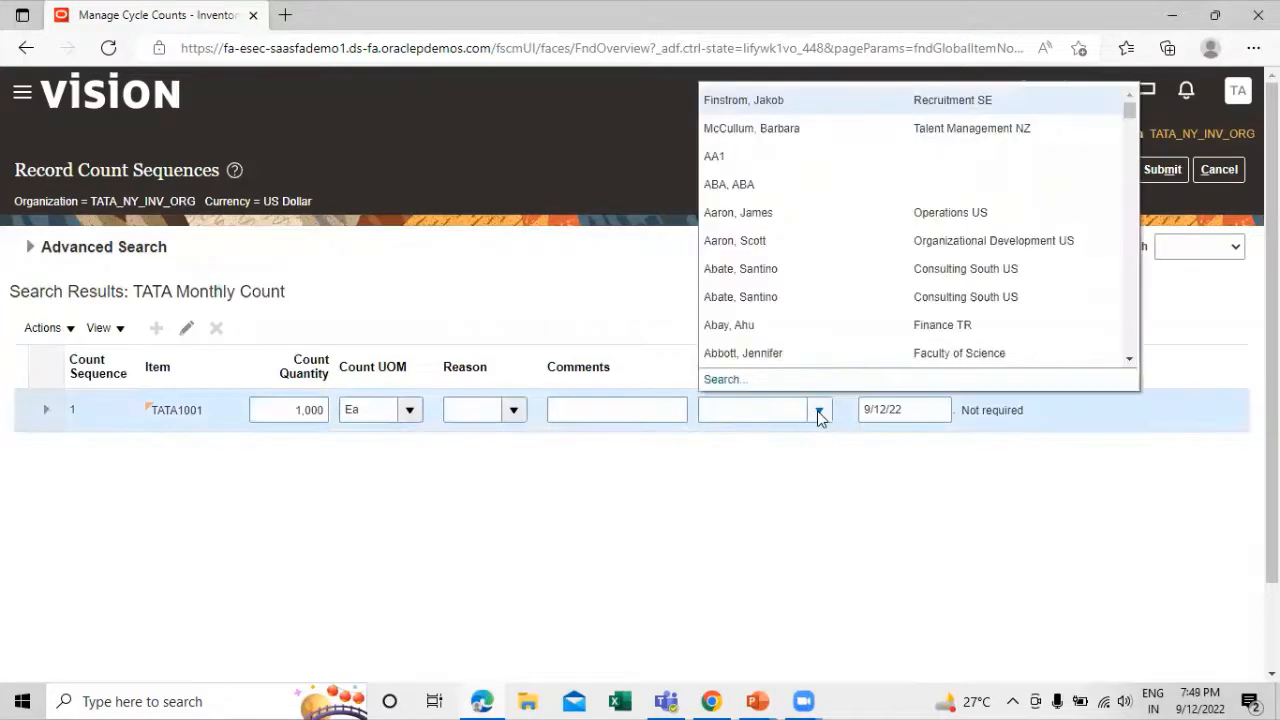
scroll(802, 196, down, 1)
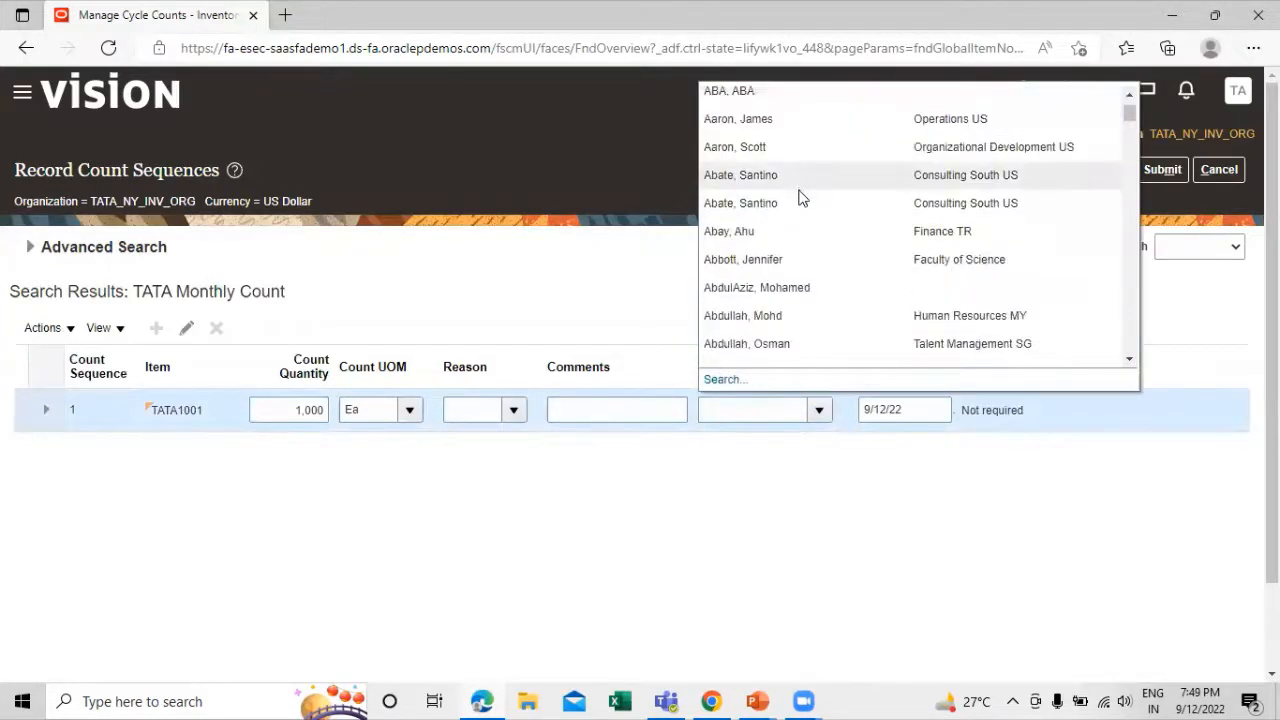
scroll(798, 204, up, 1)
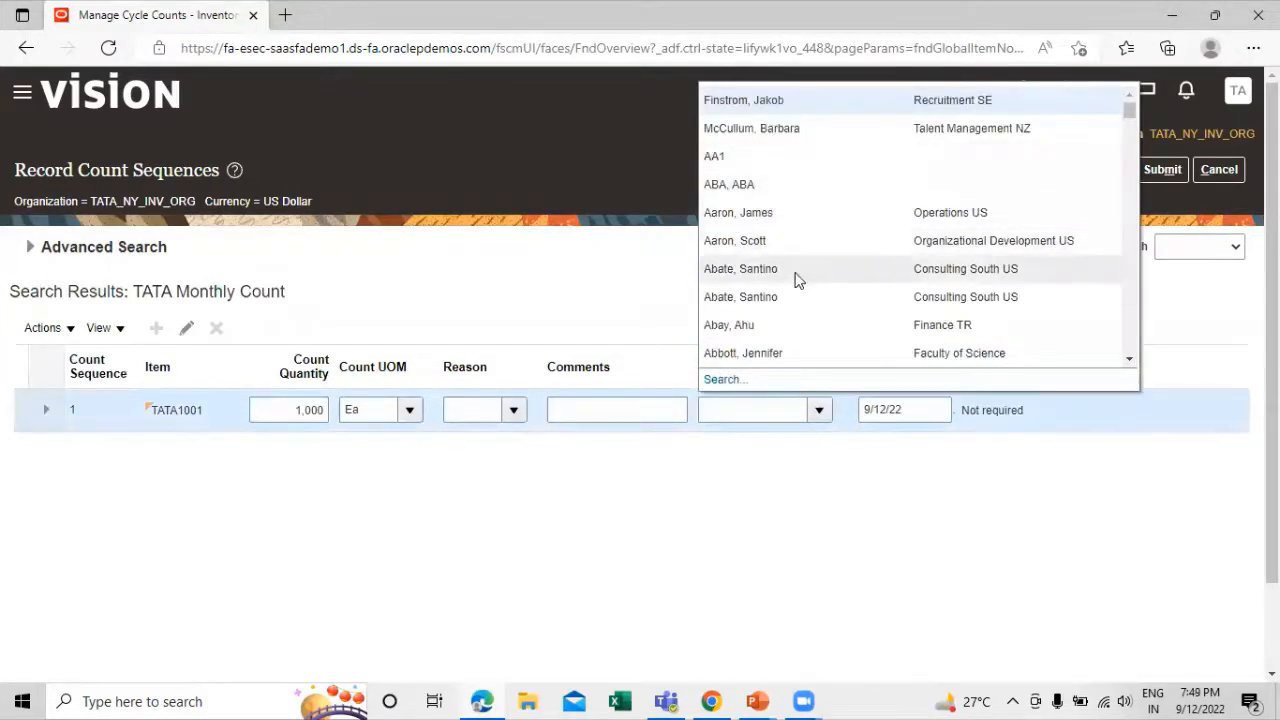
click(772, 352)
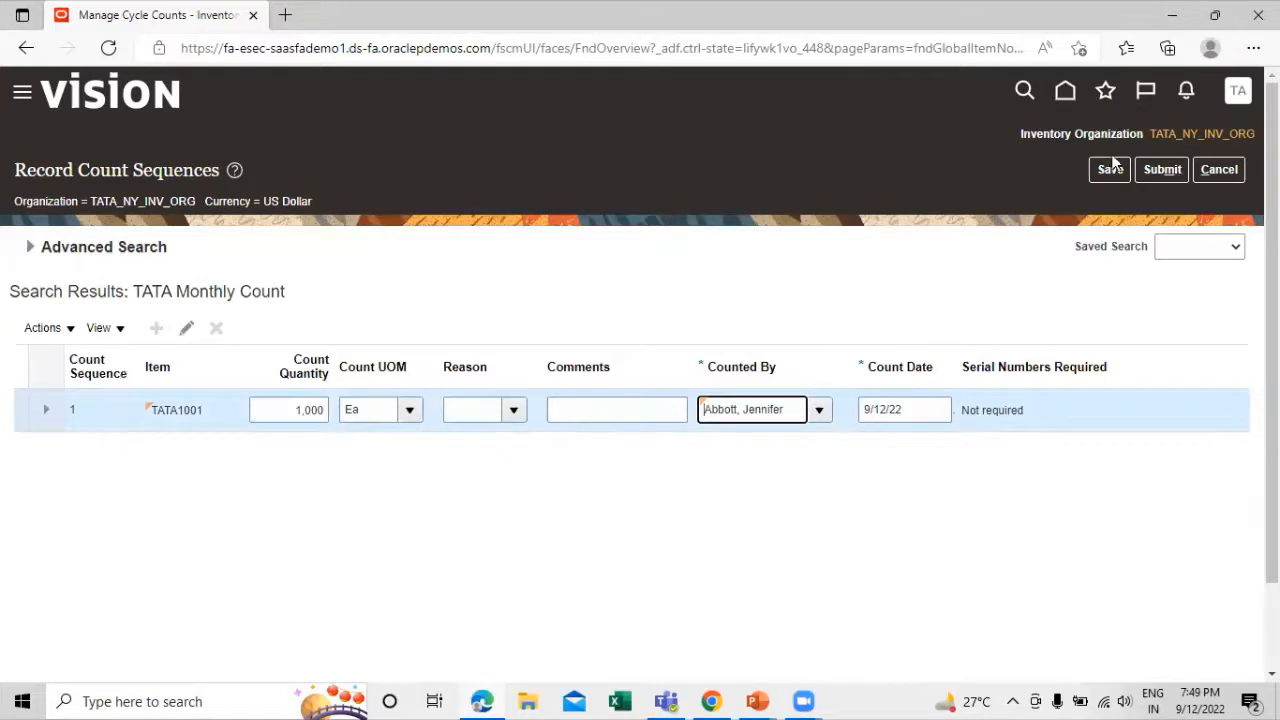
click(1147, 172)
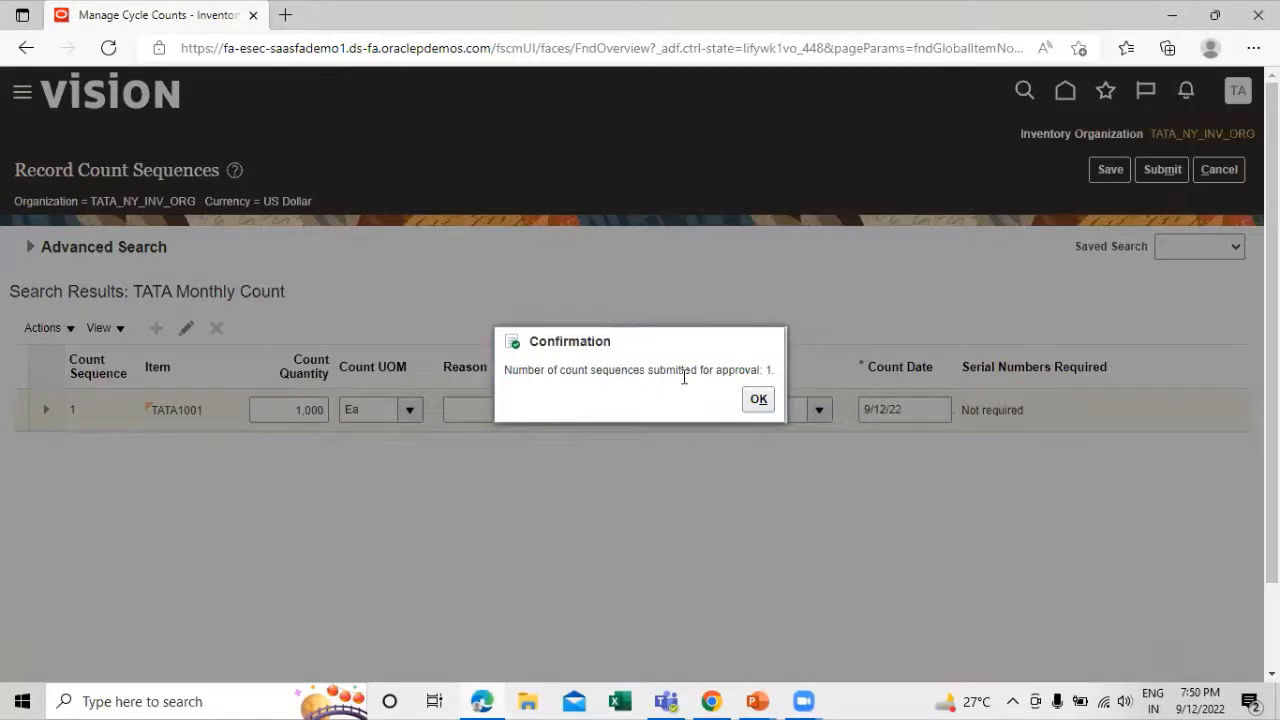
click(760, 400)
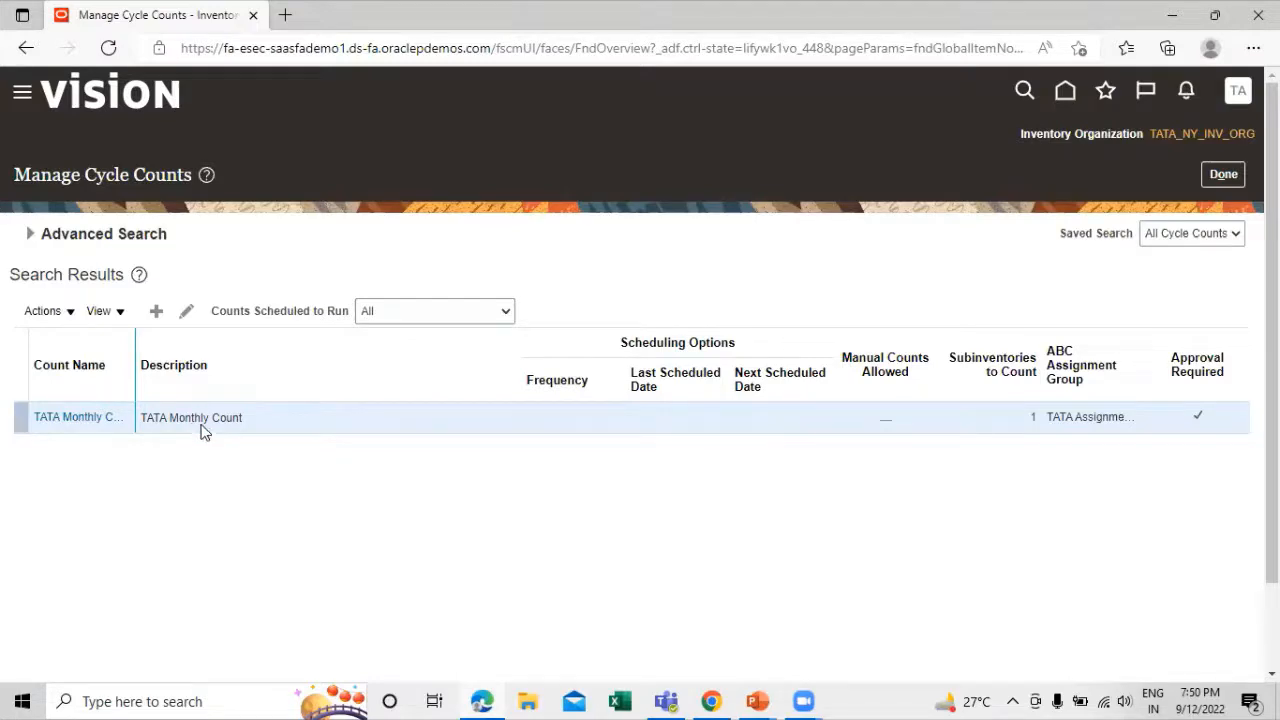
Check the stage after Record Count Sequence on the PowerPoint process slide and return to Manage Cycle Counts
key(alt+Tab)
key(alt+Tab)
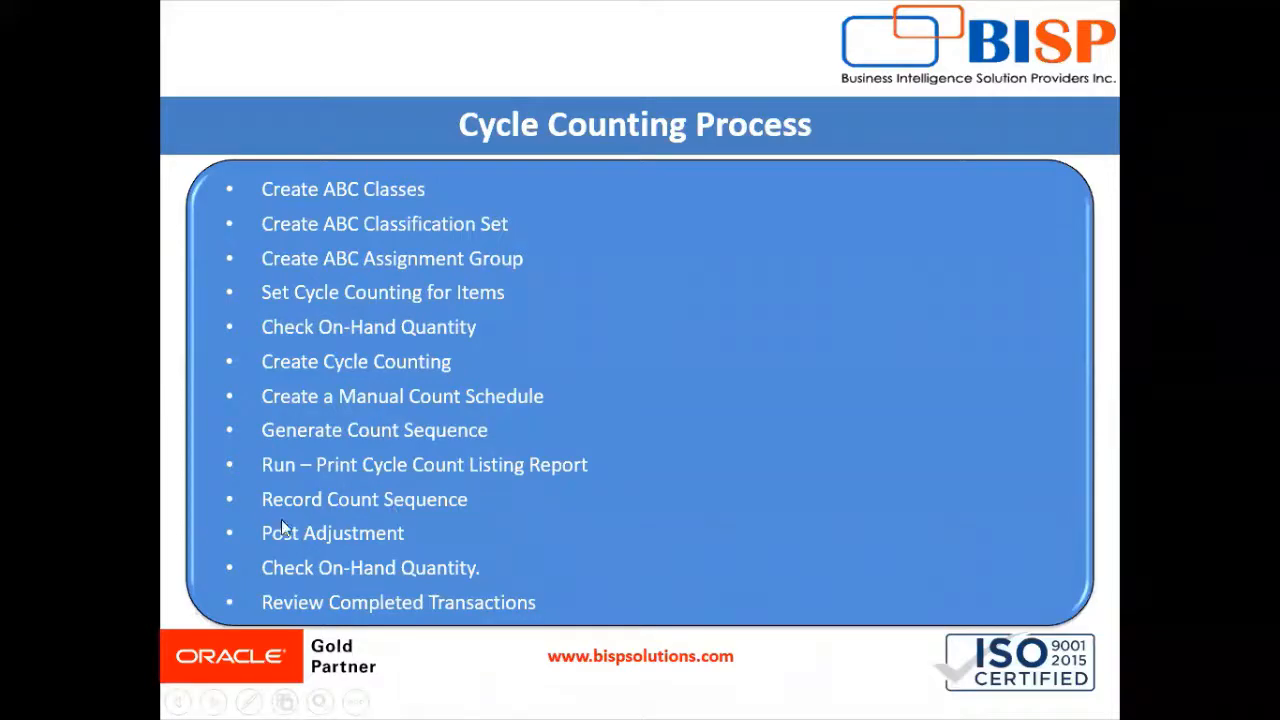
key(alt+Tab)
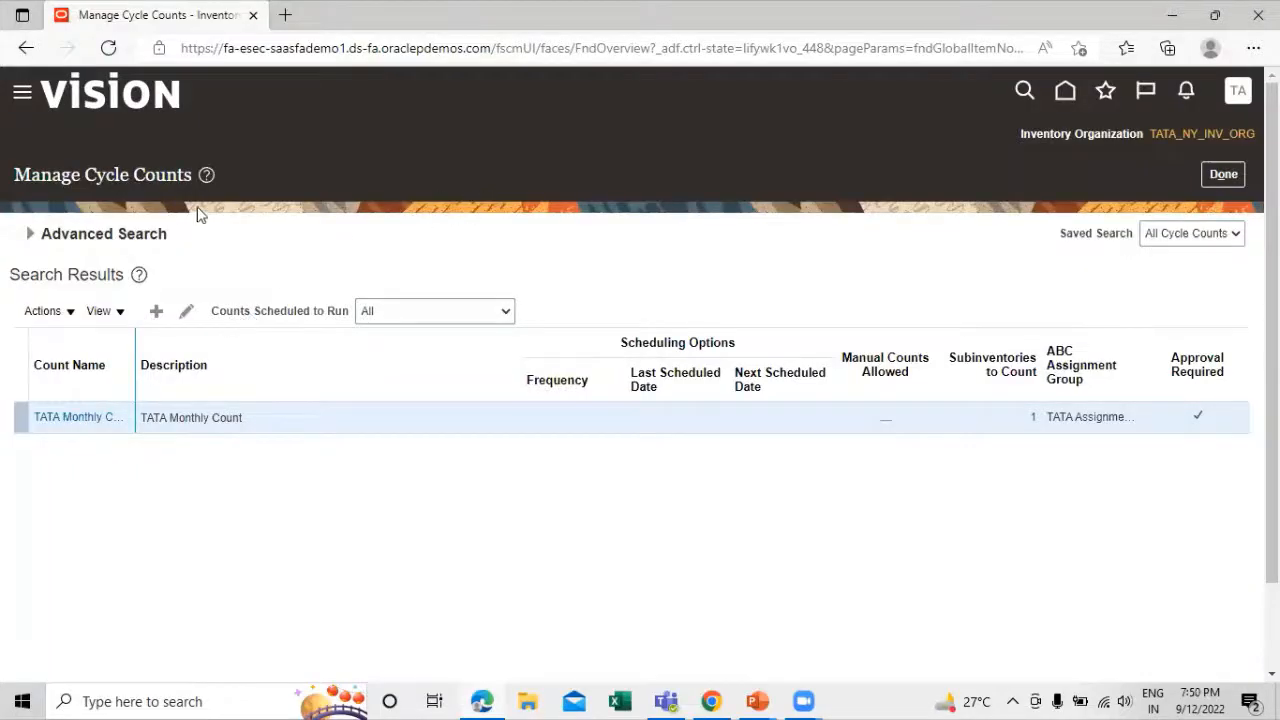
Open Approve Count Sequences for TATA Monthly Count and assign the Finance TR employee as Reviewed By for TATA1001
click(45, 311)
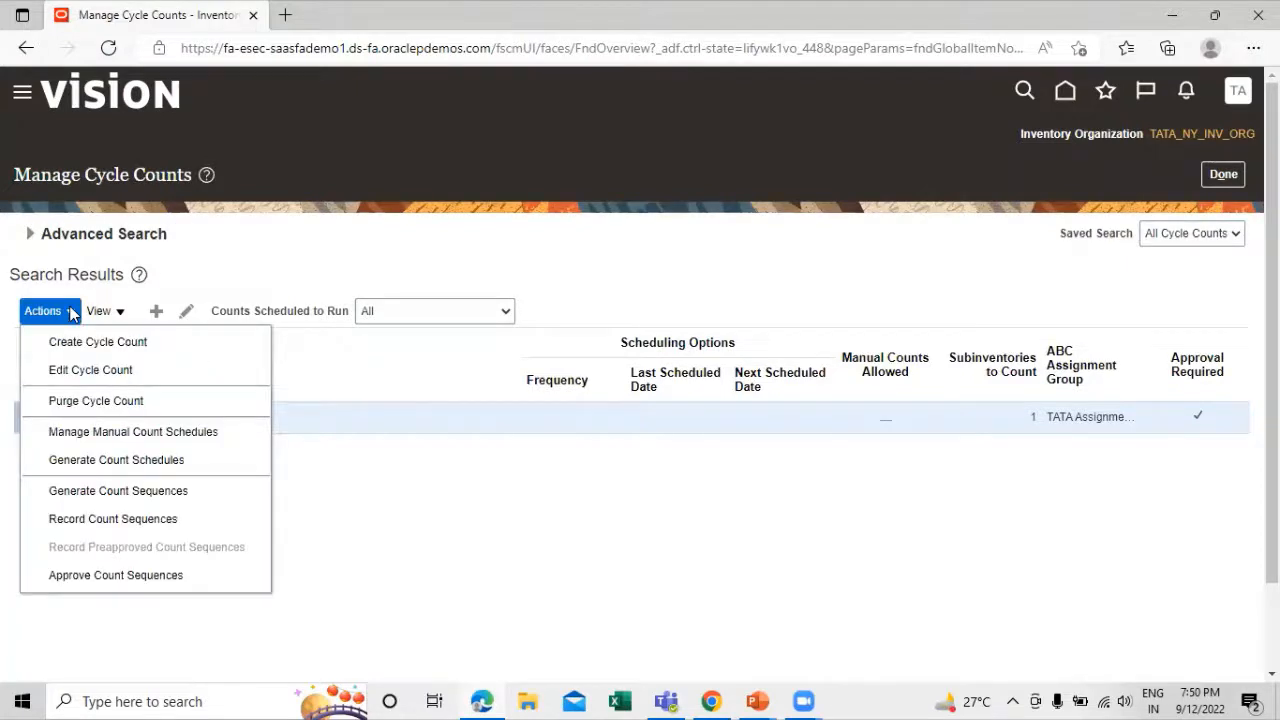
click(116, 576)
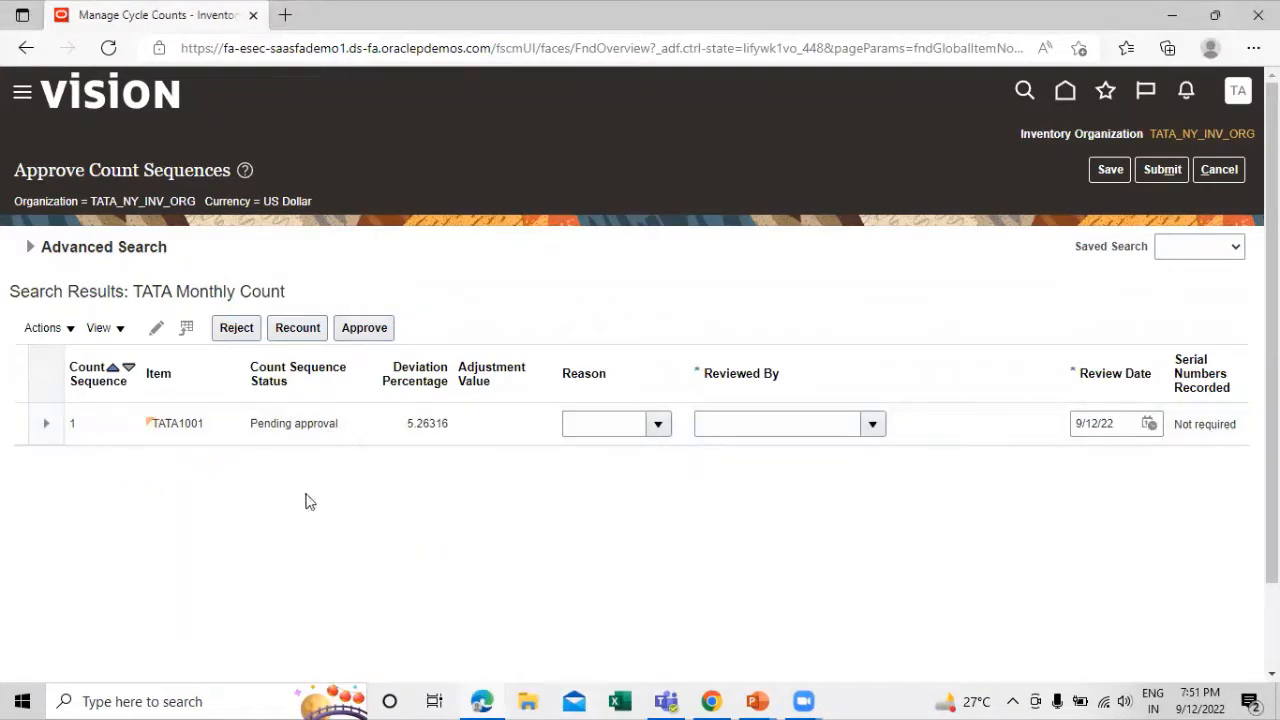
click(873, 426)
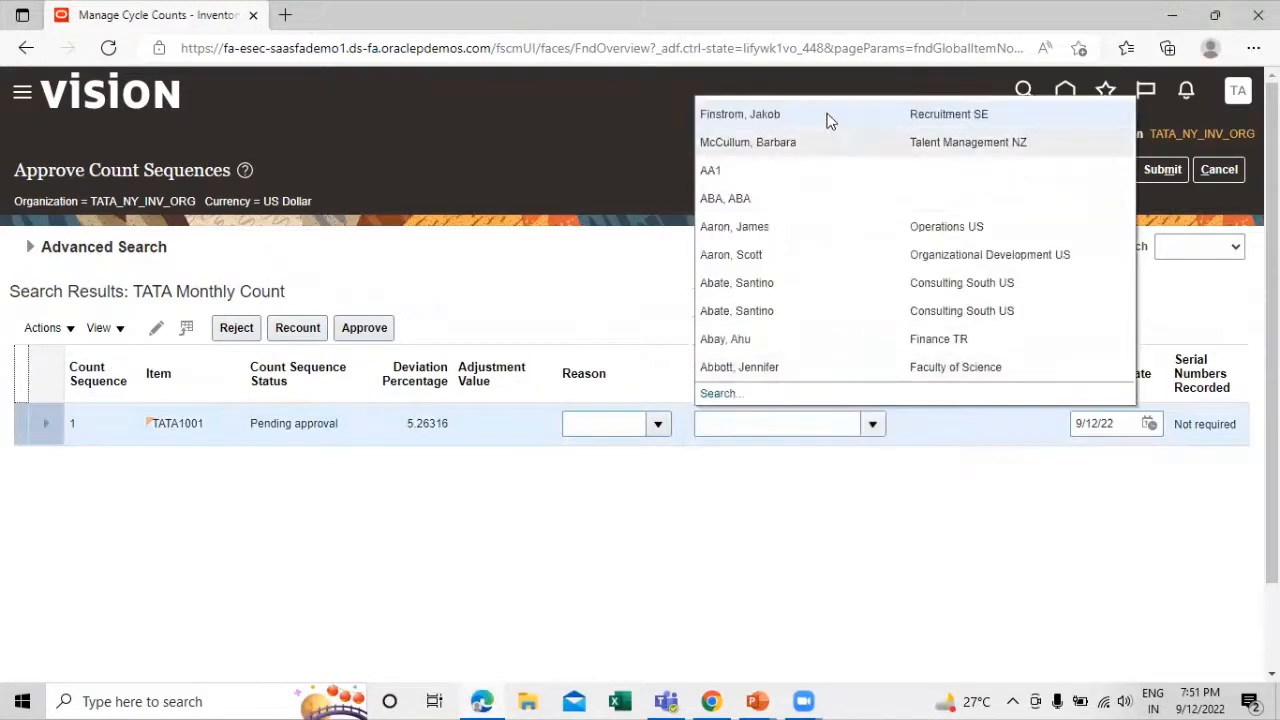
click(768, 340)
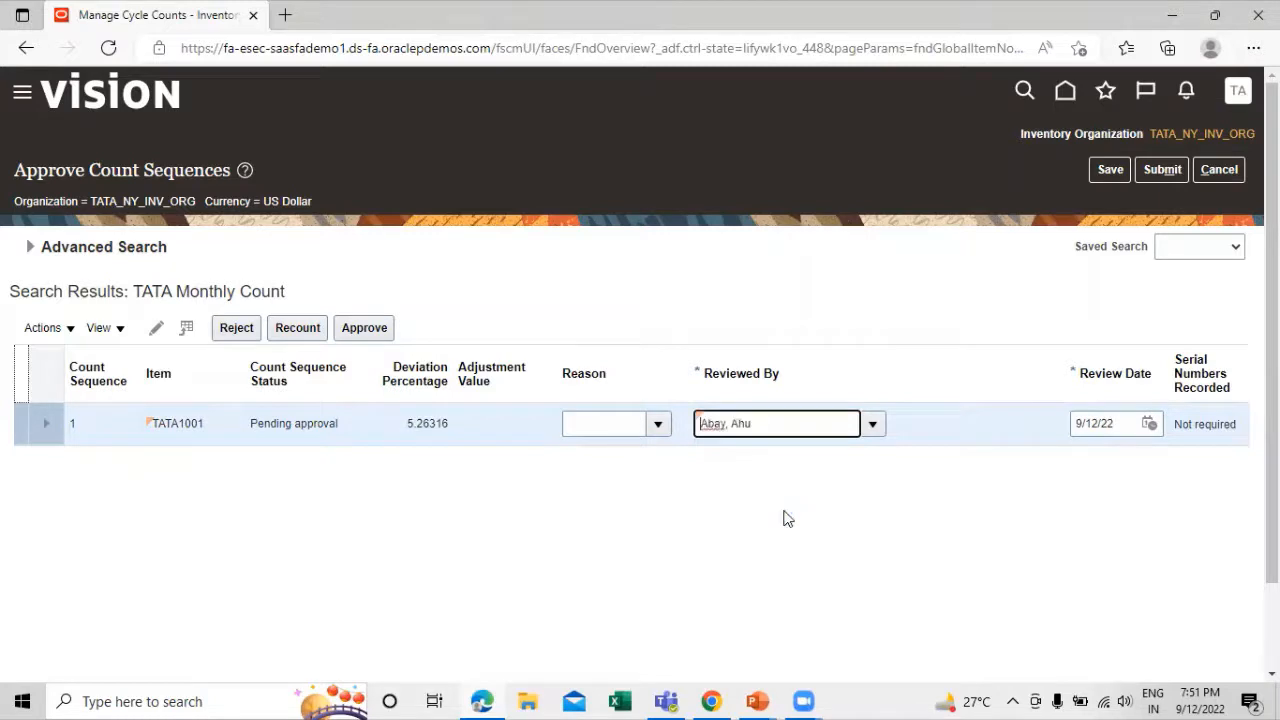
Approve and submit the TATA1001 count sequence, acknowledge the confirmation and close Manage Cycle Counts
click(223, 432)
click(380, 335)
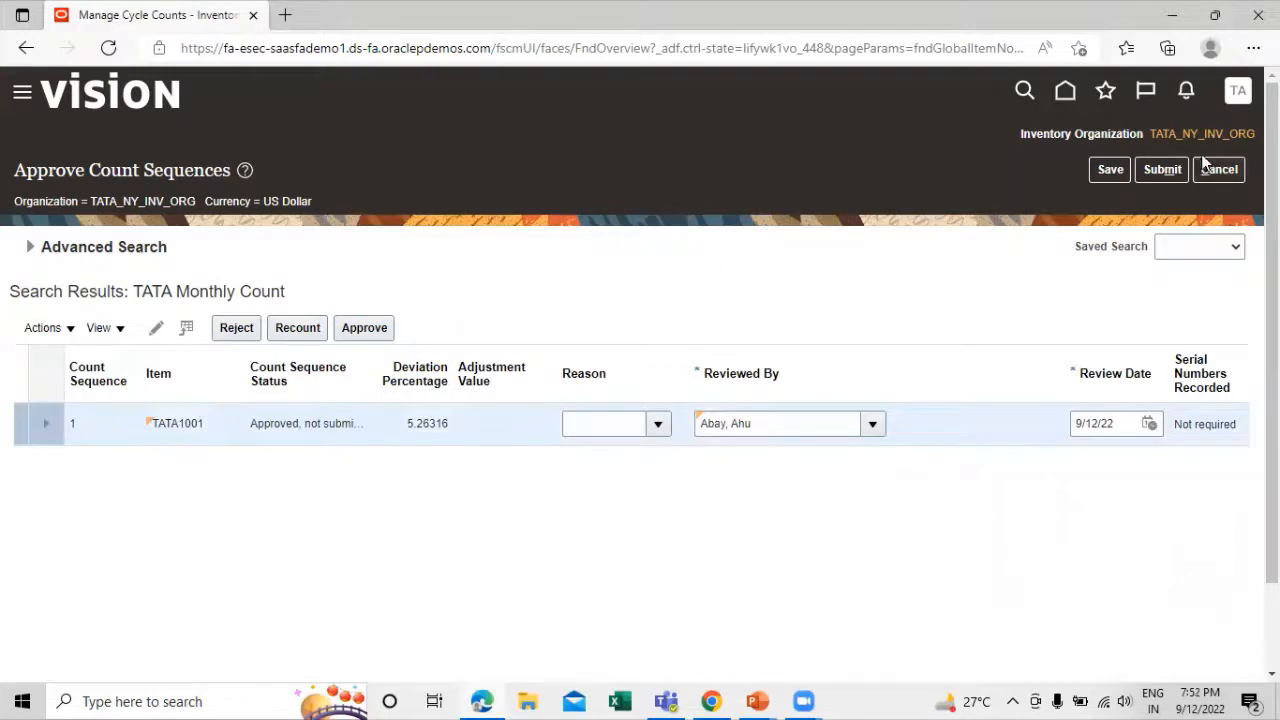
click(1165, 170)
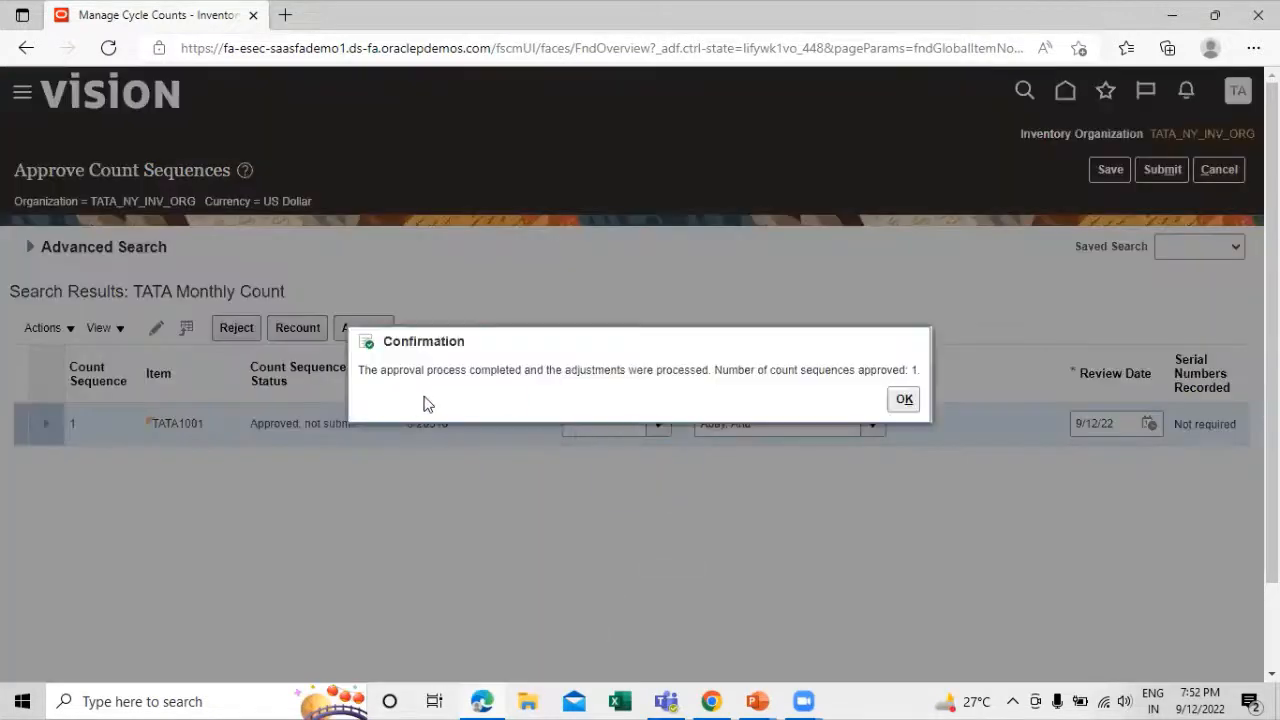
click(900, 398)
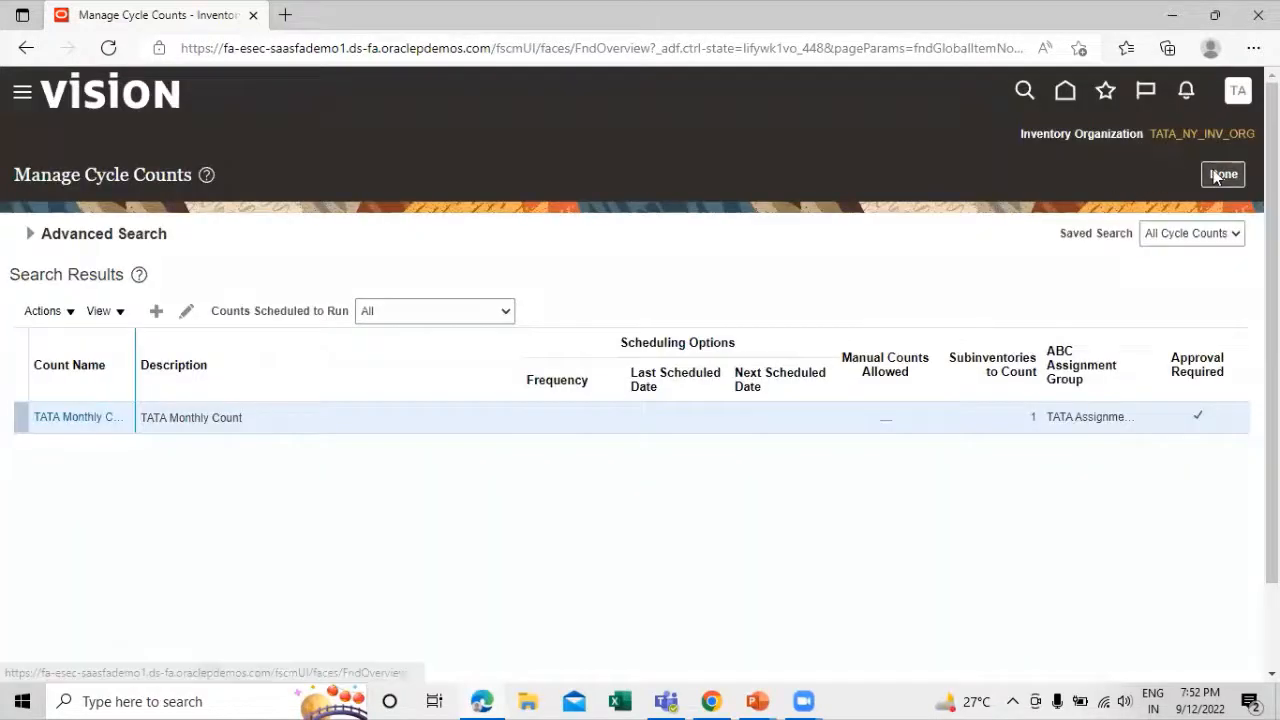
click(1222, 174)
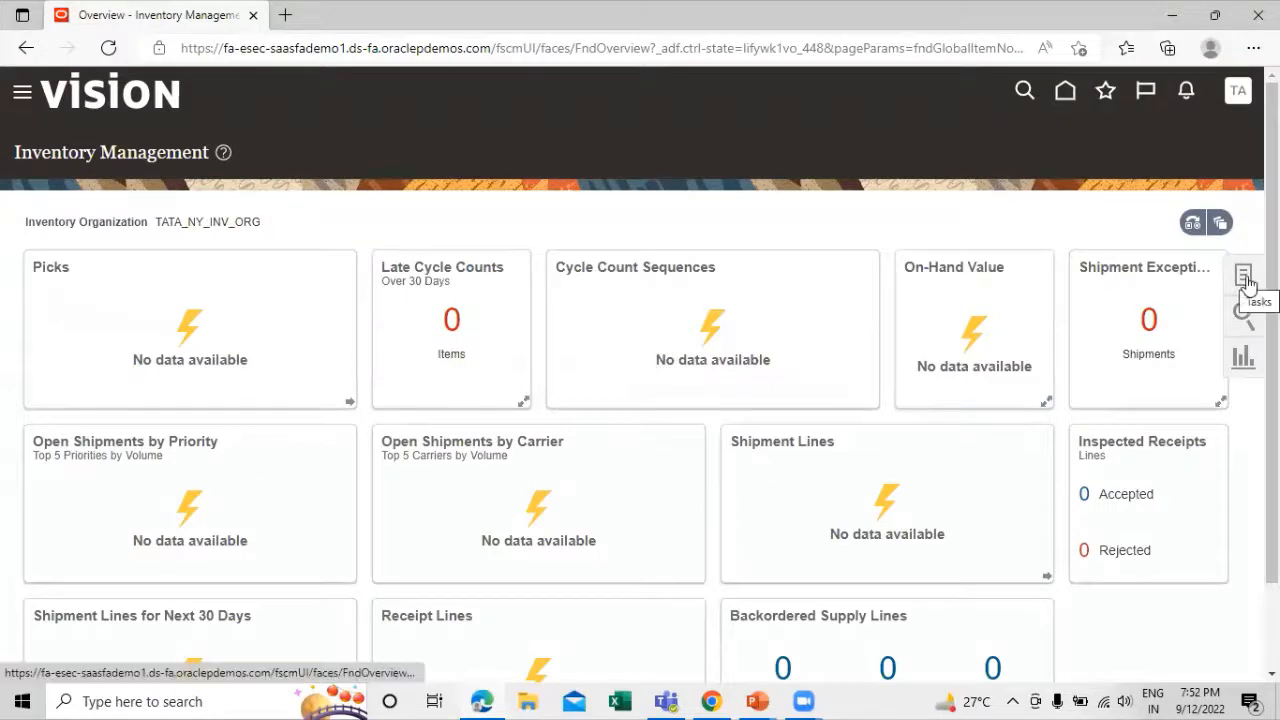
Check the on-hand quantity of item TATA1001 by organization in Manage Item Quantities, then close the page
click(1245, 280)
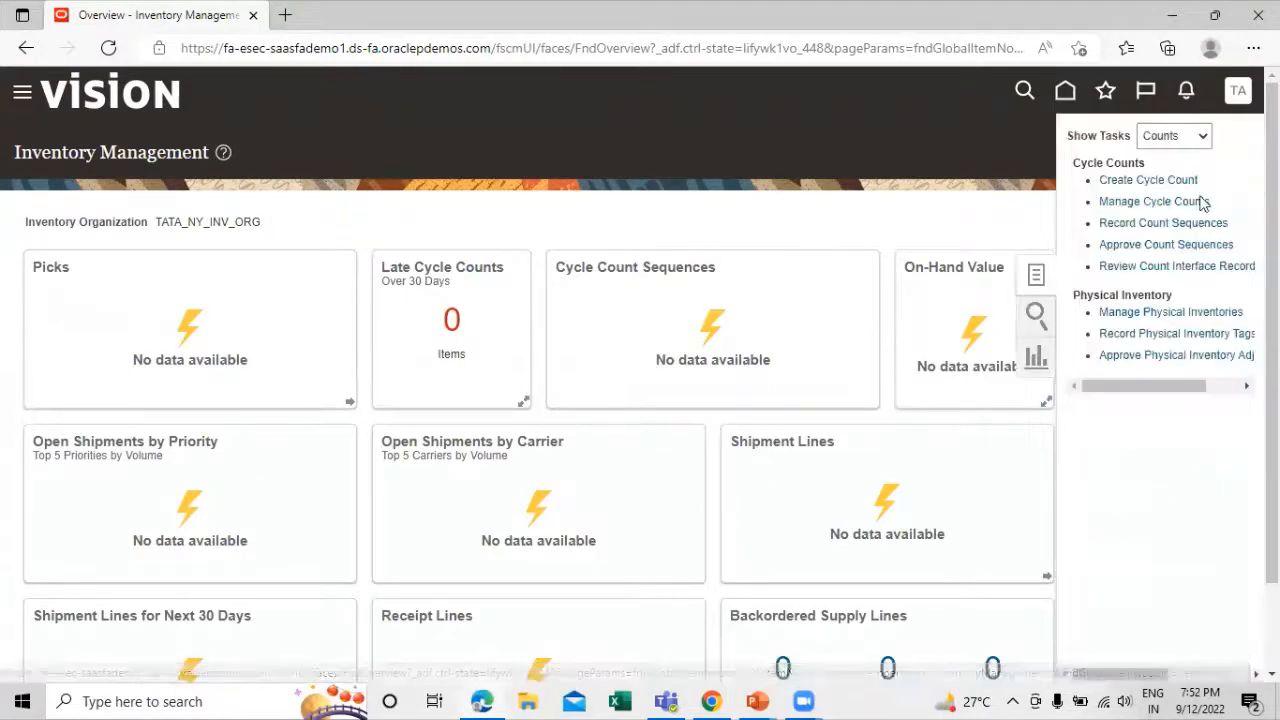
click(1197, 139)
click(1180, 163)
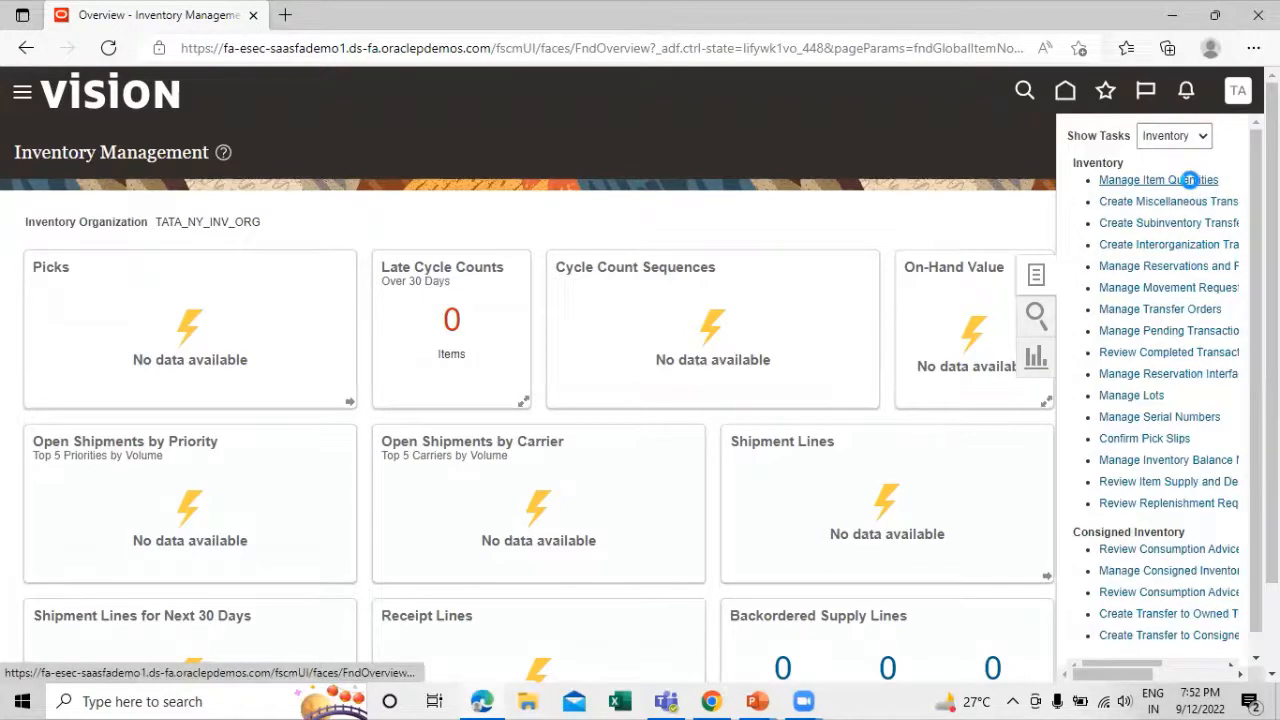
click(1188, 180)
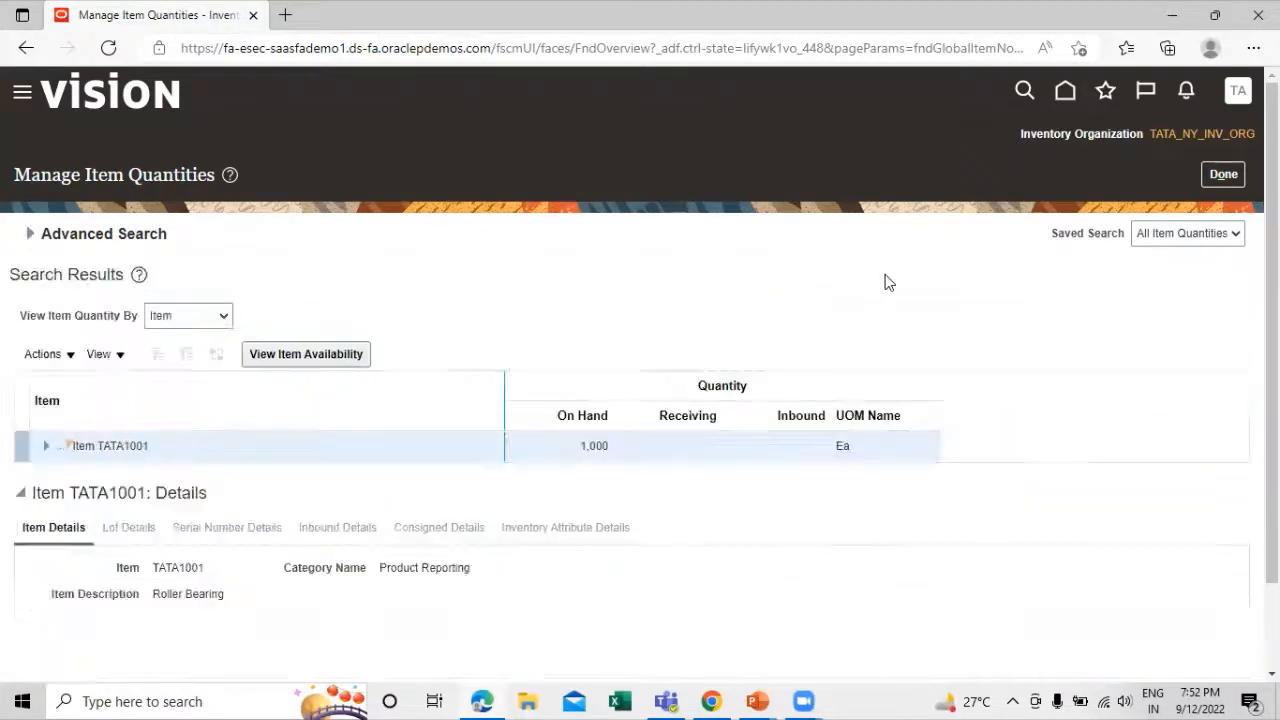
click(45, 447)
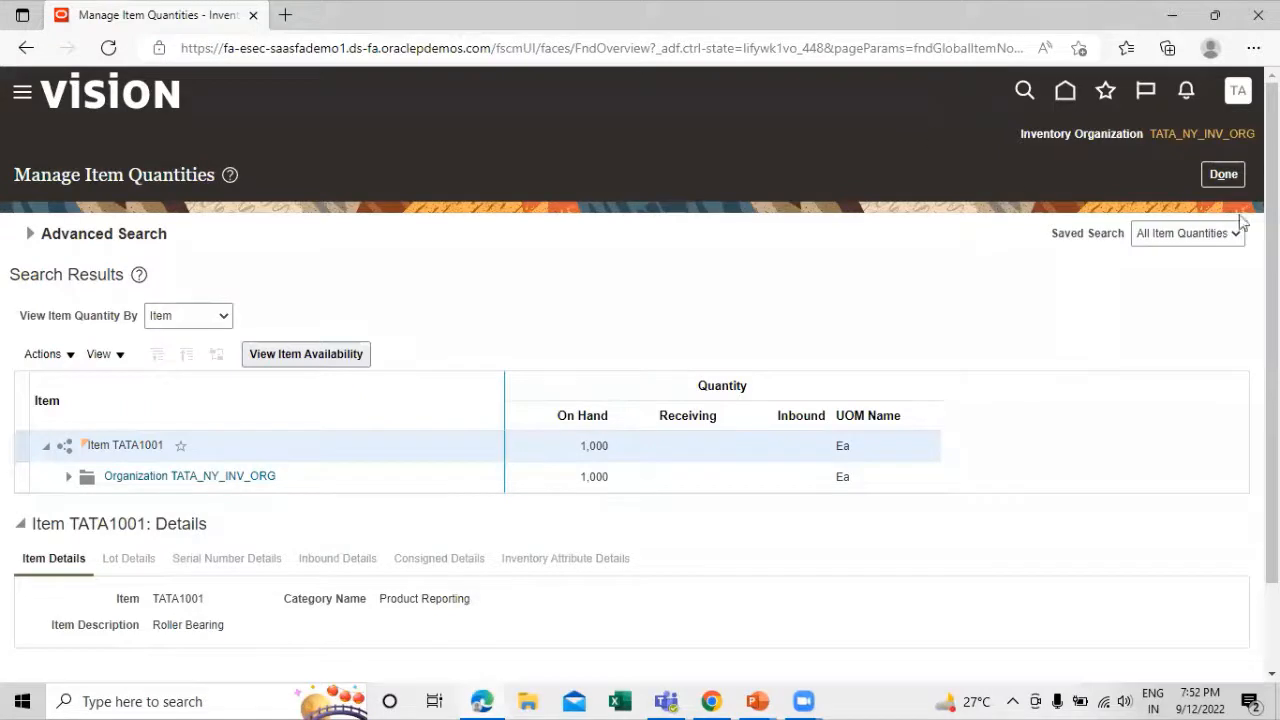
click(1226, 175)
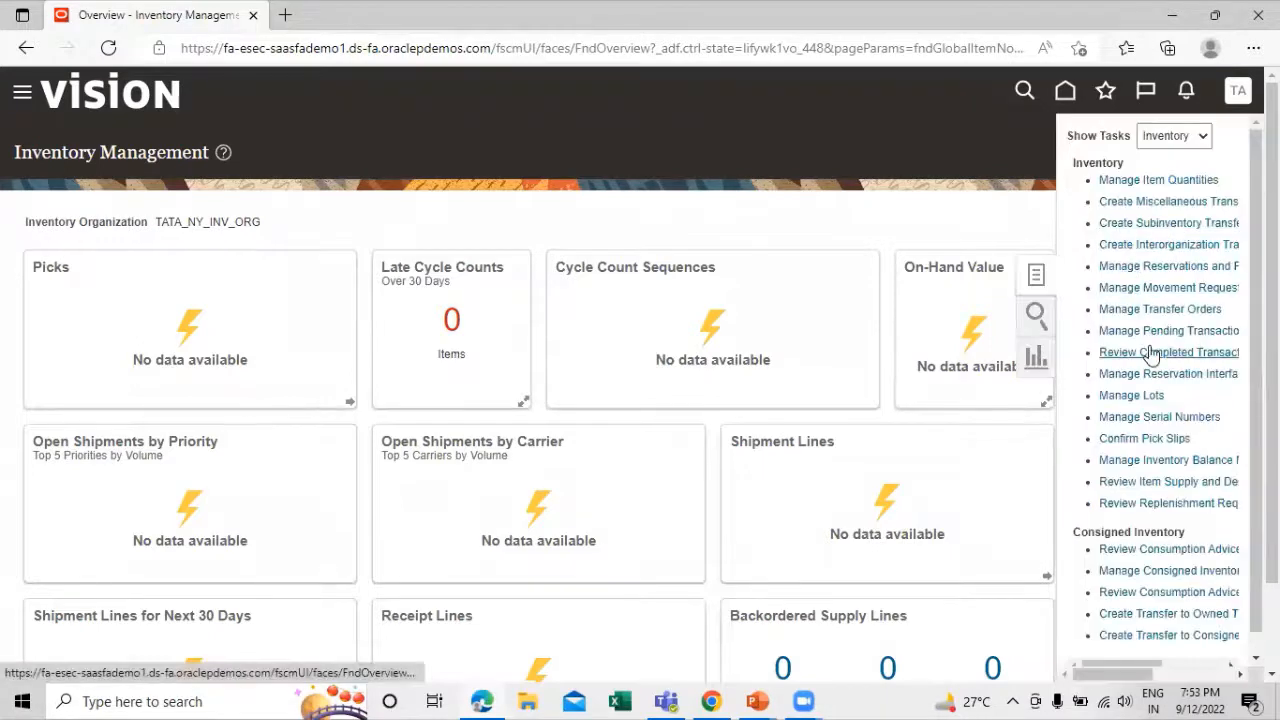
Review the completed inventory transactions for TATA1001 in TATA_SUB_1, including the cycle count adjustment, and close the page
click(1146, 357)
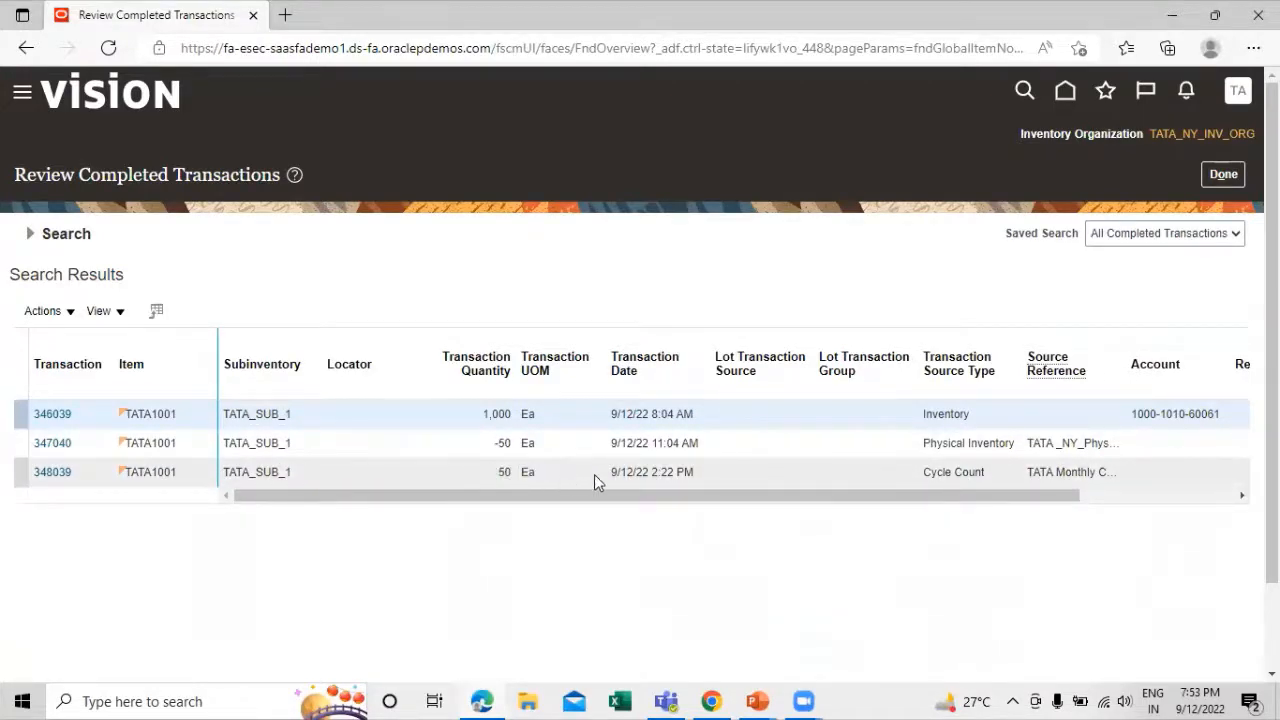
click(1223, 176)
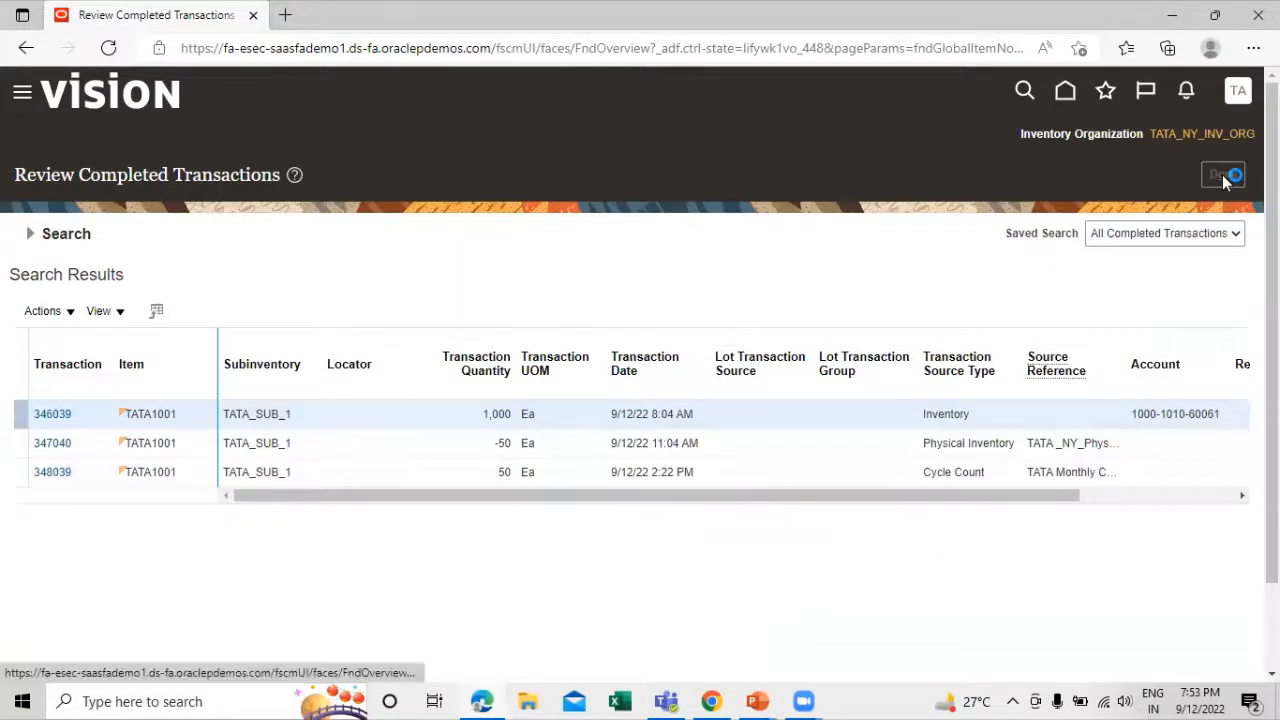